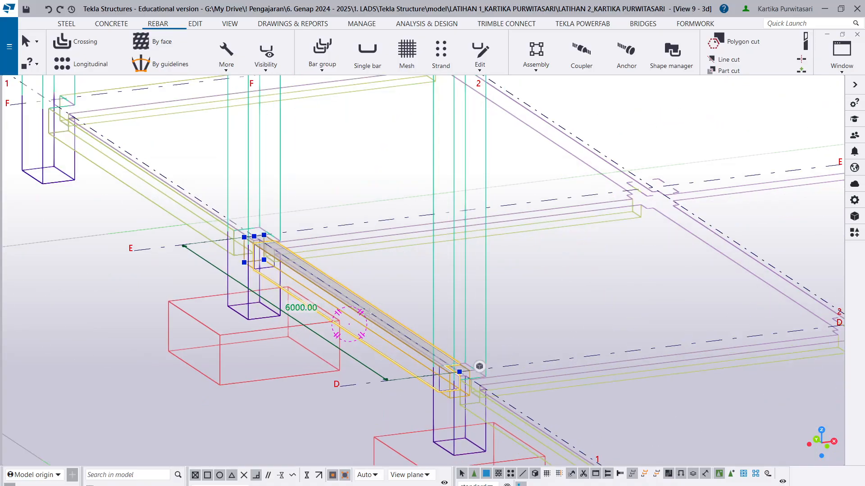
- Isolate the selected beam on gridline 1 between grids D and E by showing only the selected part
scroll(319, 283, down, 4)
scroll(155, 335, down, 2)
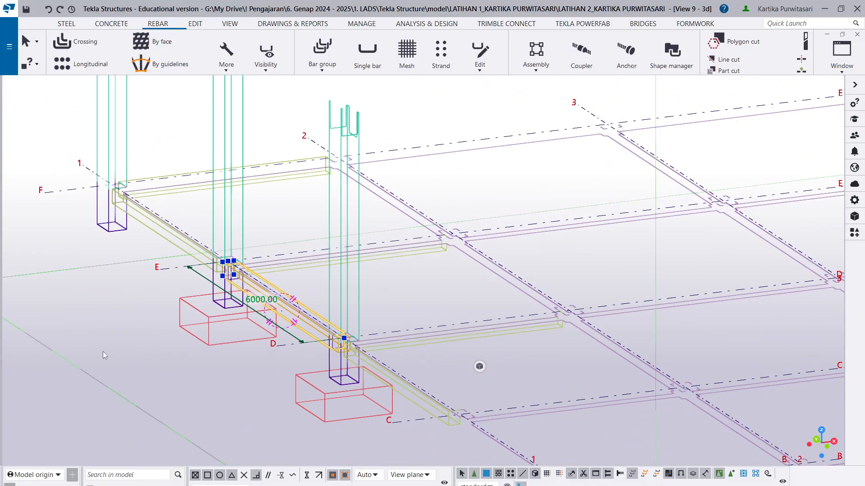
right_click(101, 355)
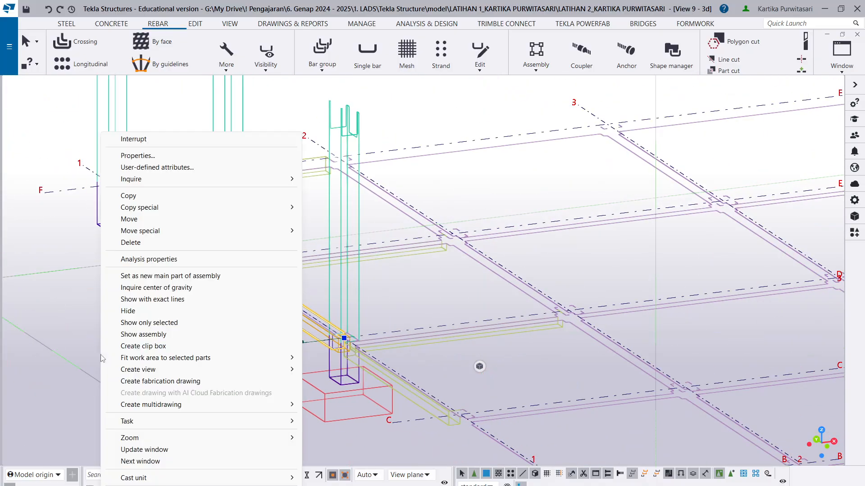
click(165, 323)
scroll(337, 288, up, 5)
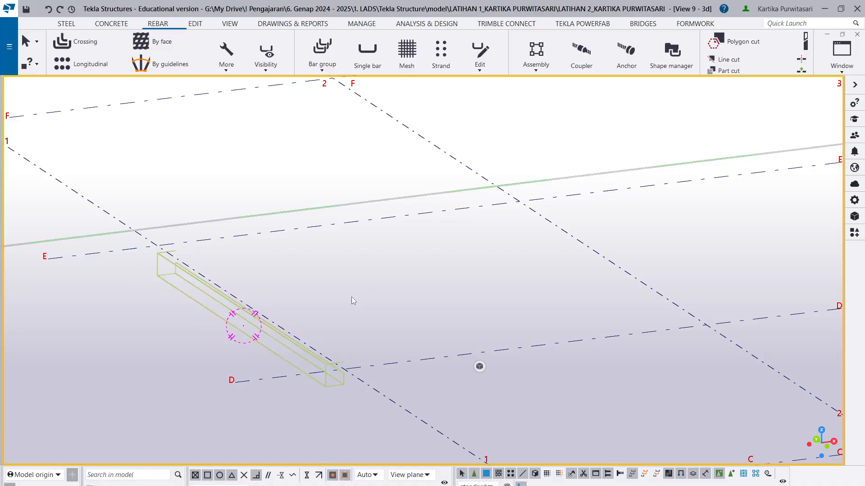
mouse_move(261, 326)
ctrl+middle_down()
mouse_move(234, 401)
mouse_move(338, 394)
mouse_move(305, 412)
mouse_move(222, 411)
mouse_move(483, 390)
mouse_move(455, 393)
ctrl+middle_up()
scroll(457, 387, down, 5)
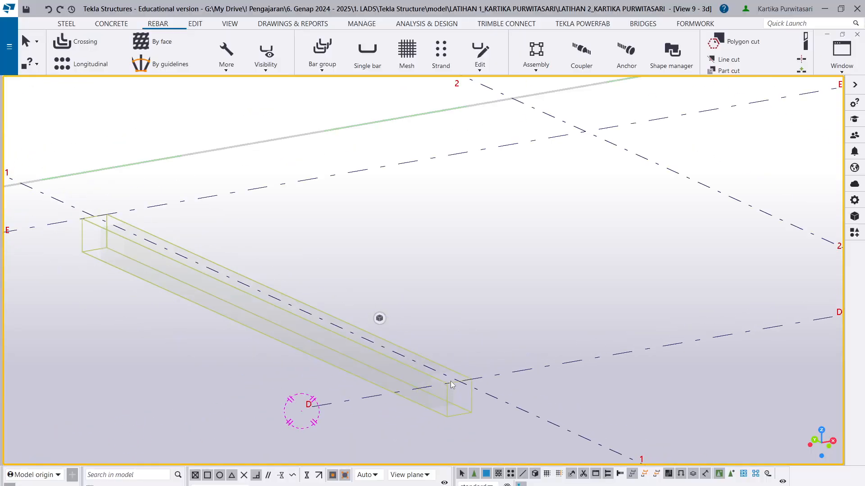
- Start a bar group and set its properties to grade BjTS-420 and size S10
click(334, 72)
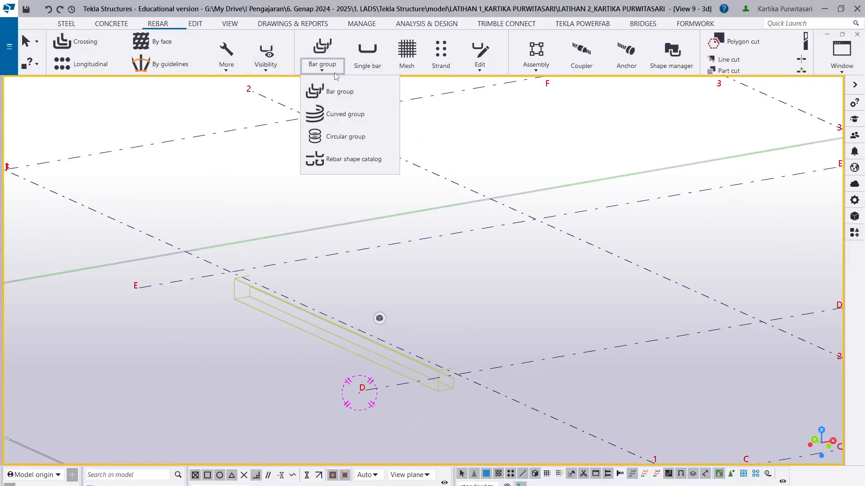
click(336, 91)
click(855, 201)
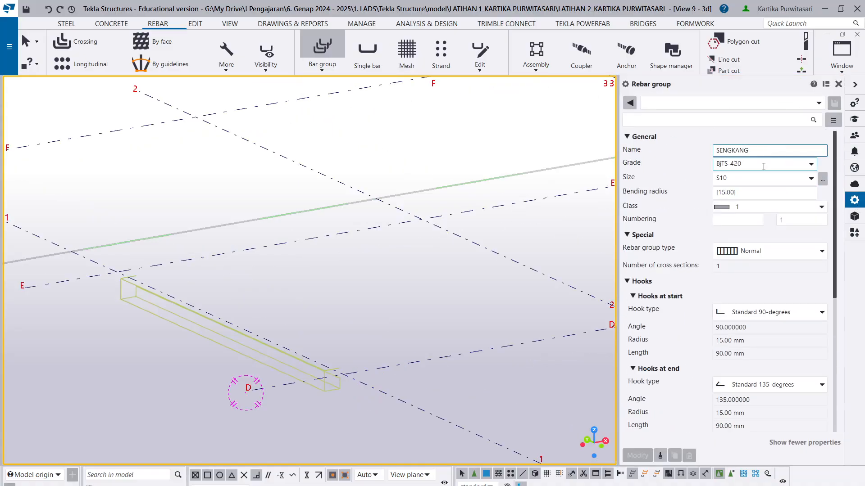
click(813, 167)
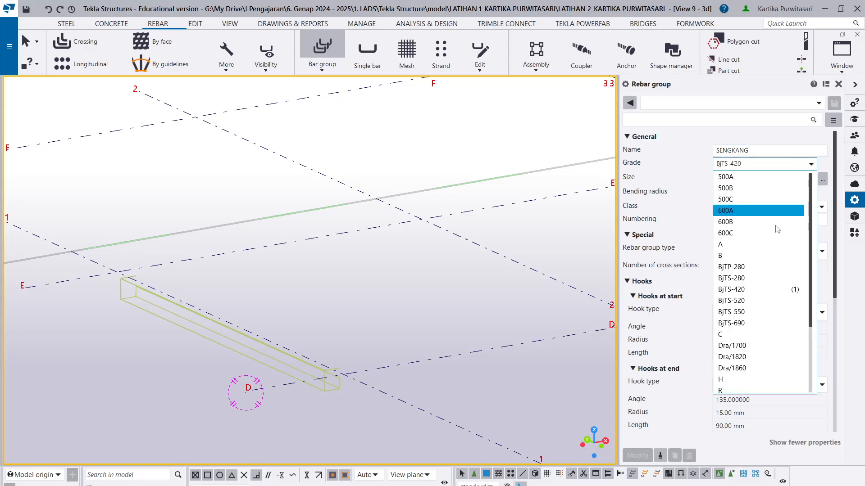
click(761, 292)
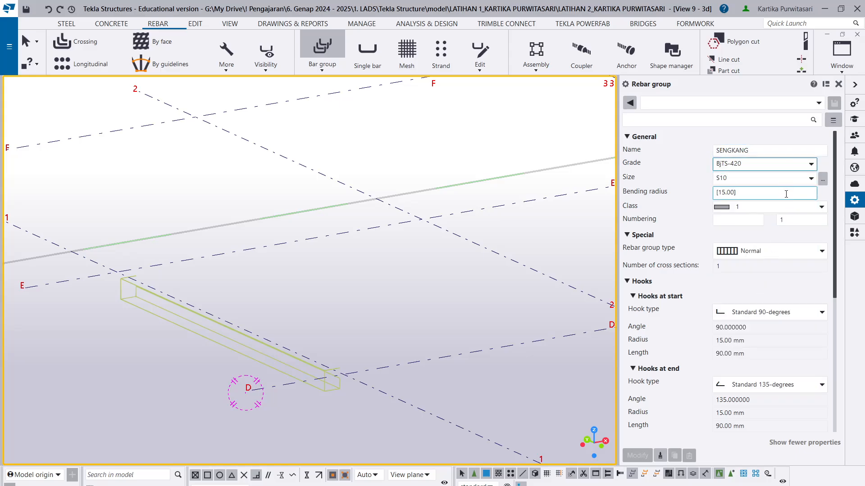
click(810, 178)
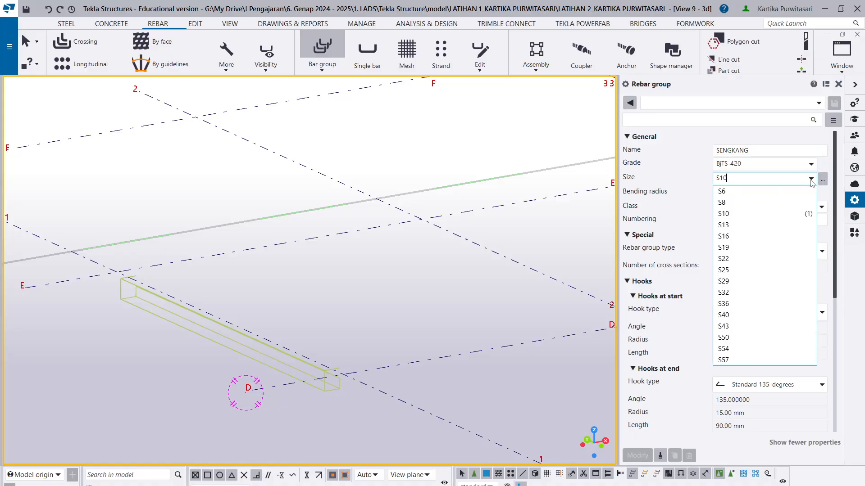
click(780, 224)
- Set the bar group's end hook to Standard 135-degrees and its target spacing to 150 mm
scroll(836, 309, down, 3)
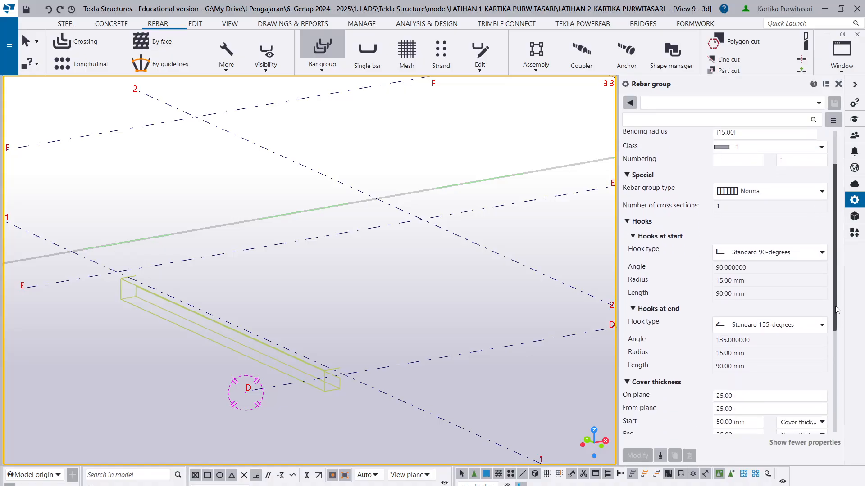
scroll(836, 309, down, 5)
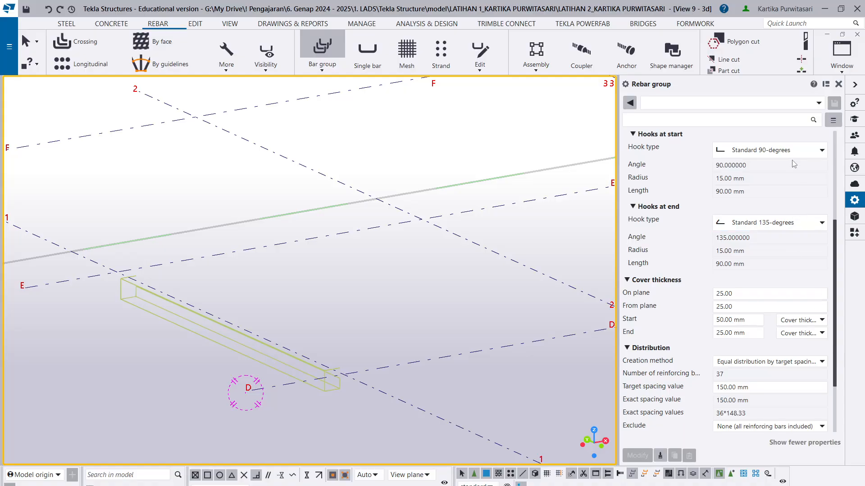
click(793, 224)
click(775, 272)
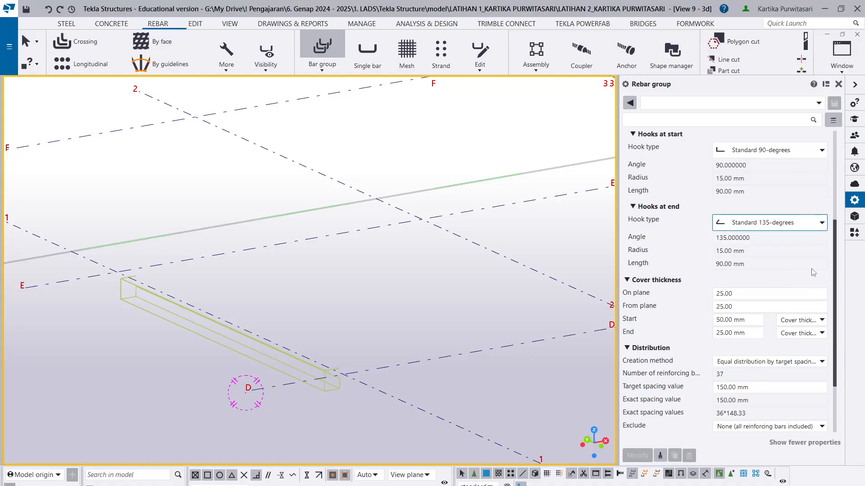
scroll(838, 296, down, 2)
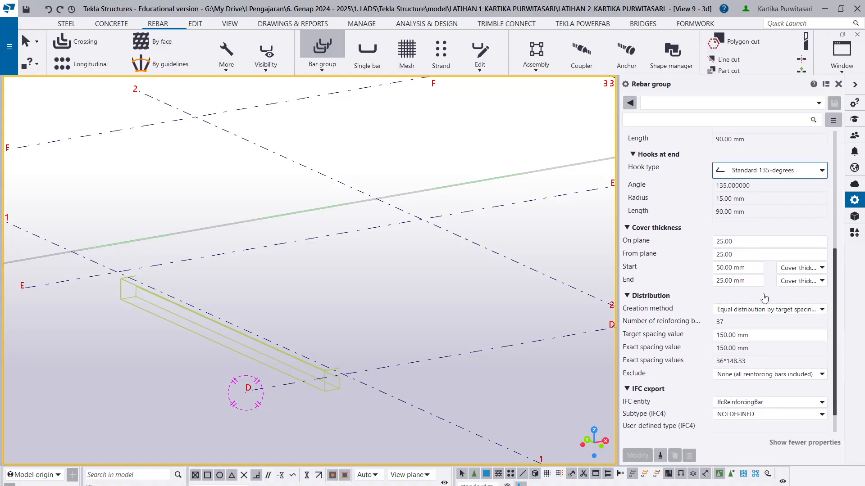
click(733, 267)
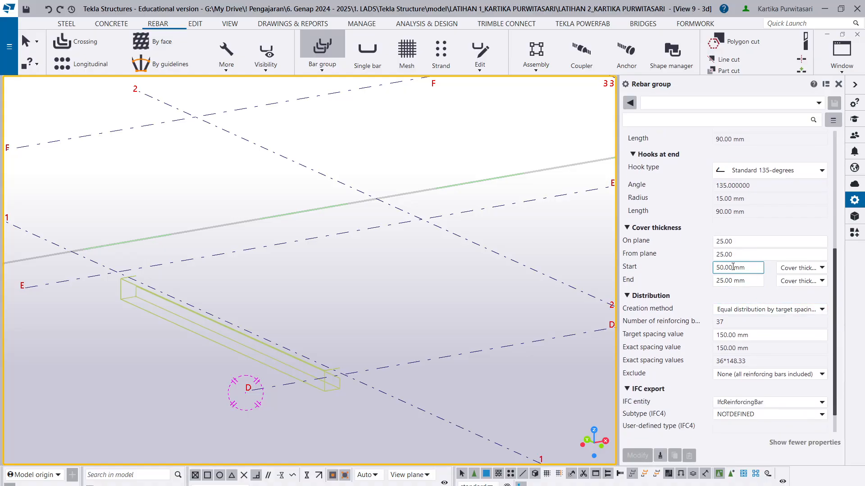
drag(772, 333, 687, 338)
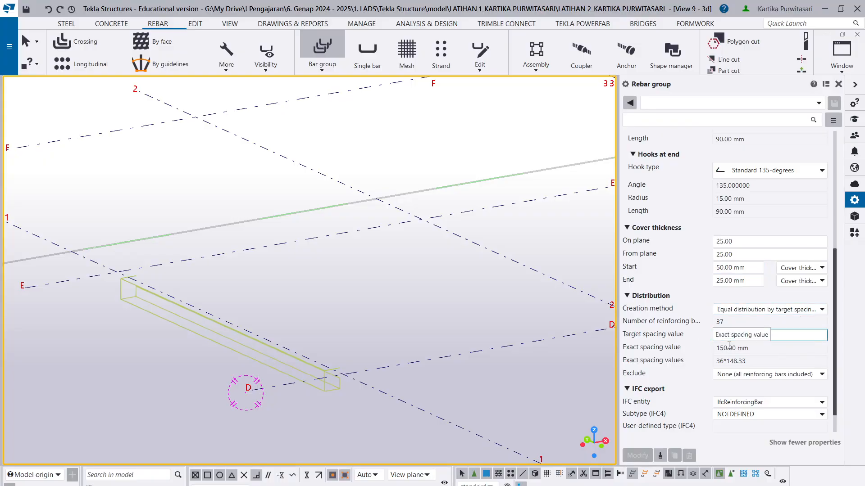
text(150)
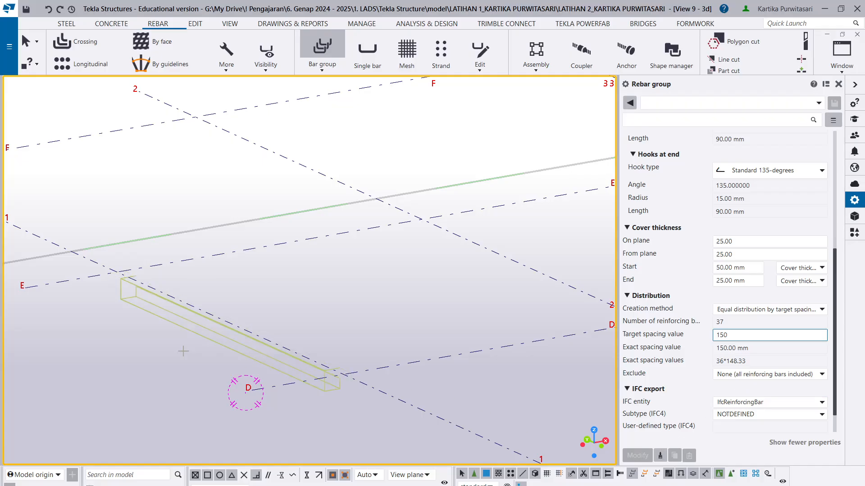
- Choose the isolated beam and define the stirrup shape through the four corners of its cross-section near grid D
scroll(181, 349, up, 5)
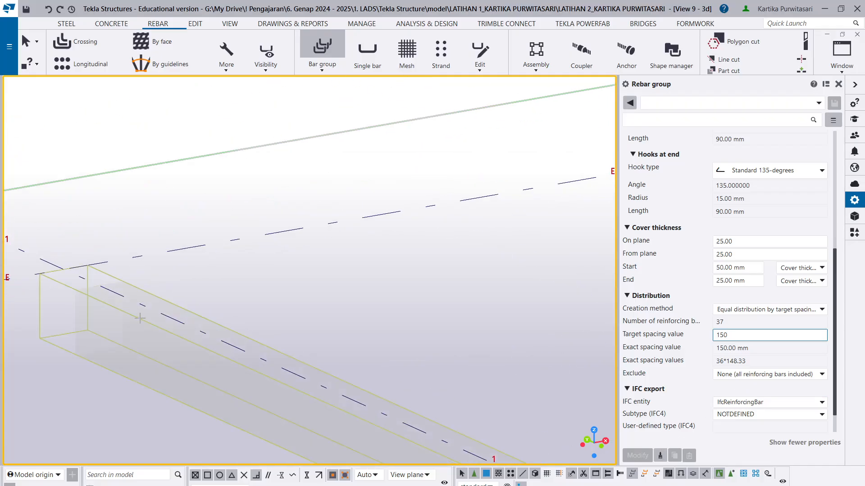
click(140, 318)
scroll(140, 318, down, 5)
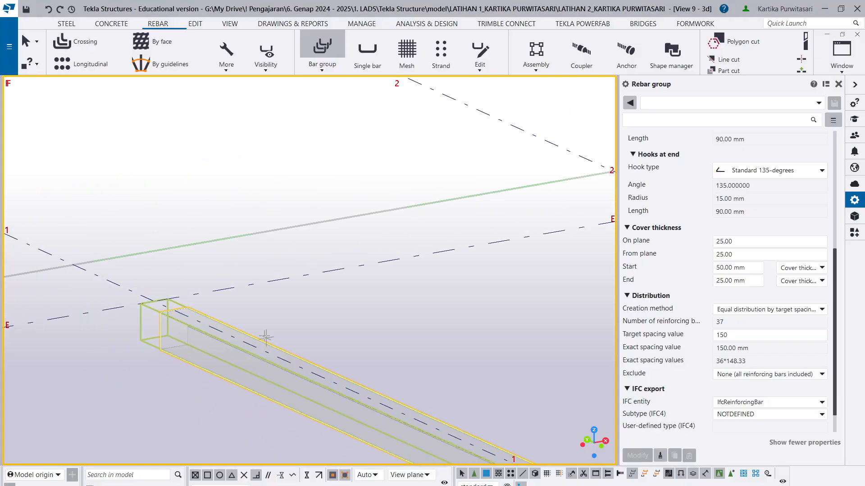
scroll(443, 446, up, 3)
scroll(445, 455, down, 3)
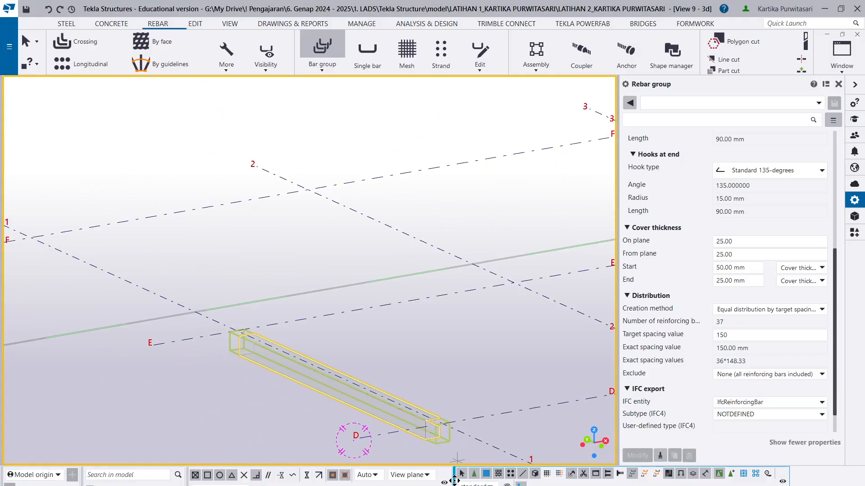
scroll(442, 457, up, 4)
scroll(442, 455, up, 4)
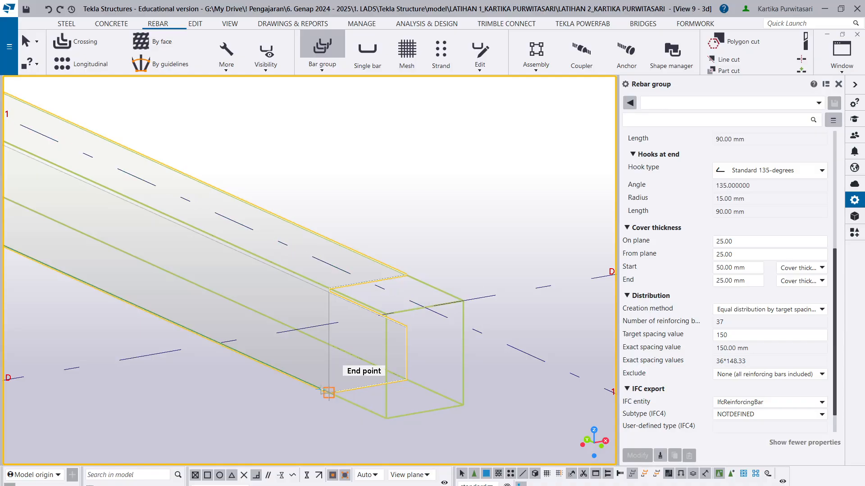
click(328, 393)
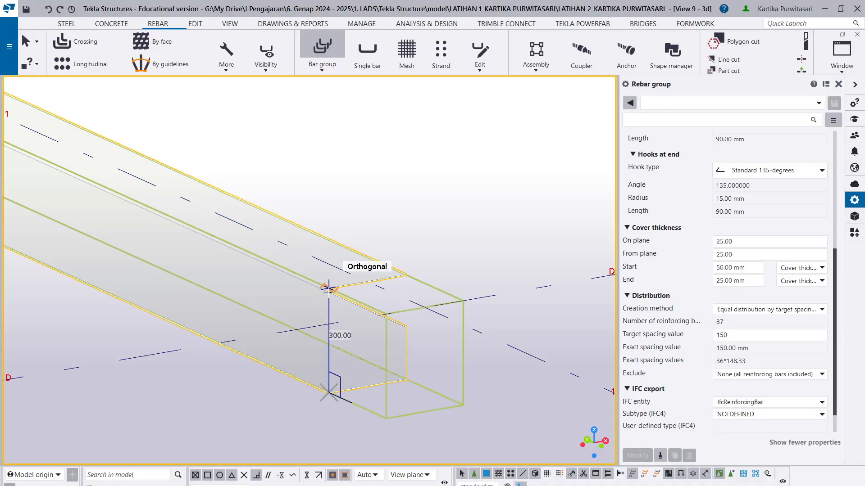
click(329, 289)
click(406, 274)
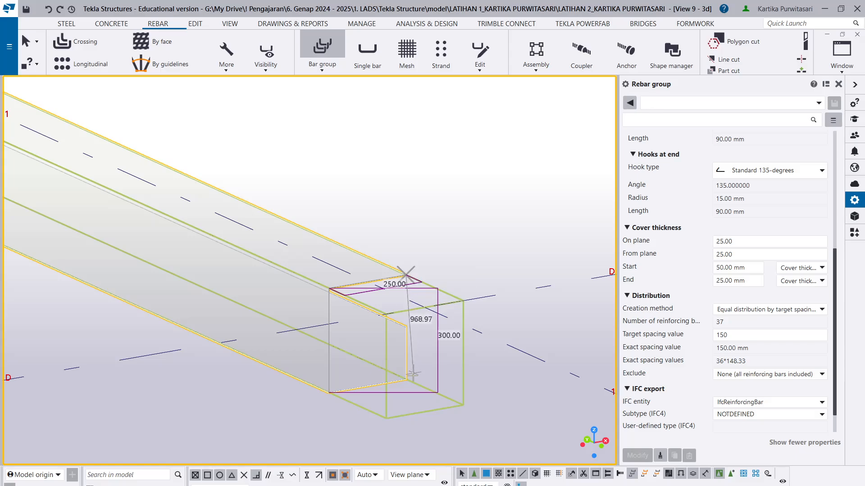
click(406, 379)
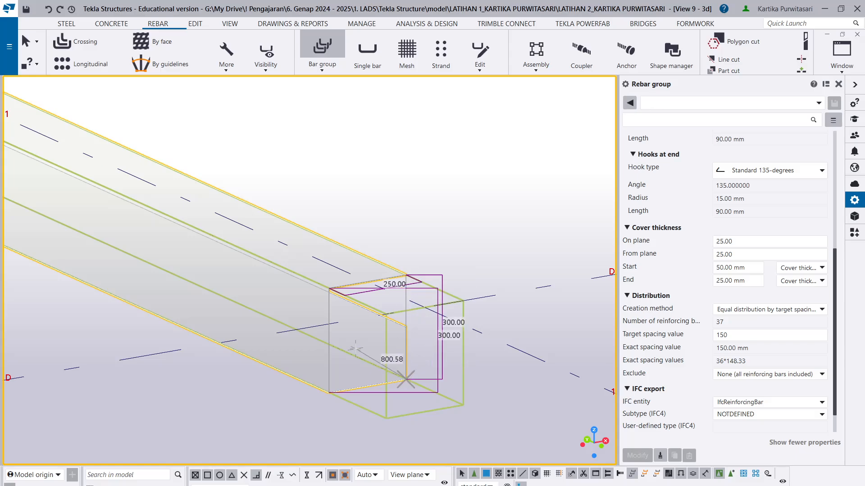
middle_click(355, 349)
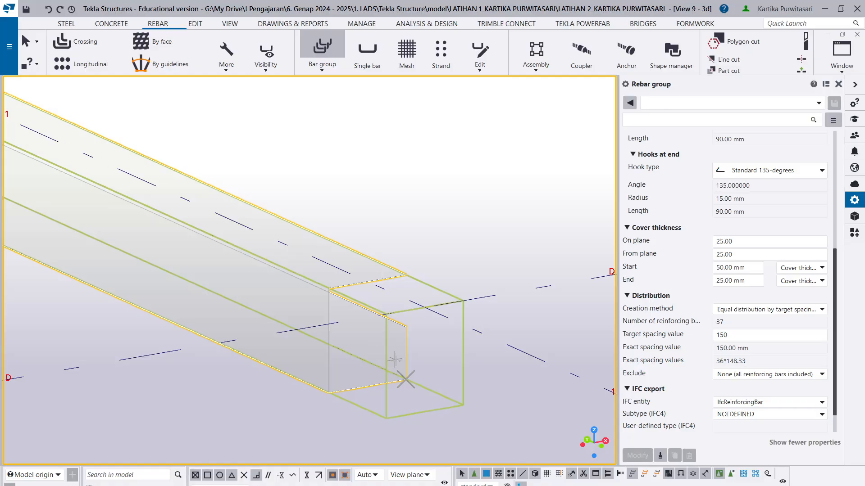
- Distribute the stirrups along the beam from the 1/D grid intersection to the 1/E intersection and end the command
scroll(353, 375, down, 1)
scroll(362, 298, up, 3)
scroll(384, 341, down, 2)
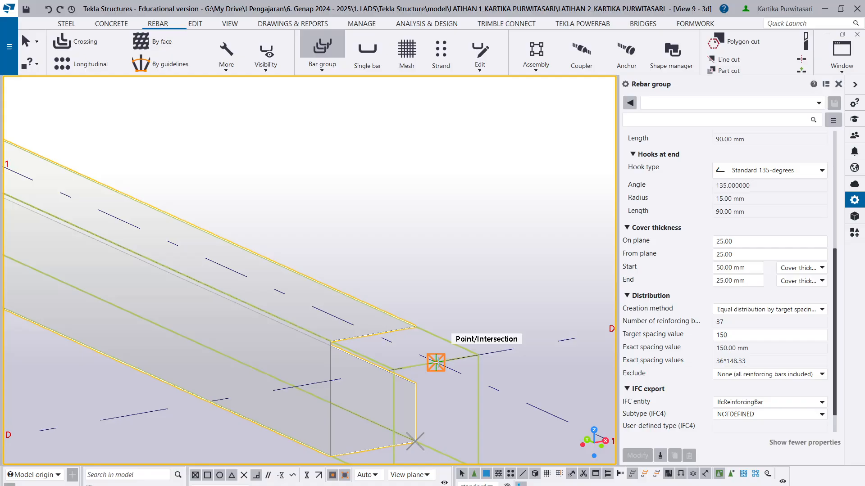
click(435, 362)
scroll(270, 360, down, 4)
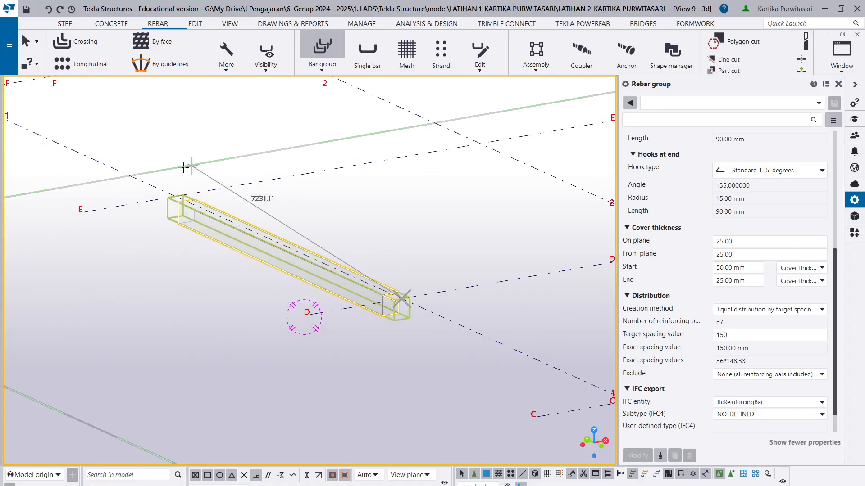
scroll(180, 171, up, 3)
scroll(174, 182, up, 2)
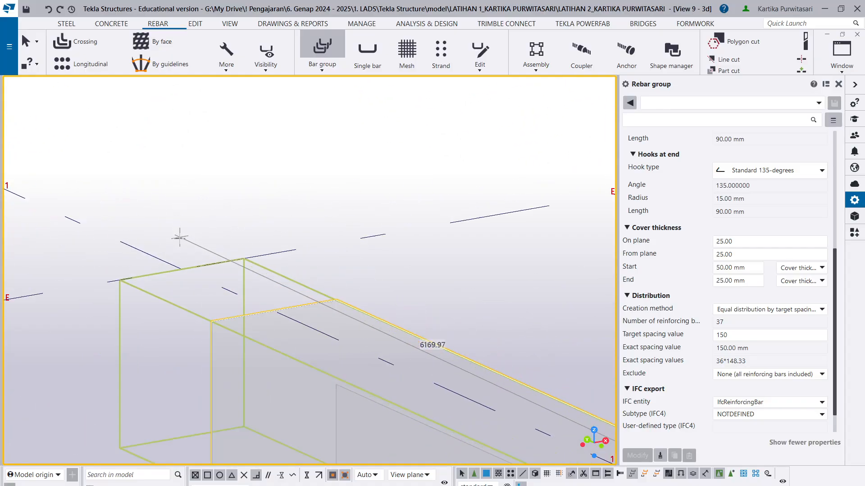
click(182, 276)
scroll(185, 293, down, 4)
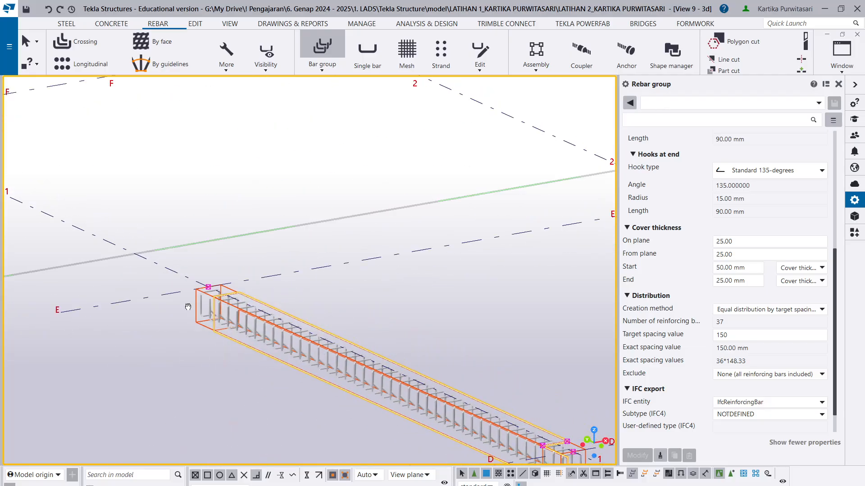
middle_drag(411, 414, 188, 307)
key(Escape)
- Modify the stirrup group's hooks to Standard 135-degrees at the start and Standard 90-degrees at the end
scroll(315, 363, up, 7)
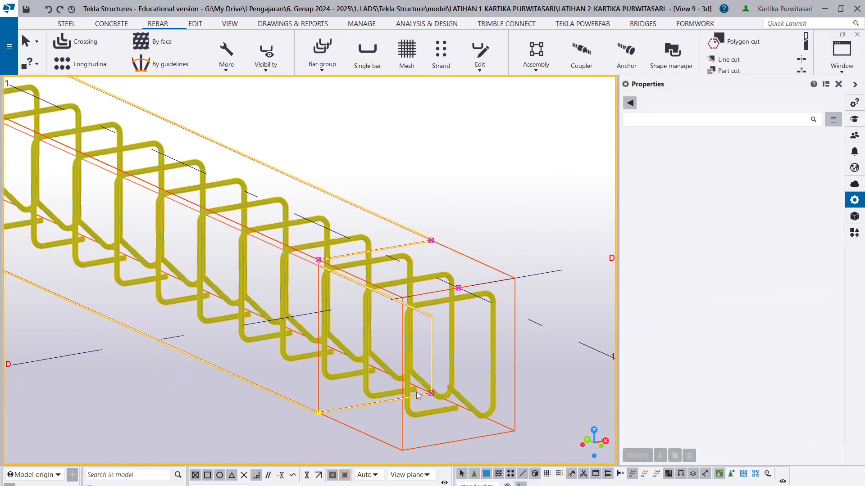
scroll(418, 399, down, 4)
scroll(420, 401, up, 5)
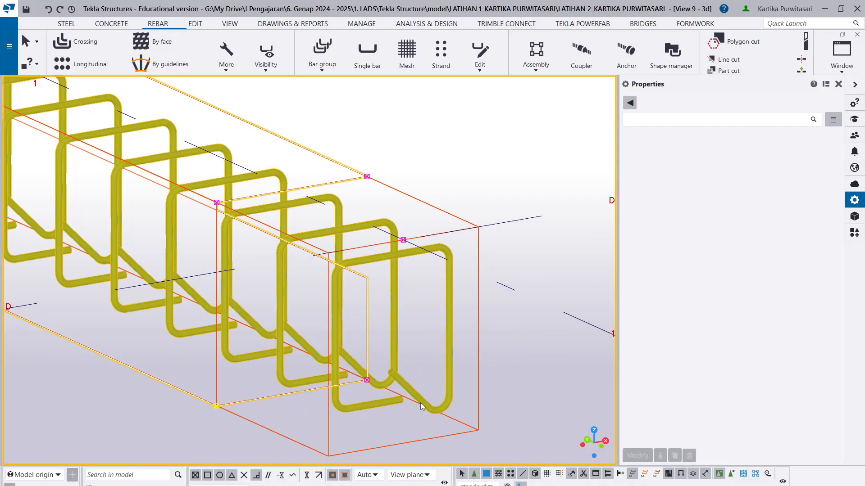
click(420, 403)
scroll(782, 189, up, 2)
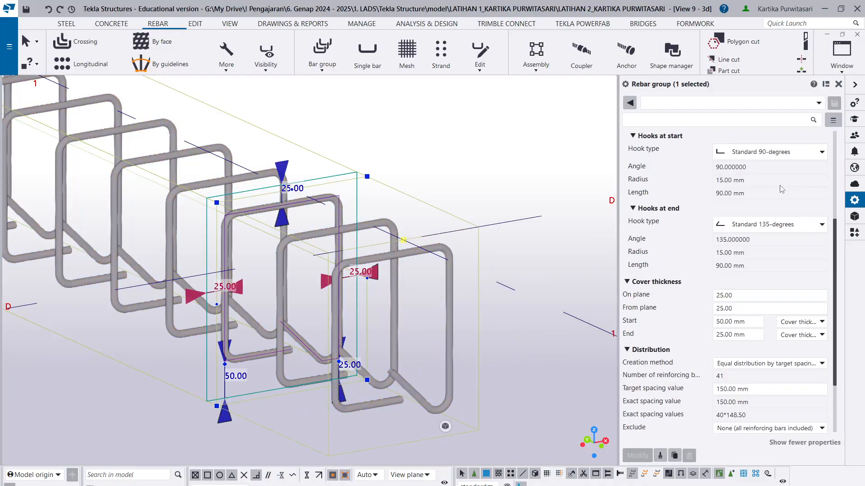
scroll(781, 190, up, 3)
click(784, 233)
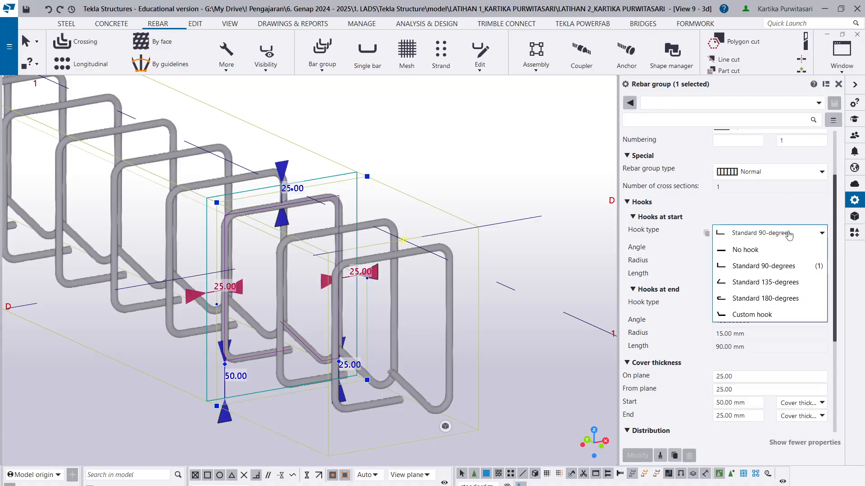
click(765, 282)
click(765, 305)
click(766, 339)
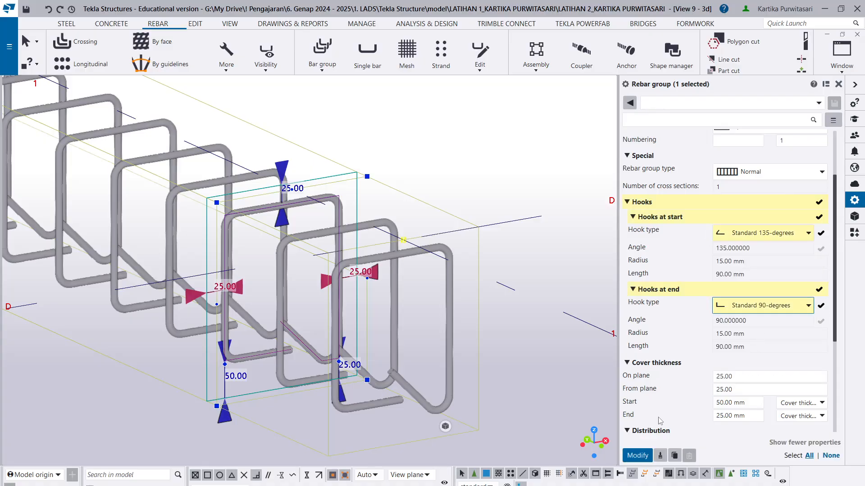
click(637, 456)
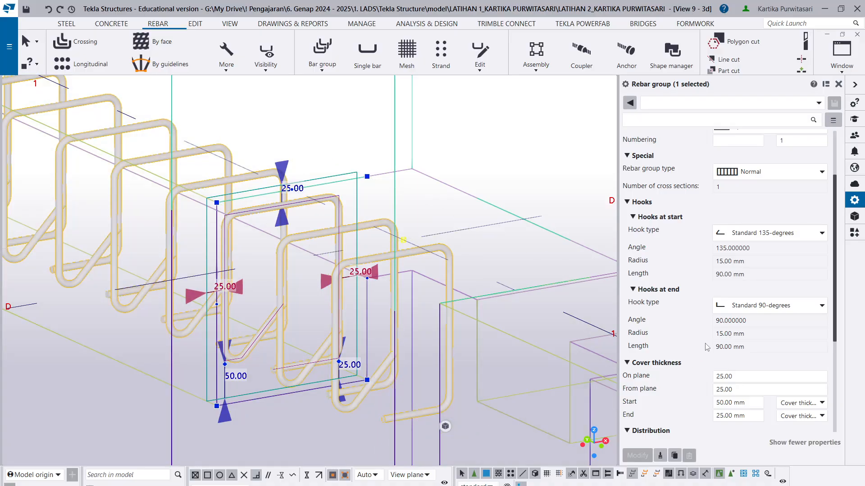
- Examine the stirrup group's cover thickness and distribution settings, and check the profile and bottom level of the column at 1/D
scroll(740, 349, down, 3)
scroll(714, 346, down, 3)
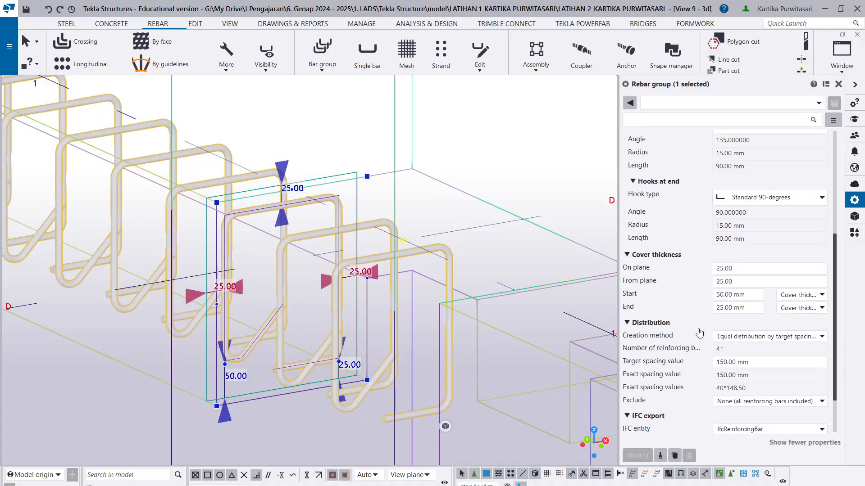
scroll(434, 347, down, 6)
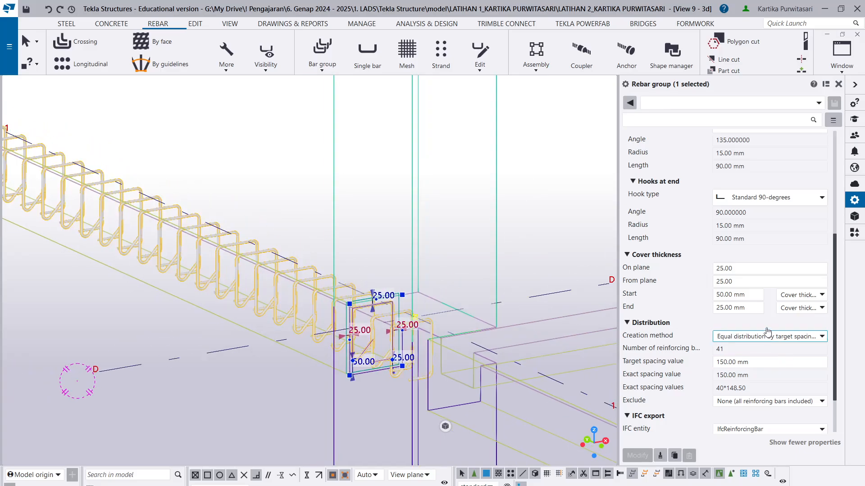
scroll(356, 349, up, 4)
ctrl+middle_drag(365, 367, 524, 383)
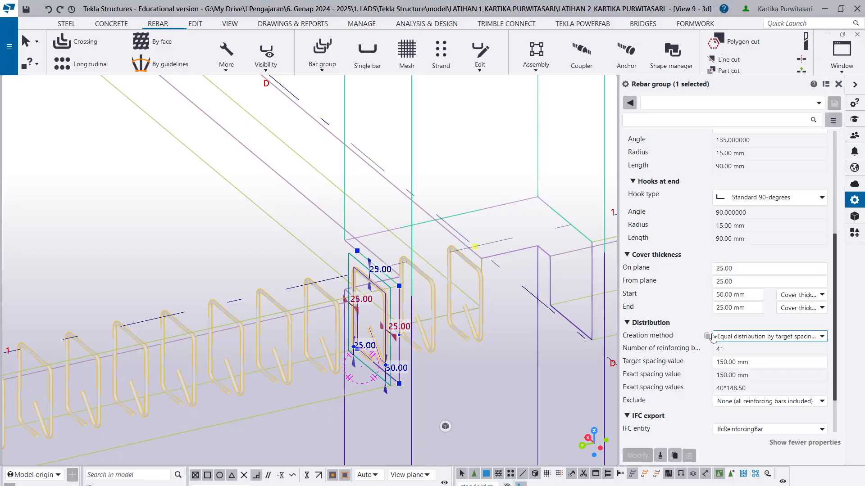
click(730, 295)
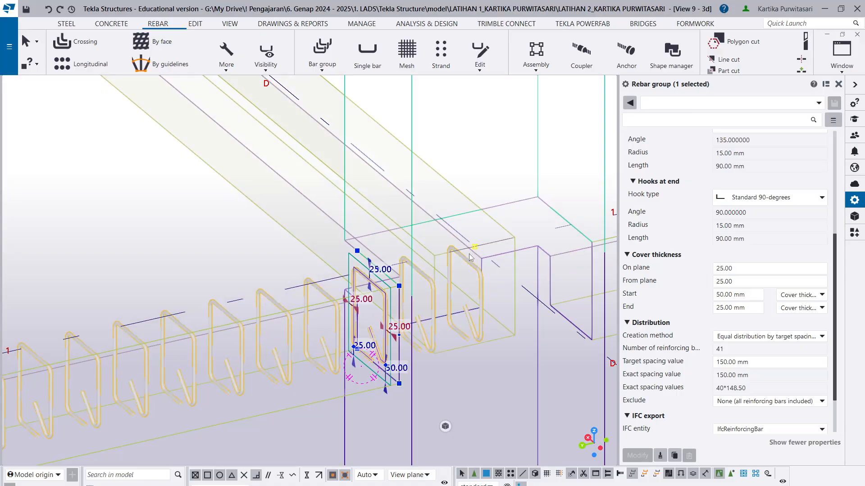
scroll(432, 315, down, 5)
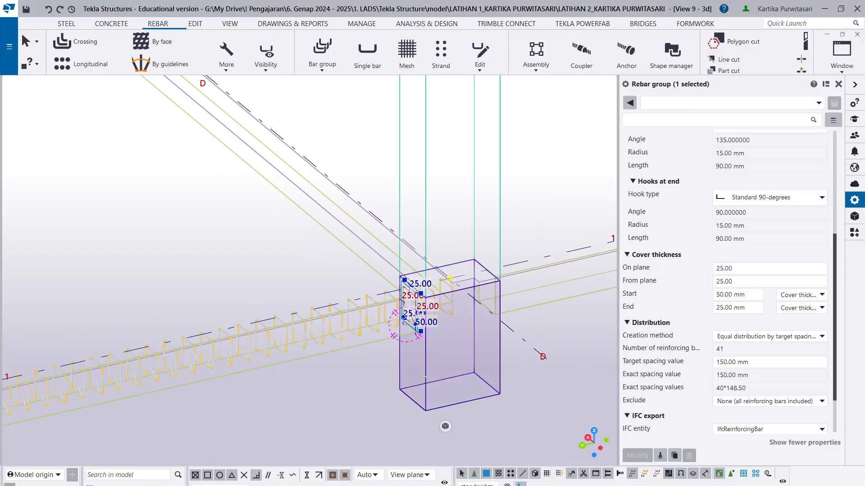
click(426, 377)
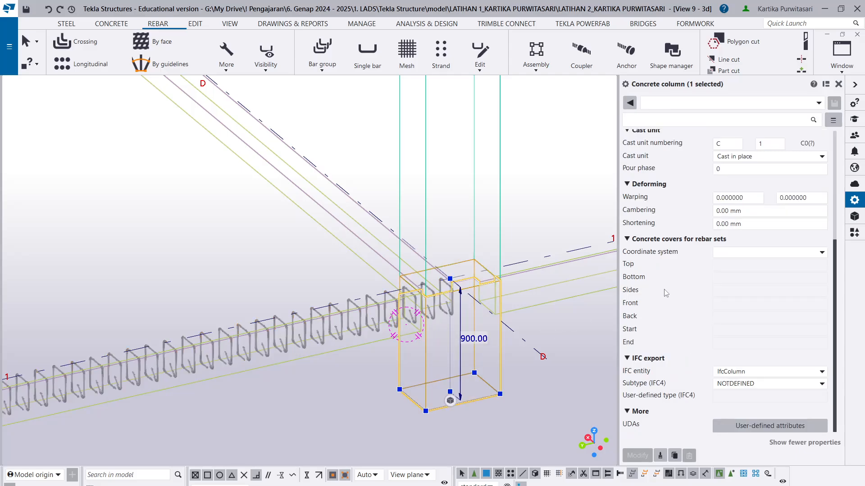
scroll(664, 289, up, 5)
click(729, 287)
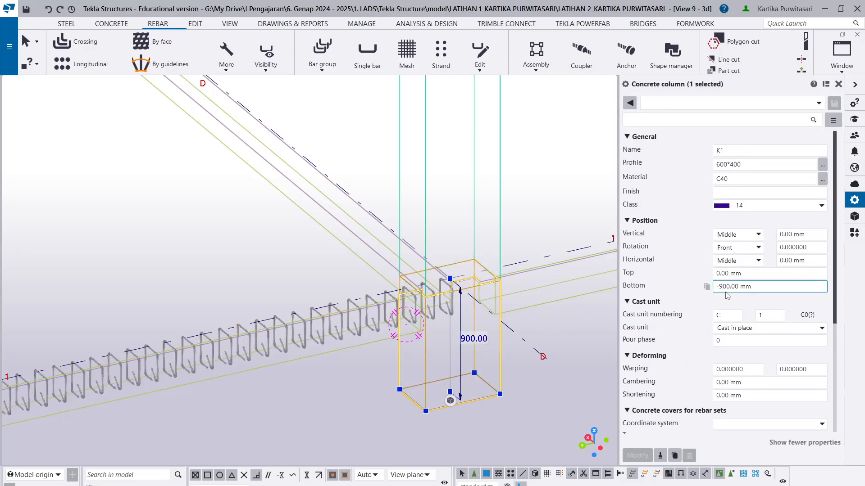
click(740, 164)
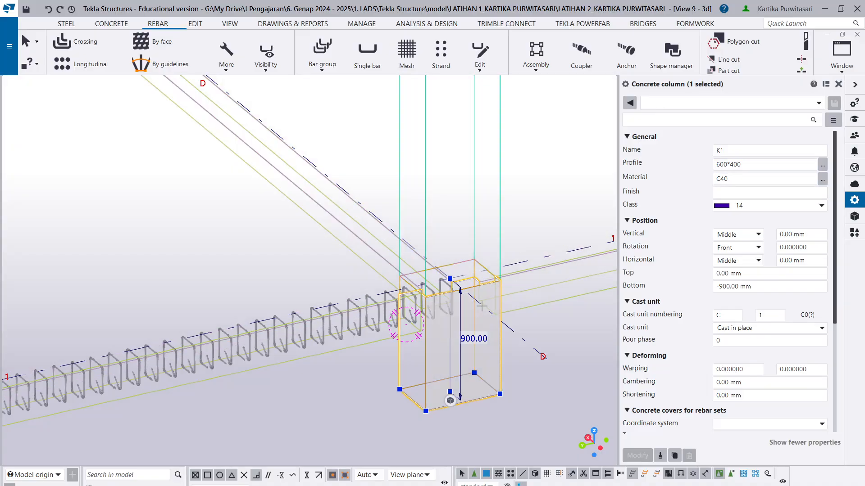
- Try a start cover thickness of 350 mm on the beam's stirrup group
click(352, 314)
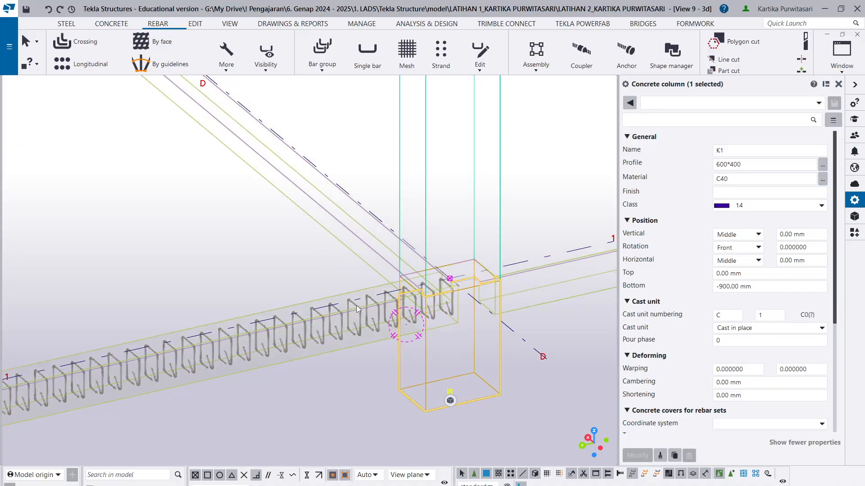
click(355, 309)
scroll(386, 328, up, 5)
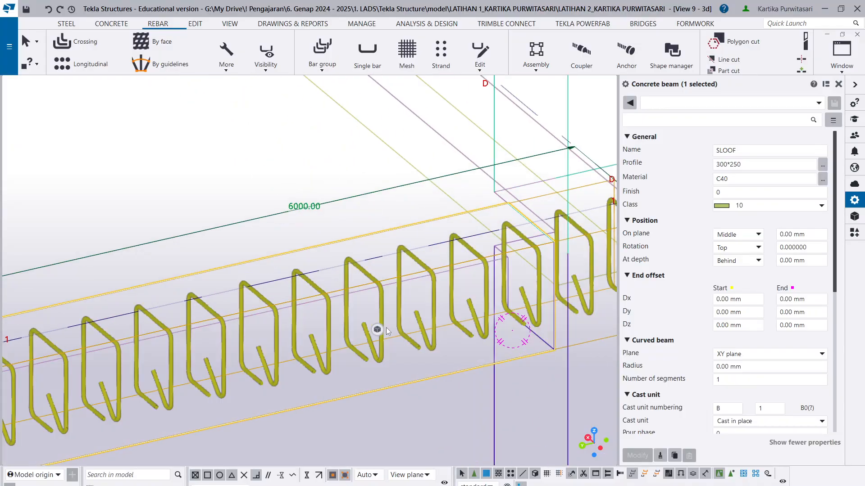
click(380, 321)
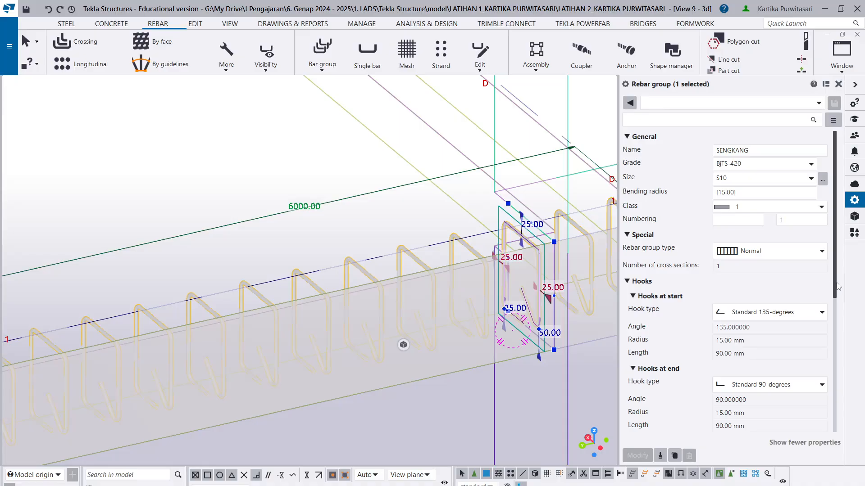
drag(837, 286, 834, 392)
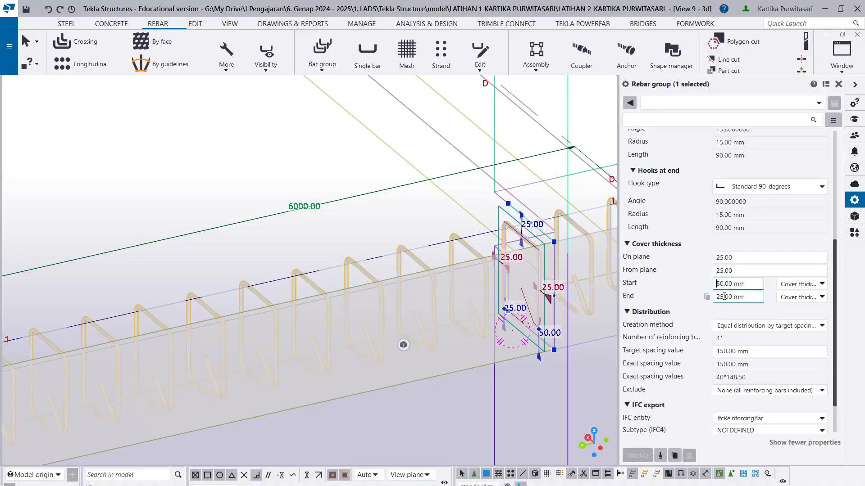
text(3)
click(651, 455)
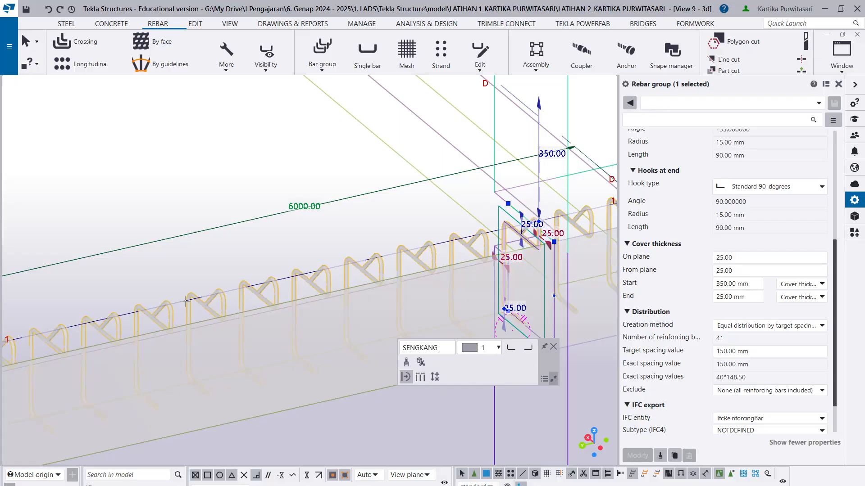
- Set the stirrup group's start cover thickness to 25 mm and apply the modification
scroll(186, 301, down, 2)
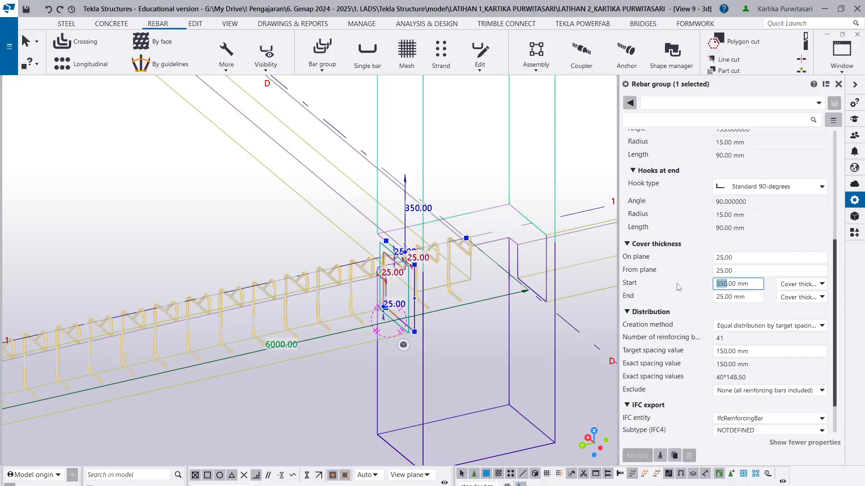
text(25)
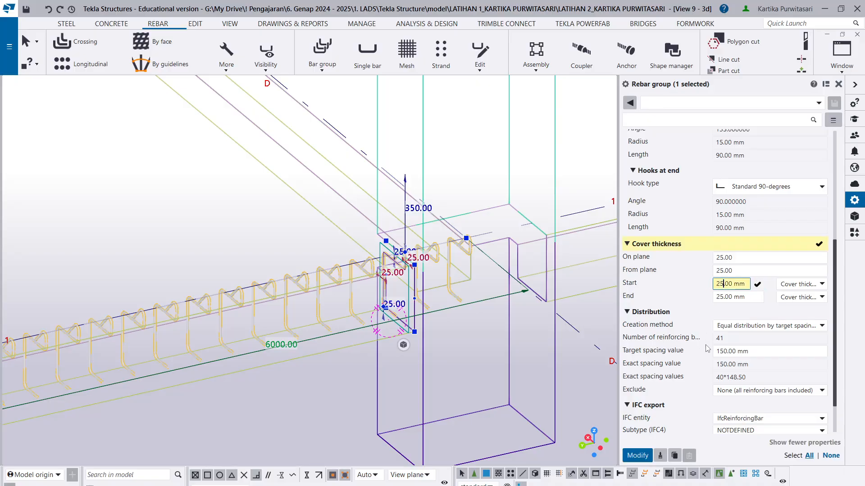
click(639, 455)
- Modify the stirrup group's from-plane cover thickness to 350 mm
click(753, 256)
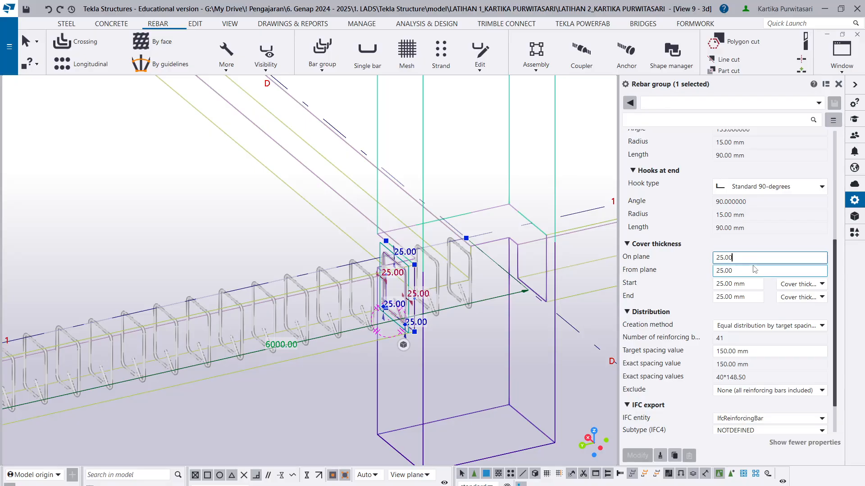
click(754, 269)
text(350)
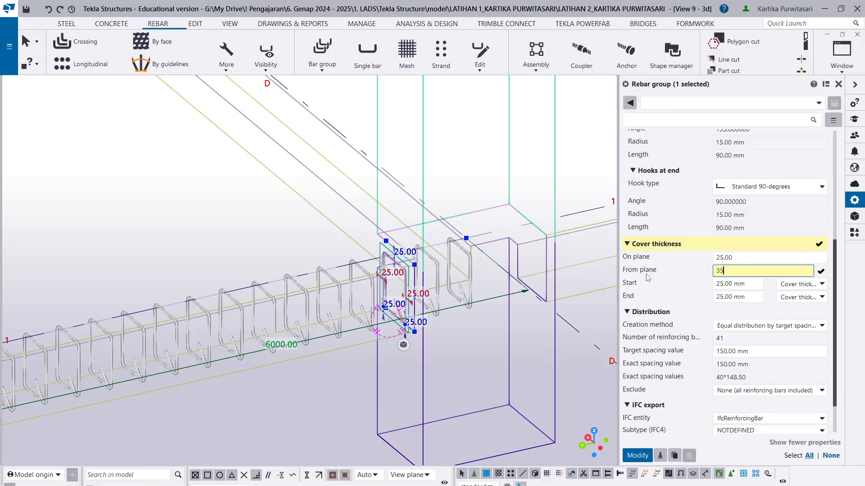
click(637, 455)
scroll(402, 285, up, 10)
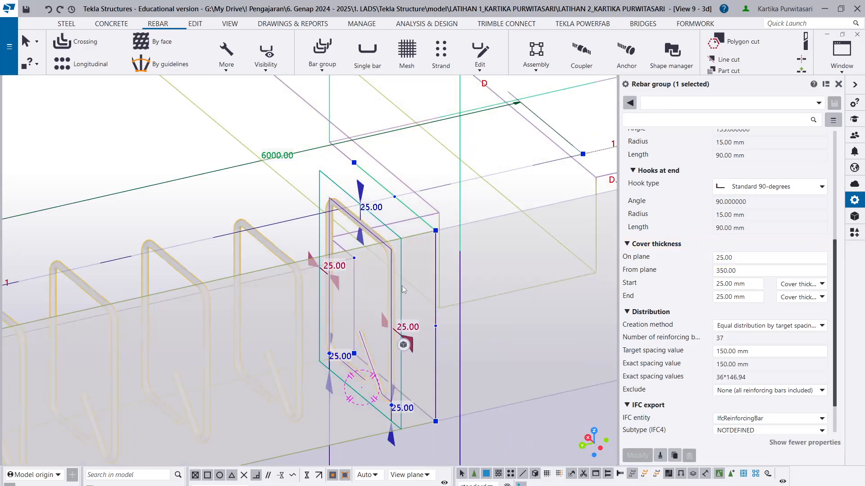
- Inspect where the stirrups start and end relative to the column faces at grids D and E
scroll(405, 297, down, 6)
ctrl+middle_drag(407, 401, 328, 407)
scroll(385, 357, down, 2)
middle_drag(505, 282, 238, 216)
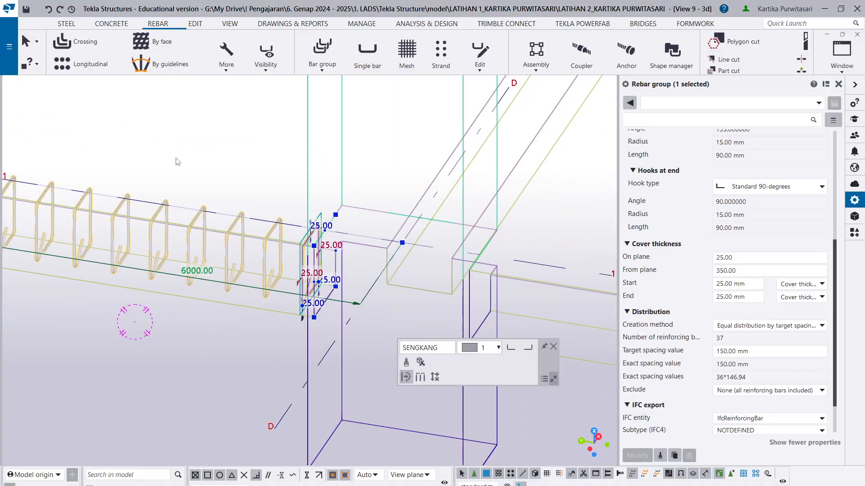
scroll(292, 262, up, 5)
click(231, 285)
ctrl+middle_drag(255, 329, 309, 330)
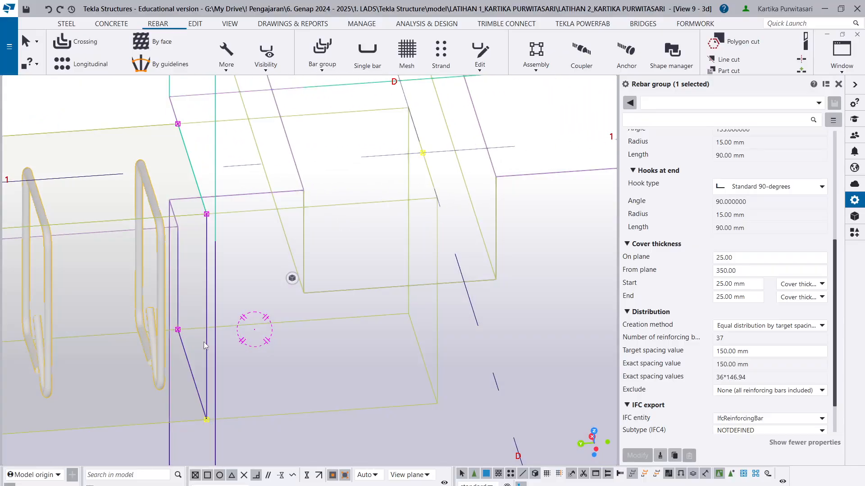
scroll(157, 342, down, 10)
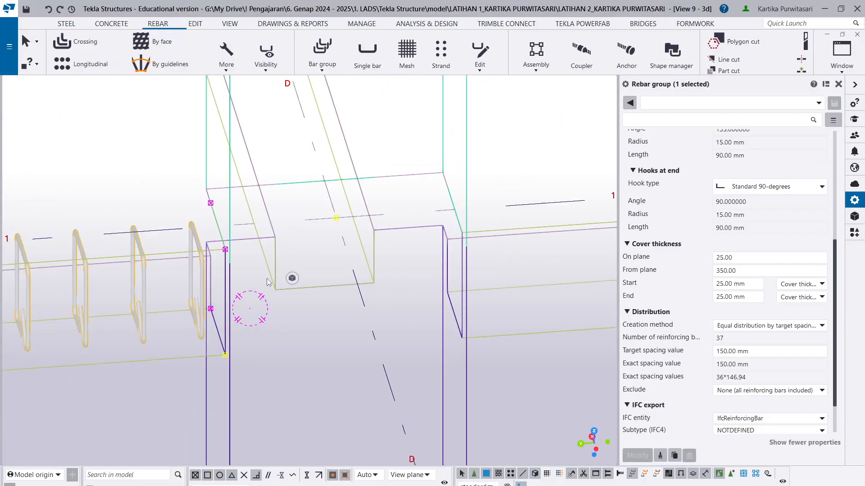
scroll(404, 296, up, 10)
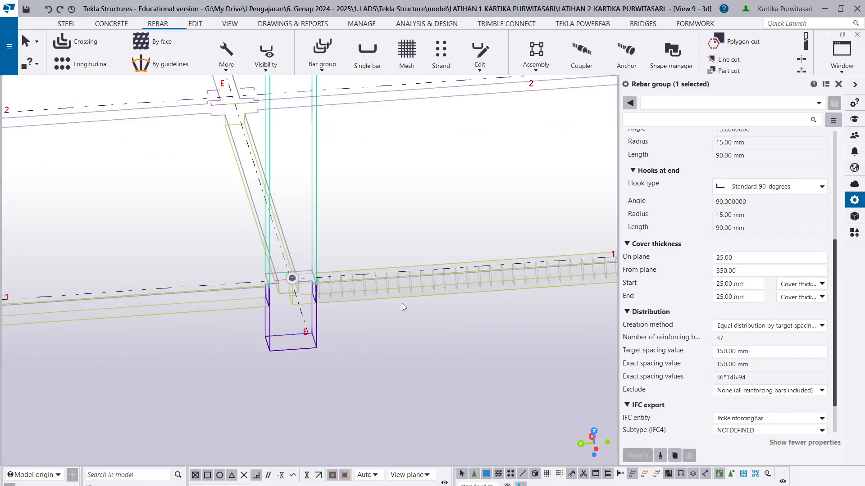
ctrl+middle_drag(350, 340, 280, 340)
scroll(378, 284, up, 5)
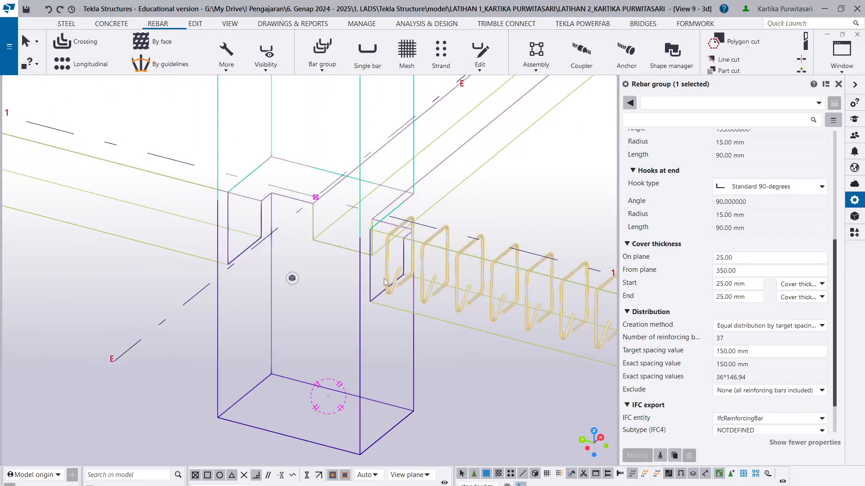
scroll(379, 284, down, 5)
scroll(380, 283, down, 2)
scroll(342, 273, up, 10)
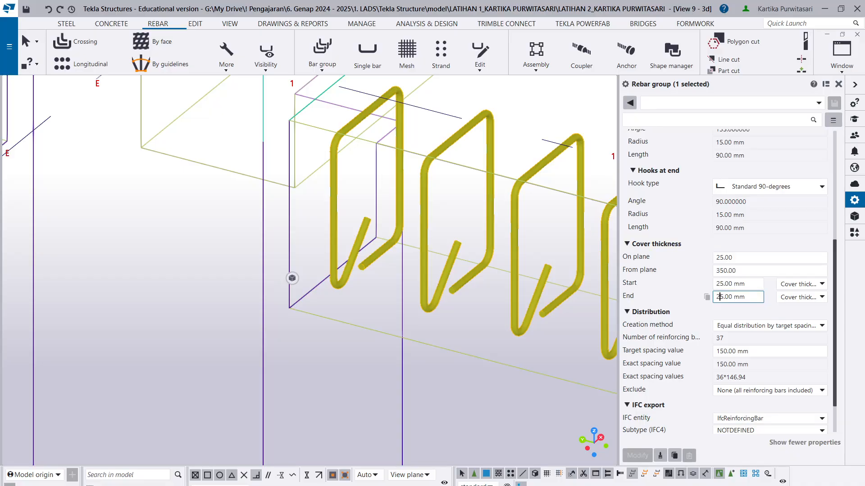
- Try an end cover thickness of 15 mm on the stirrup group and check the bars near grid E
key(BackSpace)
text(1)
click(636, 457)
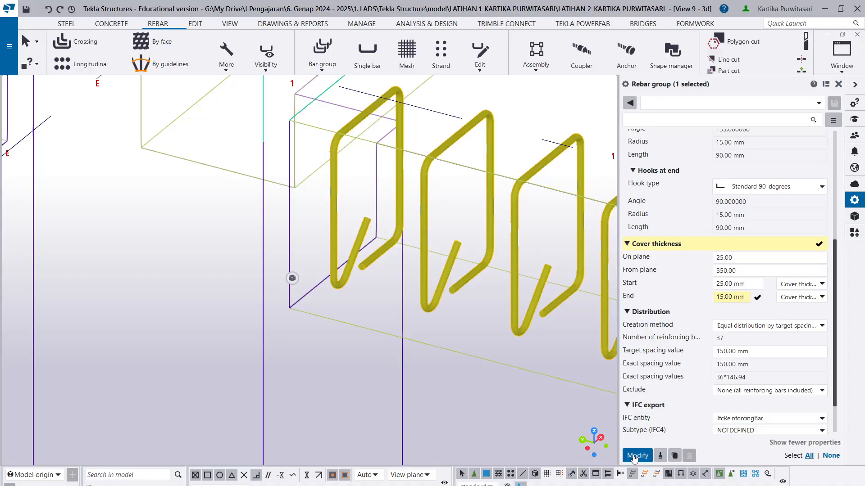
scroll(438, 354, up, 2)
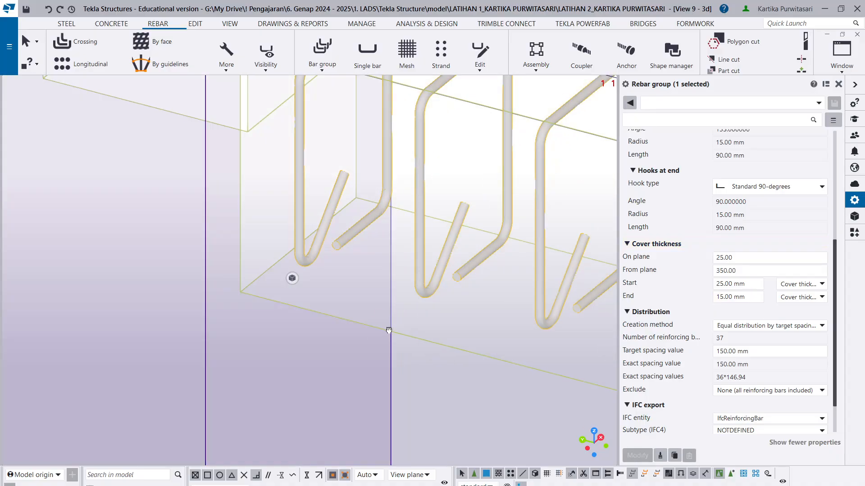
ctrl+middle_drag(389, 331, 334, 313)
ctrl+middle_drag(368, 344, 399, 359)
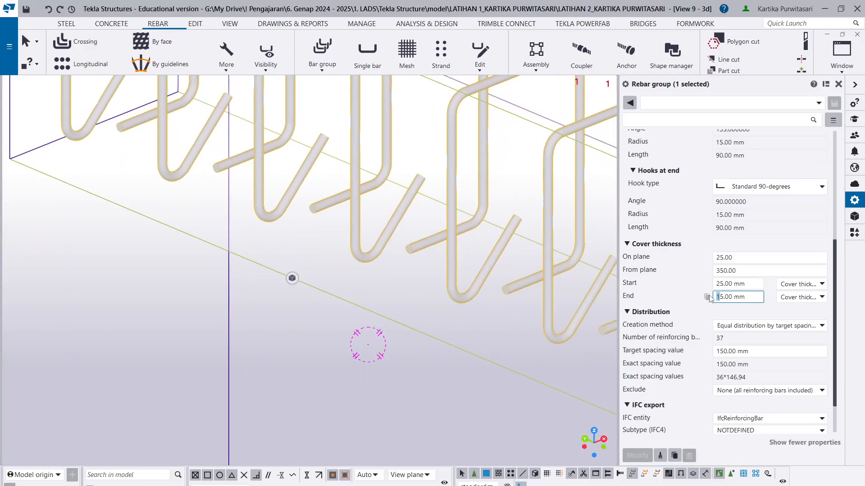
- Try an end cover thickness of 35 mm on the stirrup group
text(3)
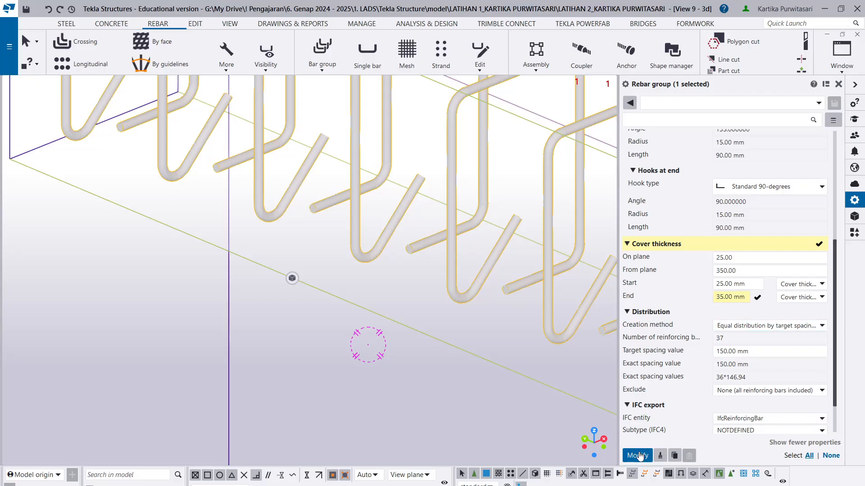
click(638, 456)
scroll(342, 275, down, 3)
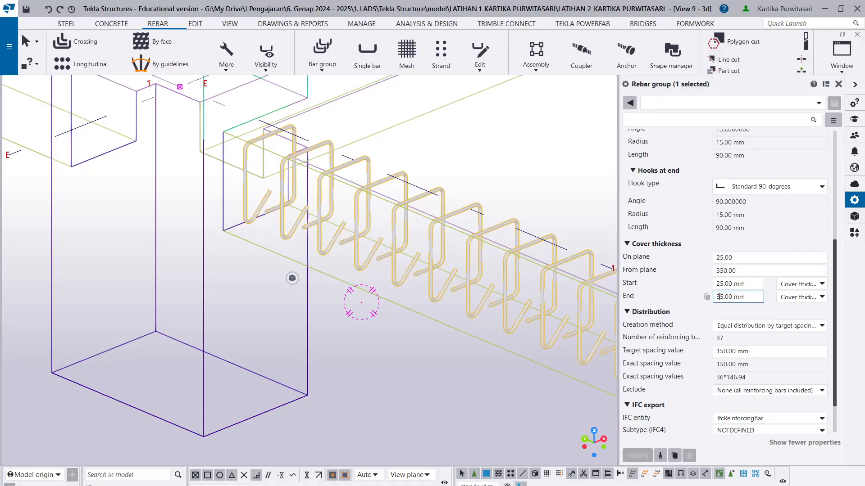
- Set the stirrup group's end cover thickness to 25 mm, apply the modification and deselect the group
key(BackSpace)
text(2)
click(637, 455)
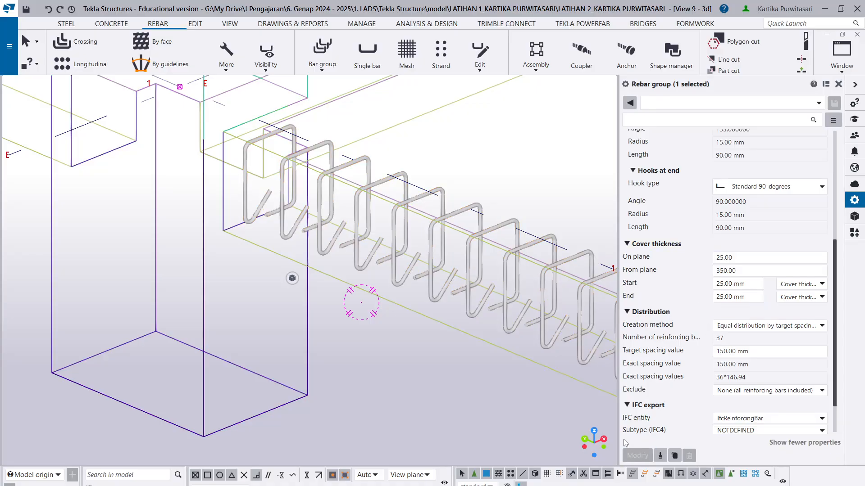
scroll(452, 331, down, 3)
click(469, 379)
middle_drag(488, 372, 259, 289)
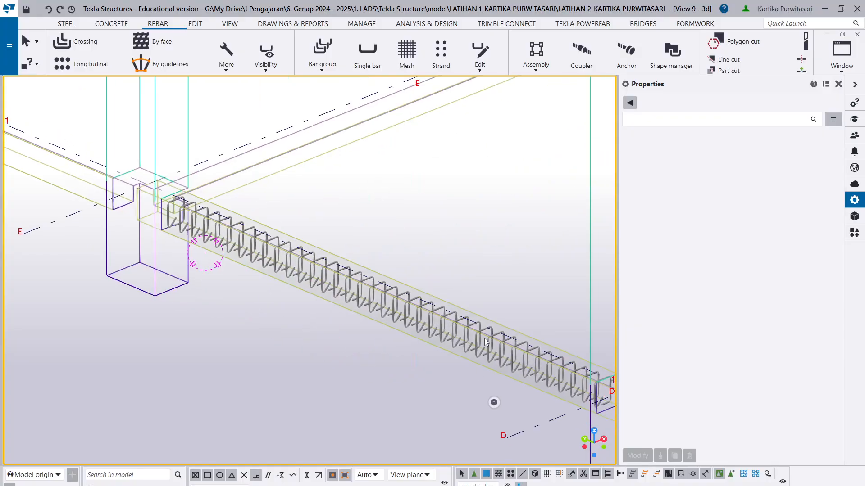
scroll(485, 339, up, 2)
middle_drag(534, 381, 295, 309)
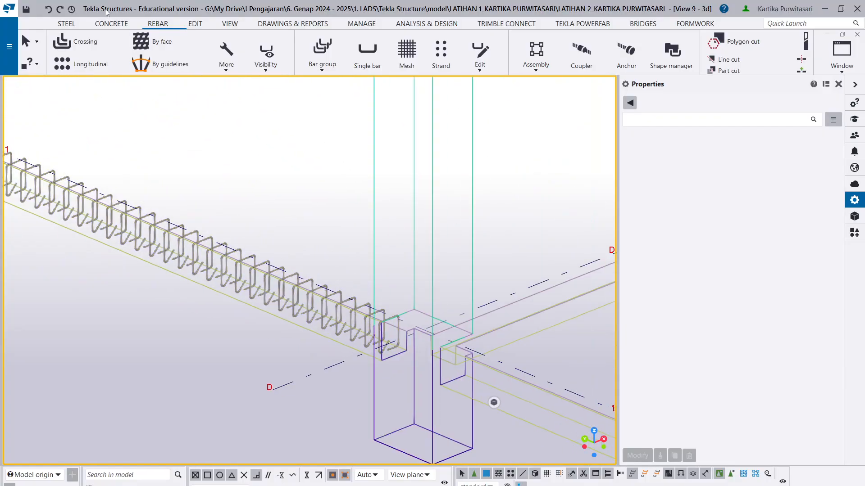
- Consult the SLOOF 25/30 reinforcement details in the Revu document and return to the Tekla Structures model
mouse_move(167, 485)
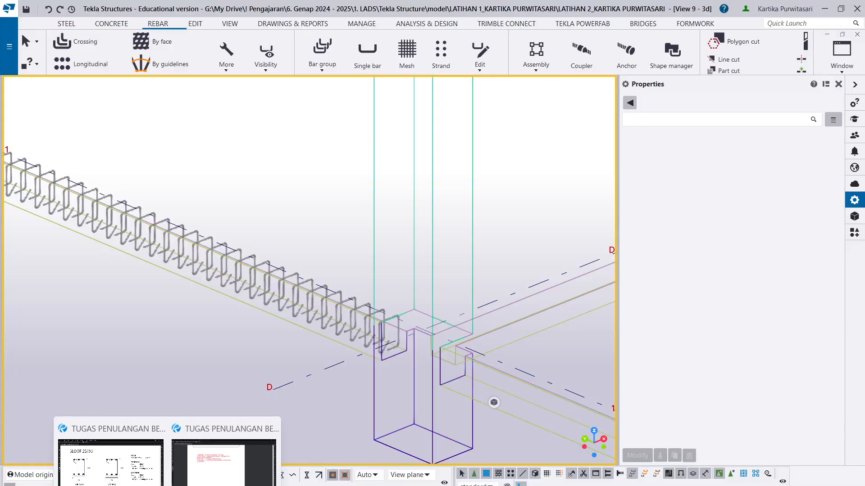
click(126, 481)
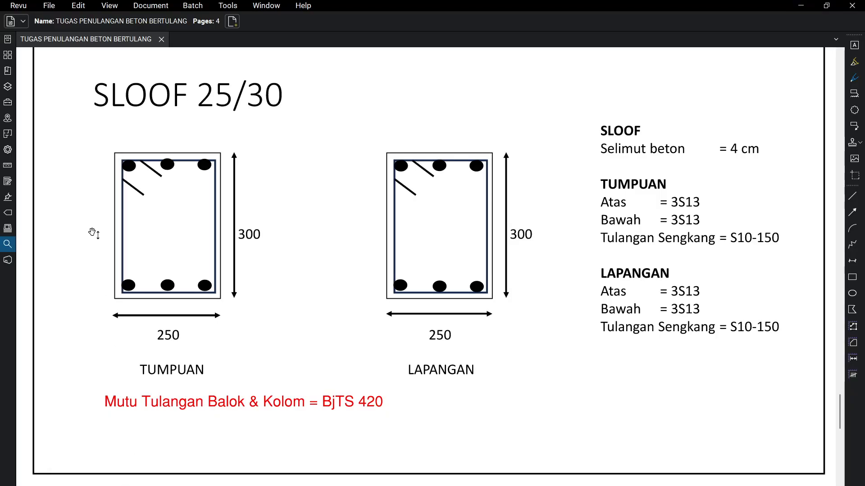
click(797, 5)
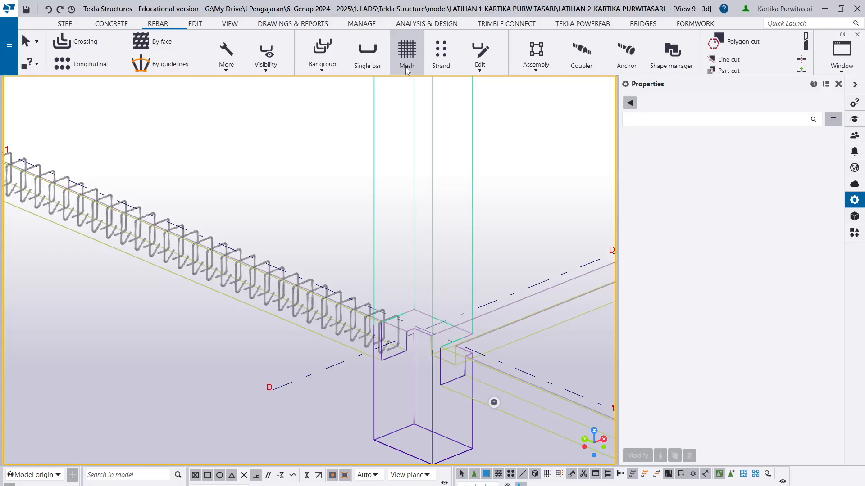
- Try to define a bar group's shape along the sloof beam's lower edge from grid D to grid E
click(323, 67)
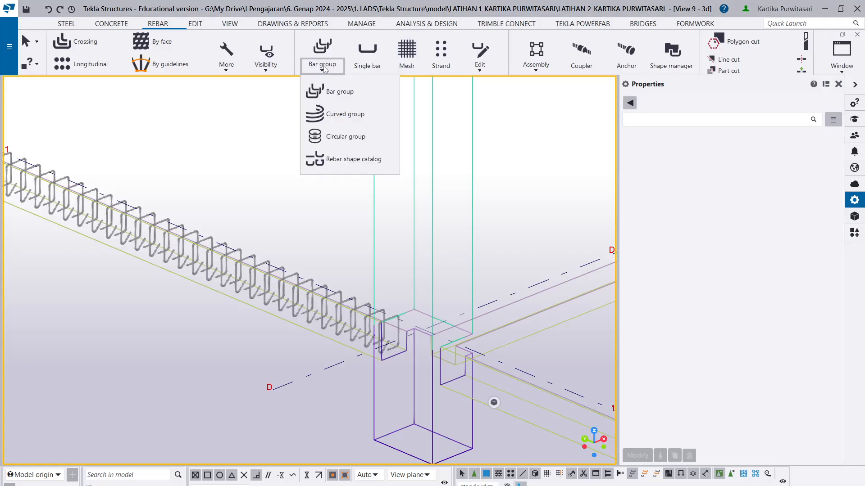
click(340, 94)
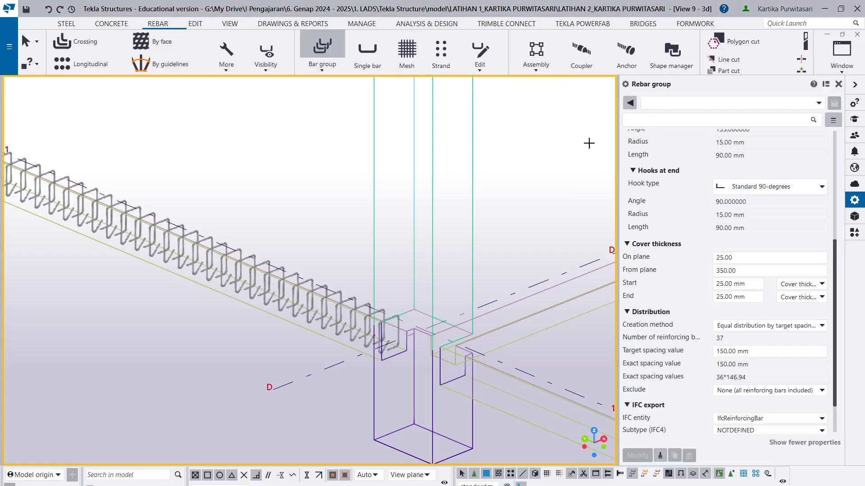
scroll(282, 247, down, 2)
scroll(282, 247, down, 1)
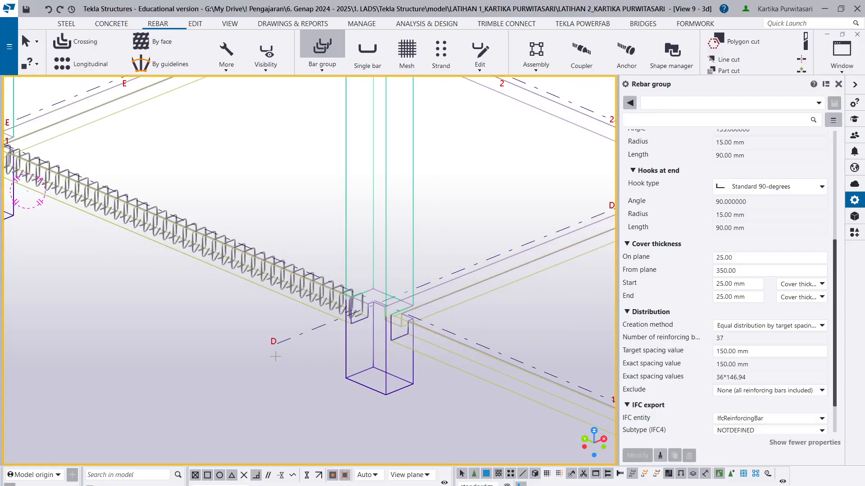
scroll(272, 333, up, 3)
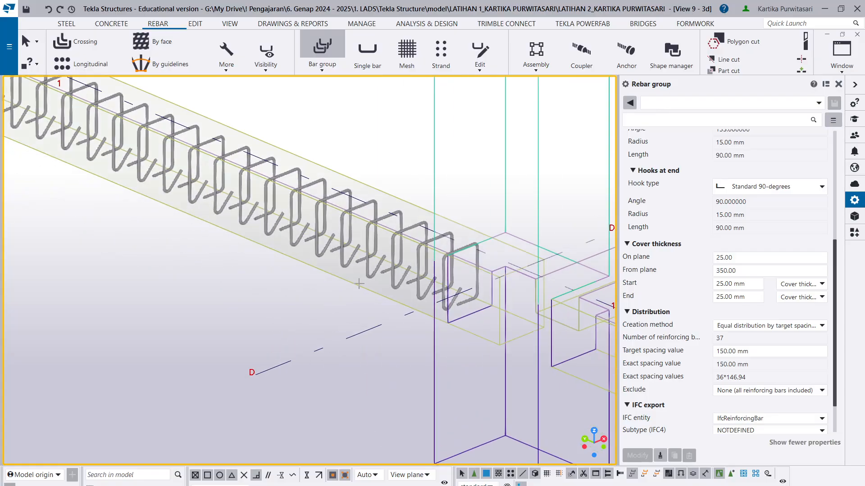
scroll(209, 391, down, 3)
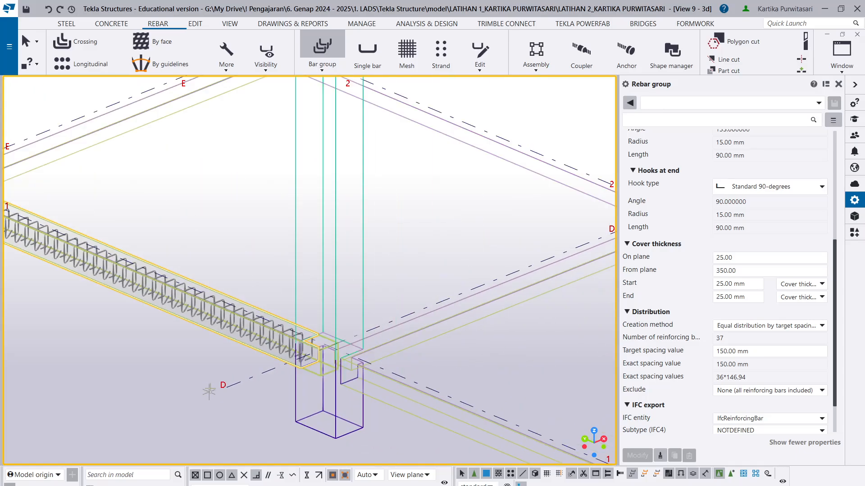
scroll(253, 380, up, 4)
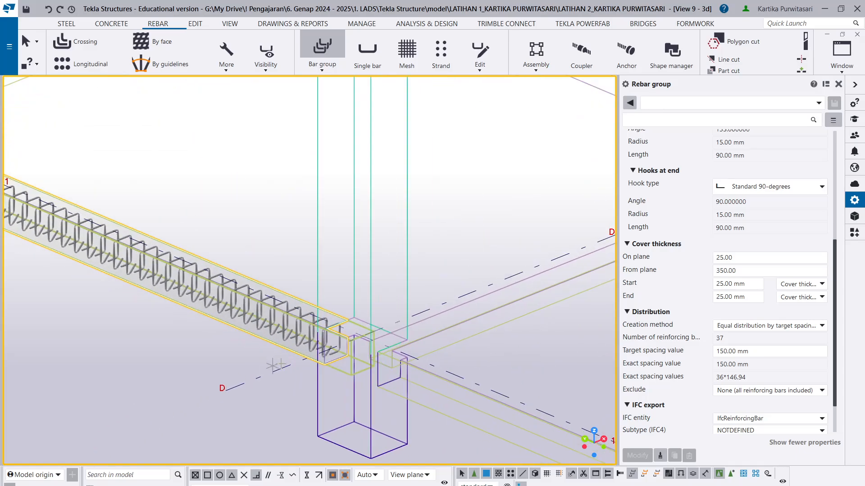
scroll(262, 385, down, 2)
scroll(333, 378, up, 3)
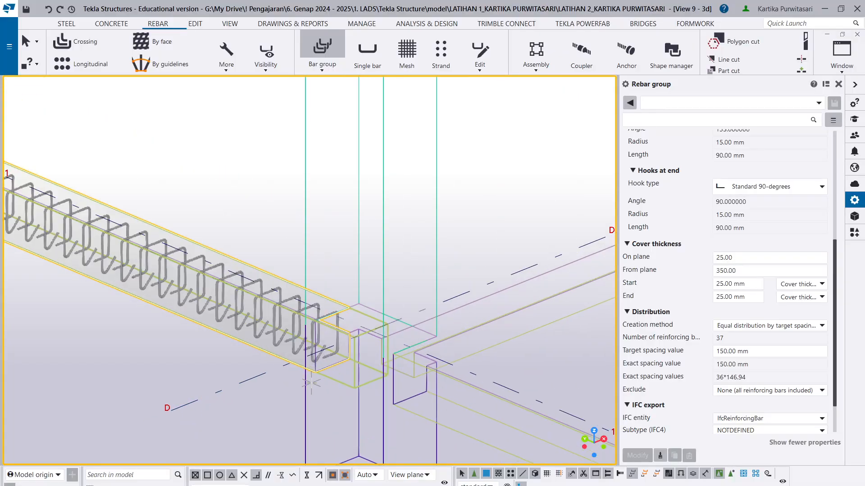
click(320, 361)
scroll(319, 362, down, 6)
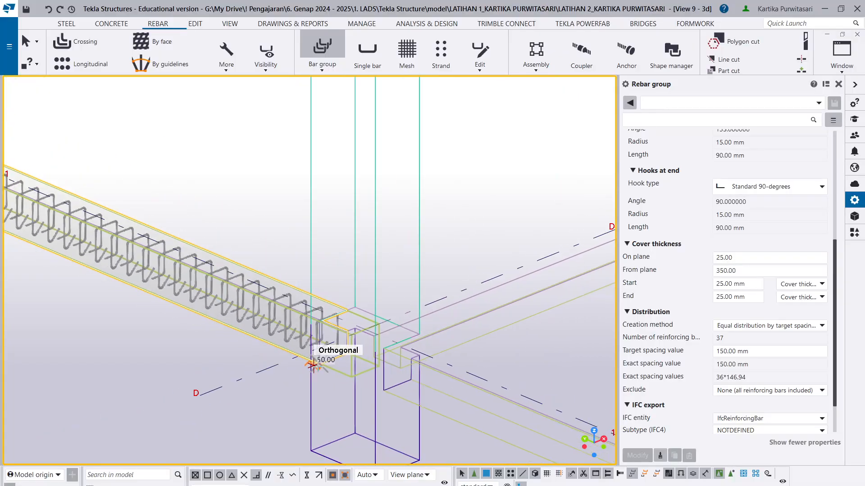
scroll(87, 306, up, 4)
scroll(86, 306, up, 3)
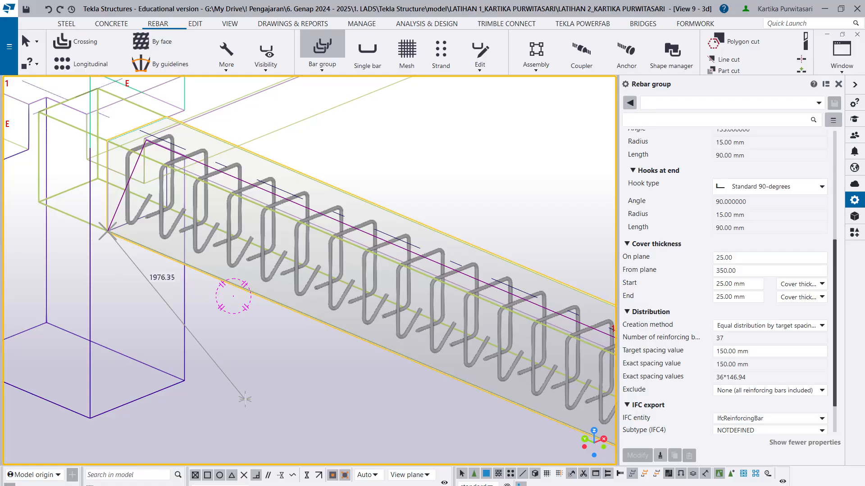
middle_click(243, 400)
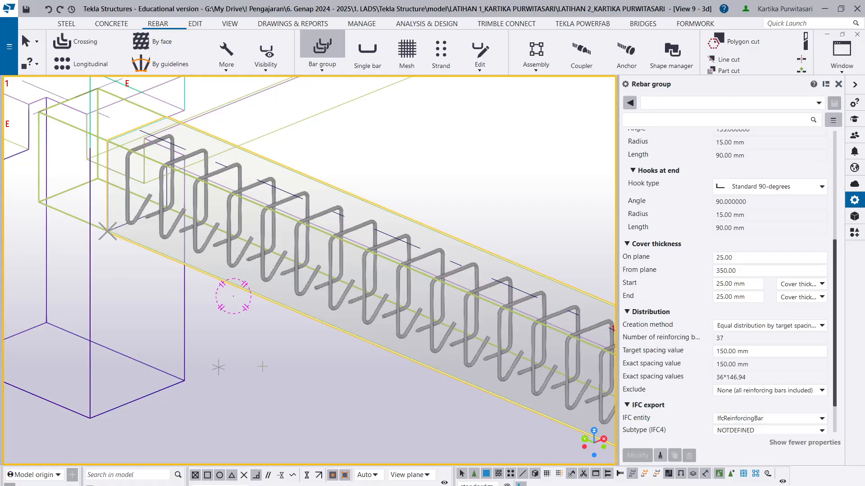
- Try to set the bar group's distribution range using points at the beam ends, and delete the resulting group
scroll(256, 361, up, 2)
scroll(180, 212, up, 2)
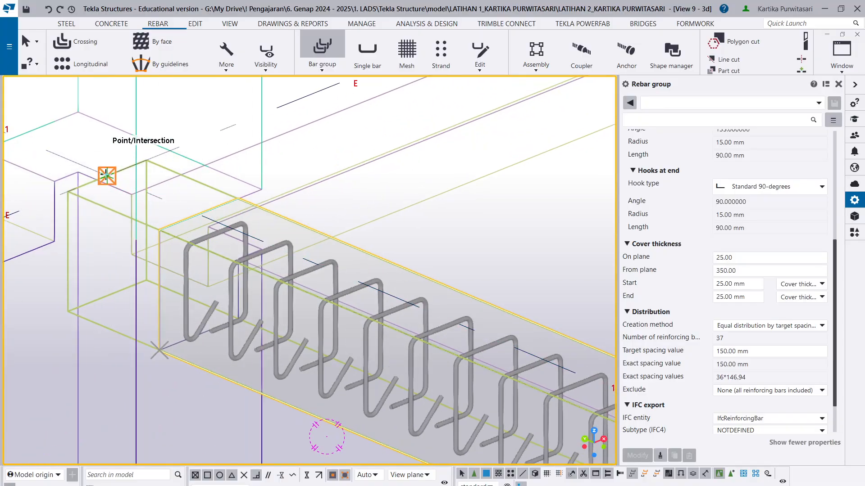
scroll(106, 177, down, 4)
scroll(422, 367, up, 3)
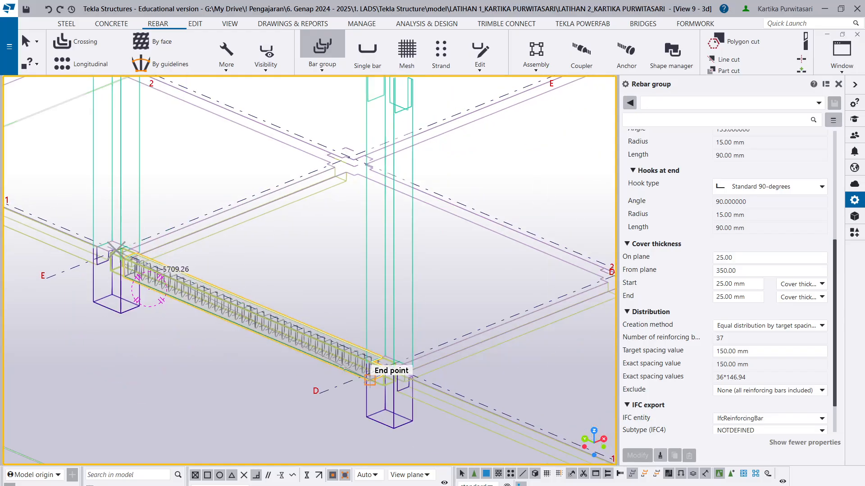
scroll(422, 369, up, 3)
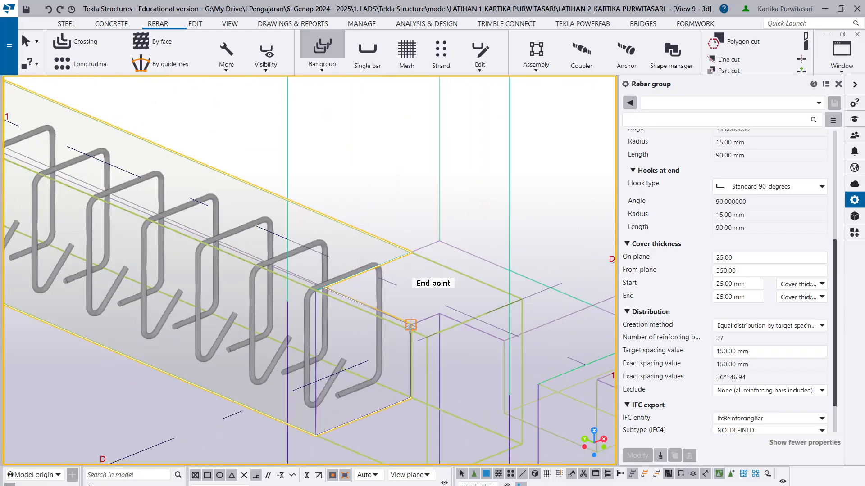
scroll(566, 343, down, 5)
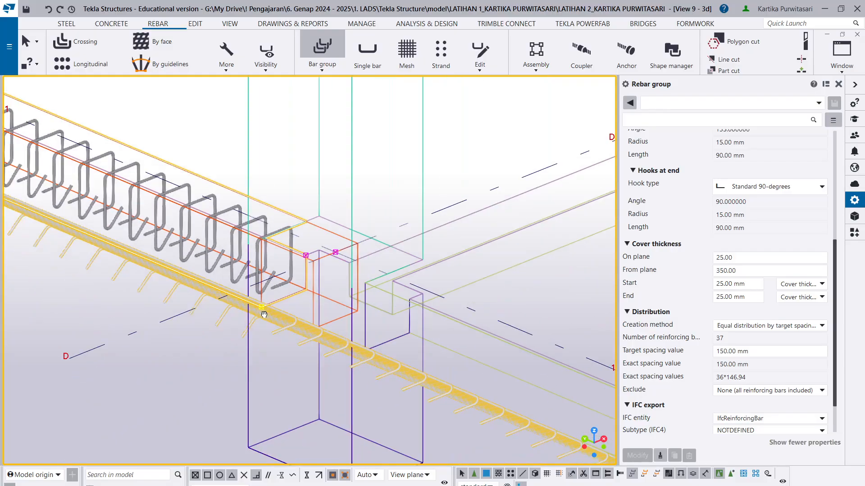
key(Escape)
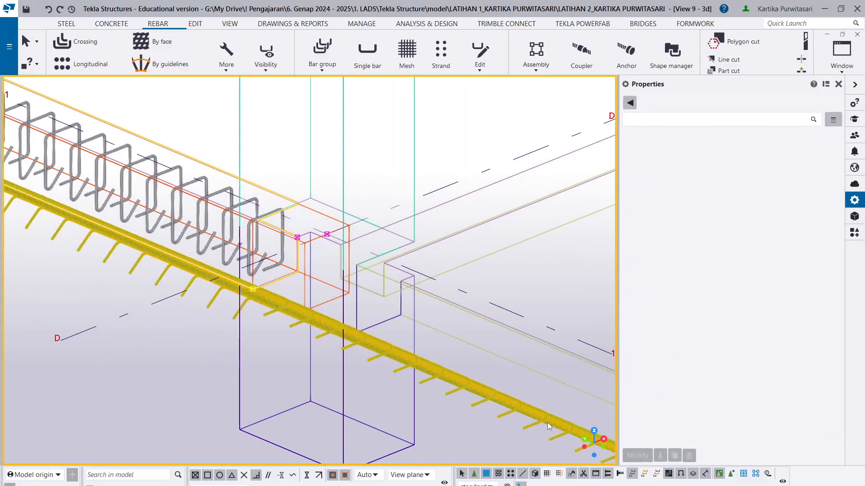
key(Delete)
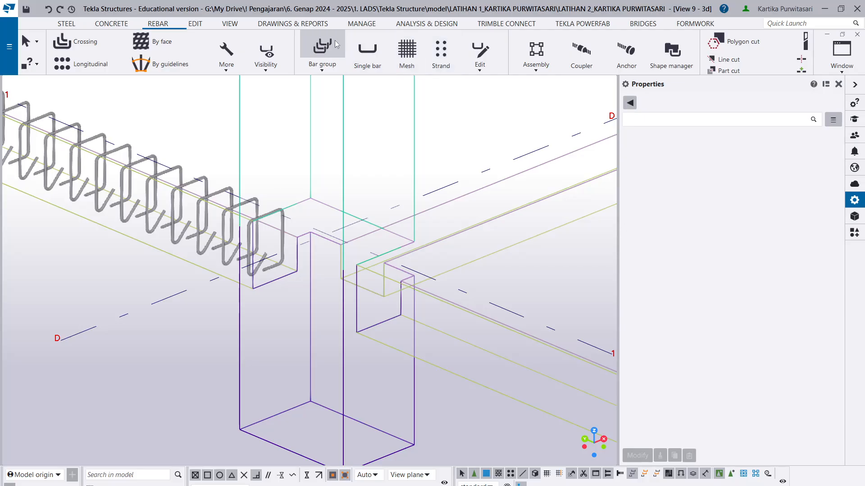
- Start a new bar group named TUL UTAMA with bar size S13 and class 6
click(322, 48)
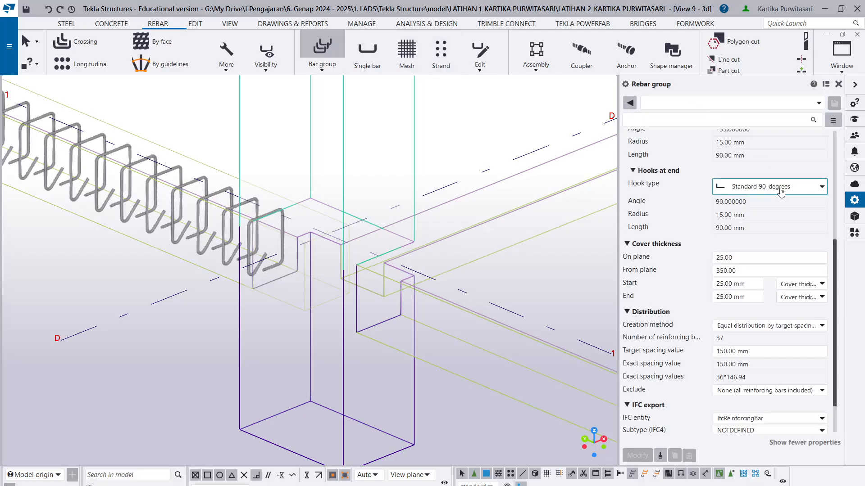
double_click(730, 151)
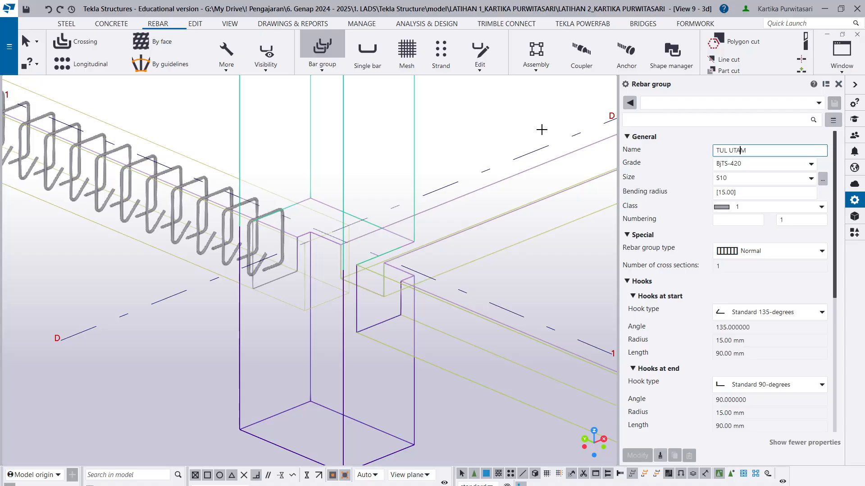
click(809, 180)
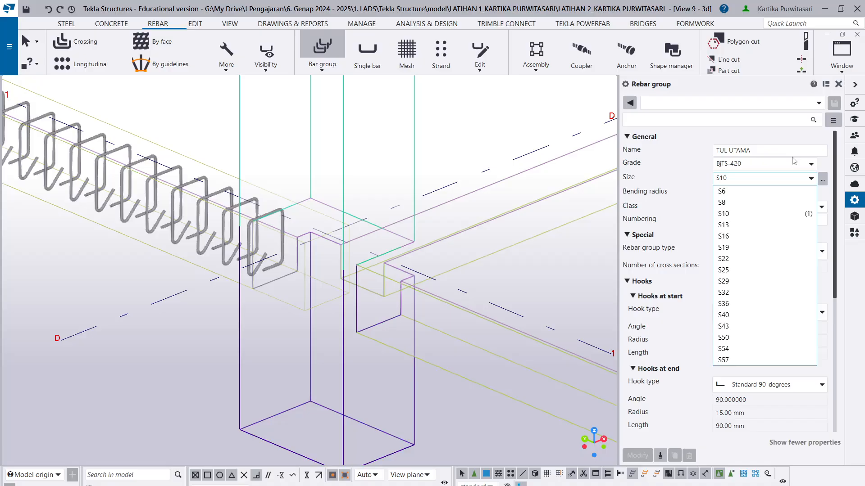
click(753, 225)
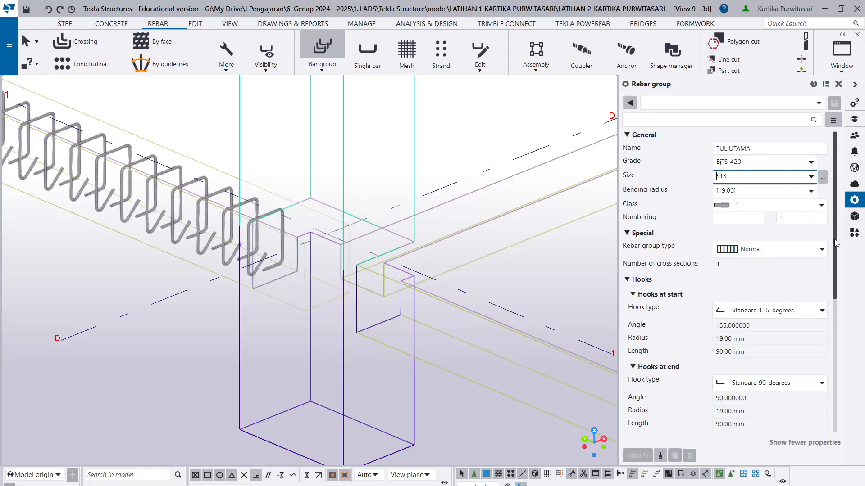
click(774, 206)
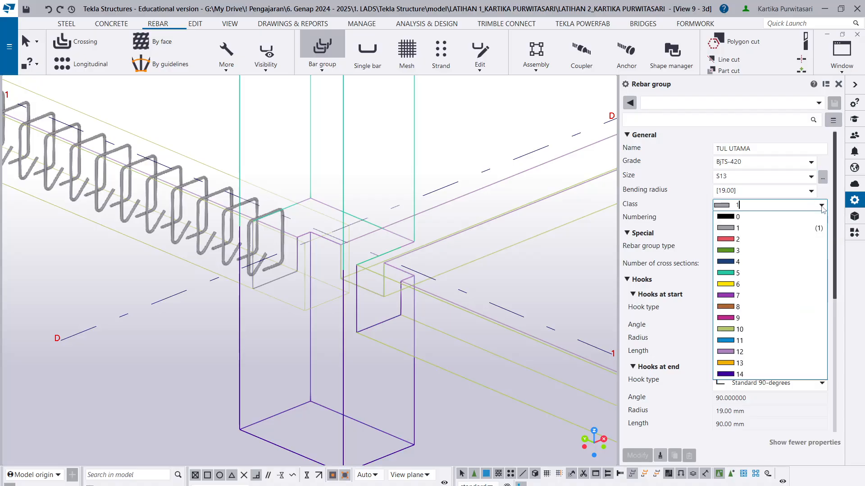
click(750, 283)
- Set the TUL UTAMA bar group to have no hook at both the start and the end
scroll(836, 272, down, 3)
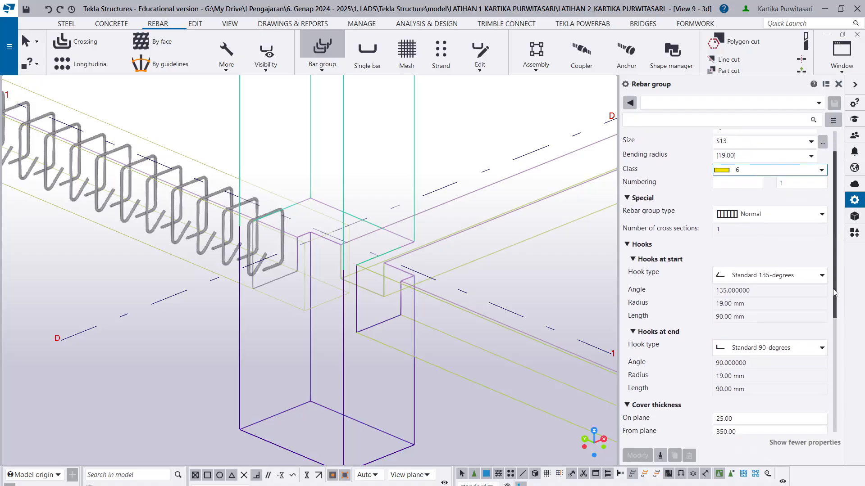
click(798, 249)
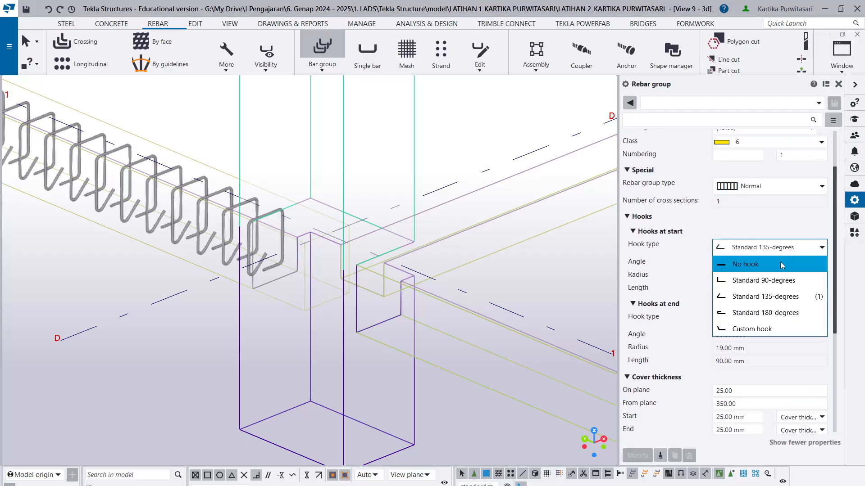
click(765, 264)
click(789, 319)
click(768, 337)
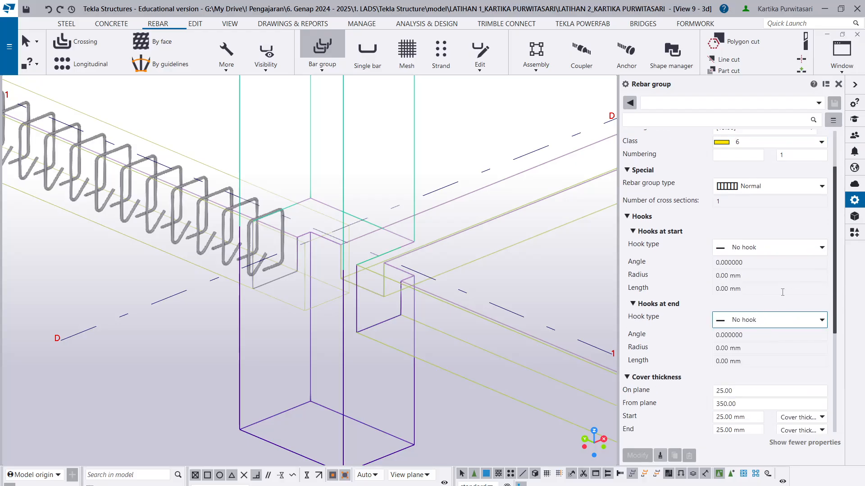
- Set the bar group's from-plane cover thickness to 25 mm
scroll(837, 299, down, 5)
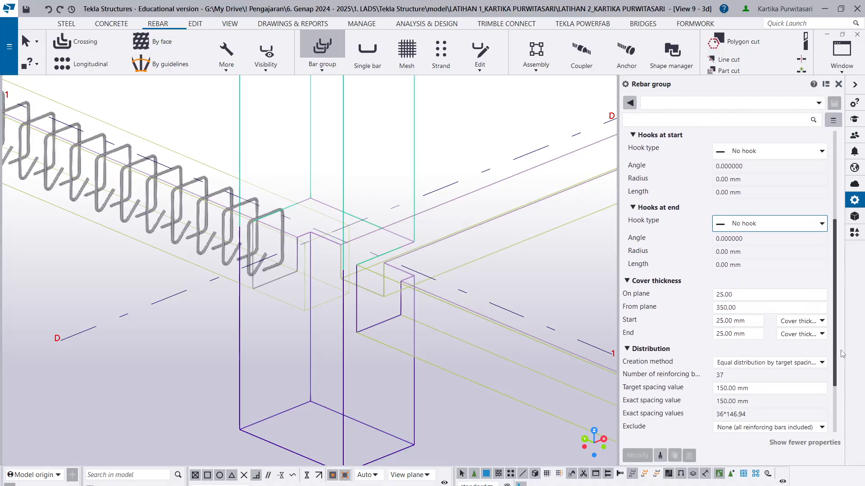
click(736, 297)
drag(749, 297, 692, 301)
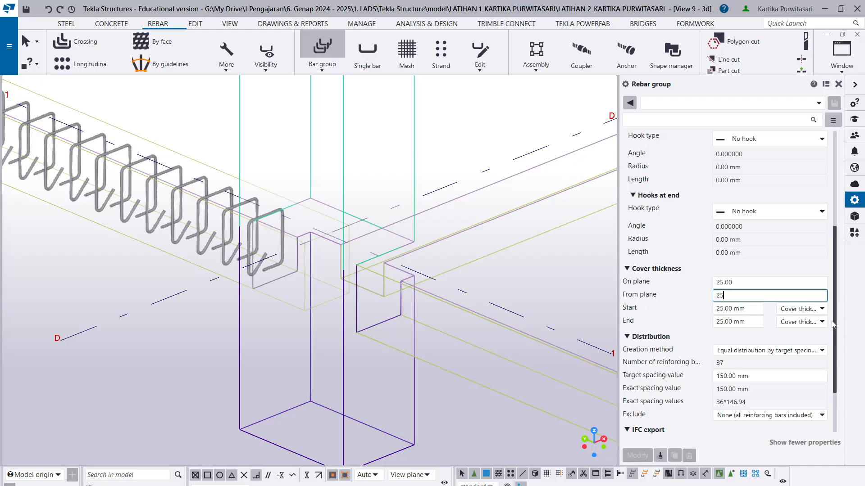
- Distribute the bar group equally by number of reinforcing bars, with 3 bars
click(799, 354)
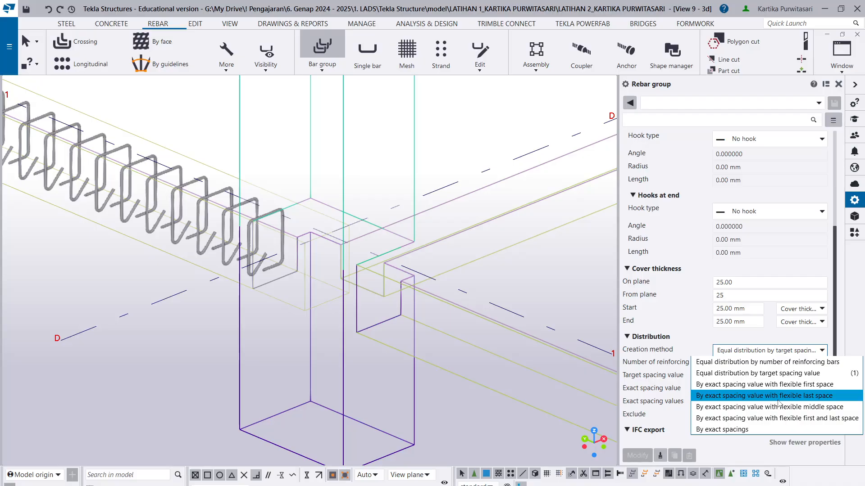
click(799, 363)
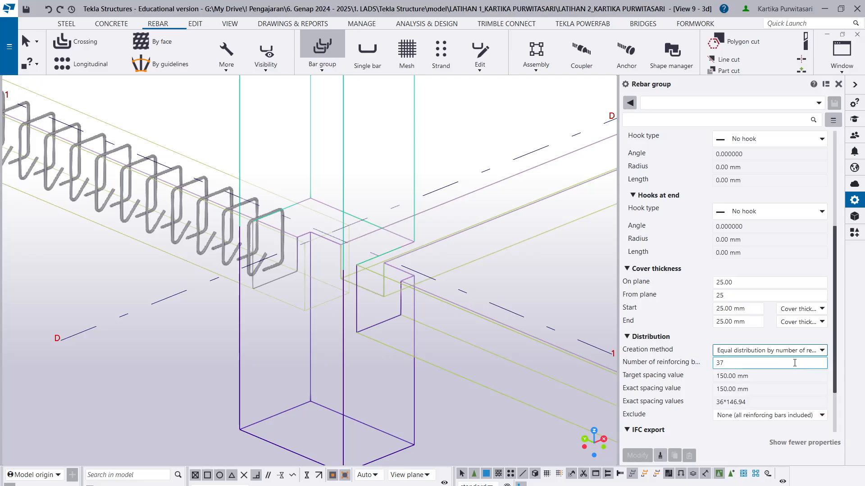
key(Tab)
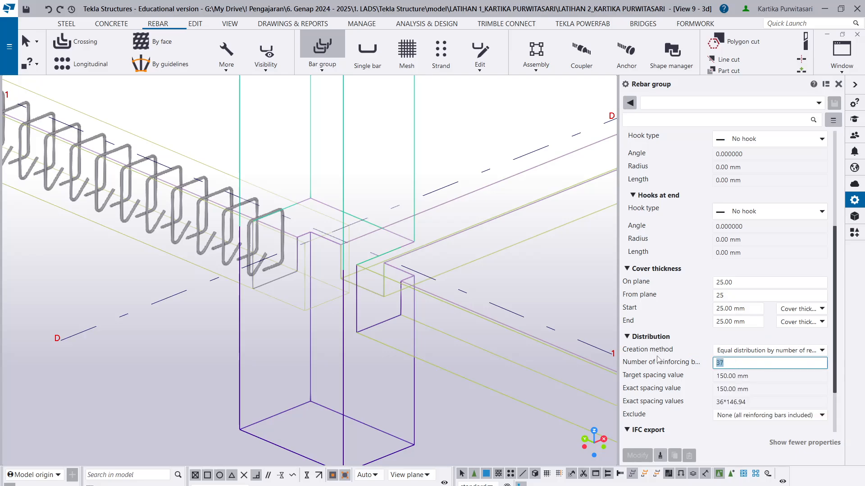
text(3)
scroll(712, 403, down, 3)
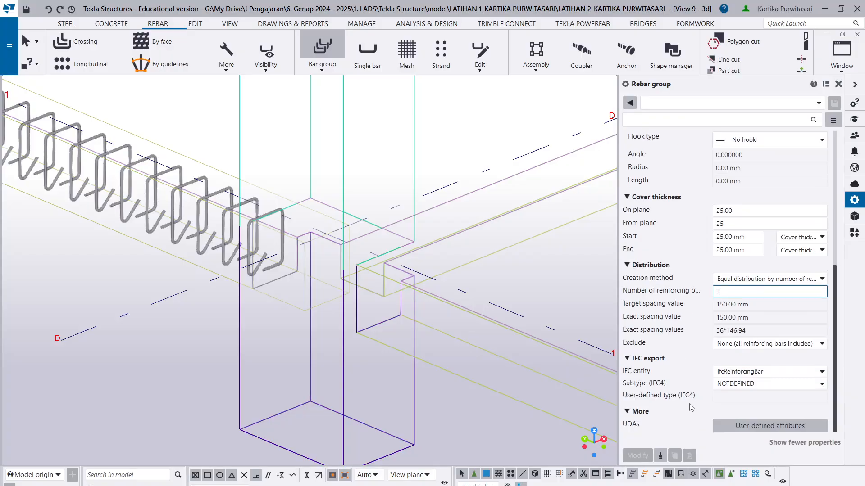
- Choose the sloof beam as host and define the TUL UTAMA bar shape along its lower edge from grid D to grid E
scroll(162, 369, down, 1)
middle_drag(170, 319, 328, 327)
scroll(328, 327, up, 2)
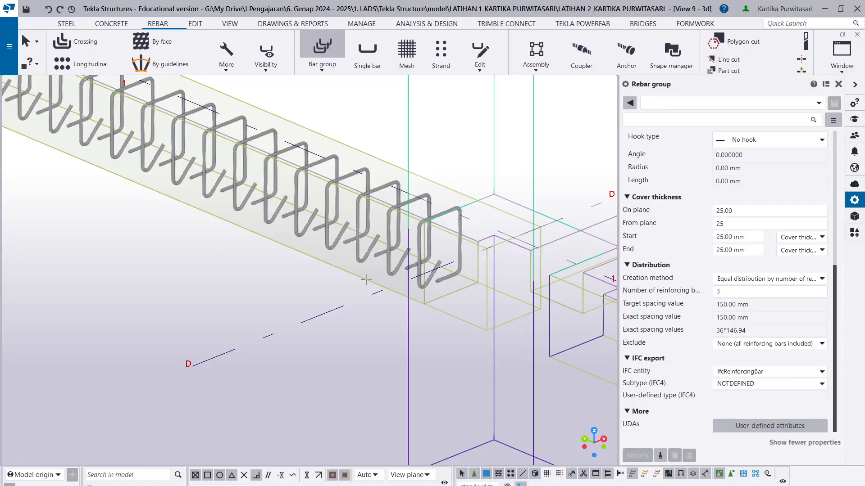
click(366, 279)
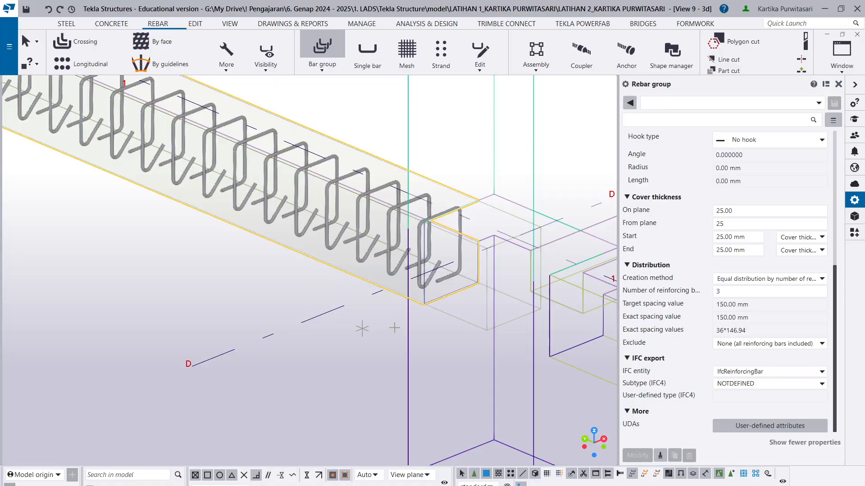
click(424, 304)
scroll(425, 305, down, 7)
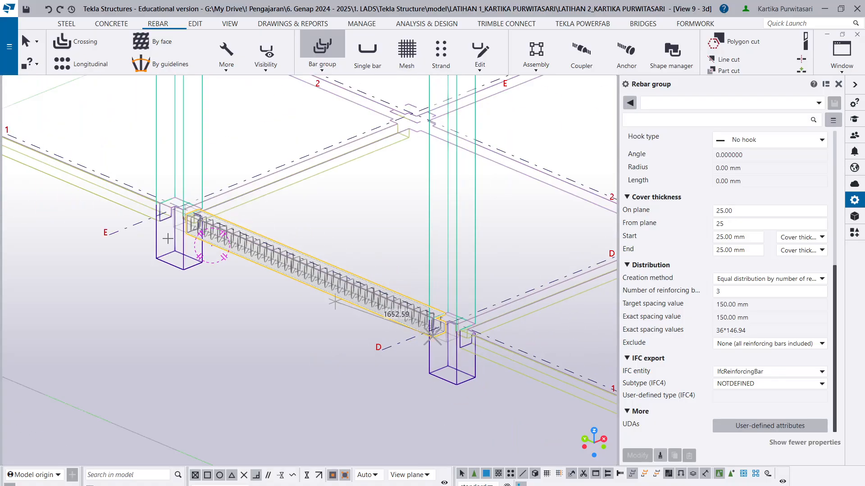
scroll(216, 245, up, 7)
click(246, 242)
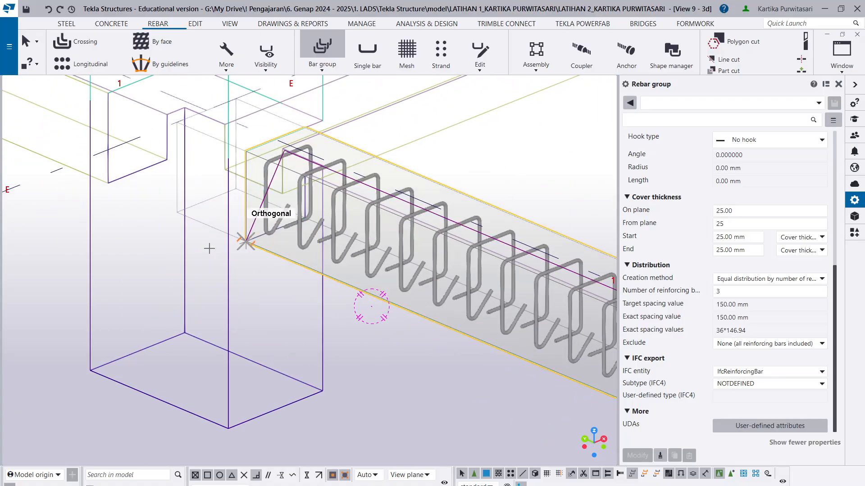
middle_click(383, 373)
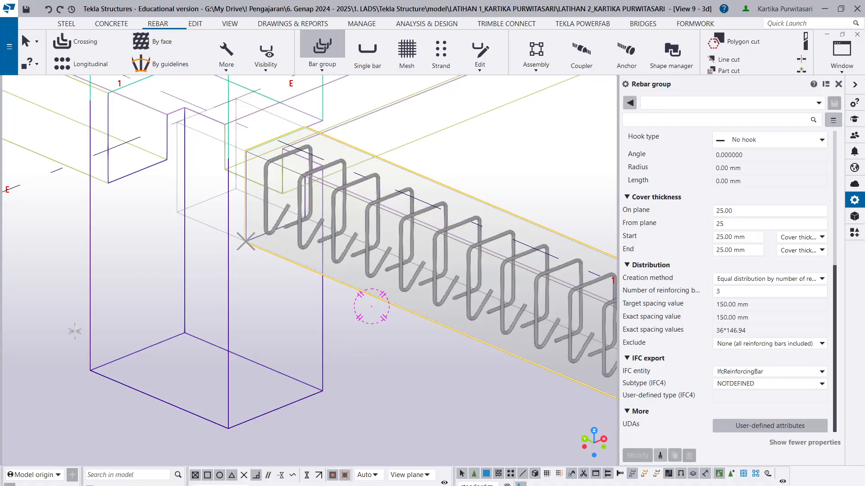
- Define the TUL UTAMA bar group's distribution range across the beam's lower edge at the grid D end and finish the group
scroll(160, 356, down, 3)
scroll(289, 405, down, 5)
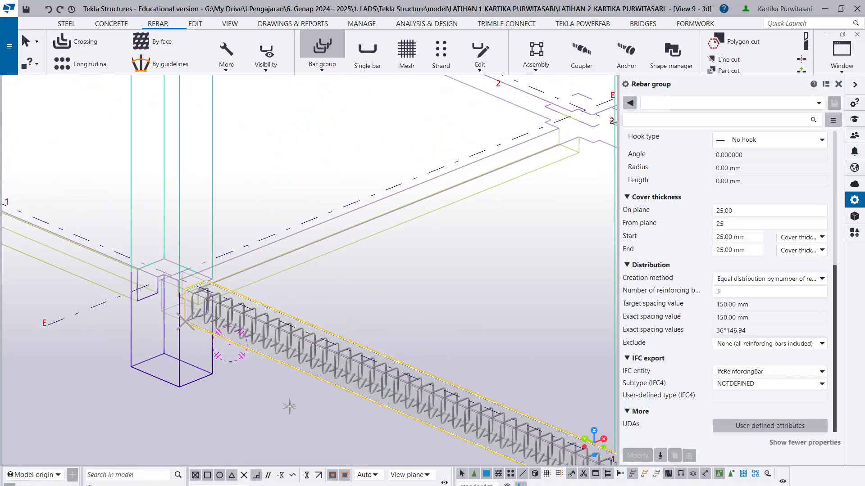
scroll(446, 403, up, 7)
scroll(376, 411, up, 5)
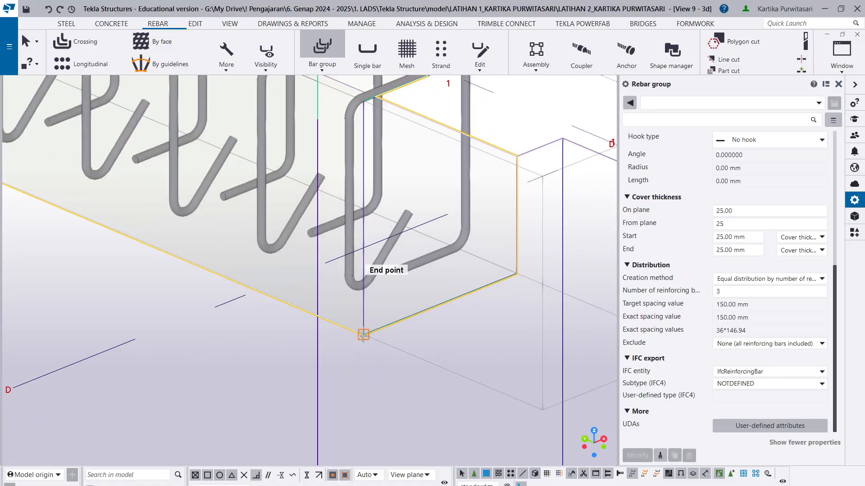
click(364, 335)
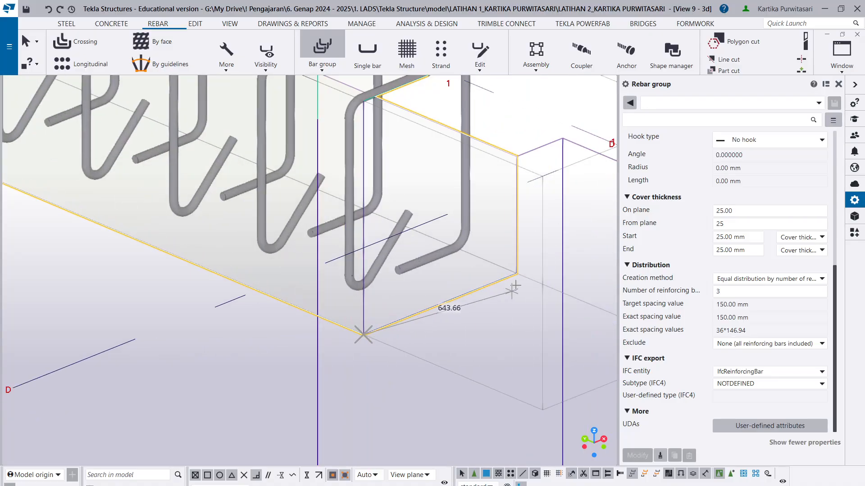
click(560, 299)
scroll(388, 354, down, 2)
key(Escape)
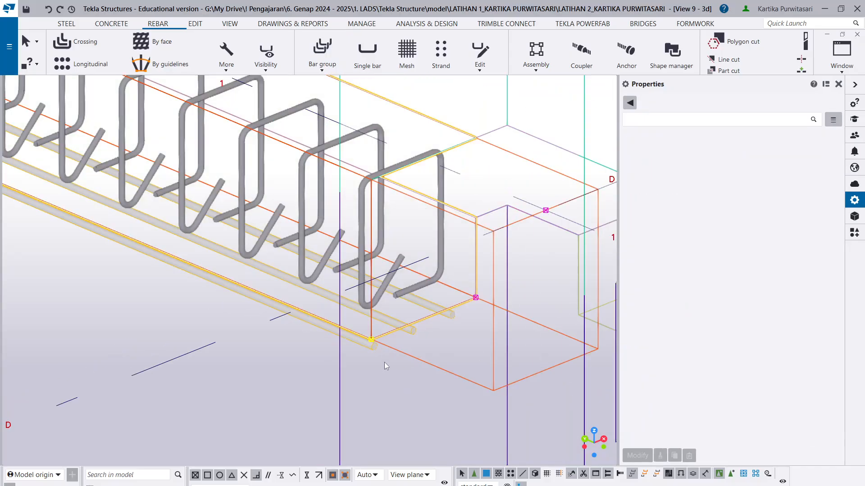
- Set the from-plane cover thickness of the three lower main bars to 50 mm and apply it
scroll(401, 377, down, 2)
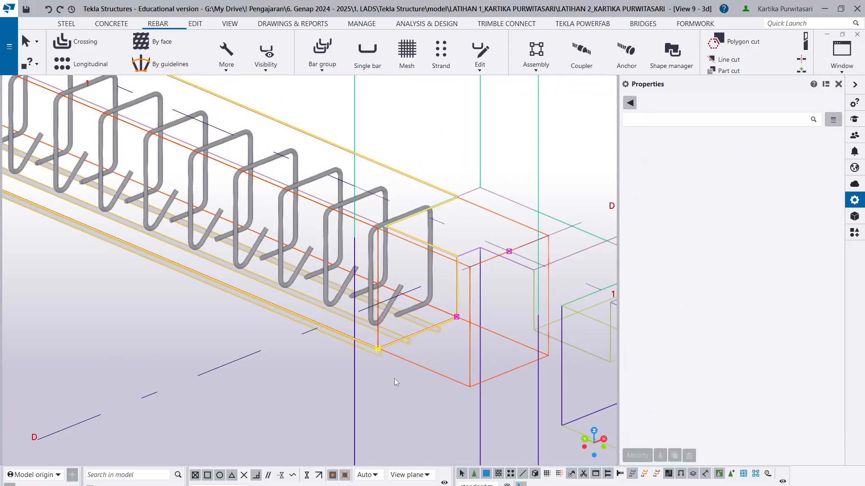
ctrl+middle_drag(394, 378, 277, 289)
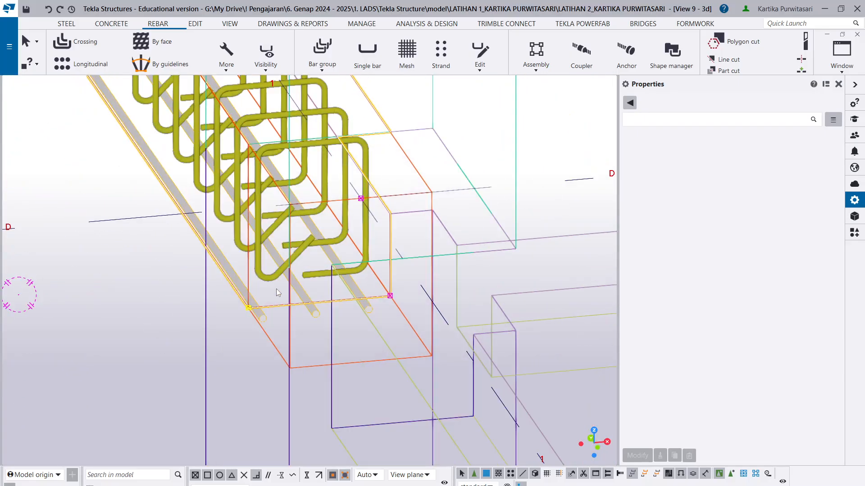
scroll(277, 288, up, 3)
click(249, 315)
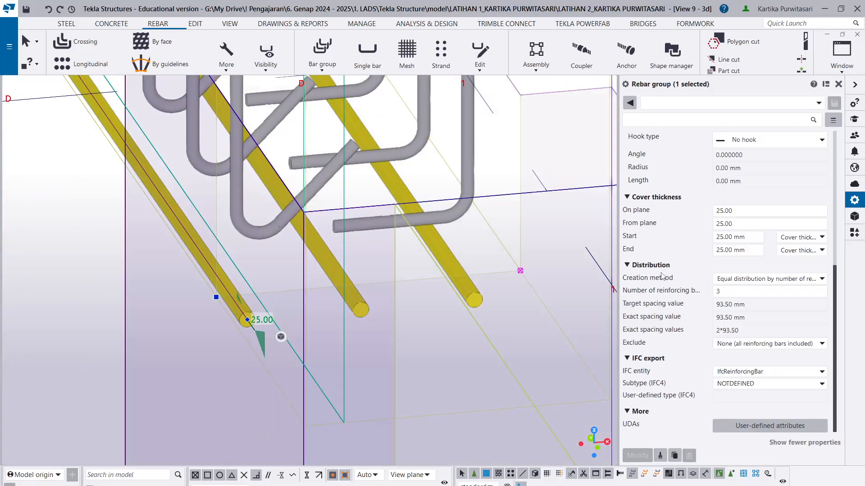
scroll(656, 260, up, 5)
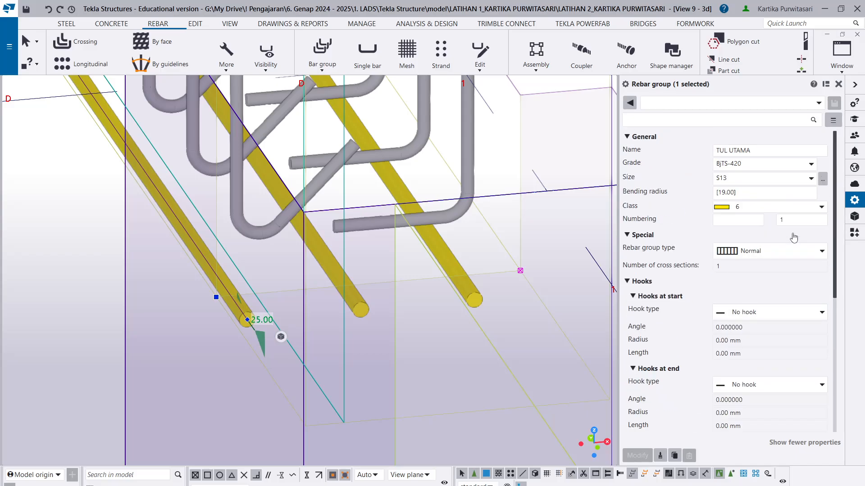
scroll(794, 237, down, 5)
click(722, 307)
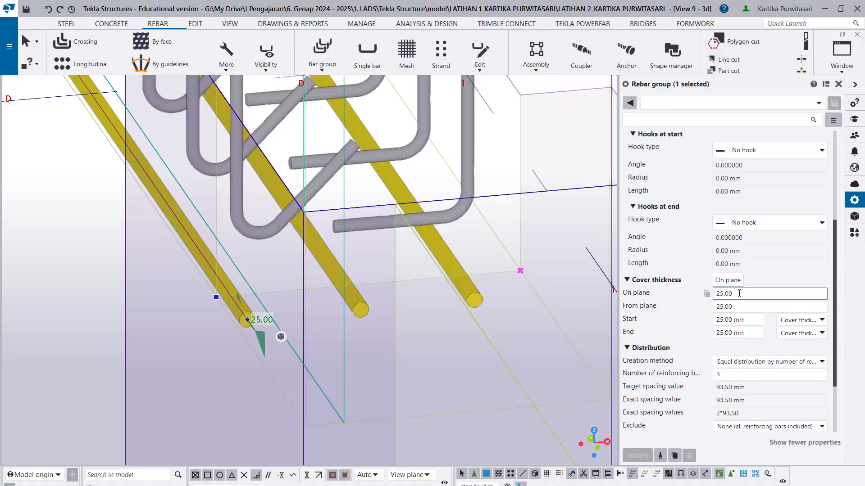
drag(739, 305, 657, 297)
text(5)
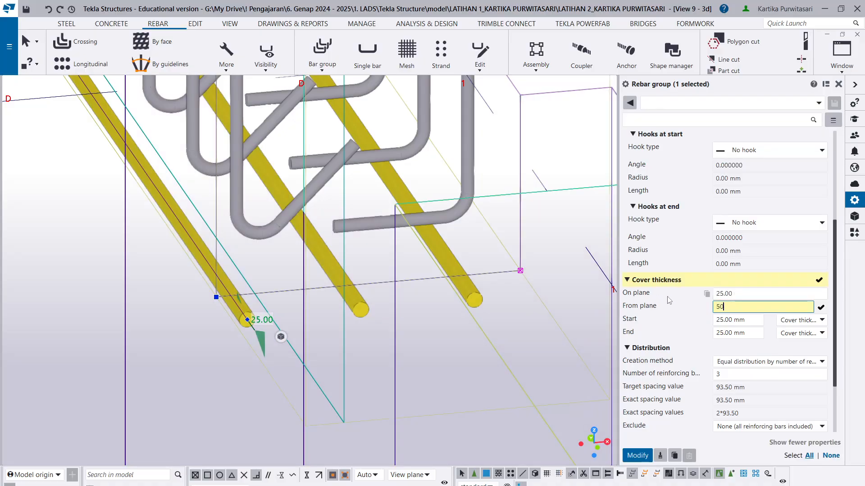
text(0)
click(637, 456)
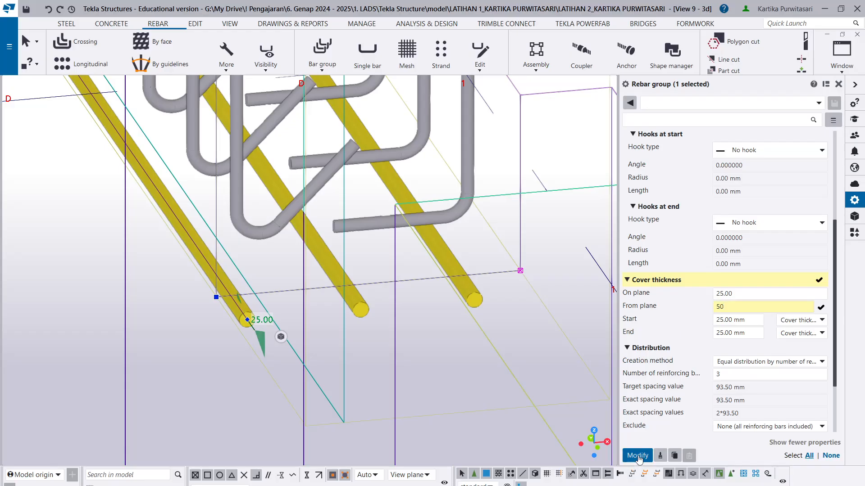
- Try an on-plane cover thickness of 50 mm for the lower main bar group
scroll(454, 377, down, 4)
scroll(378, 299, down, 2)
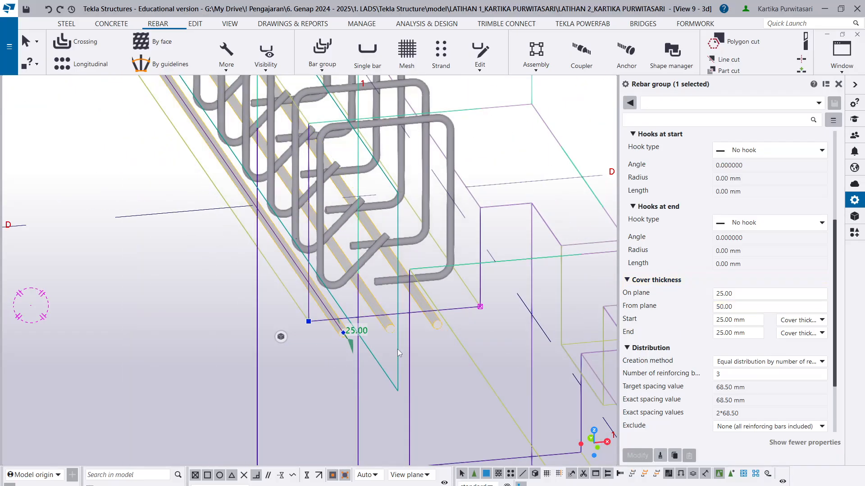
ctrl+middle_drag(393, 349, 469, 399)
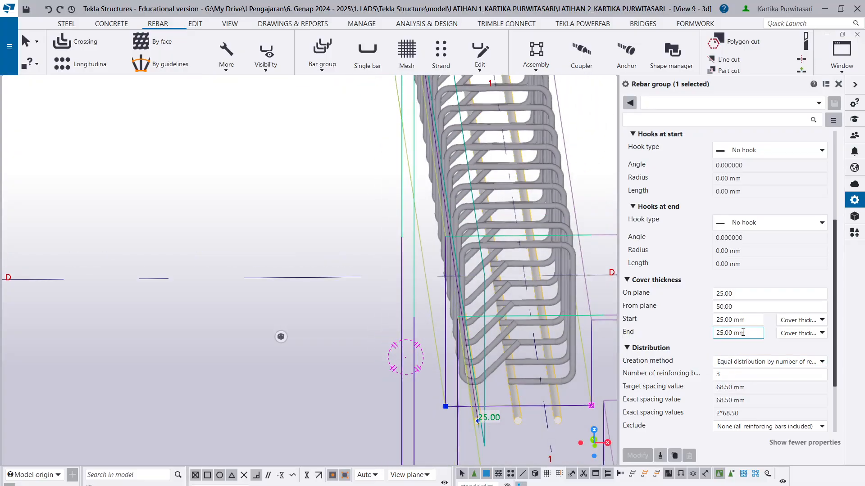
click(741, 294)
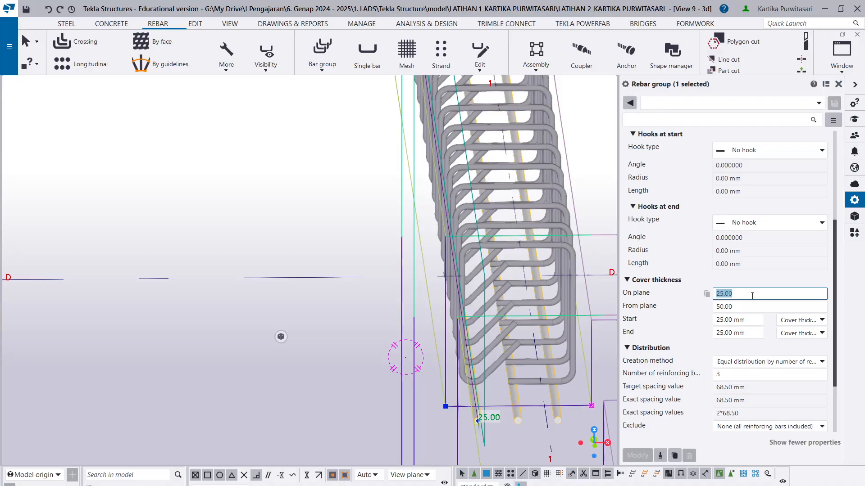
text(50)
click(642, 455)
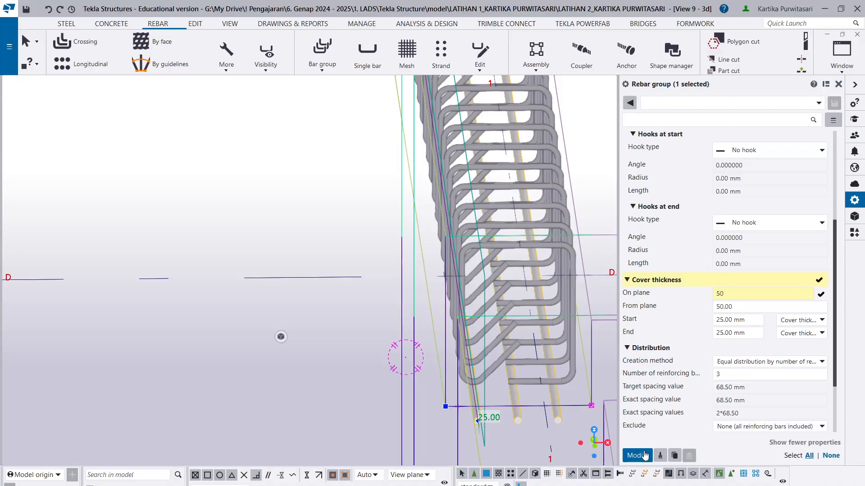
- Set the lower main bar group's on-plane cover thickness to -50 mm and apply it
click(769, 293)
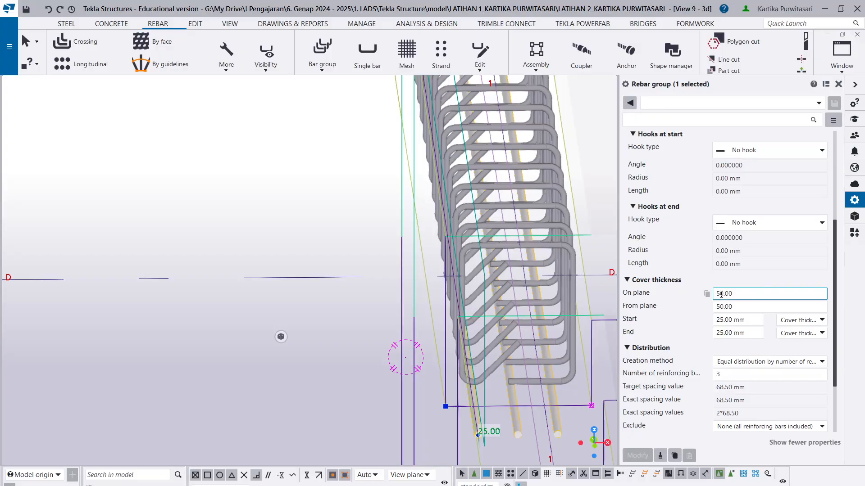
text(-)
click(637, 455)
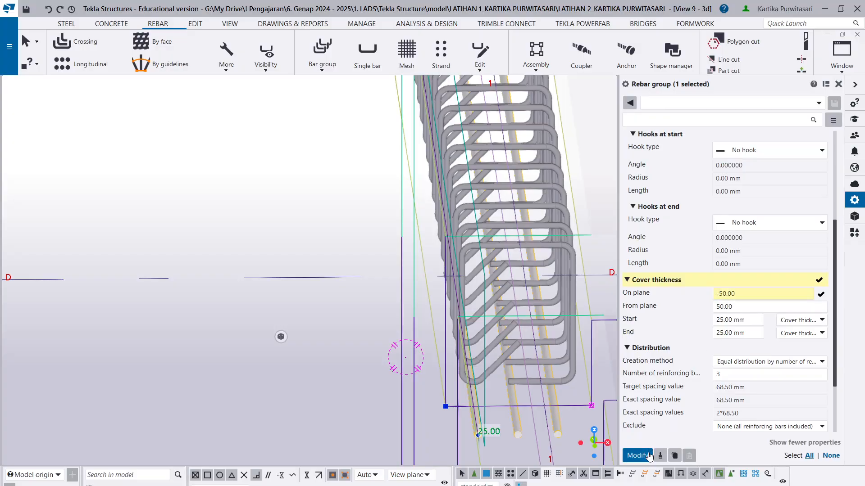
- Examine the lower main bars' position inside the stirrups at the grid D end and check the sloof section in the reference drawing
scroll(491, 367, up, 2)
ctrl+middle_drag(537, 412, 573, 374)
scroll(539, 318, down, 2)
middle_drag(503, 250, 421, 67)
ctrl+middle_drag(506, 299, 503, 298)
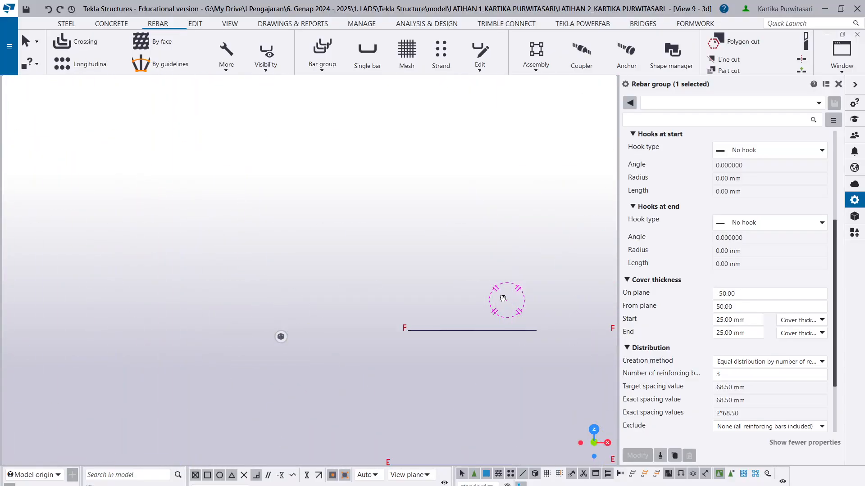
scroll(521, 283, down, 4)
scroll(542, 258, down, 2)
middle_drag(554, 110, 378, 196)
scroll(391, 144, up, 2)
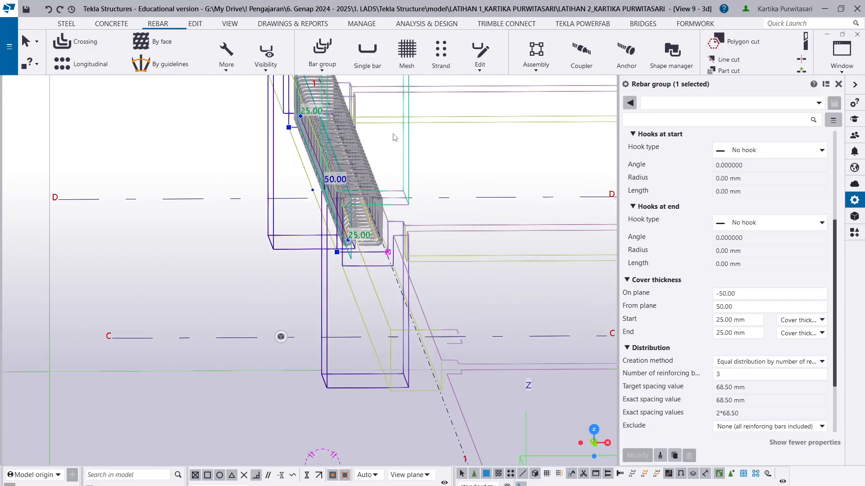
scroll(368, 234, up, 8)
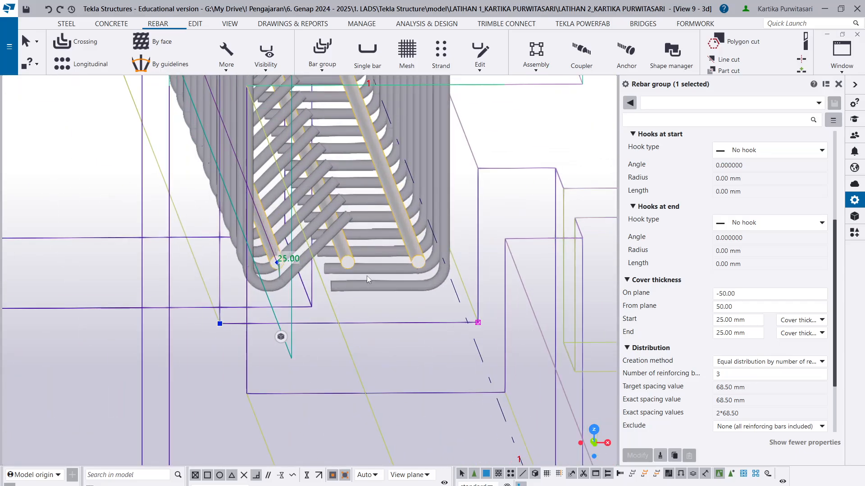
ctrl+middle_drag(367, 276, 409, 321)
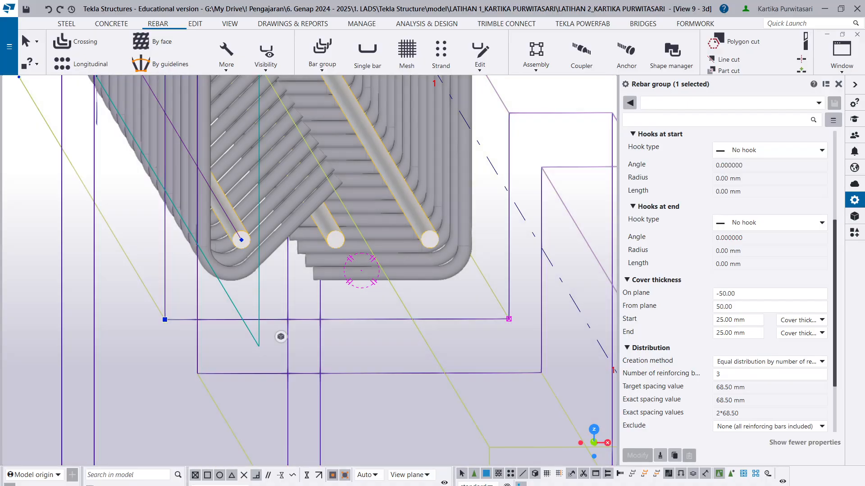
ctrl+middle_drag(347, 309, 413, 291)
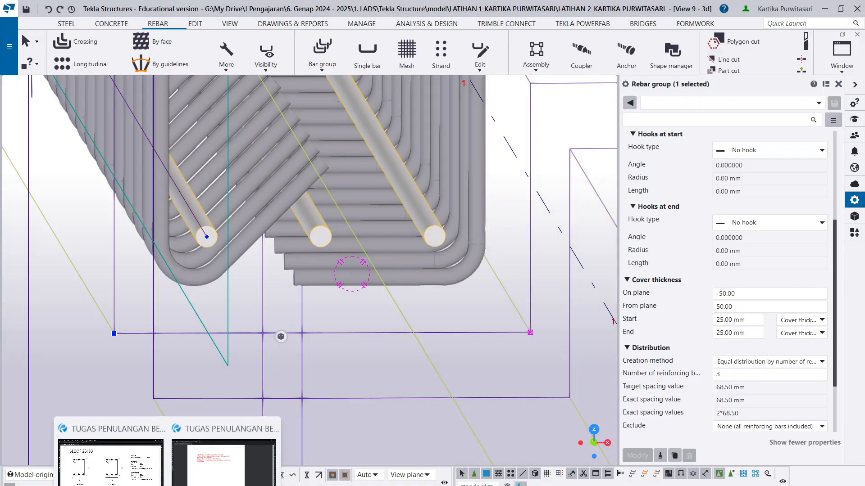
click(124, 469)
click(413, 276)
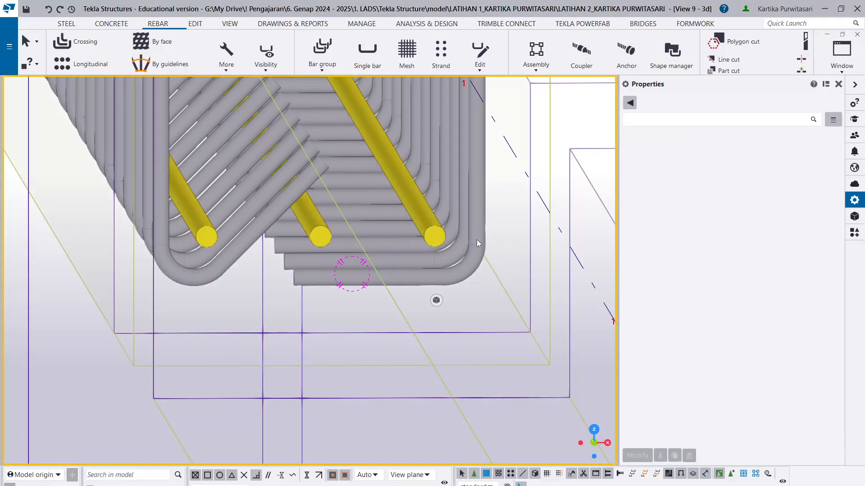
- Select the sloof beam, reorient the model through plan and 3D to show it between grids D and E, and clear the selection
click(484, 230)
scroll(409, 249, down, 3)
scroll(277, 279, down, 10)
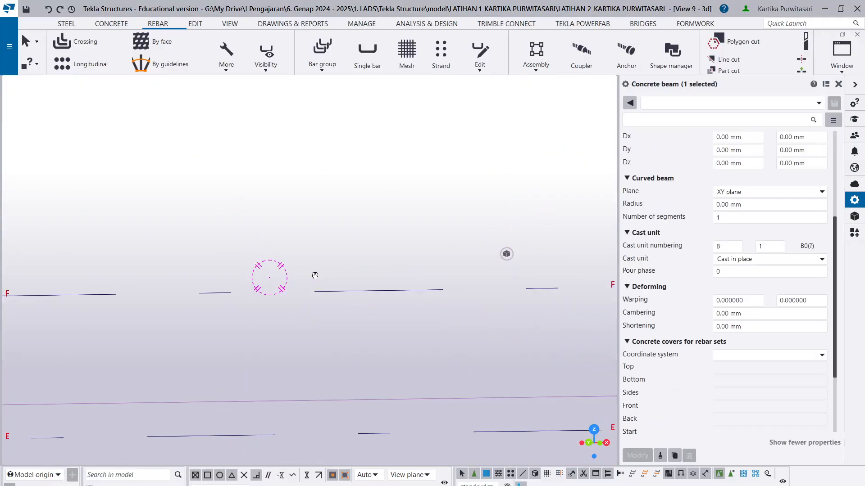
scroll(378, 324, up, 10)
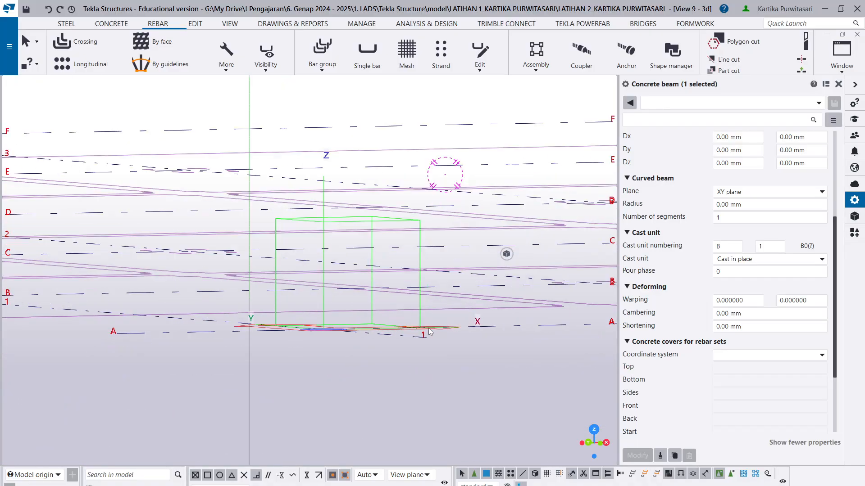
key(ctrl+p)
key(ctrl+p)
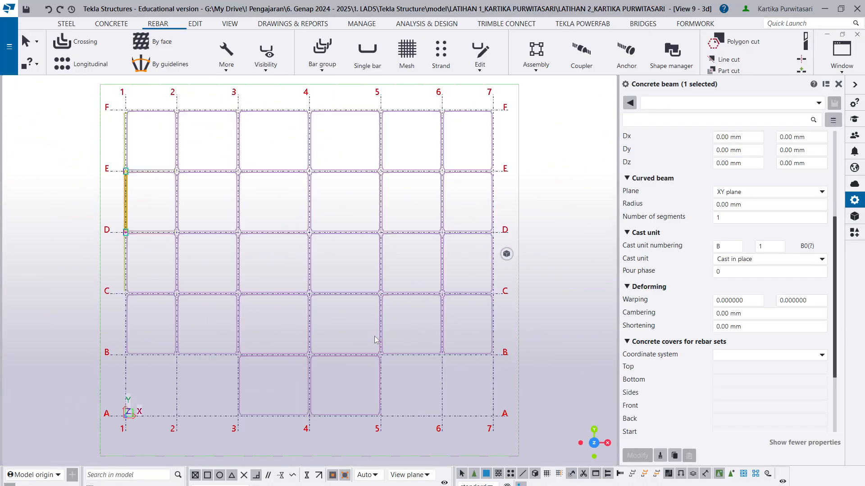
scroll(150, 363, up, 8)
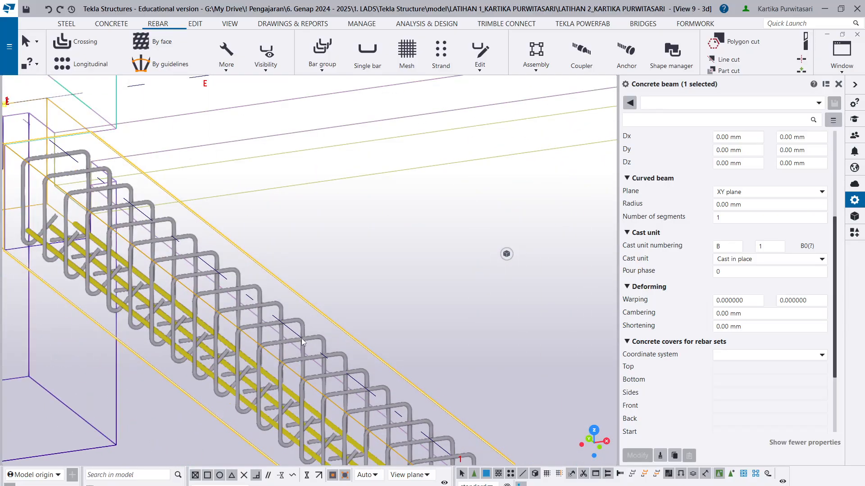
click(303, 339)
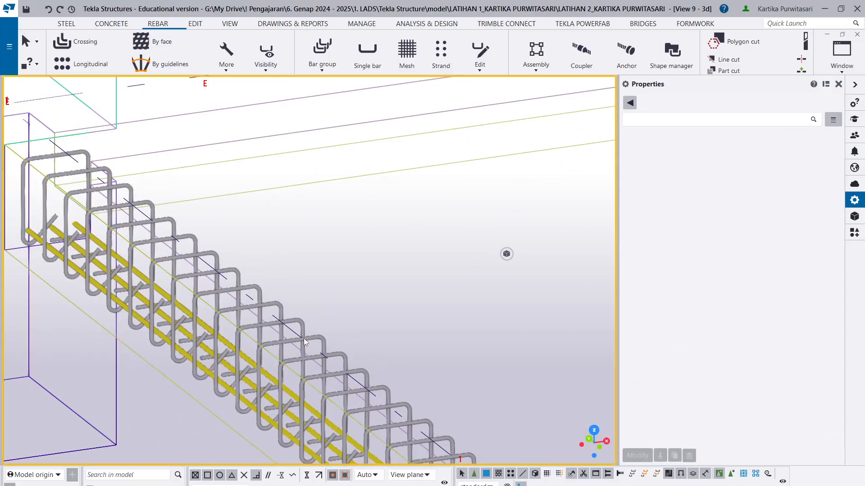
- Examine the lower main bars and stirrups along the sloof beam up to its grid D end
scroll(314, 341, up, 4)
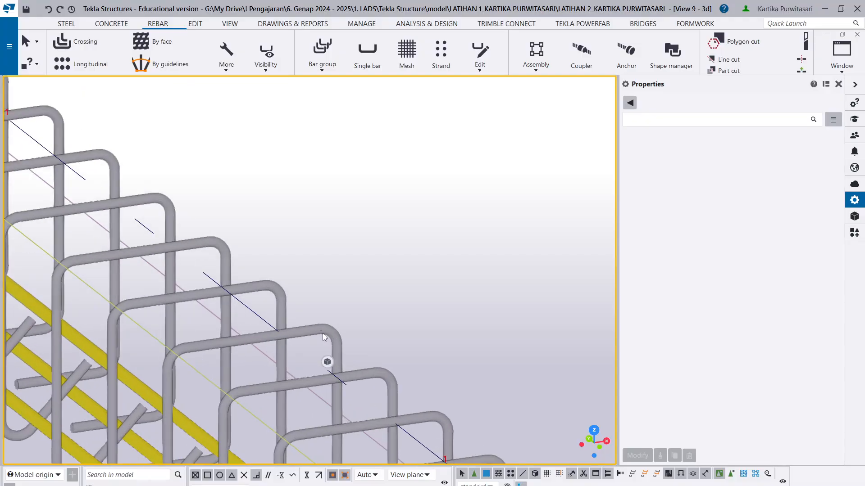
scroll(312, 320, down, 2)
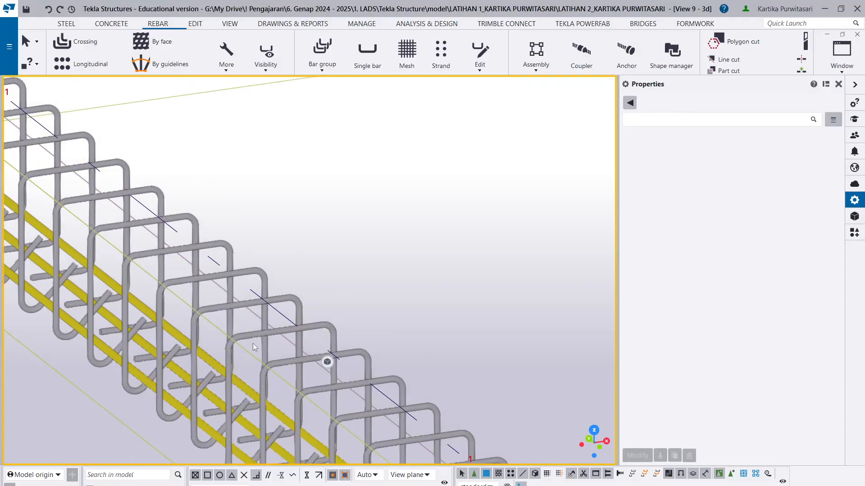
scroll(242, 337, up, 6)
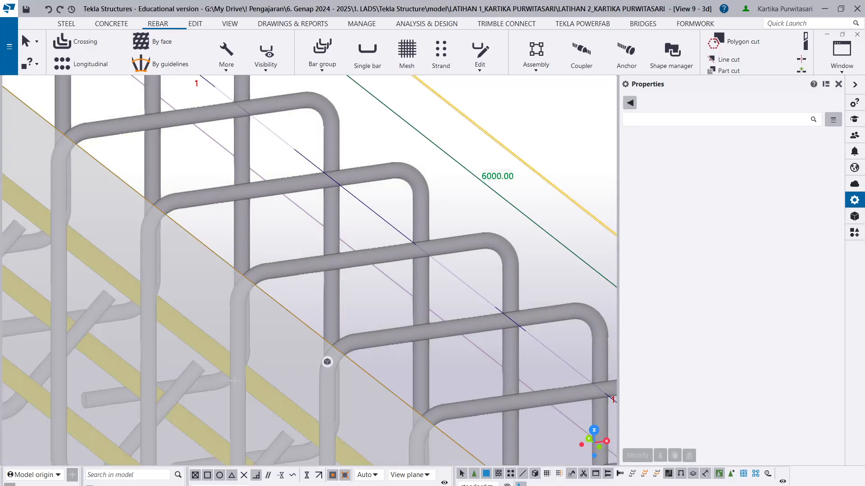
scroll(236, 379, up, 2)
scroll(246, 364, down, 2)
click(253, 317)
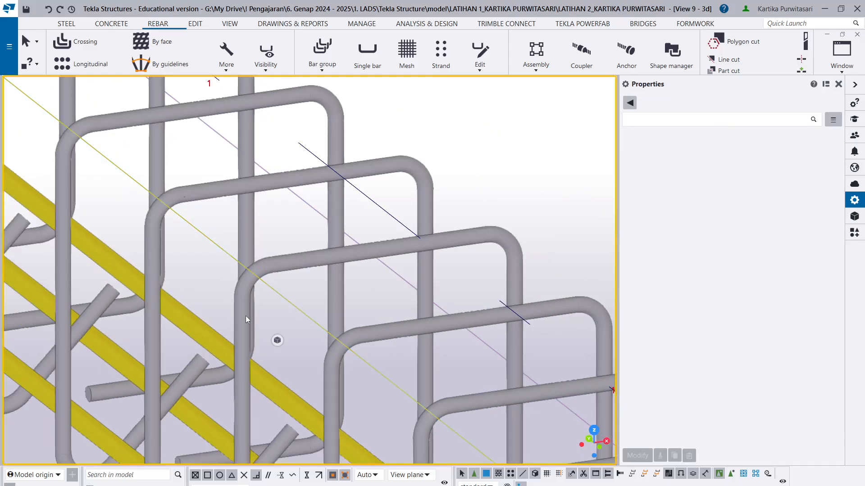
scroll(158, 277, down, 3)
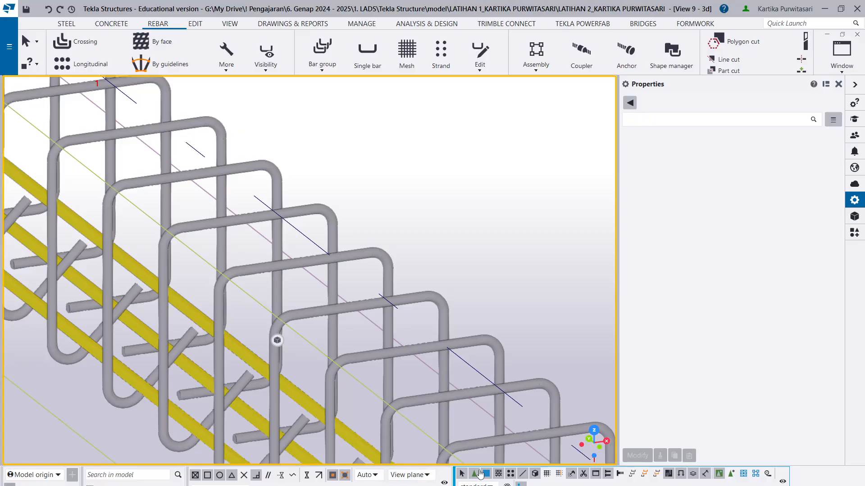
scroll(442, 274, down, 6)
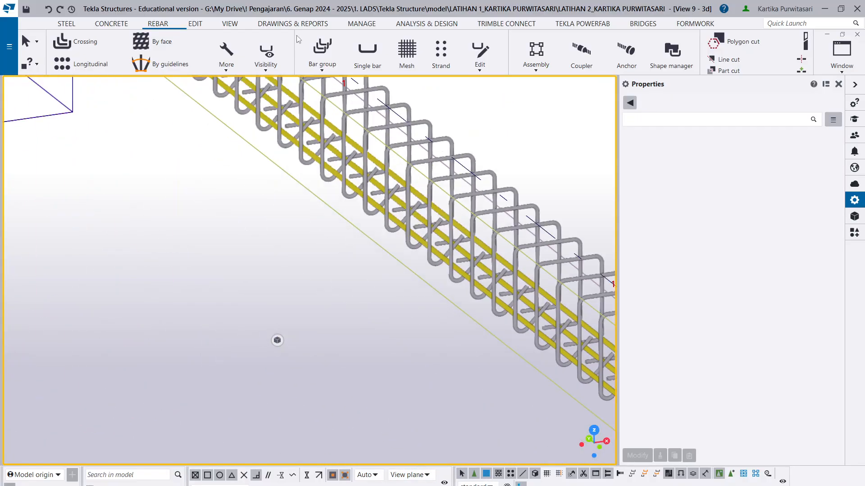
scroll(549, 255, down, 3)
middle_drag(548, 255, 485, 224)
scroll(305, 321, up, 3)
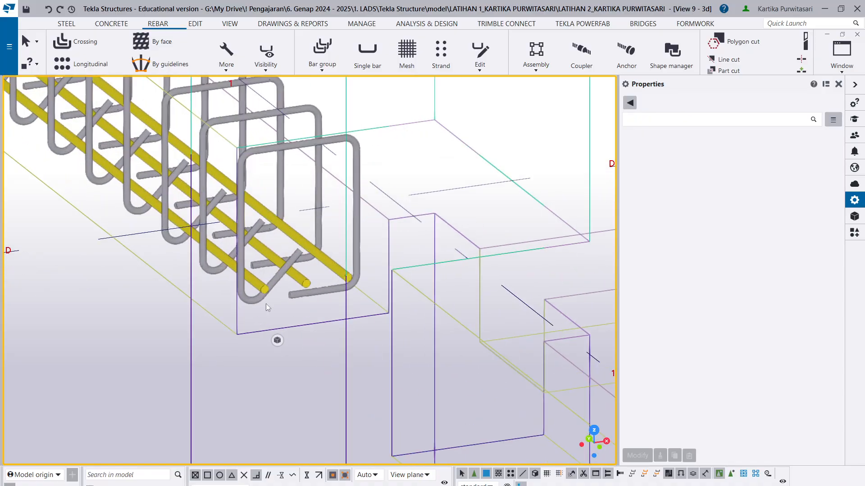
double_click(262, 288)
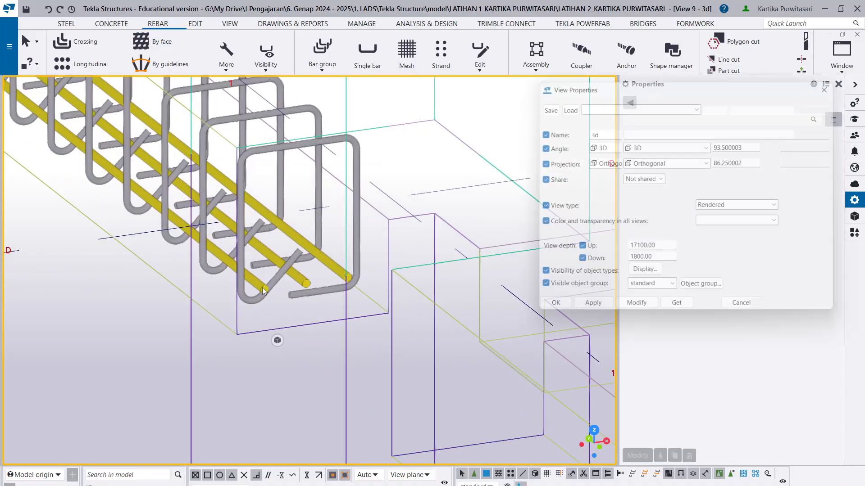
scroll(320, 243, up, 3)
key(Escape)
scroll(311, 193, down, 5)
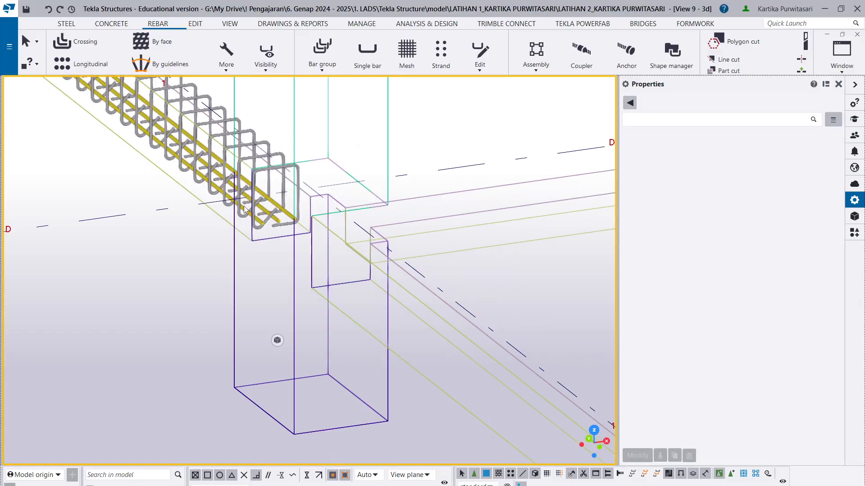
- Select the sloof beam's stirrup group near grid D and bring its cover thickness settings into view
drag(361, 184, 133, 266)
scroll(231, 252, down, 2)
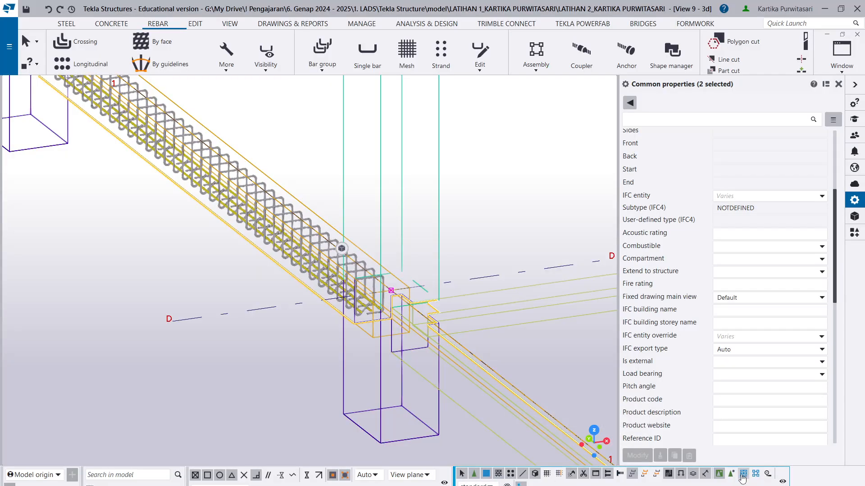
scroll(354, 292, up, 2)
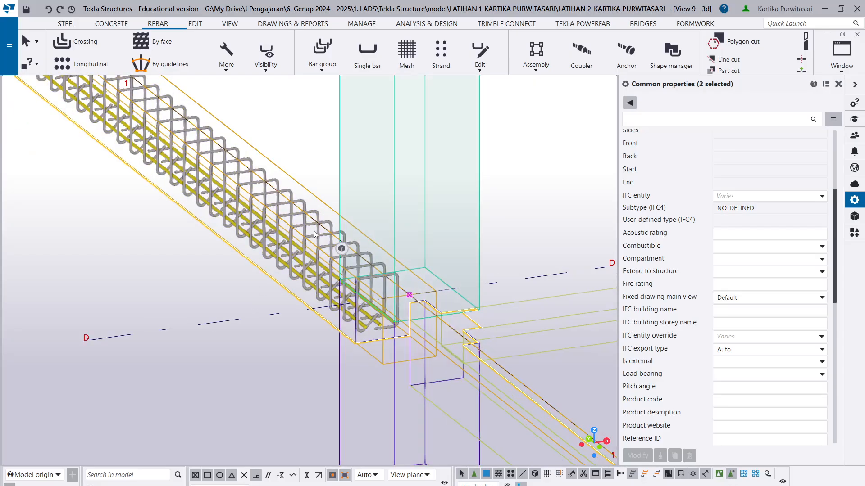
scroll(348, 286, up, 3)
click(363, 282)
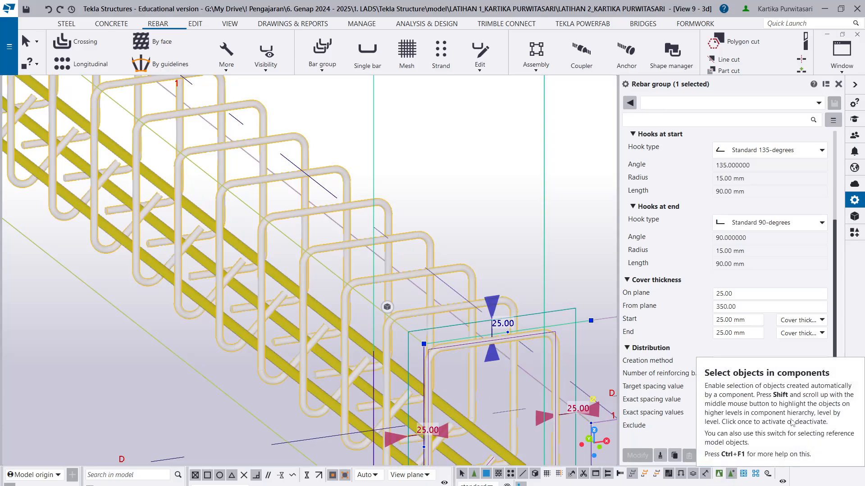
drag(835, 268, 840, 211)
scroll(765, 248, down, 4)
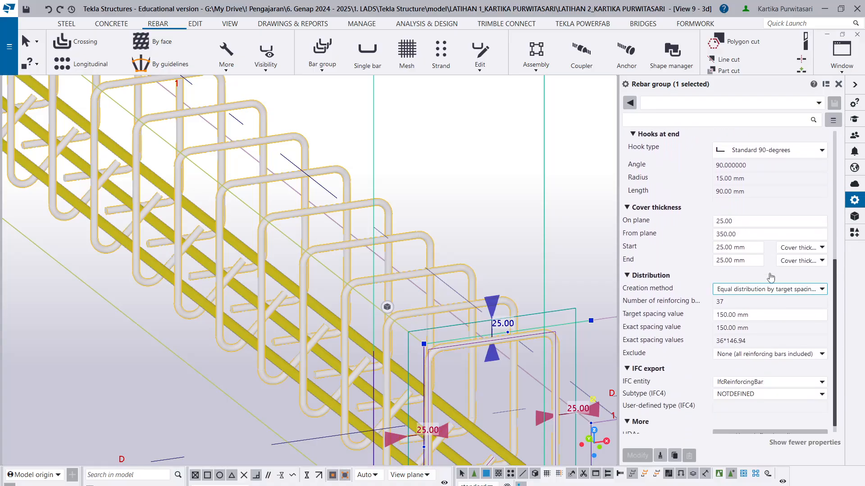
click(732, 247)
drag(733, 248, 668, 250)
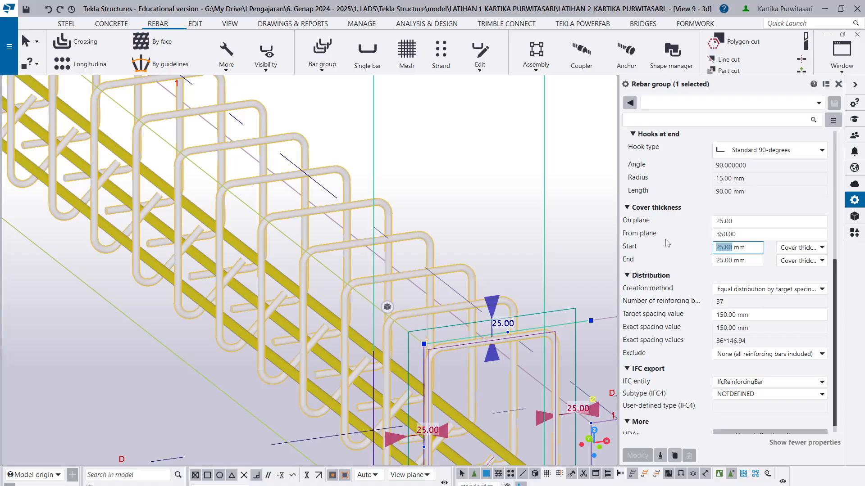
text(4)
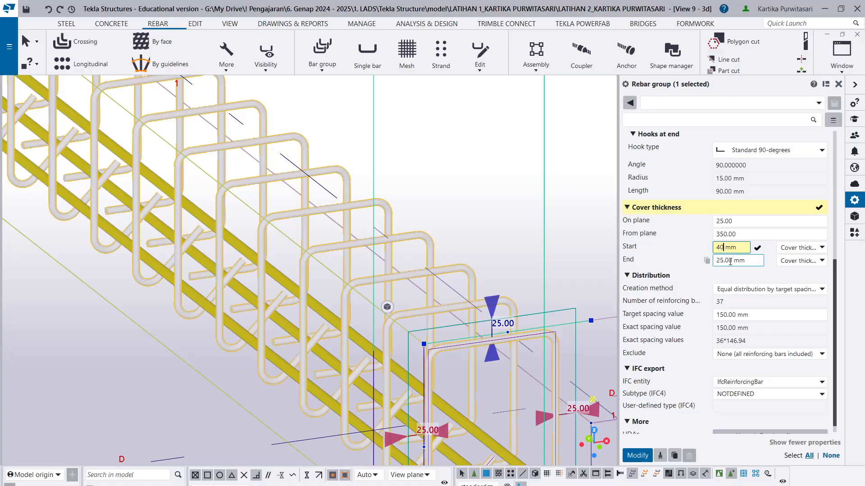
click(758, 247)
- Set the stirrup group's on-plane cover thickness to 40 mm and apply it
drag(747, 222, 657, 232)
text(40)
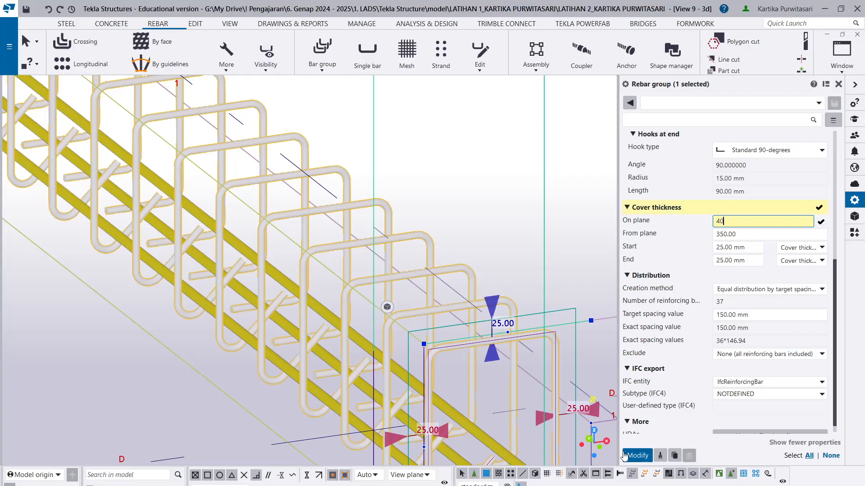
click(636, 456)
- Examine the stirrups' side, top and bottom covers and their fit around the lower main bars at the grid D end
scroll(406, 325, down, 3)
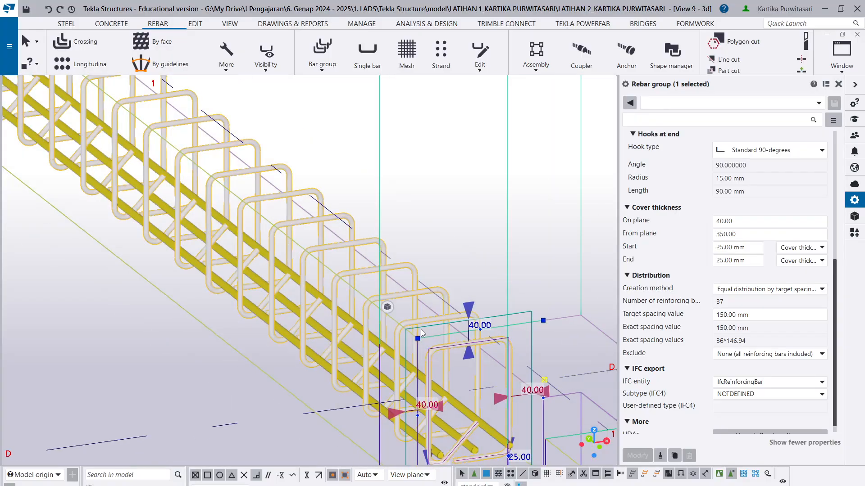
scroll(378, 276, up, 6)
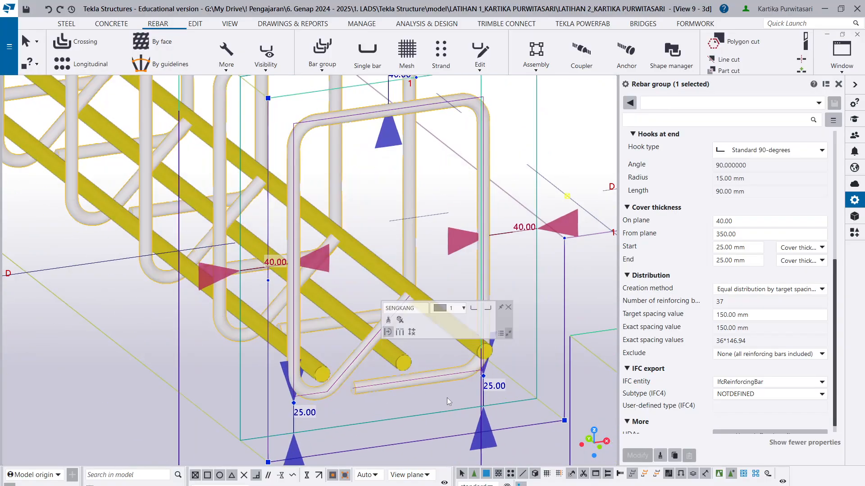
scroll(447, 398, down, 2)
scroll(434, 272, up, 1)
ctrl+middle_drag(432, 271, 451, 278)
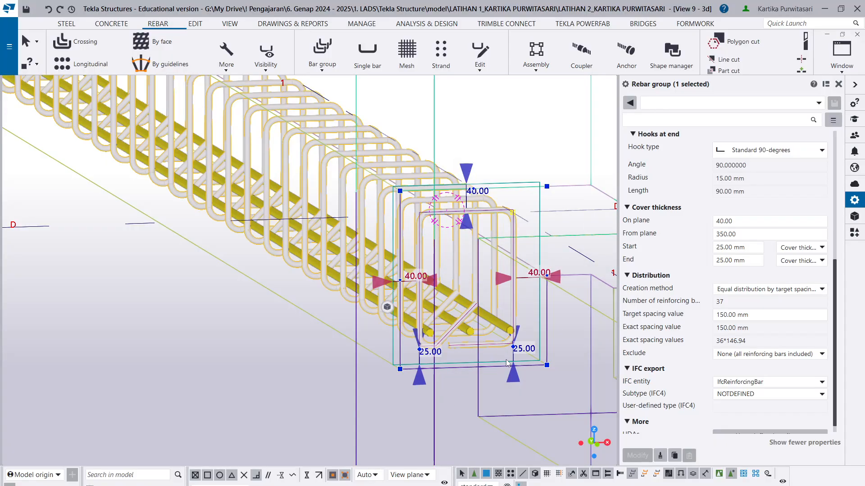
scroll(439, 373, up, 5)
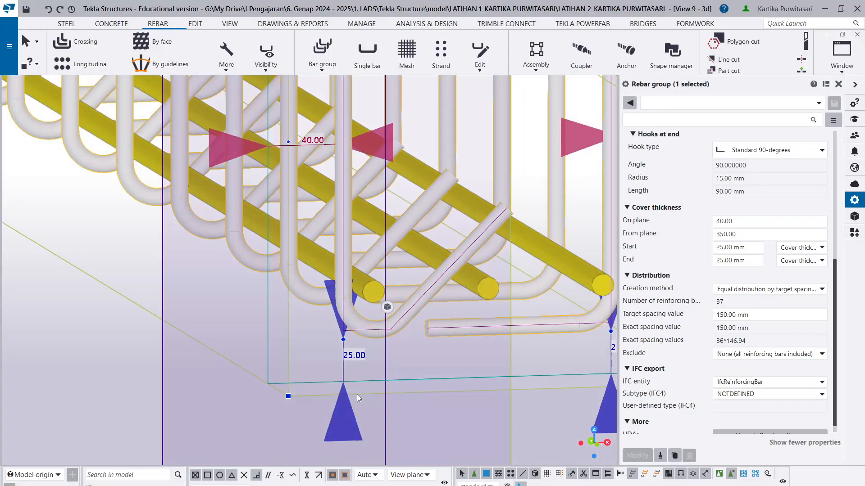
scroll(361, 390, down, 5)
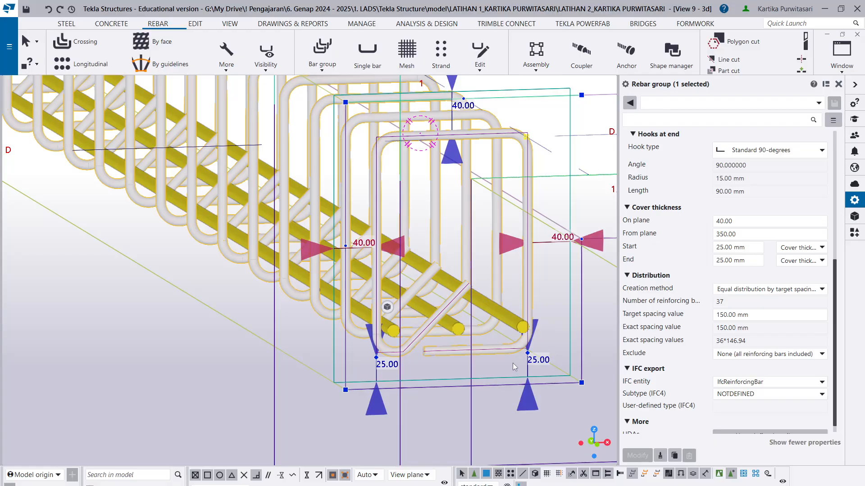
scroll(512, 362, down, 3)
- Try separate on-plane cover thicknesses of 40 and 30 mm on the stirrup group
click(764, 221)
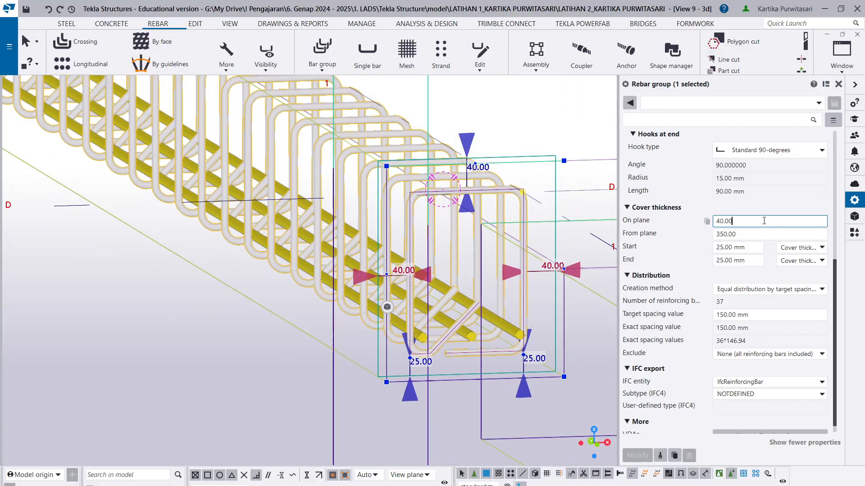
text(30)
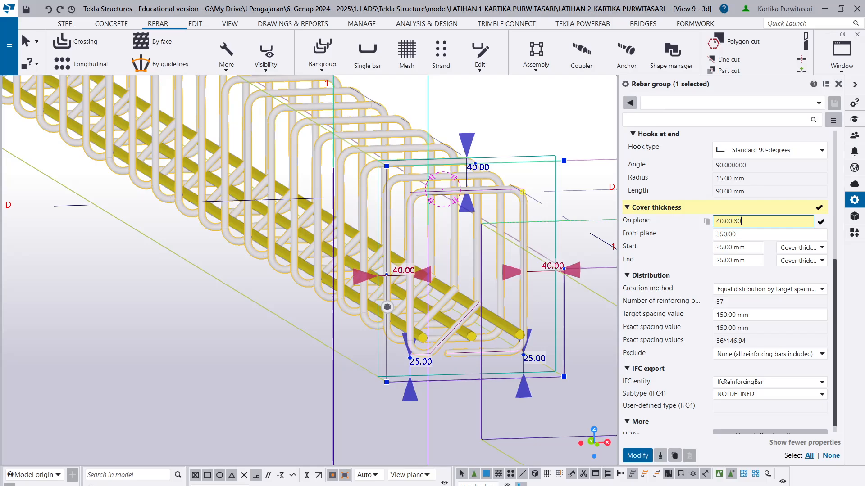
click(637, 456)
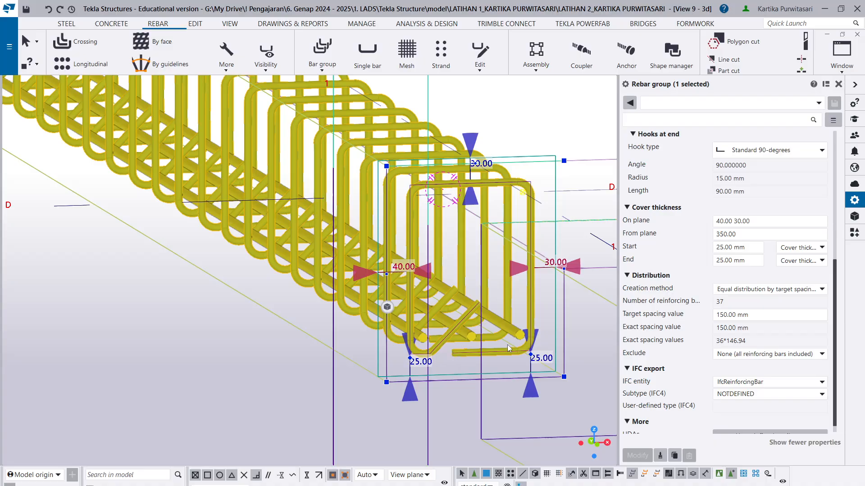
- Remove the second on-plane cover value from the stirrup group, keeping only 40 mm, and apply it
drag(753, 221, 727, 216)
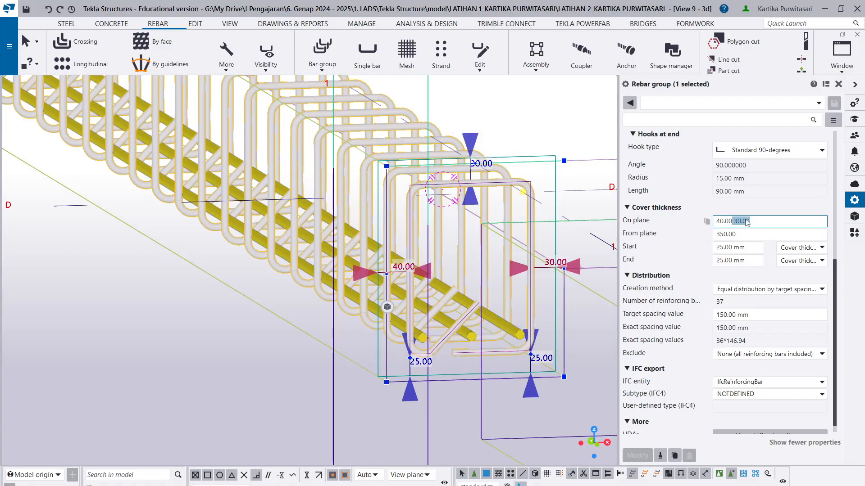
key(BackSpace)
click(637, 456)
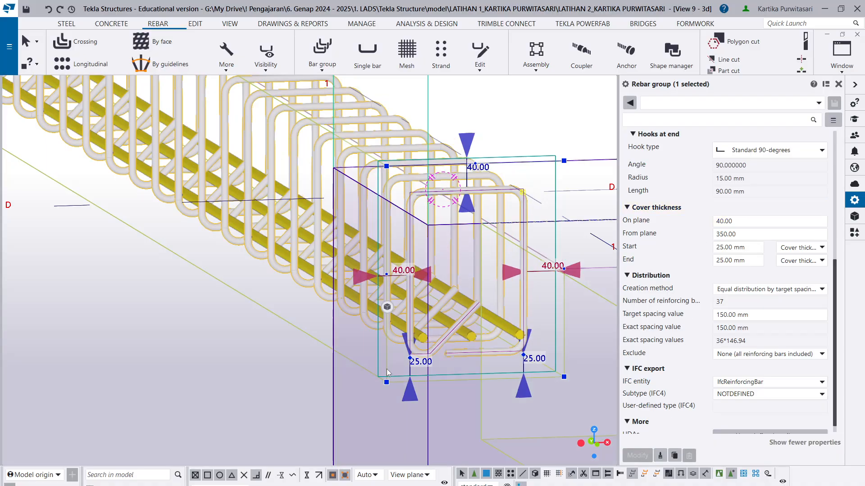
- Select the lower main bar group and examine how its bars sit in the stirrup corners at the grid D end
scroll(451, 345, up, 4)
scroll(450, 345, up, 1)
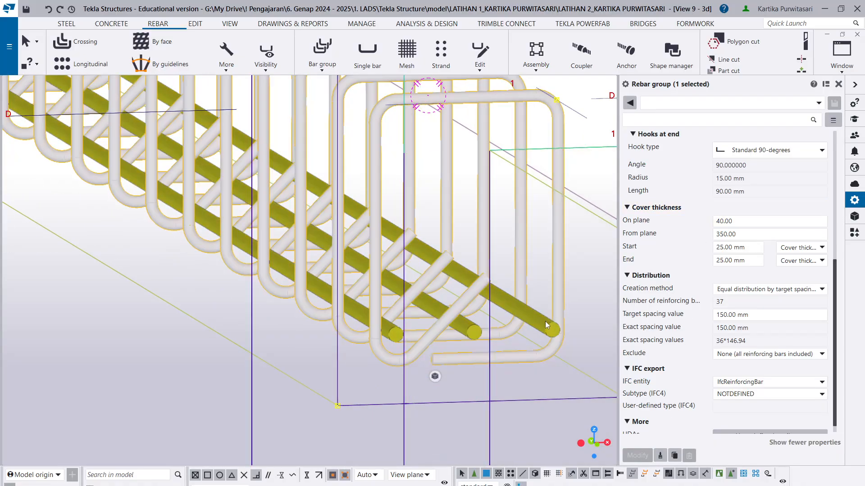
click(545, 321)
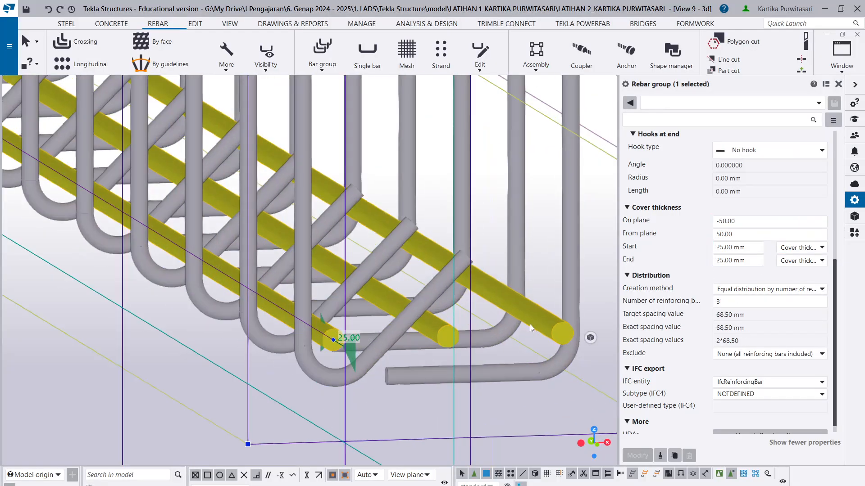
ctrl+middle_drag(528, 327, 510, 336)
scroll(510, 336, up, 1)
scroll(711, 201, up, 5)
scroll(722, 193, up, 1)
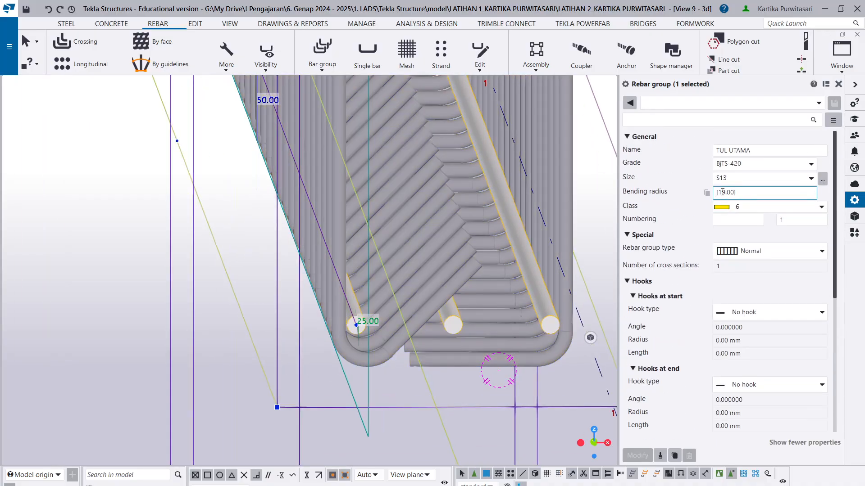
- Review the lower main bar group's cover settings and compare the bars with the stirrups' bottom legs along the beam axis
scroll(468, 359, down, 4)
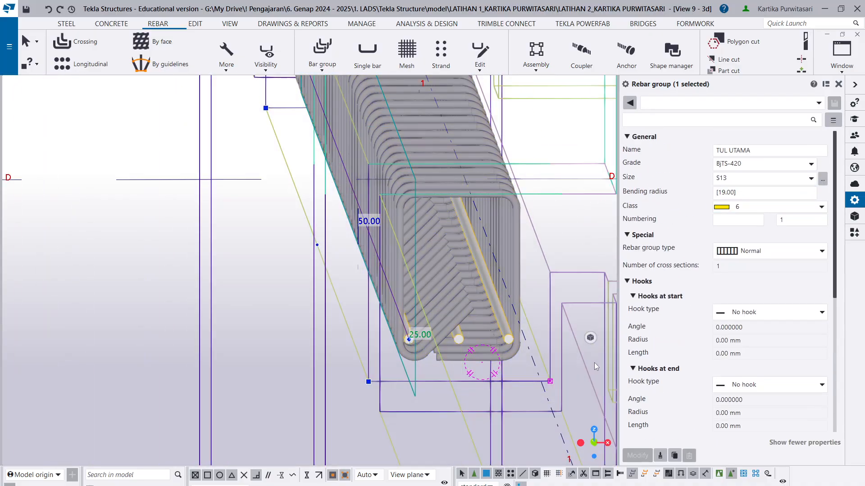
scroll(460, 385, down, 4)
middle_drag(460, 386, 444, 421)
scroll(464, 357, down, 4)
scroll(470, 301, up, 2)
scroll(469, 299, up, 2)
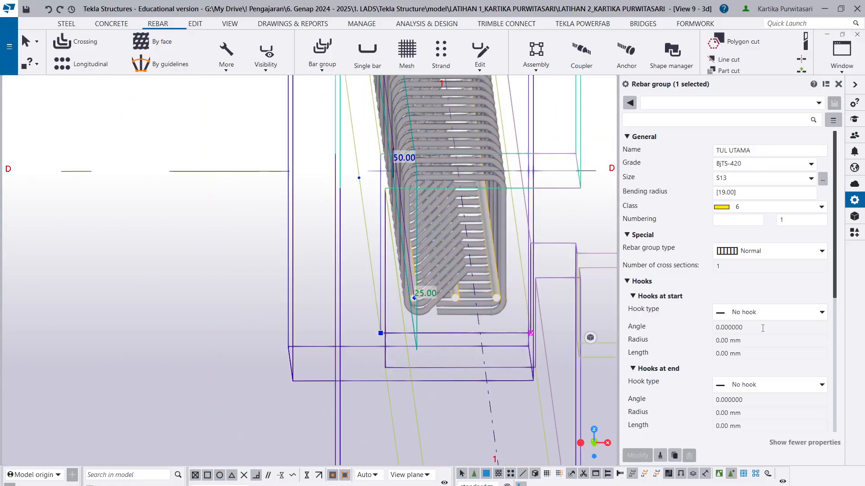
scroll(838, 308, down, 5)
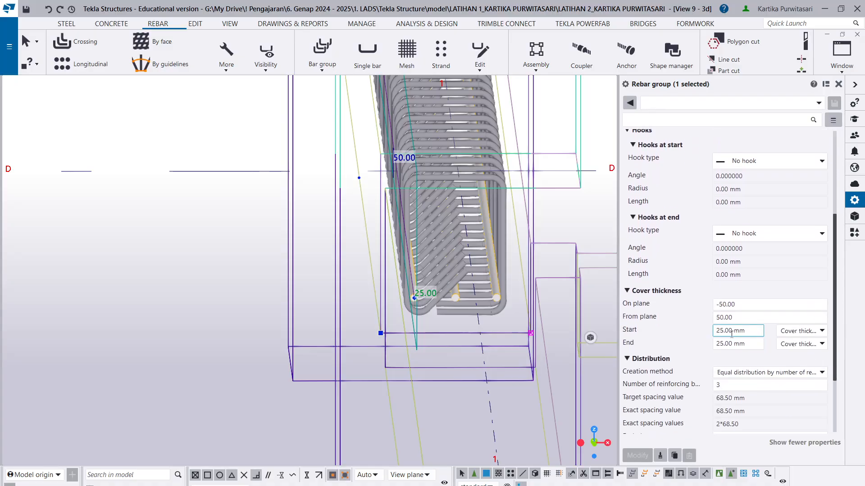
click(731, 305)
scroll(483, 283, up, 4)
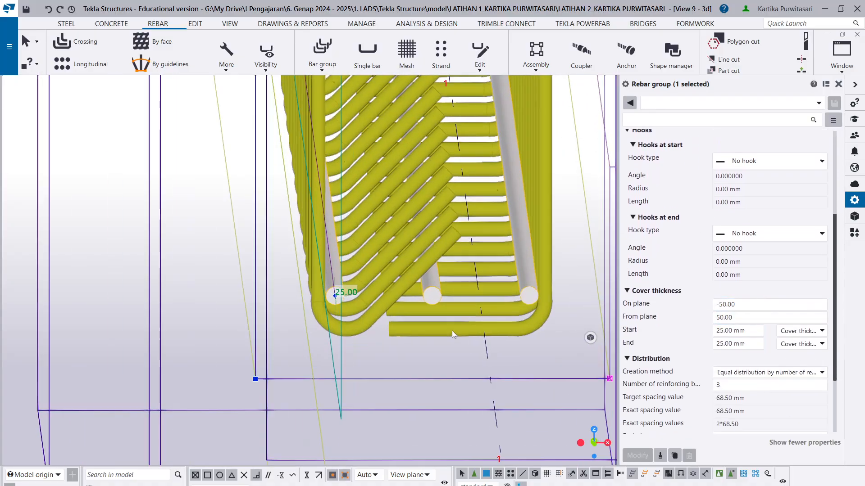
middle_drag(452, 331, 454, 329)
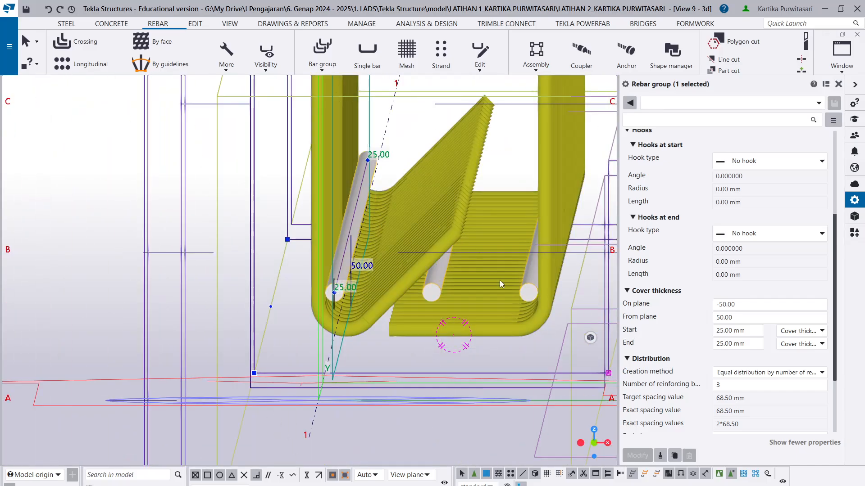
- Select the stirrup group, set its start cover thickness to 40 mm and apply the change
click(542, 261)
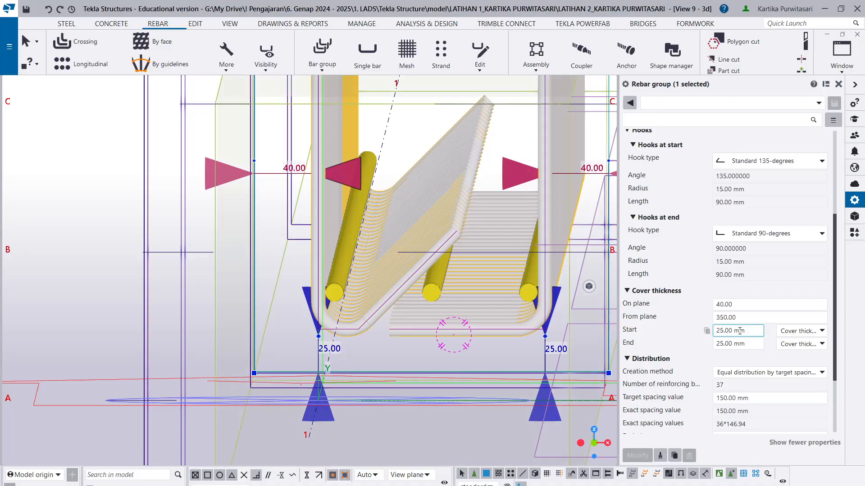
click(731, 345)
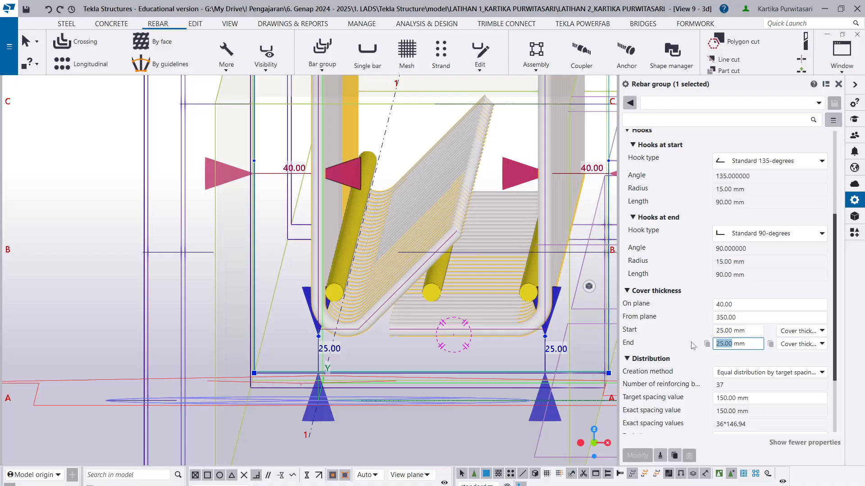
text(4)
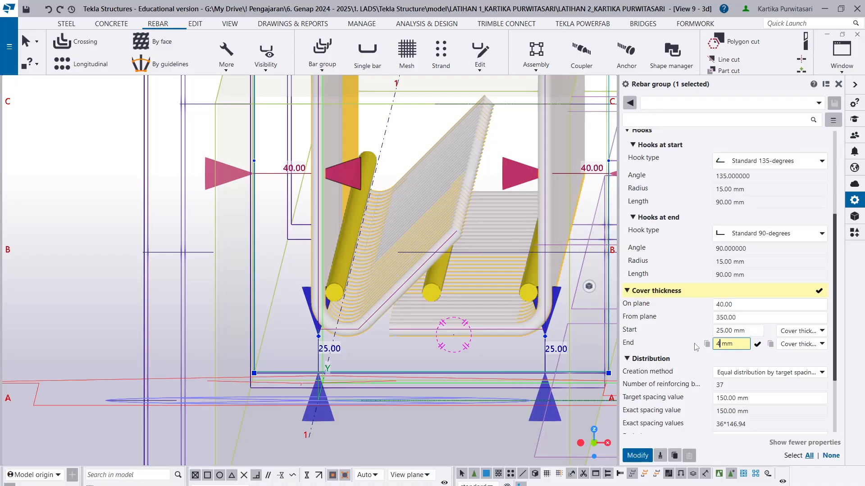
key(Escape)
click(732, 330)
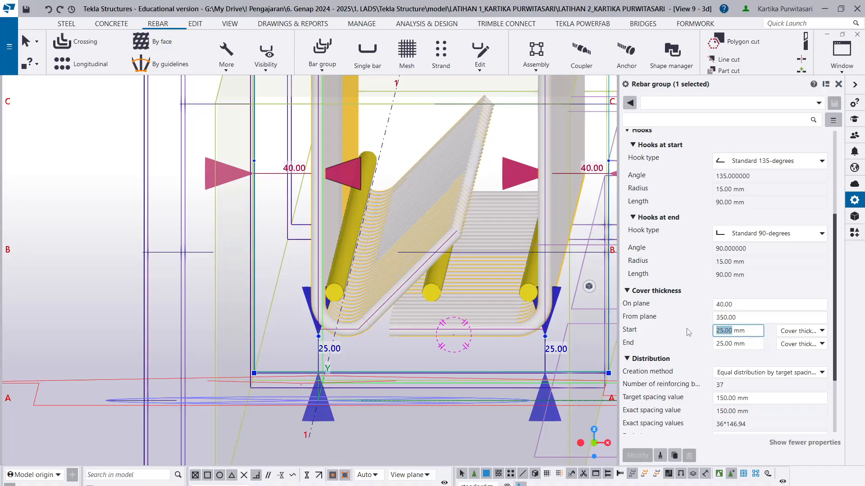
text(40)
click(638, 455)
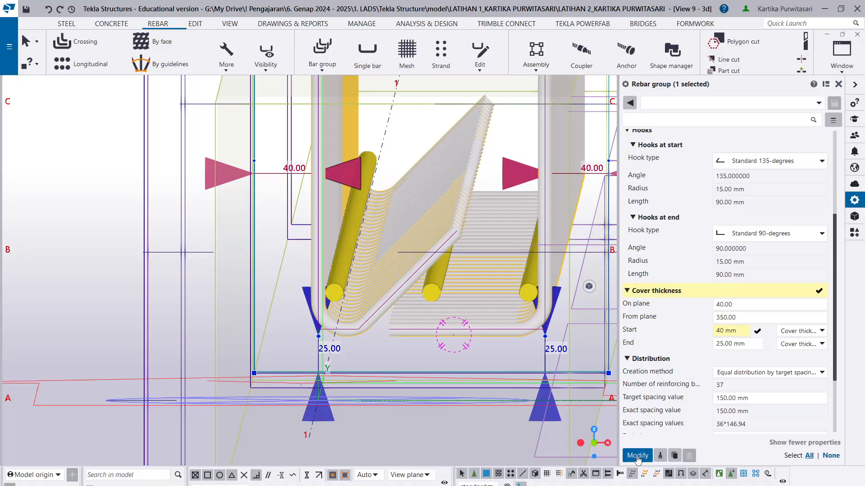
- Set the stirrup group's end cover thickness to 40 mm and apply the change
double_click(732, 344)
text(4)
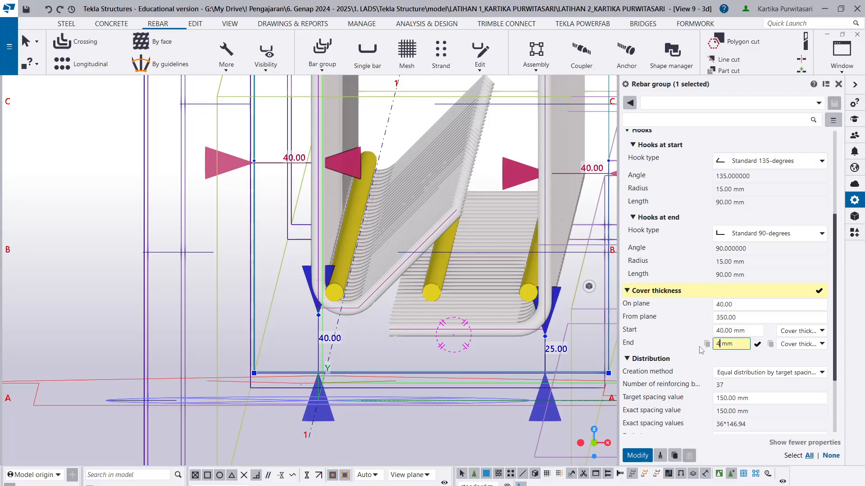
click(637, 455)
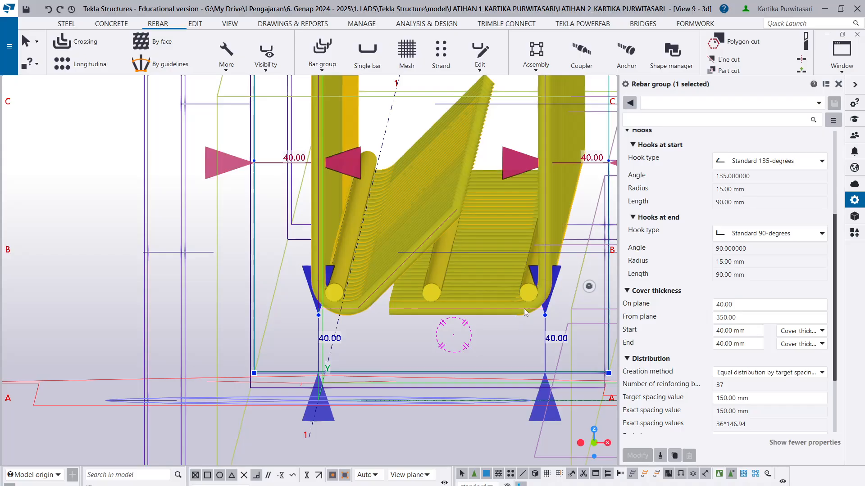
scroll(494, 301, up, 5)
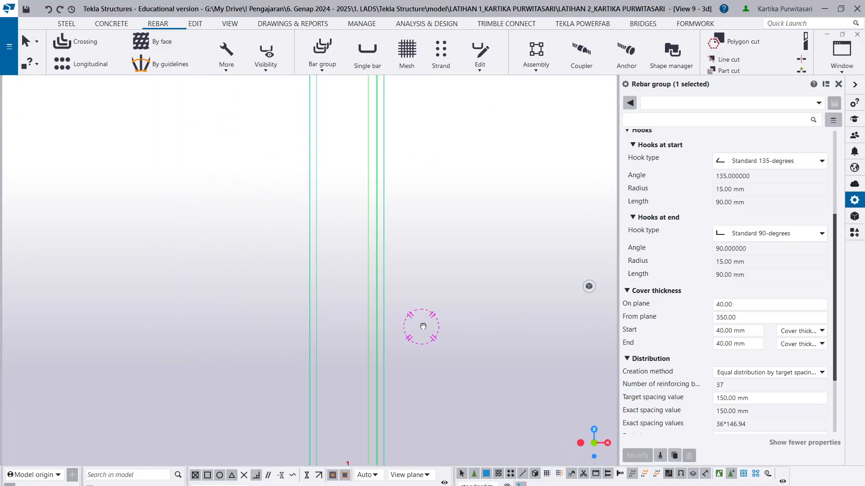
- Examine how the lower main bars sit in the stirrup corners and where they end at the grid D column
scroll(423, 332, down, 3)
scroll(301, 382, up, 4)
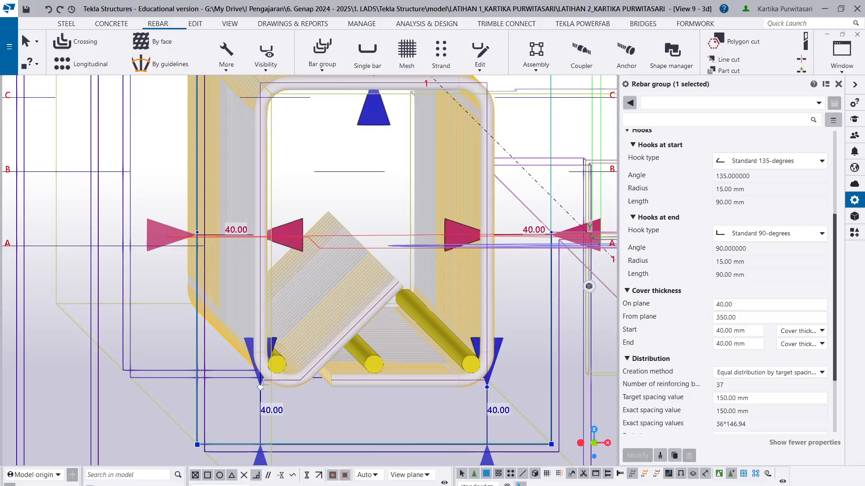
scroll(274, 375, up, 2)
scroll(270, 362, up, 2)
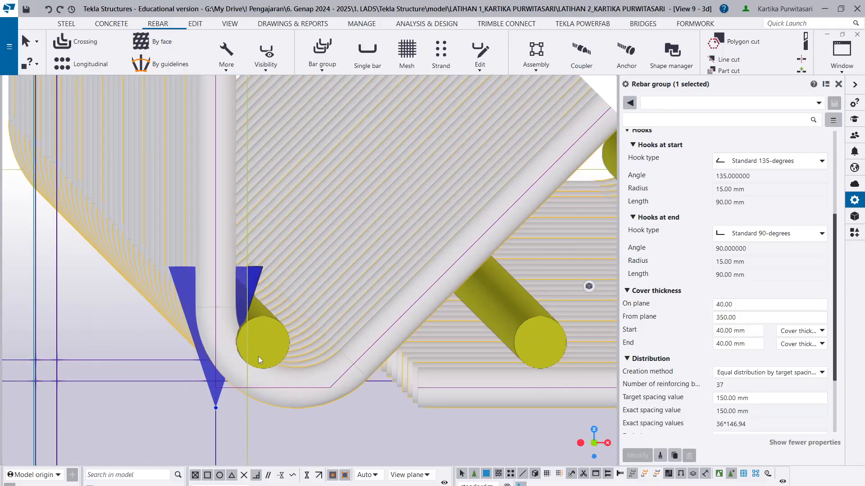
scroll(264, 343, down, 4)
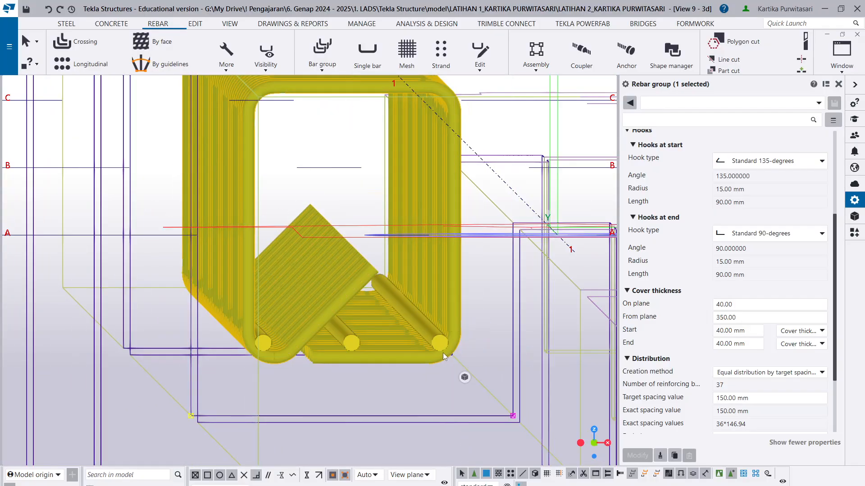
scroll(431, 342, down, 2)
scroll(402, 355, down, 1)
ctrl+middle_drag(353, 374, 482, 394)
scroll(180, 345, up, 3)
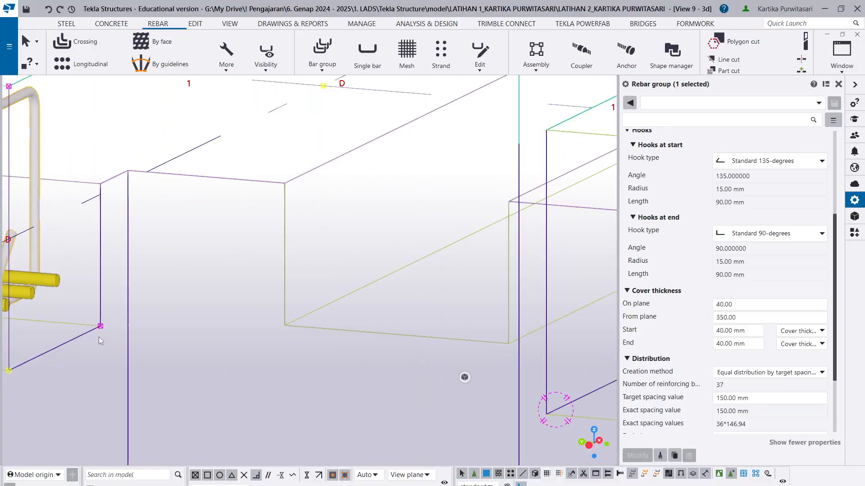
middle_drag(98, 337, 507, 334)
scroll(513, 322, down, 6)
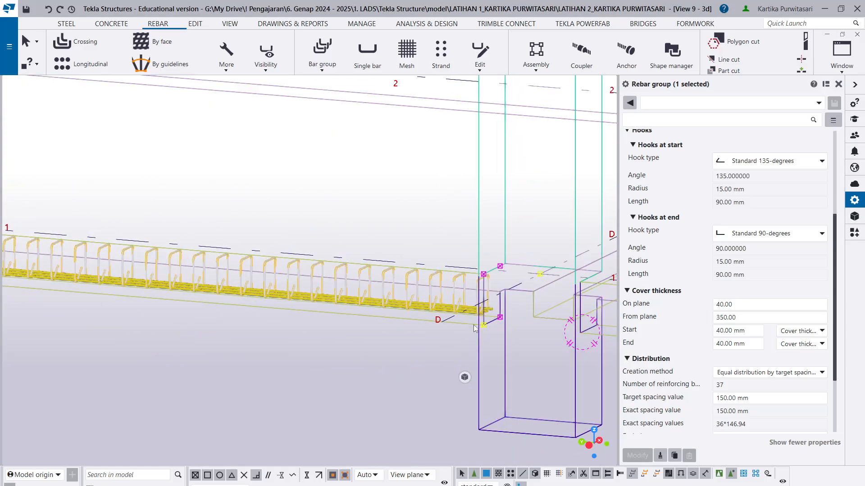
scroll(513, 315, up, 3)
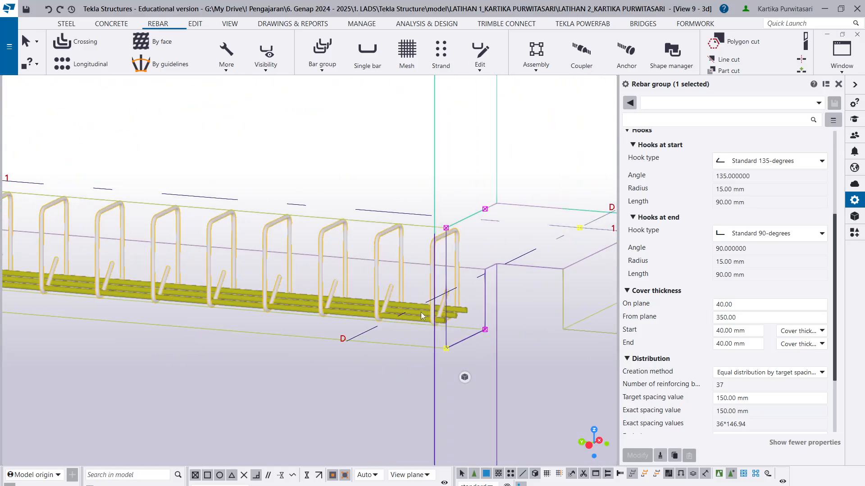
scroll(413, 309, up, 2)
- Select the lower main bar group, try a from-plane cover thickness of 300 and apply it
click(413, 309)
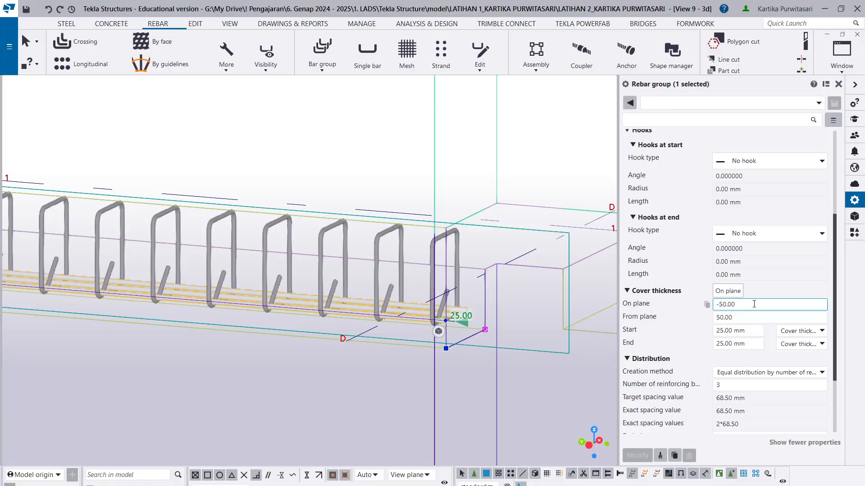
click(750, 373)
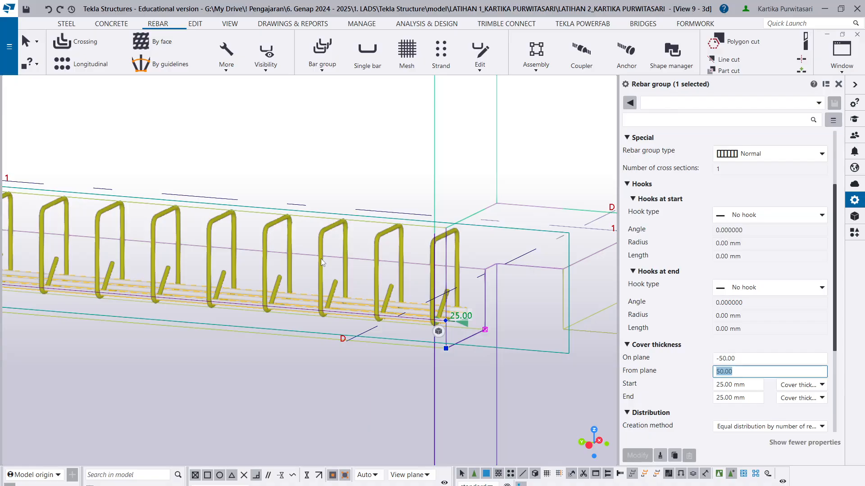
text(3)
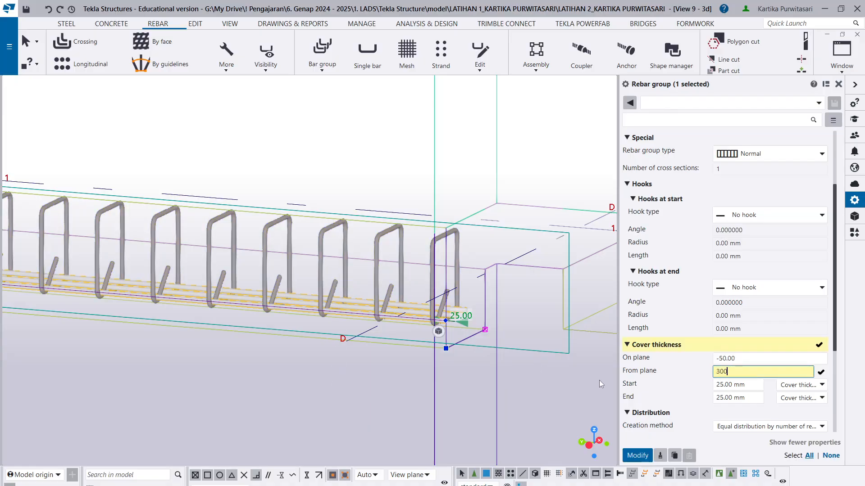
click(646, 456)
scroll(454, 300, up, 5)
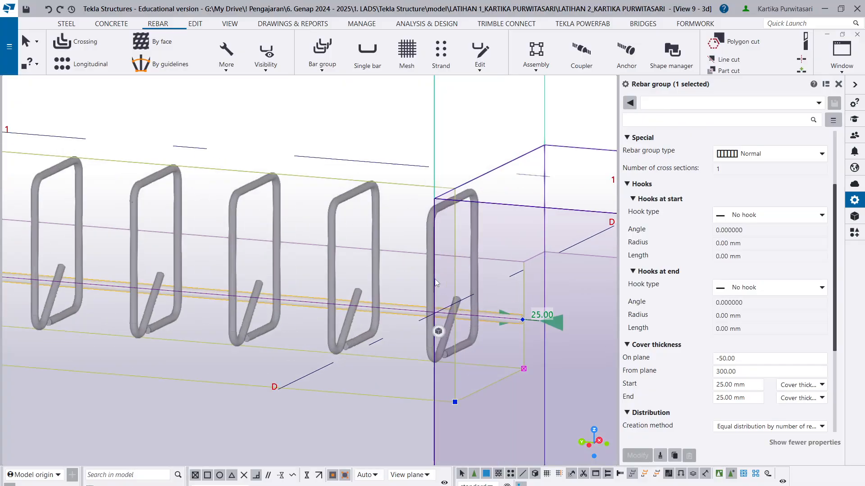
- Set the lower main bar group's from-plane cover thickness to 50 and apply the change
click(734, 371)
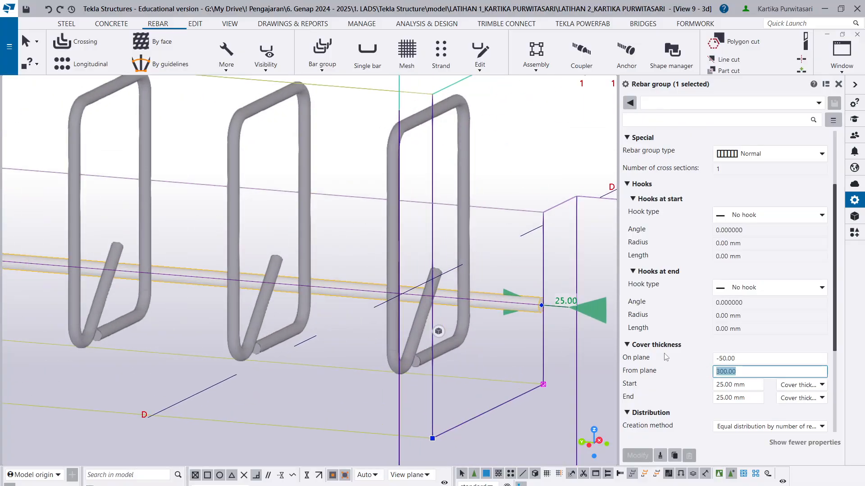
text(50)
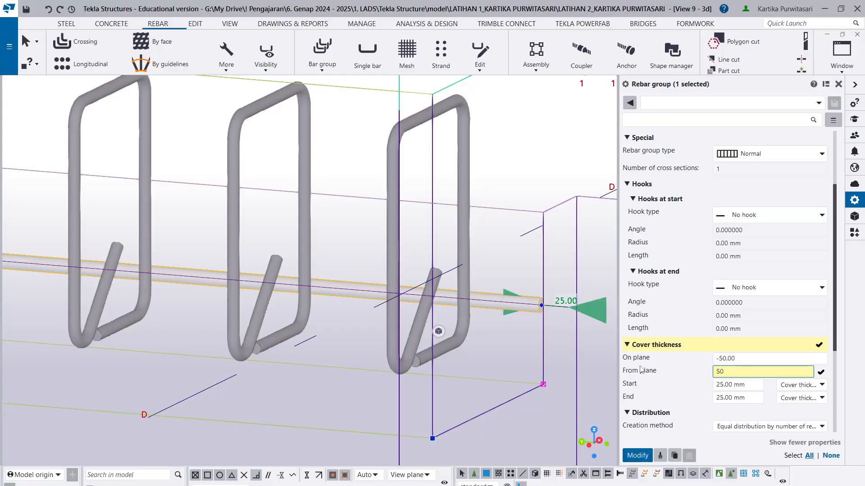
click(747, 358)
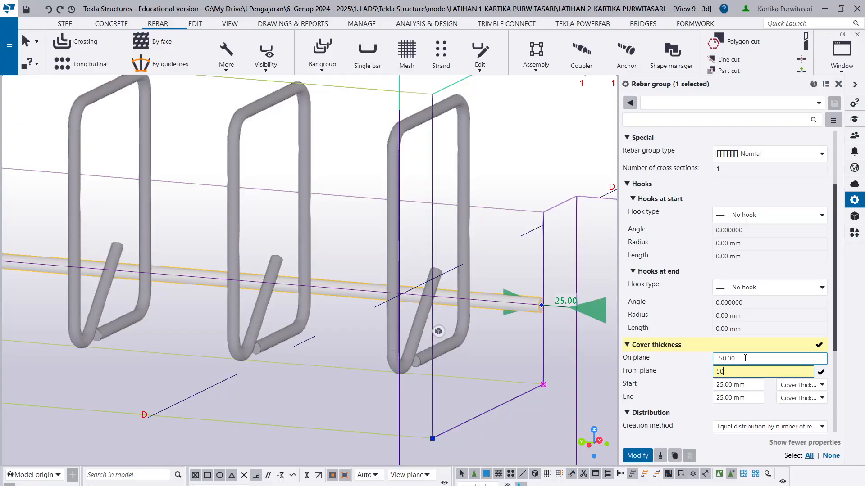
click(637, 456)
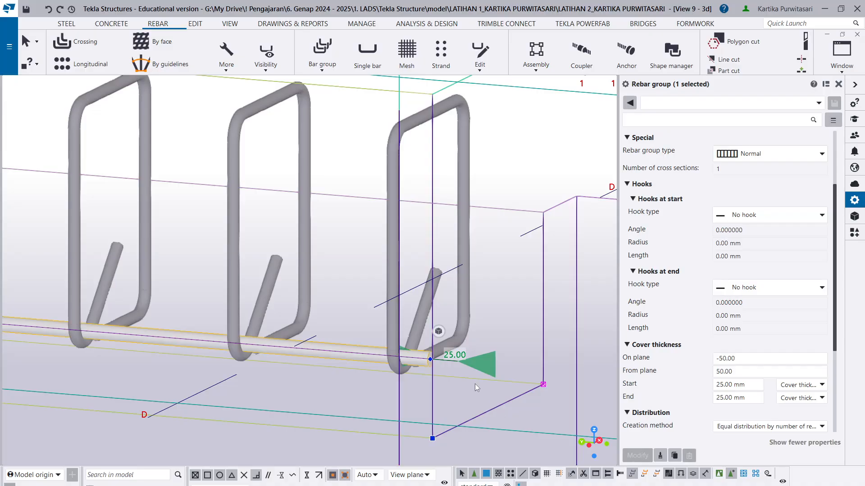
- Check the lower main bars at the grid D end and undo the recent from-plane cover changes
scroll(485, 367, down, 4)
ctrl+middle_drag(507, 362, 466, 345)
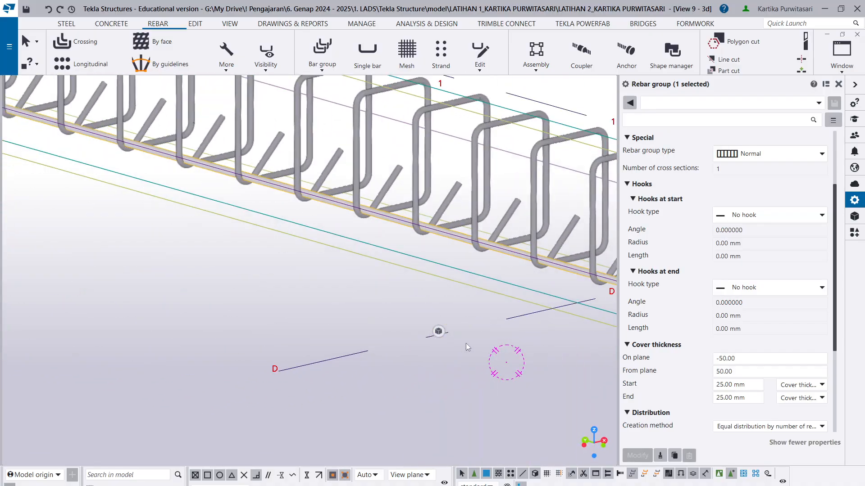
scroll(470, 337, down, 4)
middle_drag(602, 311, 398, 317)
scroll(397, 328, up, 7)
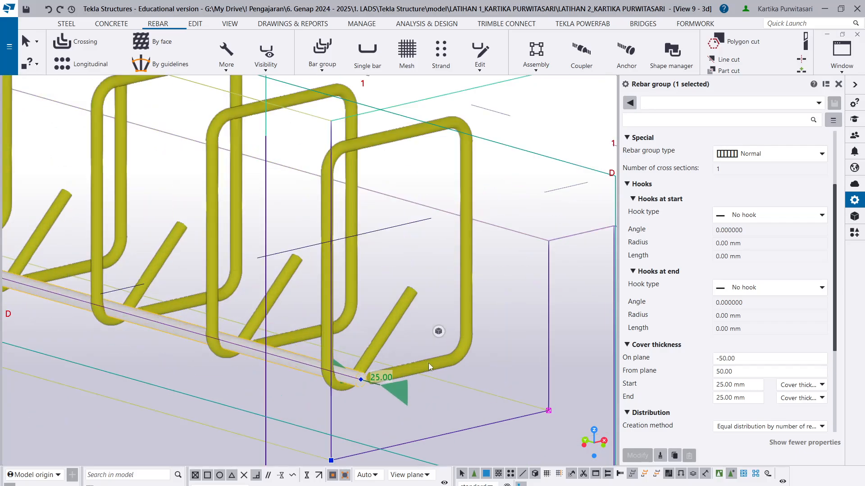
key(ctrl+z)
key(ctrl+z)
key(ctrl+z)
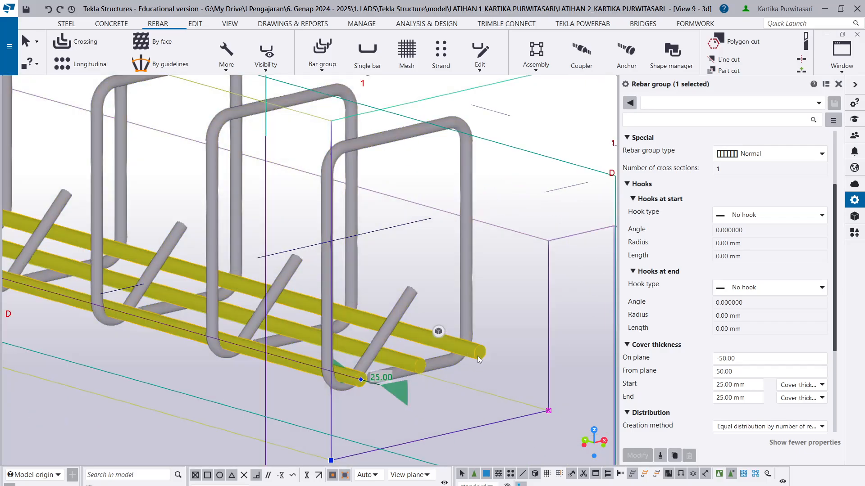
- Give the lower main bar group a custom start hook with a length of 300 mm and apply the change
scroll(477, 356, up, 2)
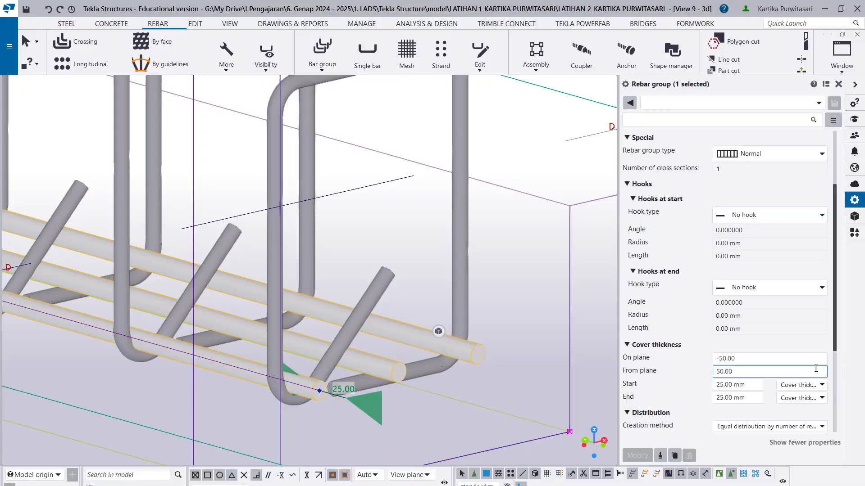
scroll(808, 367, down, 3)
scroll(807, 314, up, 6)
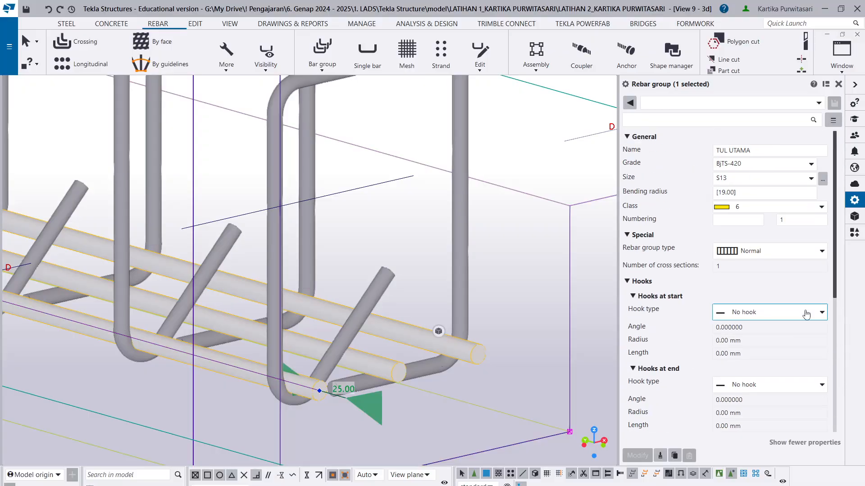
scroll(806, 315, down, 8)
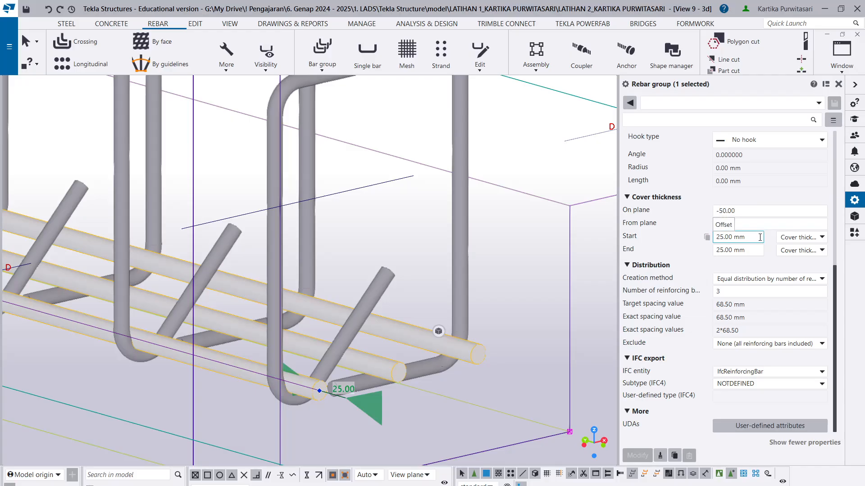
scroll(761, 239, up, 2)
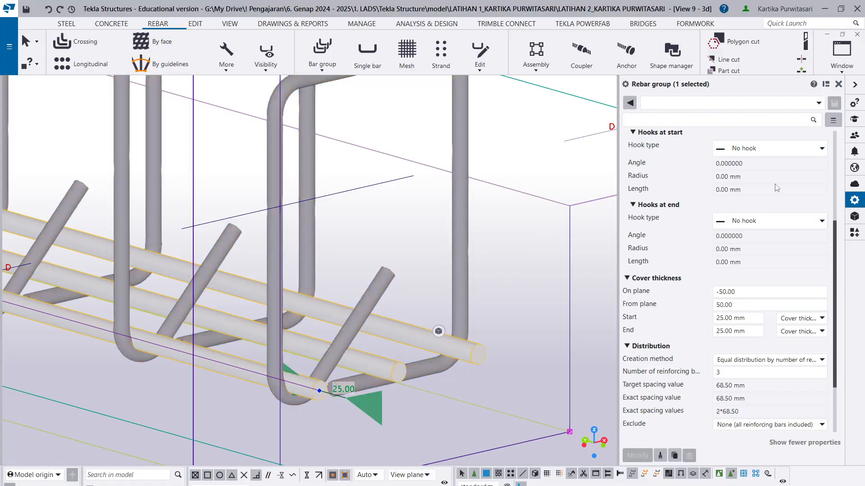
click(774, 148)
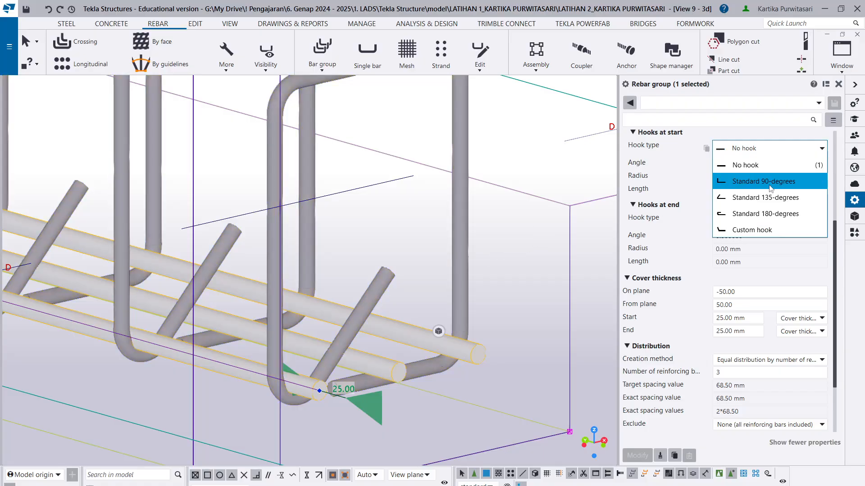
click(764, 228)
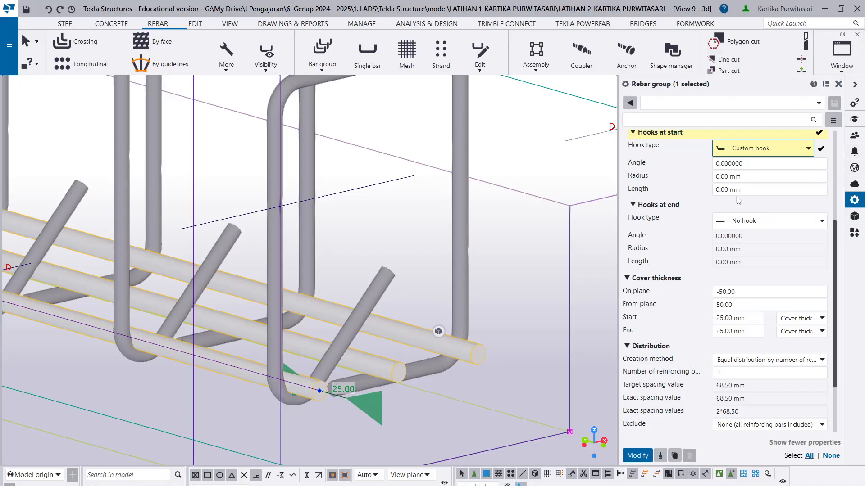
double_click(722, 190)
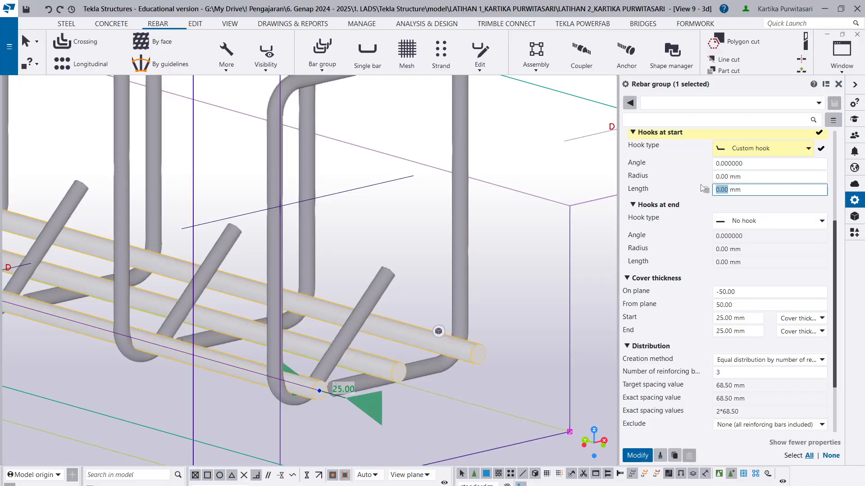
text(3)
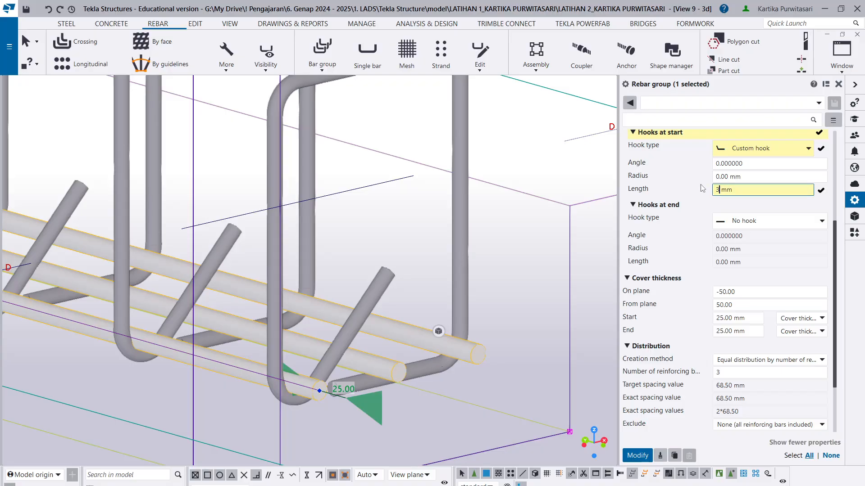
click(644, 456)
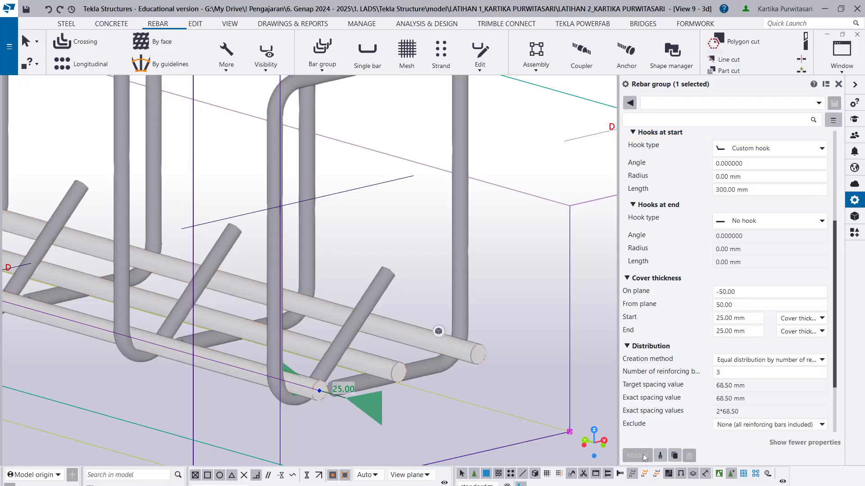
- Examine the lower main bars' ends and the group's handles where the beam meets the grid D column
scroll(487, 382, down, 5)
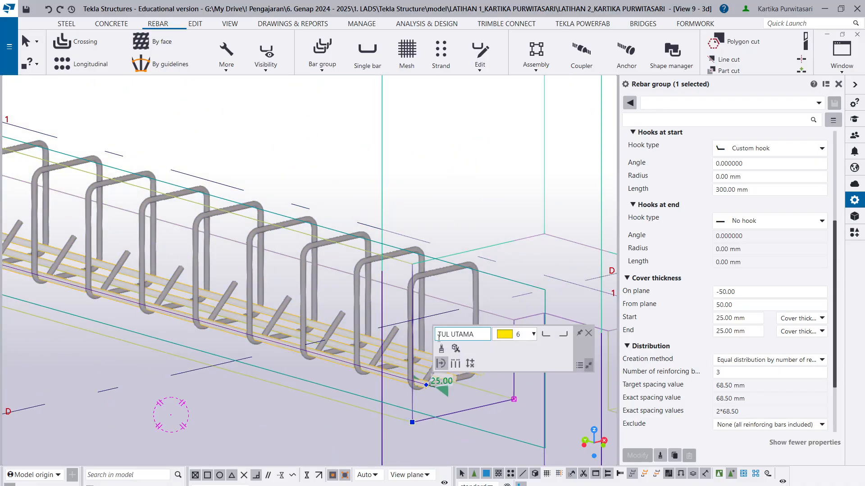
ctrl+middle_drag(400, 439, 448, 440)
scroll(440, 403, up, 1)
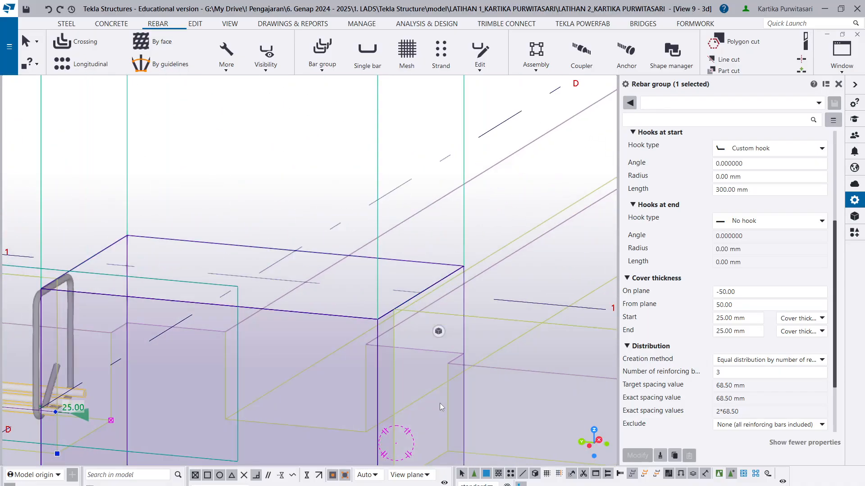
scroll(371, 325, down, 3)
scroll(190, 391, up, 2)
scroll(191, 389, down, 3)
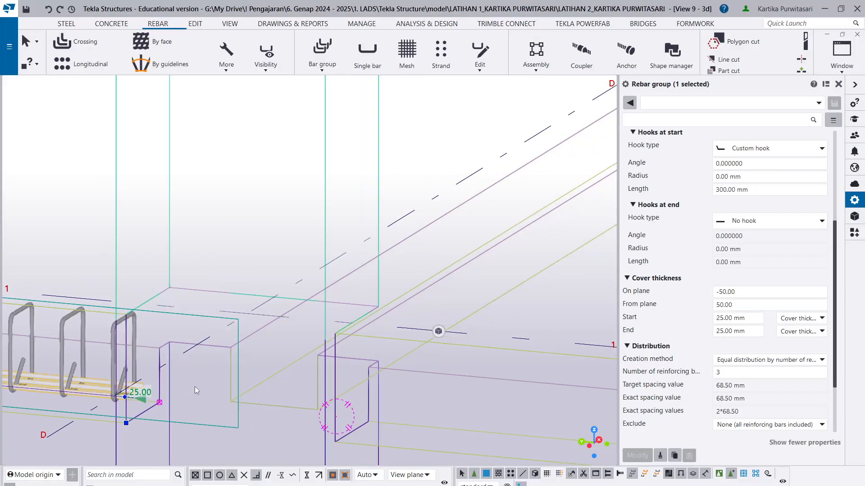
scroll(277, 348, up, 6)
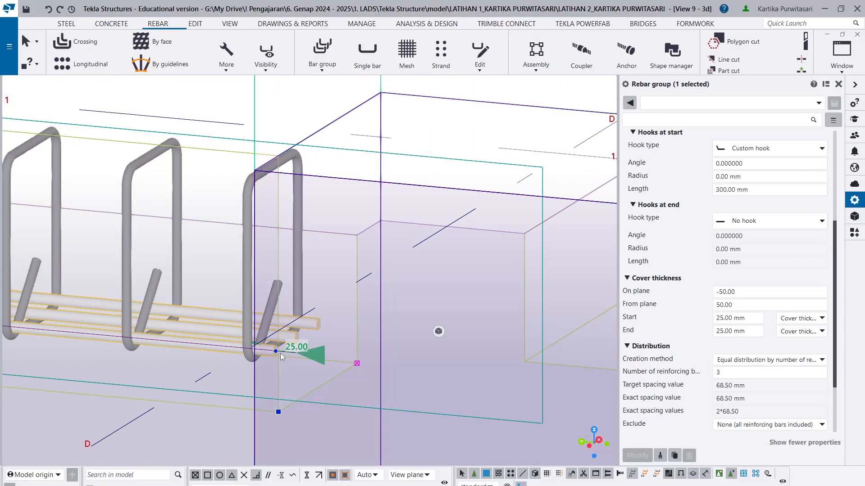
scroll(277, 348, up, 2)
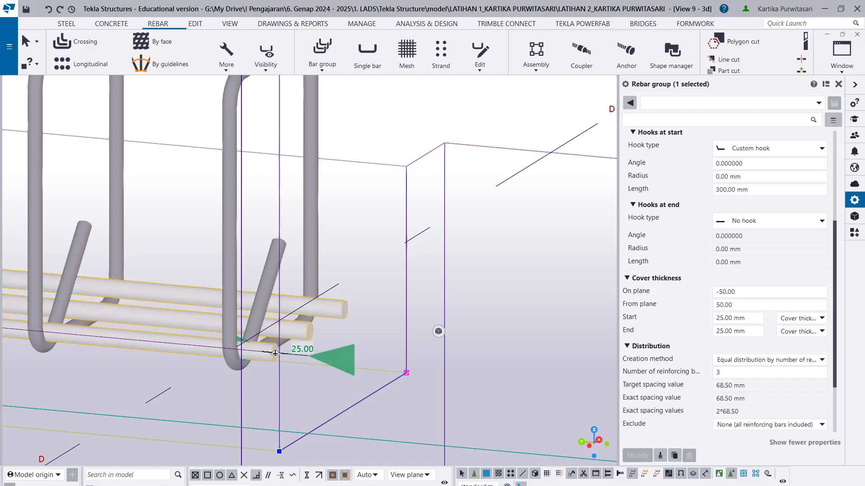
scroll(275, 354, down, 3)
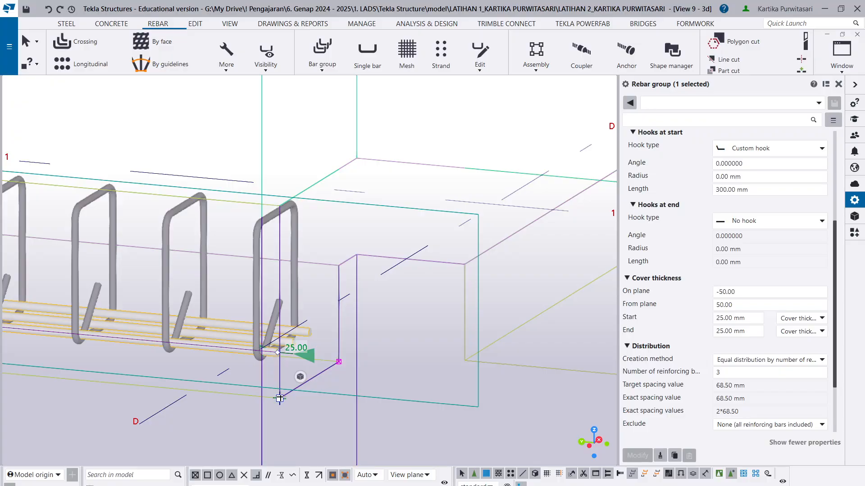
- Try stretching the lower main bar group into the grid D column by moving its corner handle, and inspect the bar ends
drag(280, 398, 375, 389)
scroll(398, 394, down, 5)
scroll(381, 397, up, 6)
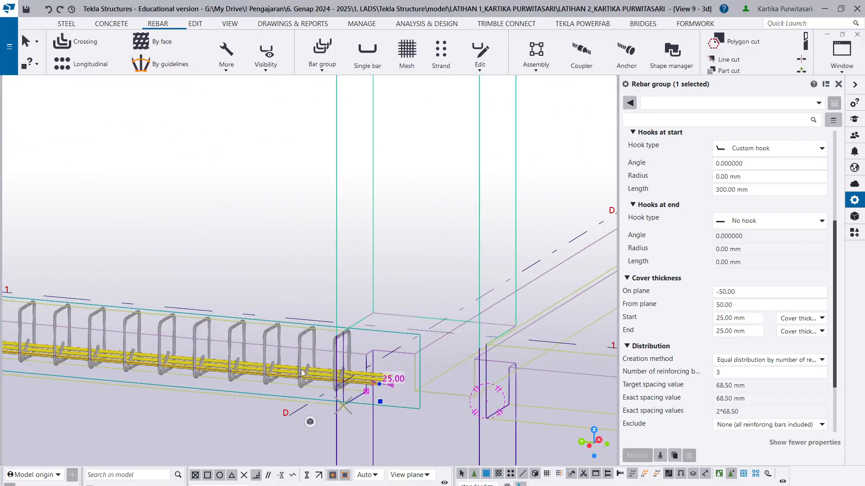
scroll(399, 392, down, 10)
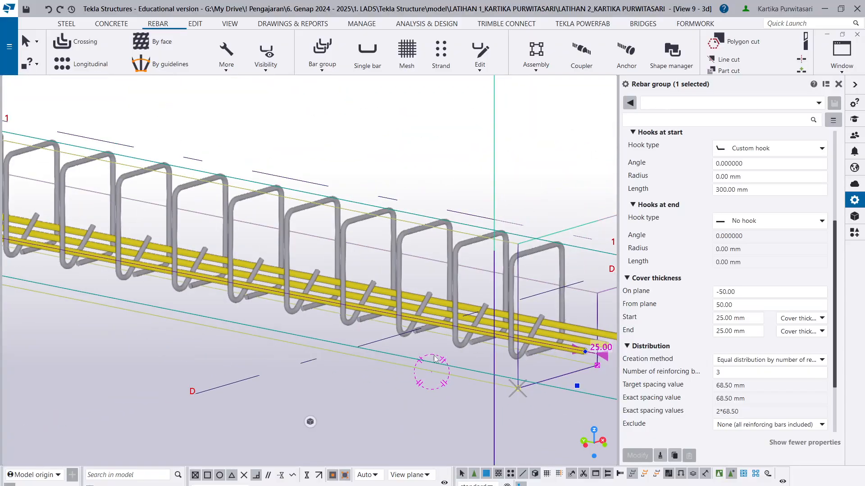
mouse_move(292, 352)
ctrl+middle_down()
mouse_move(229, 353)
mouse_move(238, 353)
mouse_move(239, 315)
mouse_move(293, 361)
ctrl+middle_up()
scroll(237, 370, up, 3)
scroll(237, 369, down, 8)
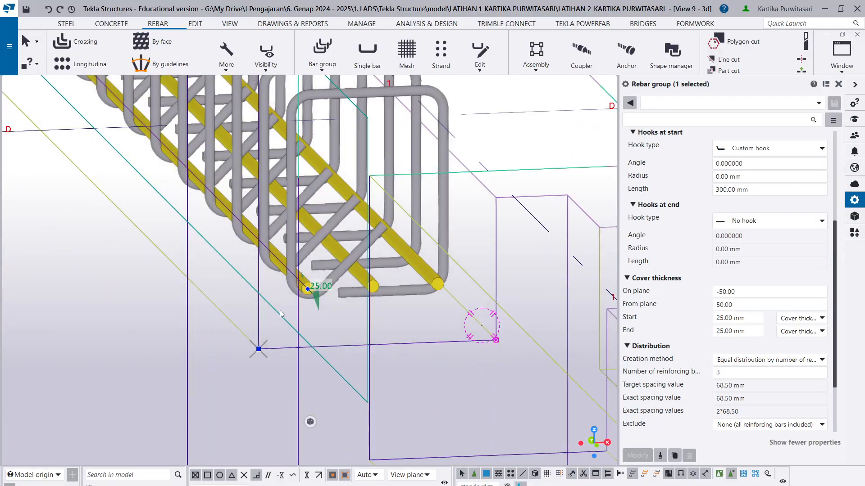
- Set the lower main bar group's start and end cover thickness to -300 mm each and apply the change
scroll(212, 180, up, 6)
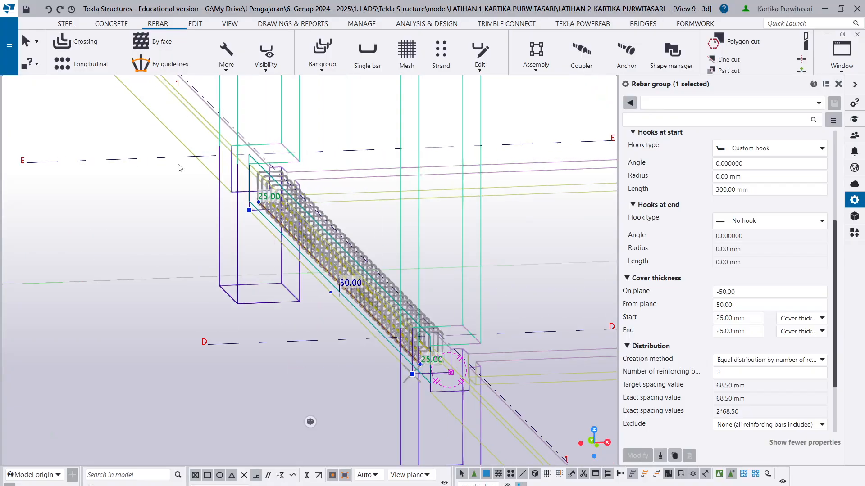
scroll(304, 244, down, 5)
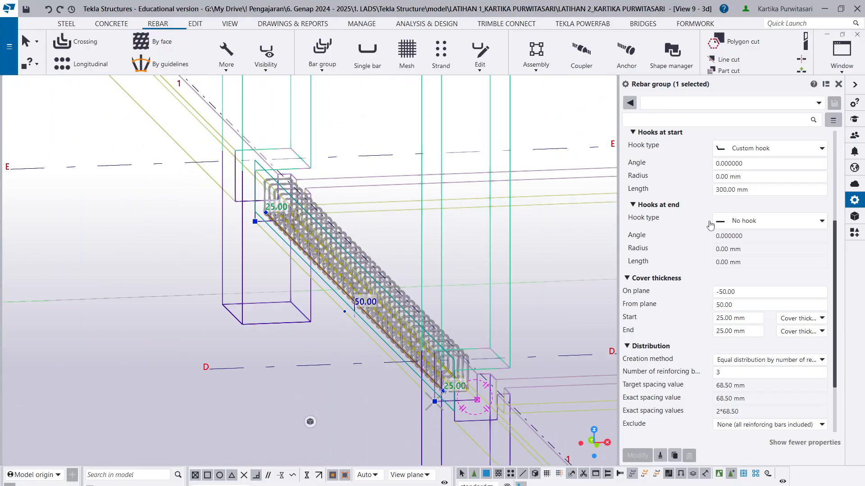
scroll(756, 233, down, 3)
scroll(756, 233, up, 3)
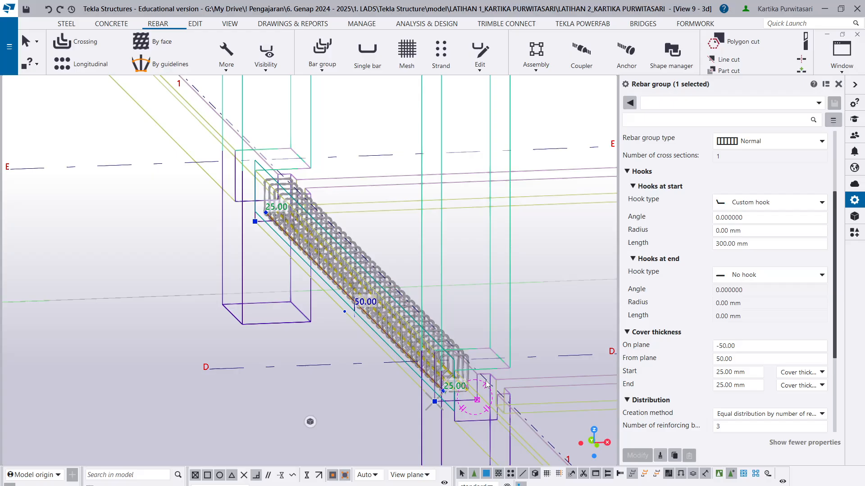
scroll(510, 359, up, 5)
scroll(477, 412, up, 3)
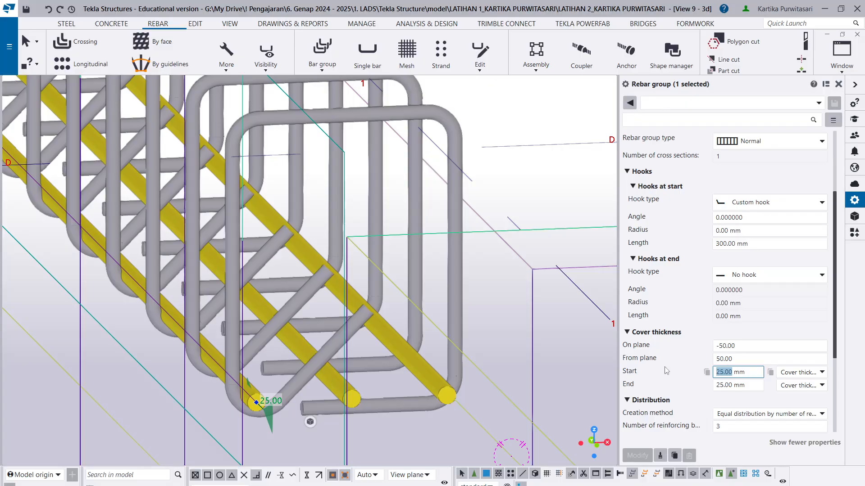
text(-3)
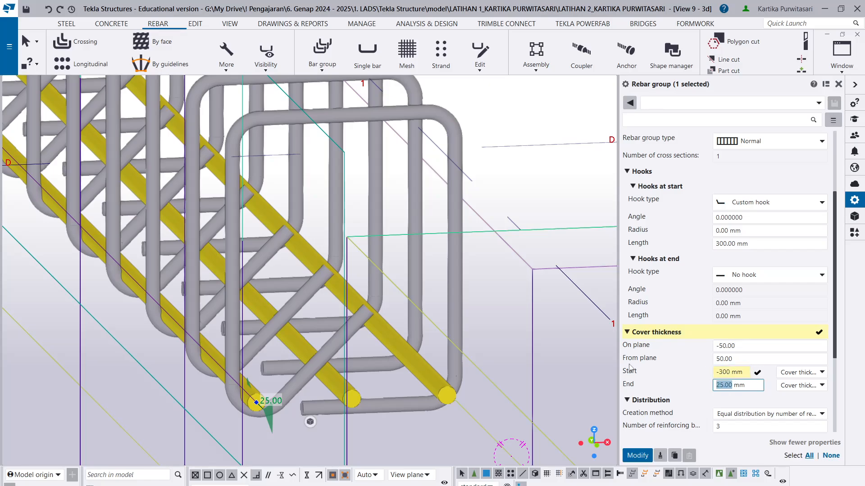
text(-30)
click(638, 455)
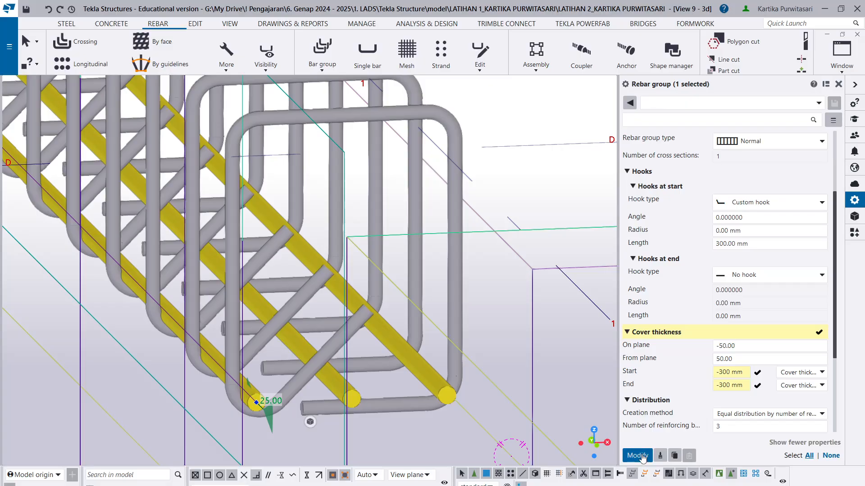
- Give the lower main bar group standard 90-degree hooks at both start and end, and apply them
scroll(384, 277, down, 4)
middle_drag(384, 277, 187, 359)
scroll(162, 347, up, 3)
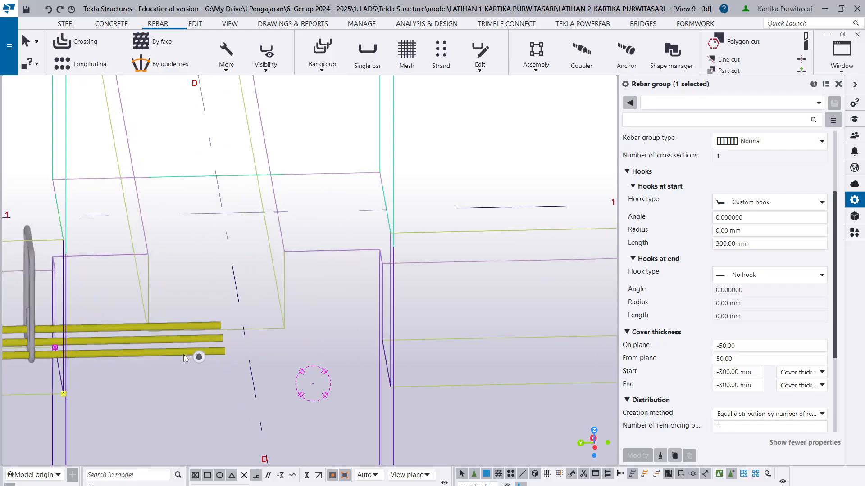
click(183, 354)
scroll(182, 353, up, 2)
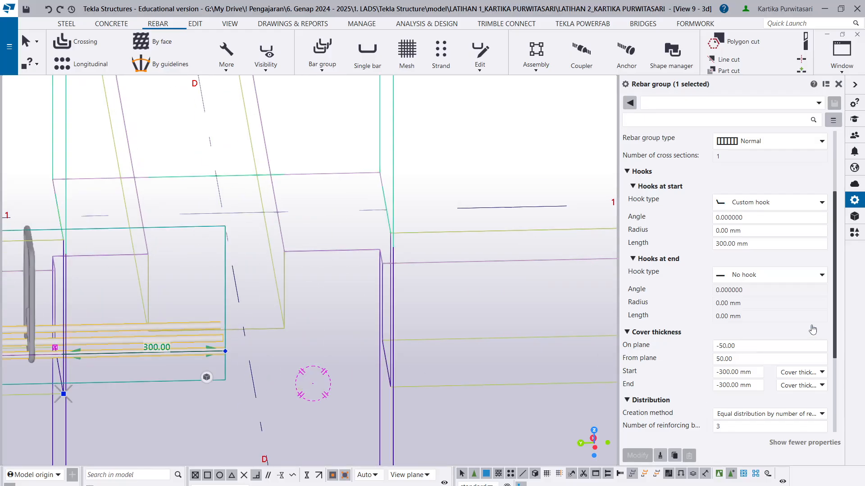
click(812, 280)
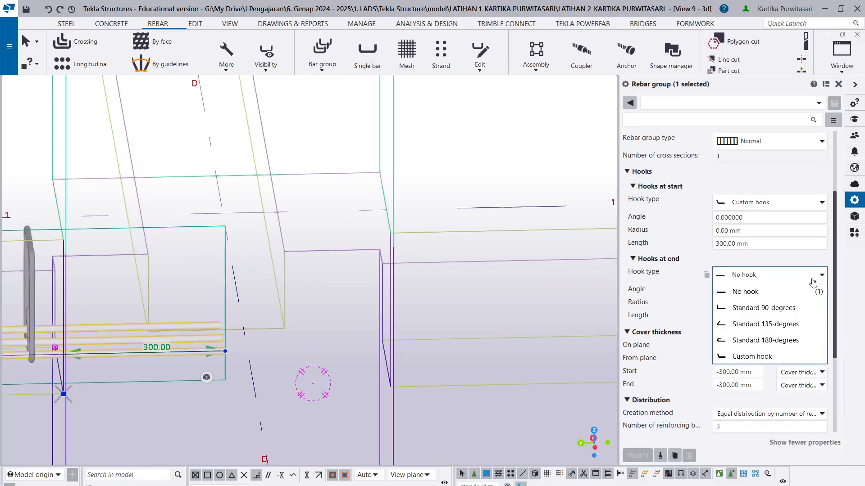
click(806, 307)
click(792, 203)
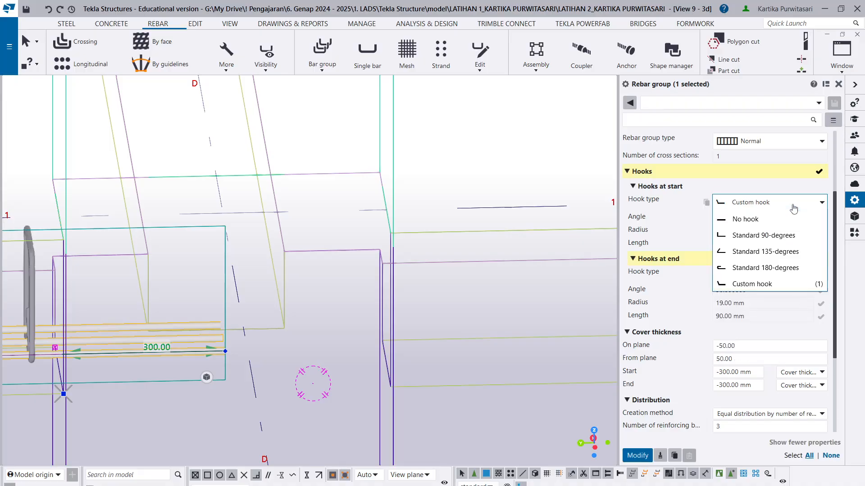
click(786, 235)
click(638, 455)
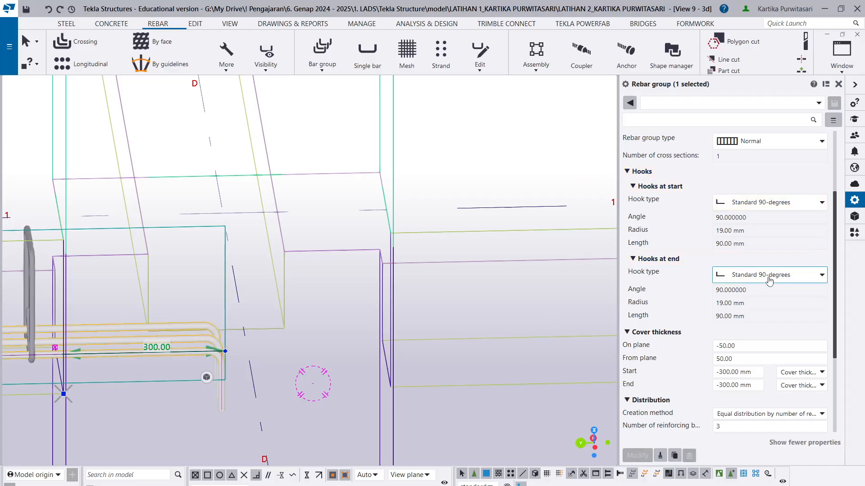
- Switch the lower main bars' start hook to a custom hook with an angle of -90 degrees
scroll(188, 308, down, 6)
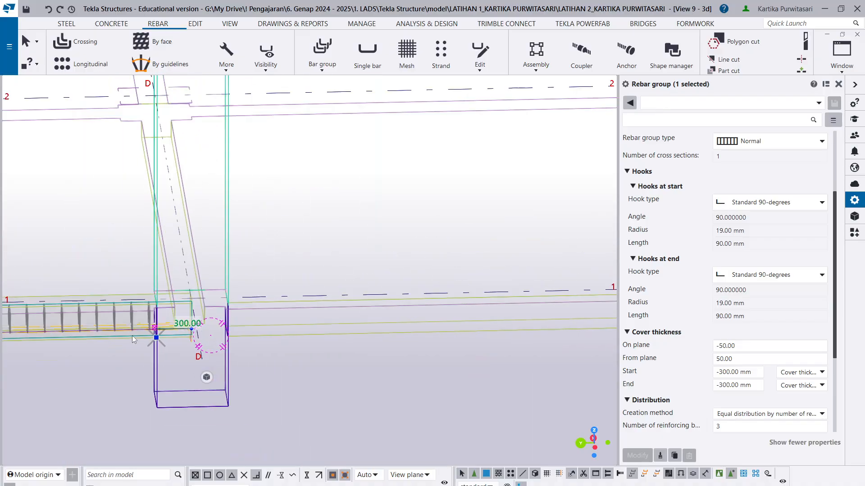
scroll(187, 334, up, 2)
scroll(231, 331, down, 2)
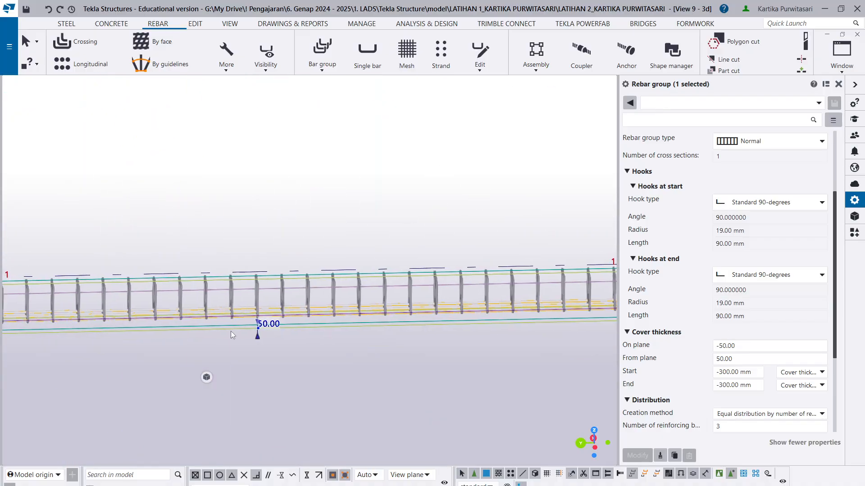
middle_drag(231, 331, 606, 287)
middle_drag(445, 311, 85, 305)
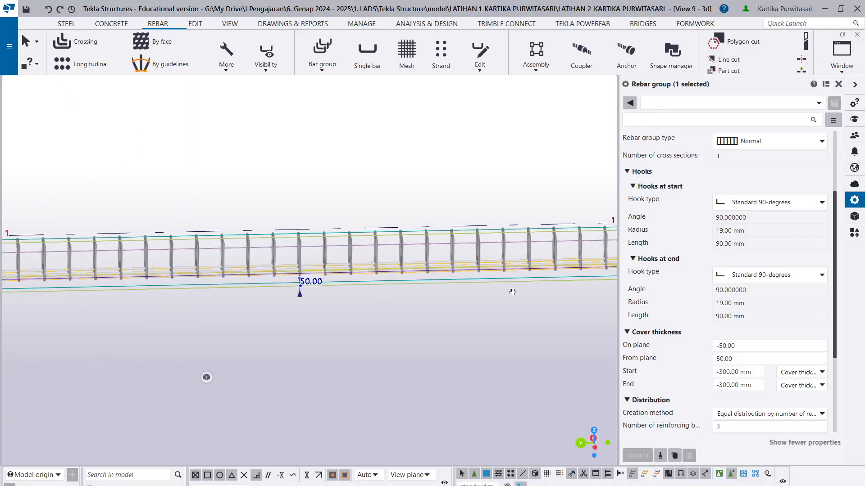
middle_drag(512, 293, 147, 309)
click(811, 202)
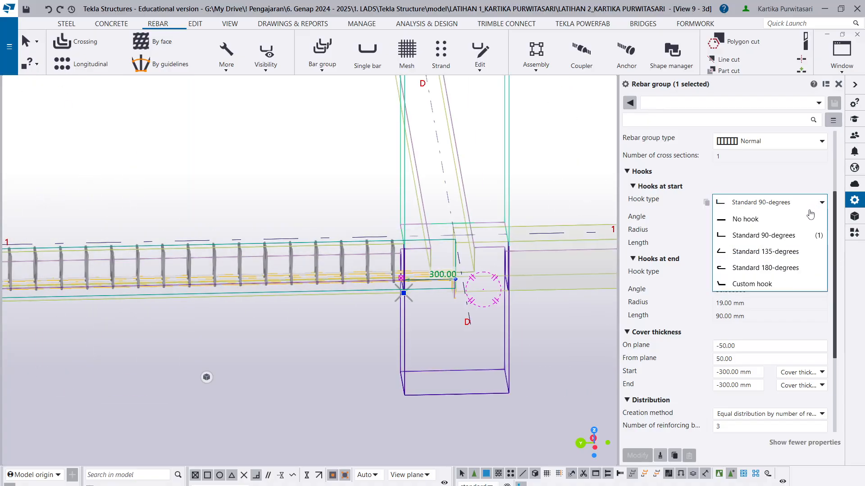
click(793, 281)
click(720, 218)
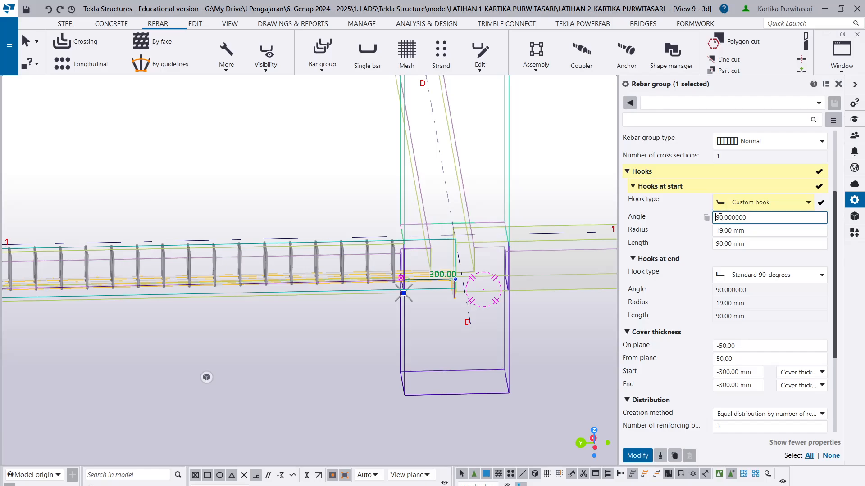
text(-)
- Make the lower main bars' end hook a custom hook with an angle of -90 degrees and apply the hook changes
click(742, 274)
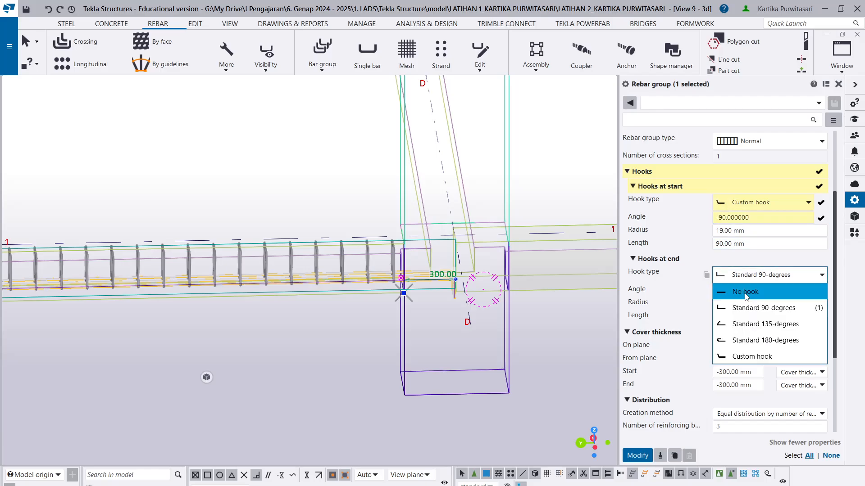
click(751, 355)
click(717, 290)
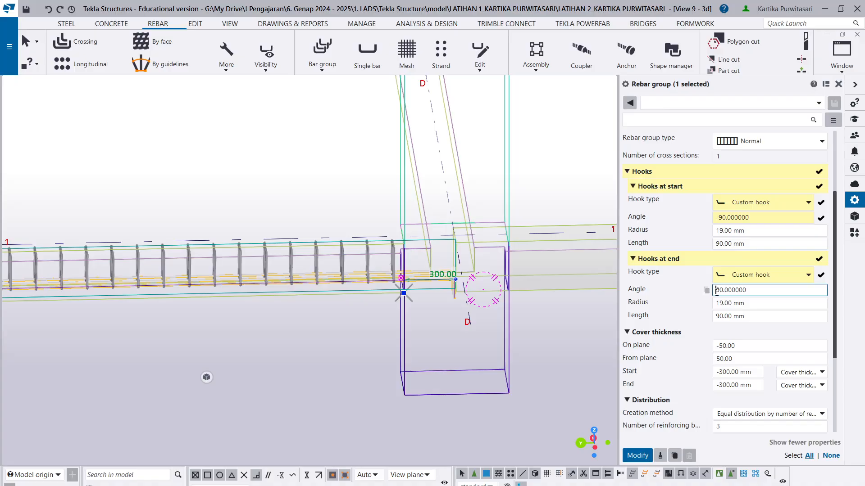
text(-)
click(638, 455)
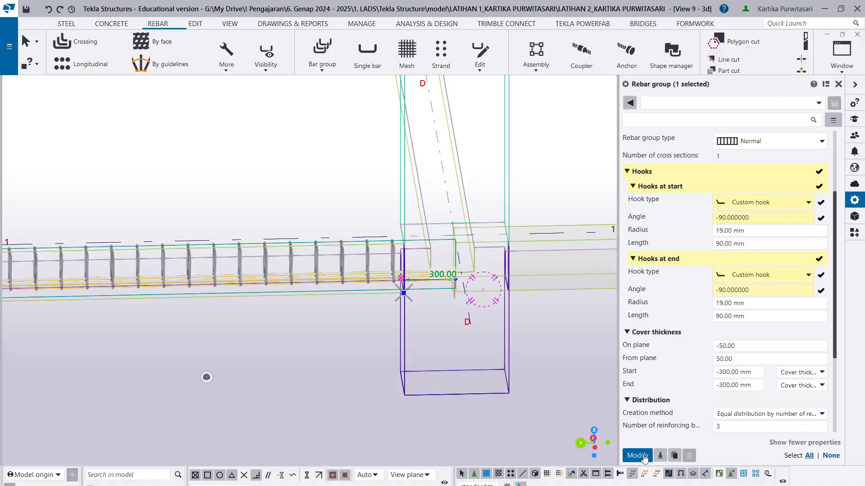
- Examine the lower main bars' hooks inside the grid D column for direction and position relative to the stirrups
scroll(418, 320, up, 2)
scroll(492, 261, up, 3)
scroll(486, 293, down, 3)
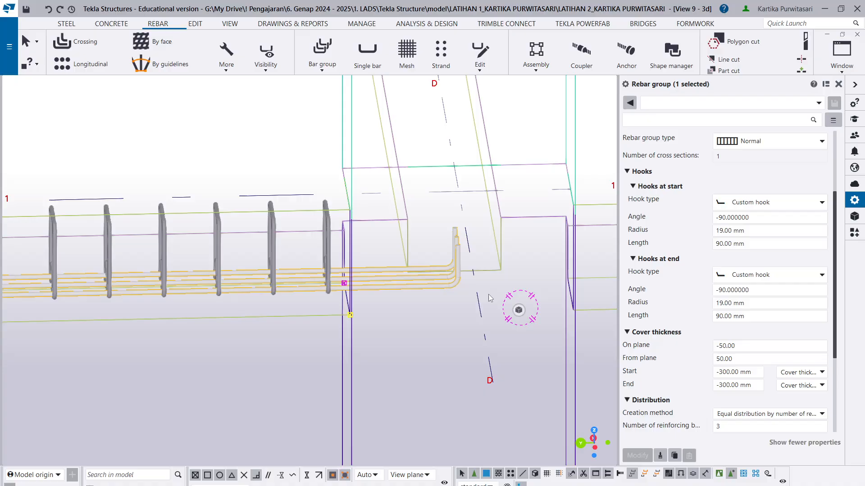
ctrl+middle_drag(498, 305, 349, 315)
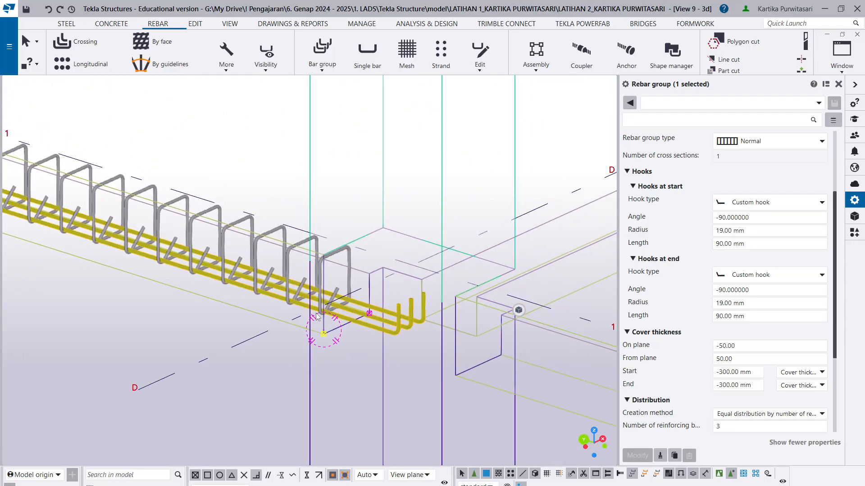
scroll(352, 316, up, 3)
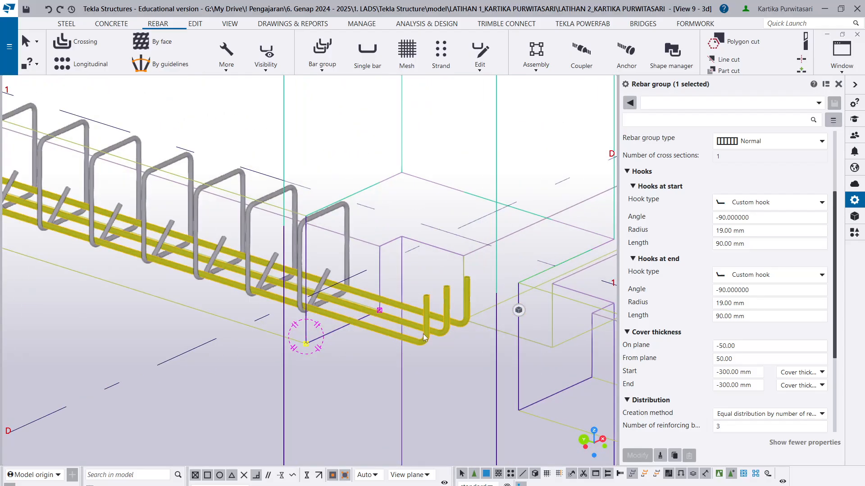
scroll(422, 333, up, 2)
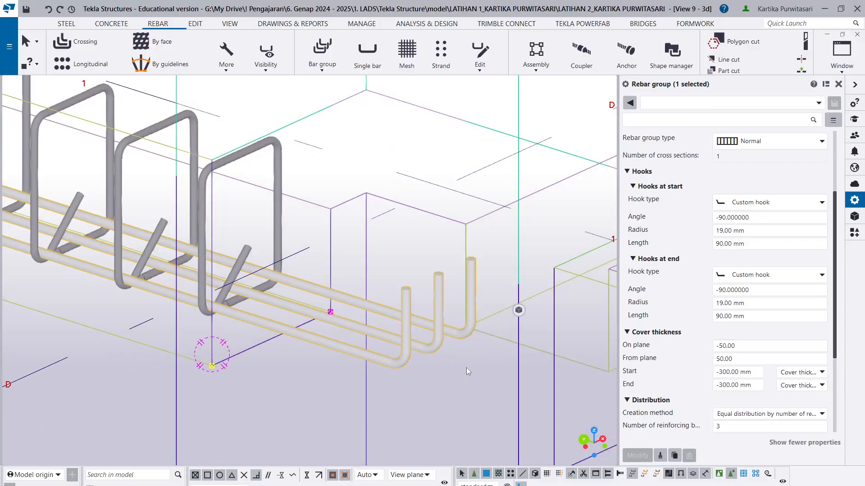
scroll(439, 325, up, 2)
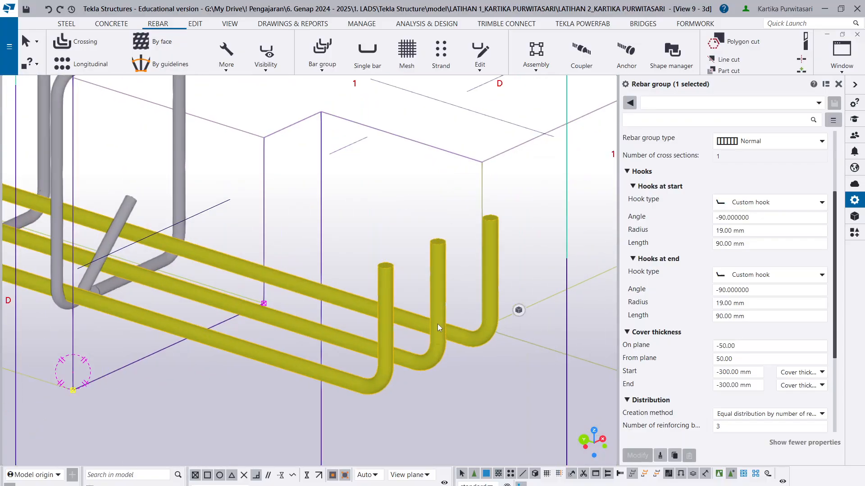
scroll(470, 279, down, 2)
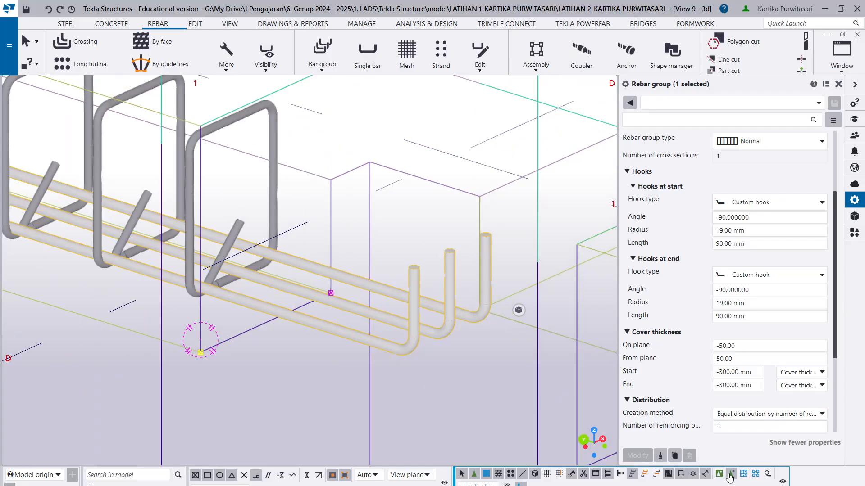
scroll(466, 274, up, 2)
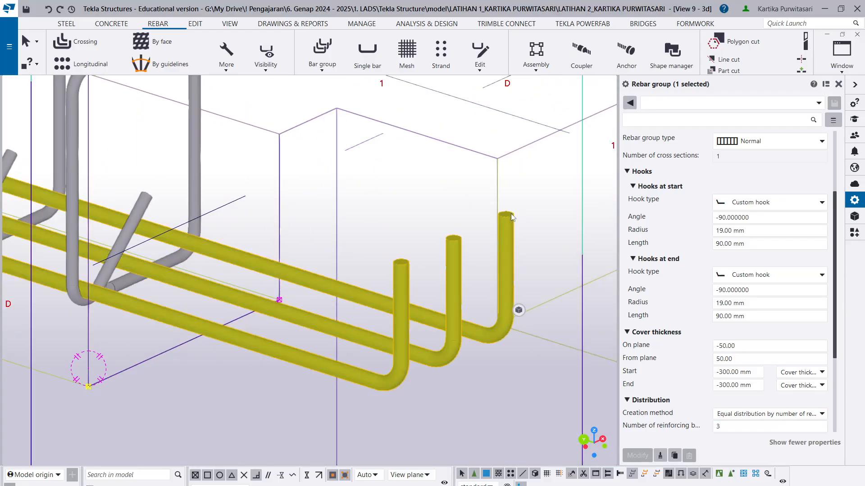
scroll(510, 275, down, 3)
- Close the rebar group's properties and clear the current selection in the model
click(825, 86)
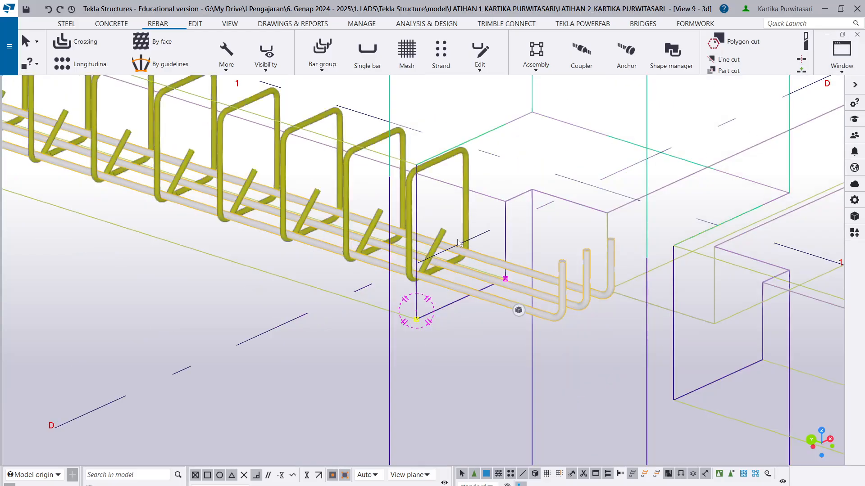
scroll(543, 304, up, 3)
click(548, 298)
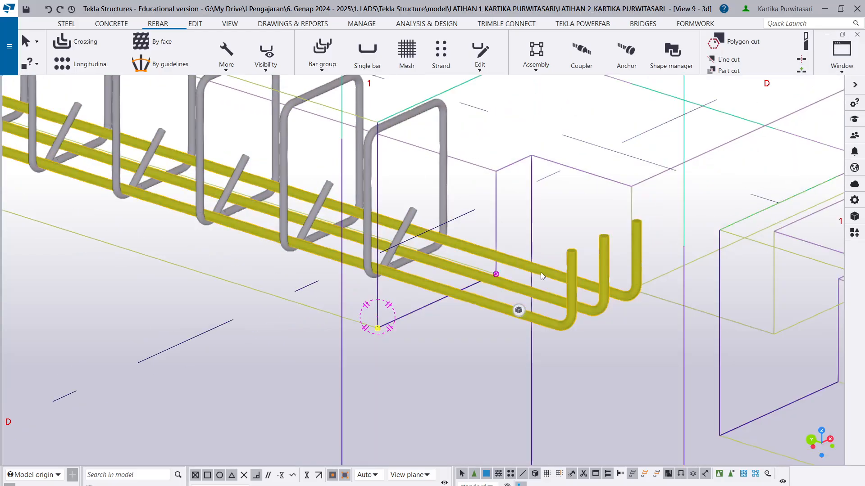
key(ctrl+a)
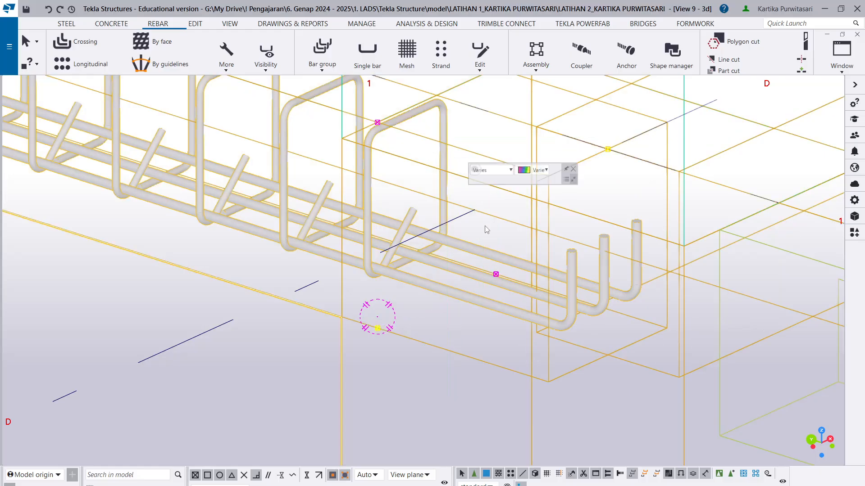
click(653, 418)
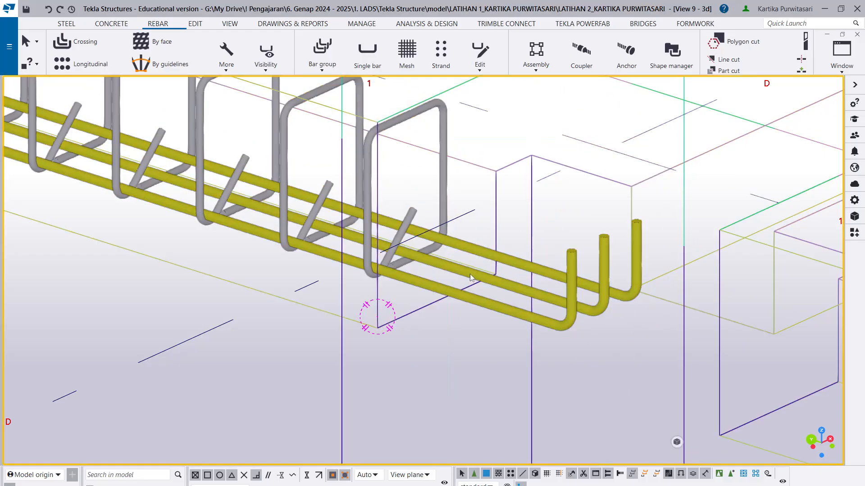
- Start a linear copy of the lower main bar group and bring the stirrups at the grid D end into view
scroll(670, 408, down, 2)
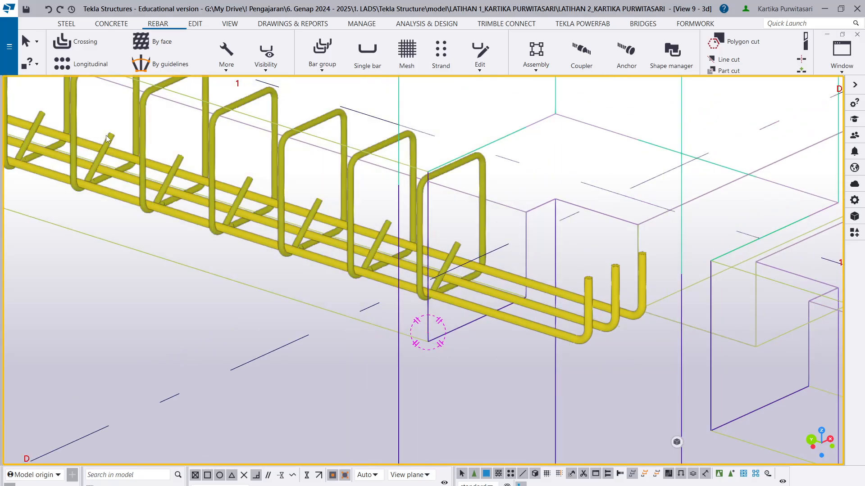
click(195, 26)
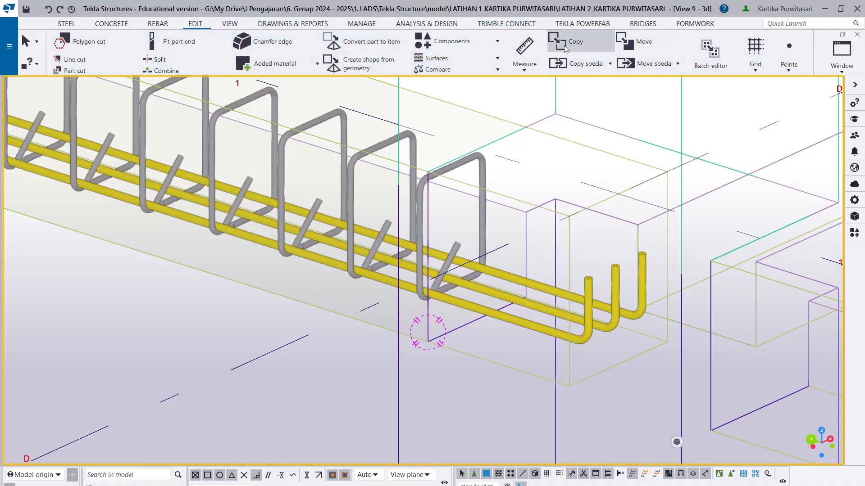
click(583, 63)
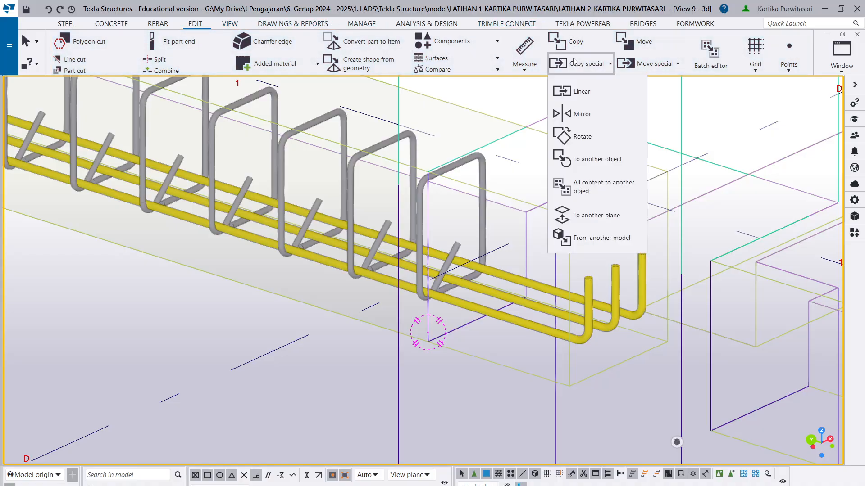
click(607, 89)
scroll(454, 344, up, 4)
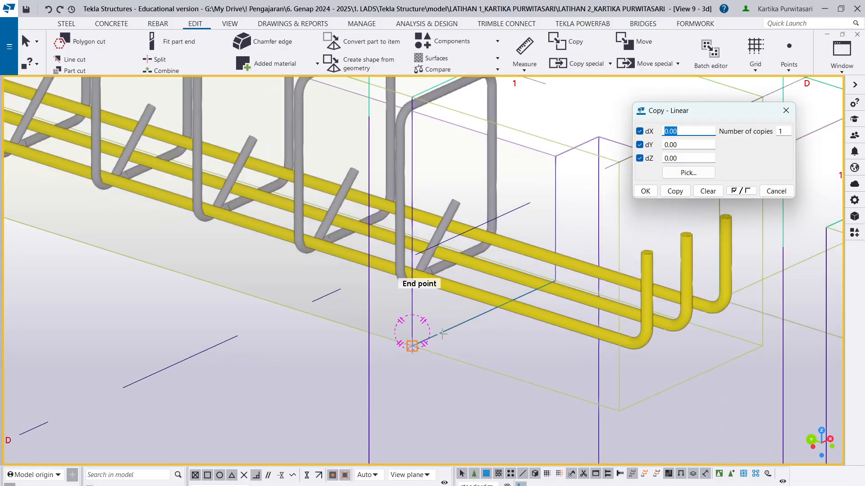
scroll(441, 315, down, 6)
scroll(450, 342, down, 2)
ctrl+middle_drag(436, 360, 357, 348)
middle_drag(696, 400, 406, 356)
scroll(403, 355, up, 3)
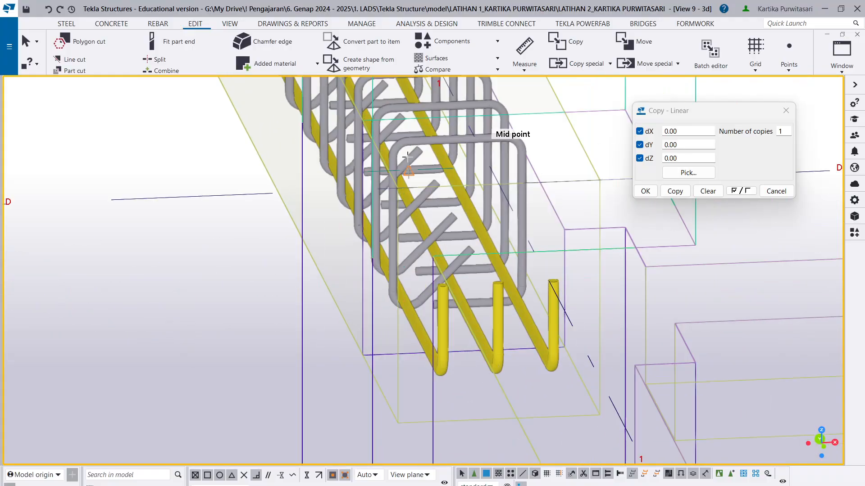
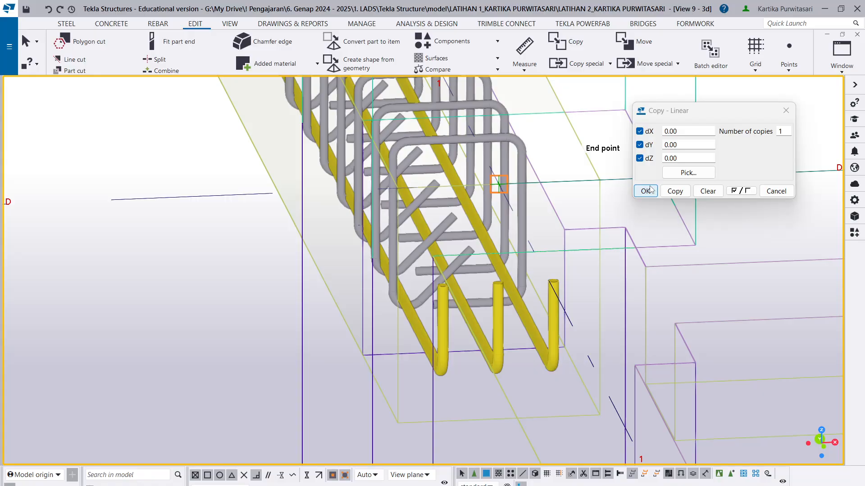
- Try to copy the lower main bars linearly with a dZ offset of 200
click(675, 159)
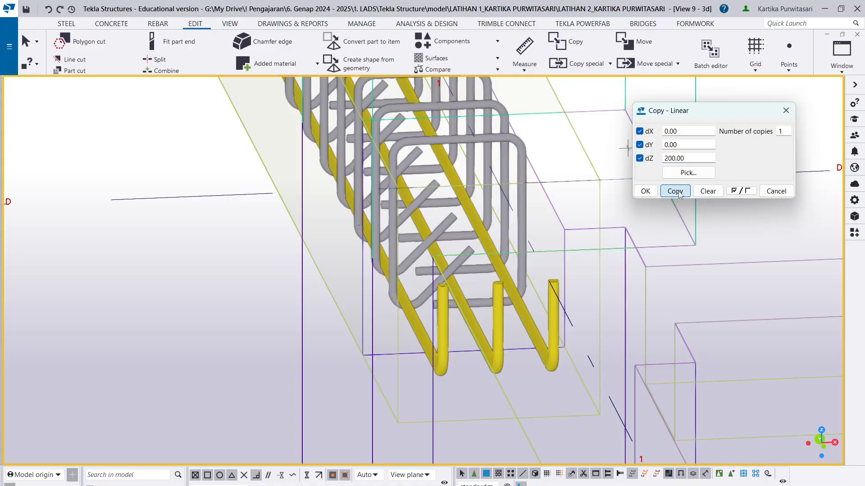
scroll(500, 203, down, 9)
scroll(443, 270, up, 5)
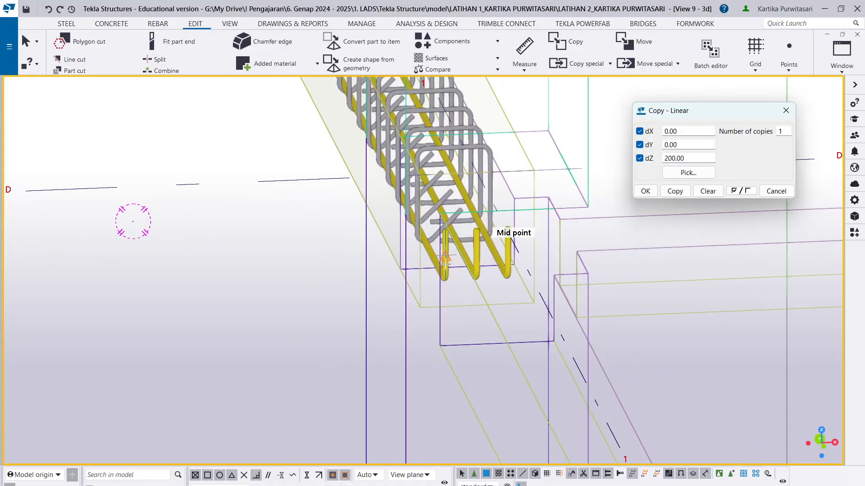
- Pick the linear copy offset from the beam's bottom corner to the top corner directly above it at the grid D column face
scroll(446, 283, down, 1)
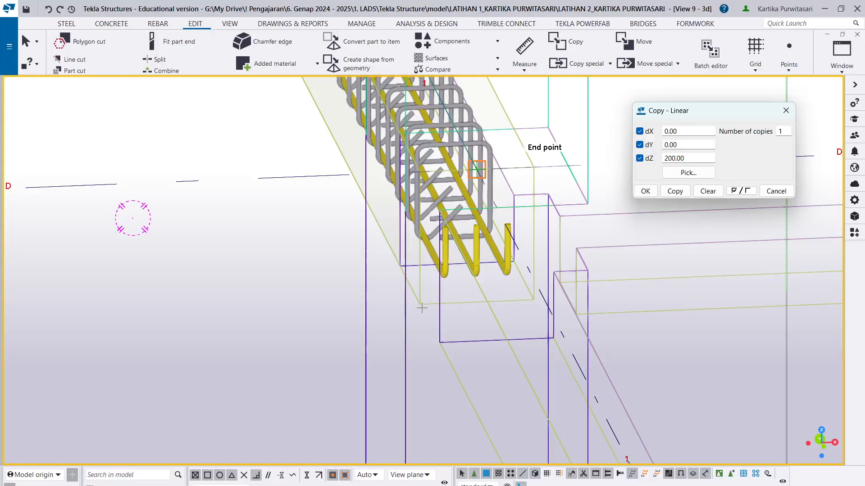
click(399, 266)
scroll(369, 243, down, 2)
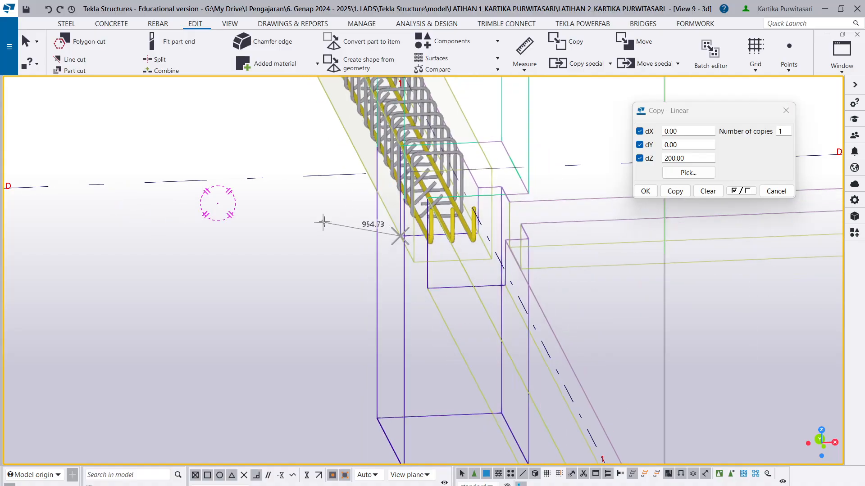
scroll(339, 255, down, 2)
scroll(339, 255, up, 4)
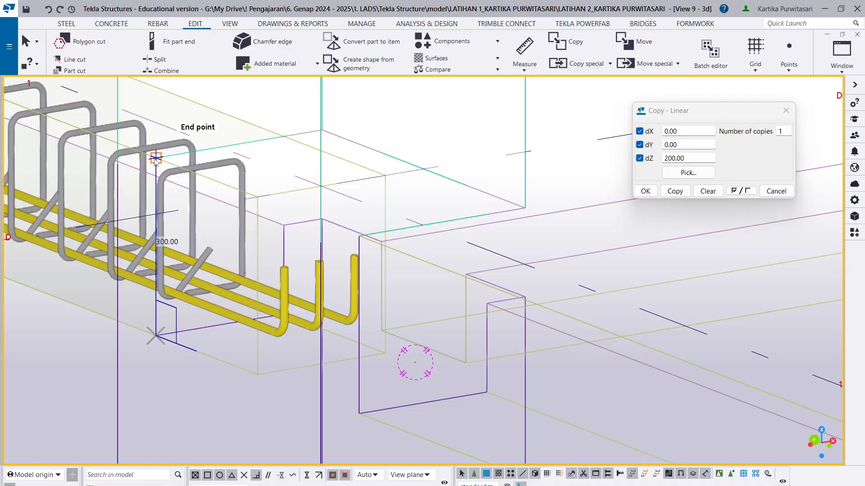
click(220, 172)
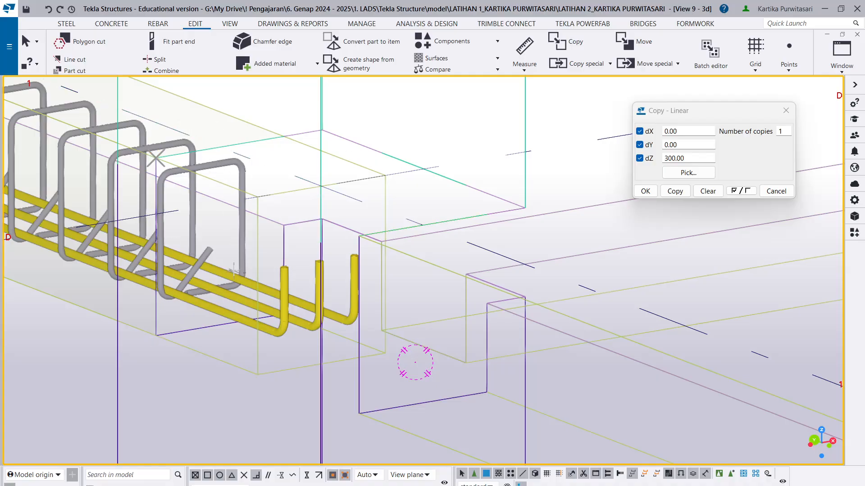
- Set the linear copy's dZ offset to 200, try the copy and leave the command
click(669, 159)
key(BackSpace)
text(2)
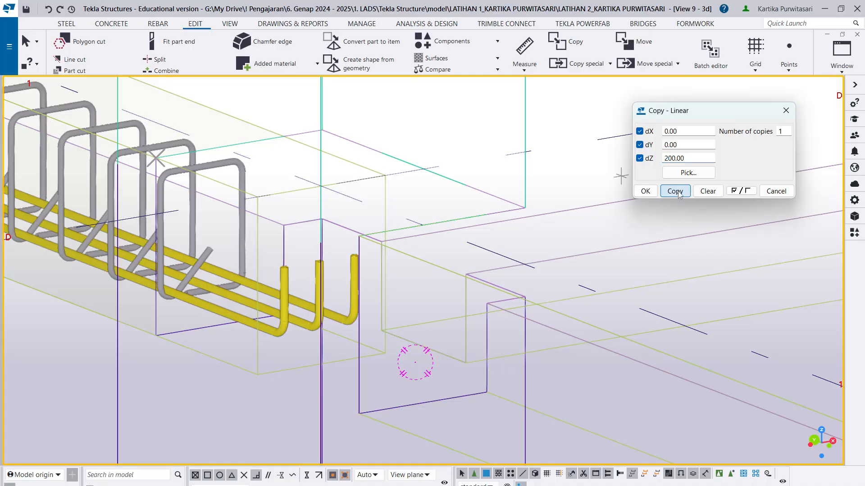
click(675, 192)
scroll(254, 319, up, 2)
key(Escape)
key(Escape)
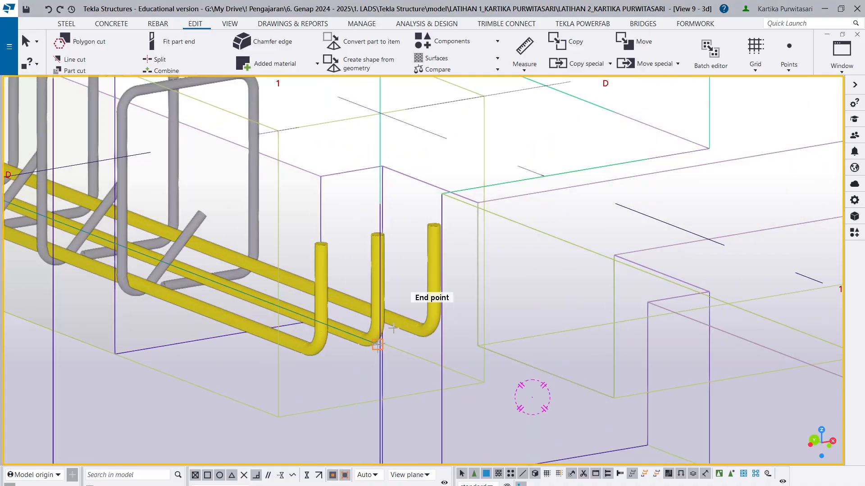
- Try to select only the lower main bar group near the grid D column
click(428, 327)
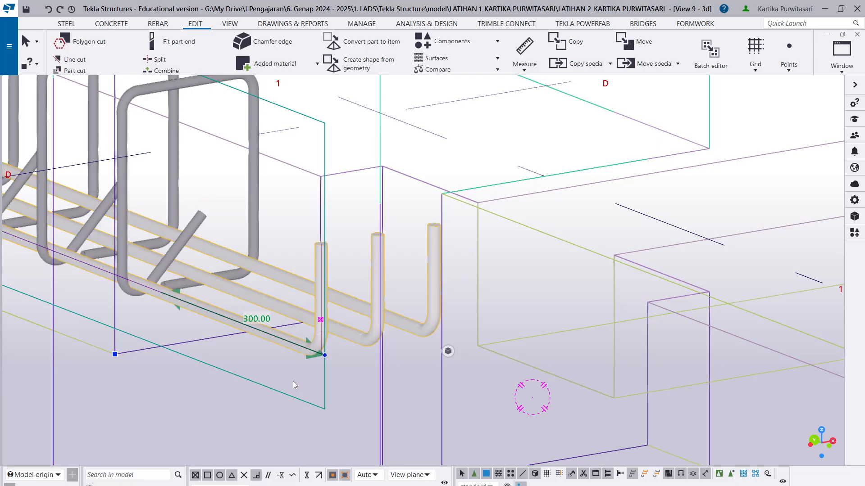
ctrl+middle_drag(293, 381, 448, 349)
scroll(216, 331, down, 4)
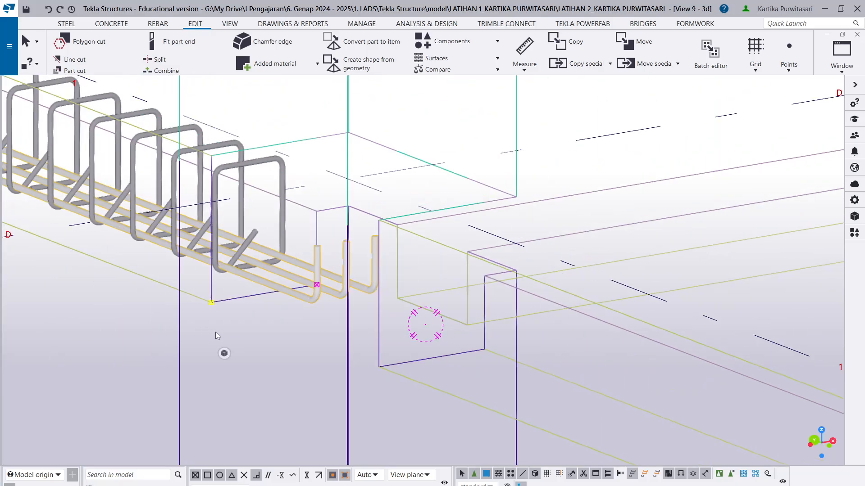
middle_drag(279, 351, 400, 357)
scroll(234, 290, up, 4)
scroll(197, 294, up, 3)
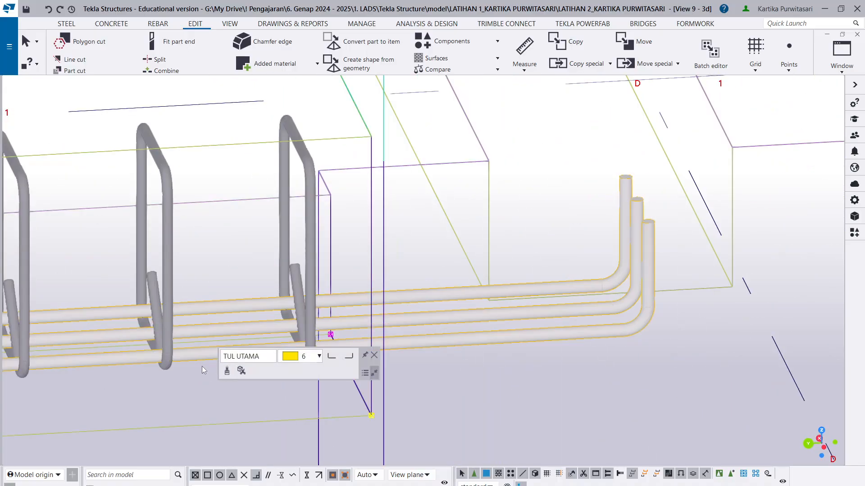
click(199, 342)
shift+click(193, 311)
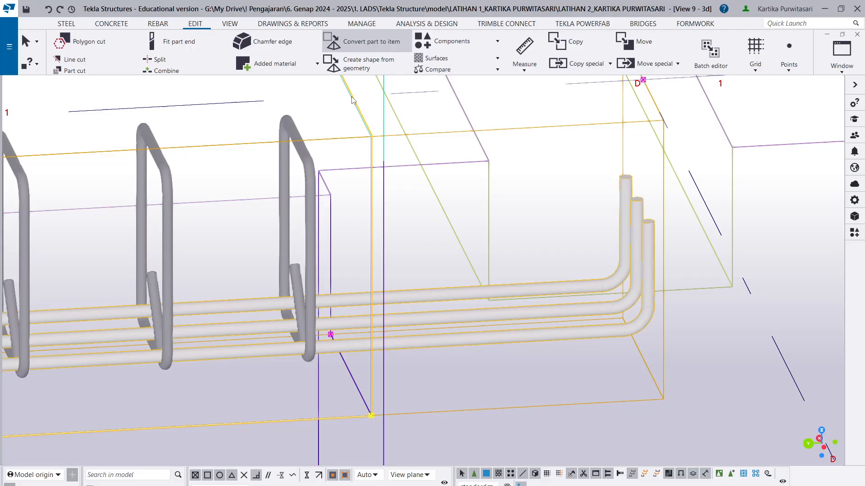
scroll(373, 344, down, 3)
drag(290, 372, 265, 290)
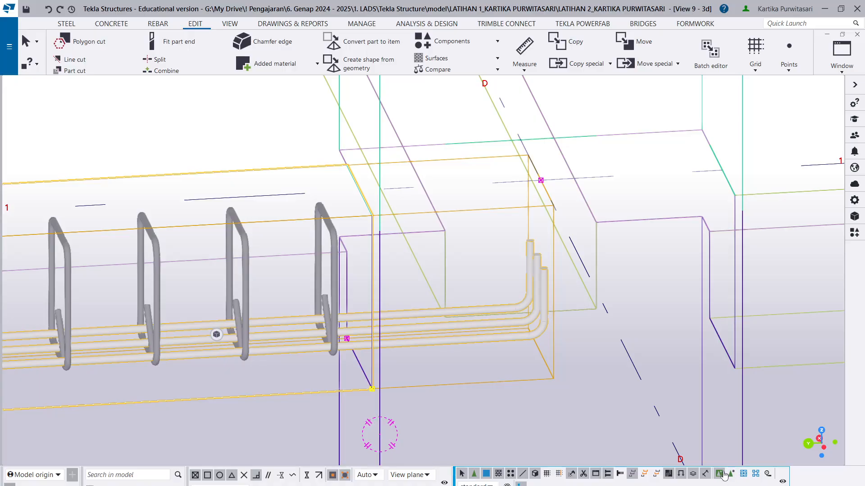
scroll(294, 302, up, 2)
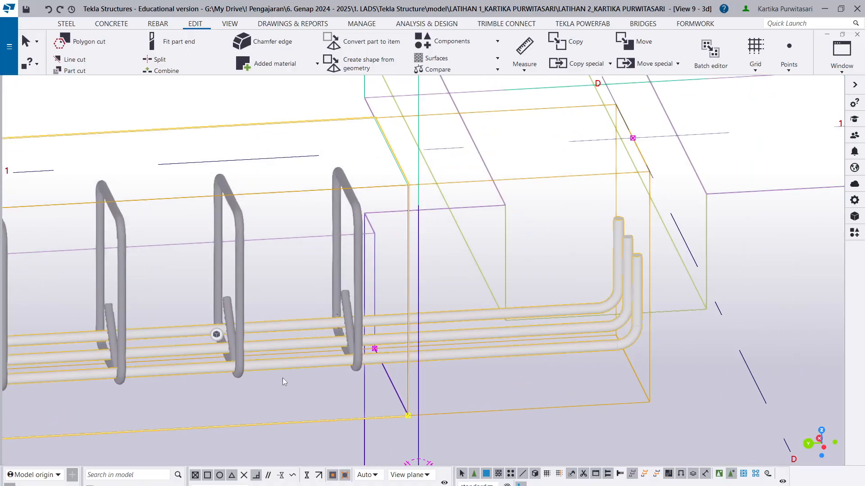
- Copy the lower main bar group linearly once with a dZ offset of 200
click(299, 357)
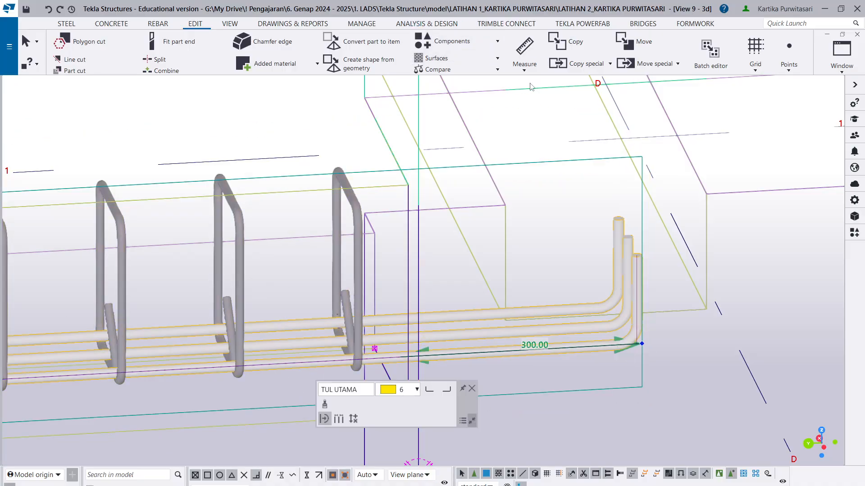
click(583, 71)
click(581, 92)
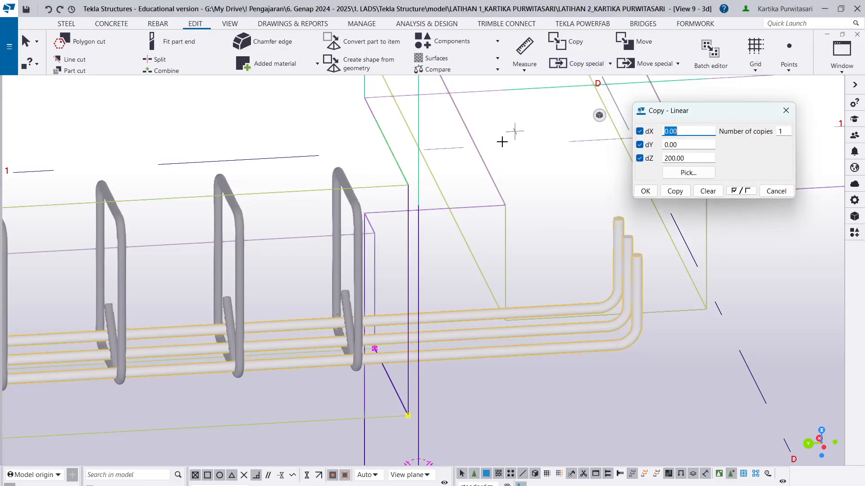
click(674, 191)
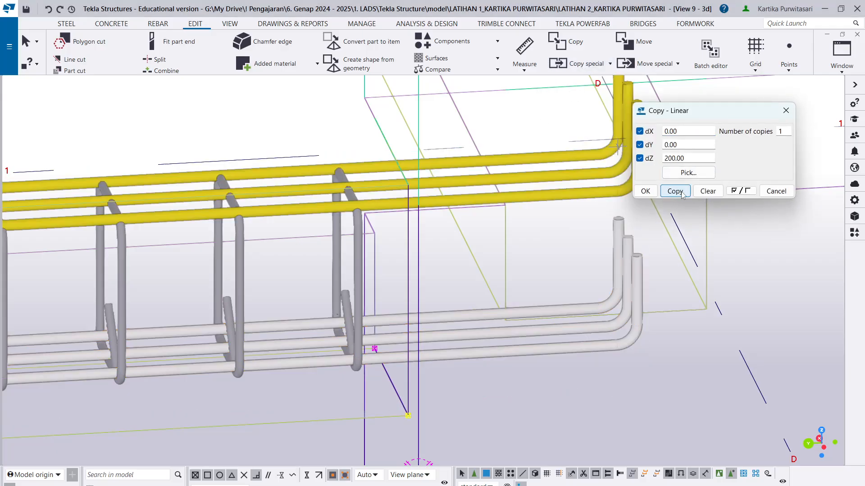
- Select the copied upper main bar group, open its properties and close the linear copy dialog
scroll(356, 223, down, 3)
ctrl+middle_drag(362, 228, 203, 217)
scroll(410, 218, up, 4)
scroll(507, 254, down, 2)
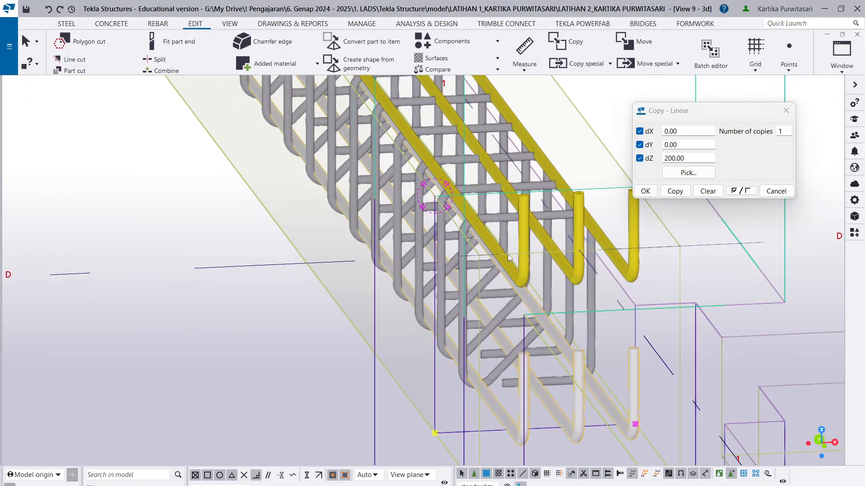
mouse_move(500, 274)
ctrl+middle_down()
mouse_move(473, 248)
mouse_move(507, 259)
ctrl+middle_up()
scroll(508, 259, up, 3)
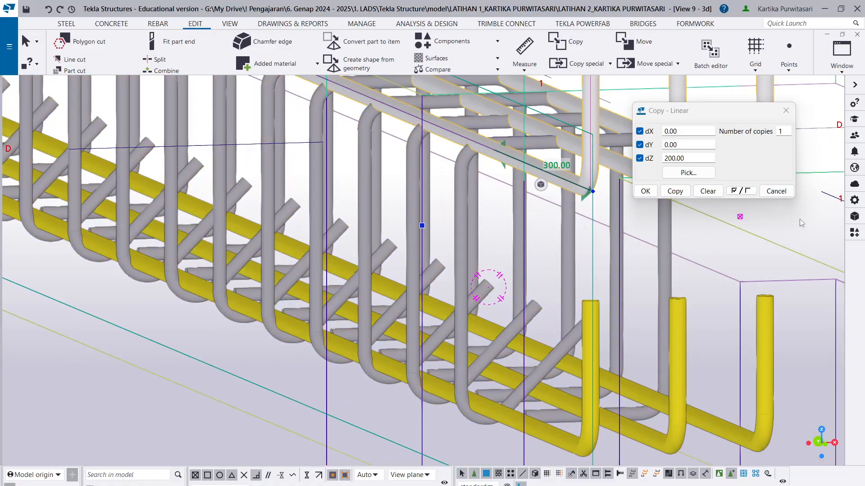
click(862, 203)
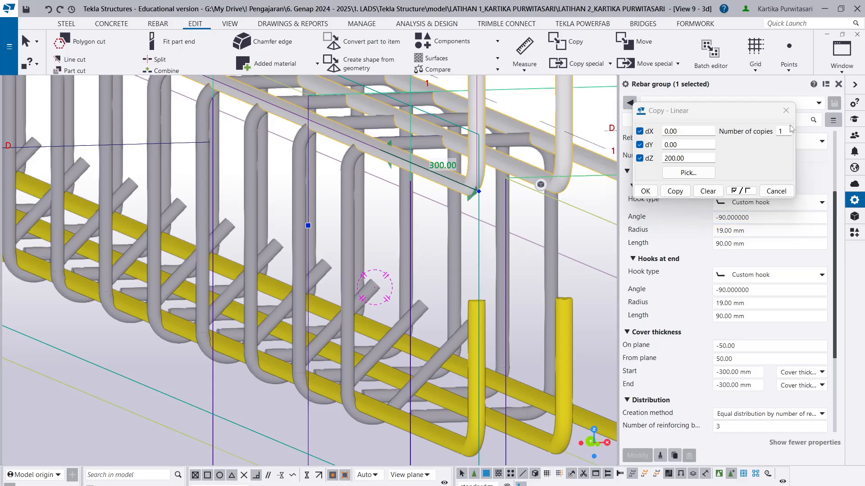
click(786, 110)
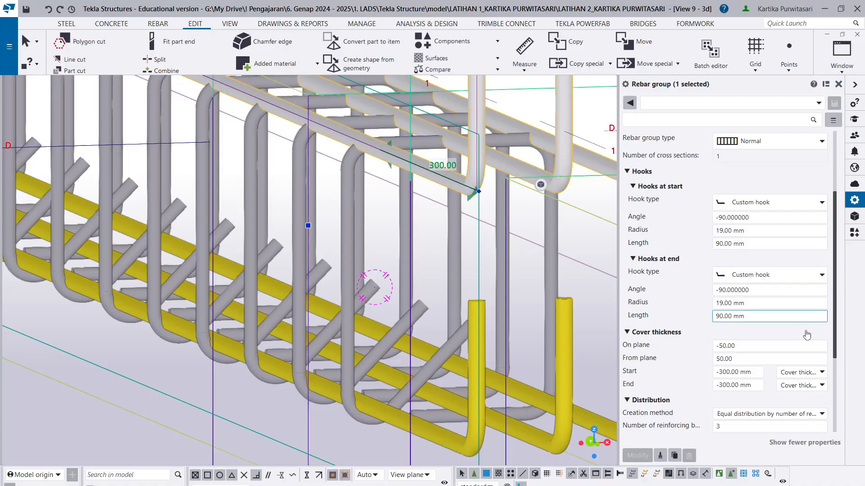
- Set the upper main bars' on-plane cover thickness to -45 and apply it
scroll(837, 330, down, 2)
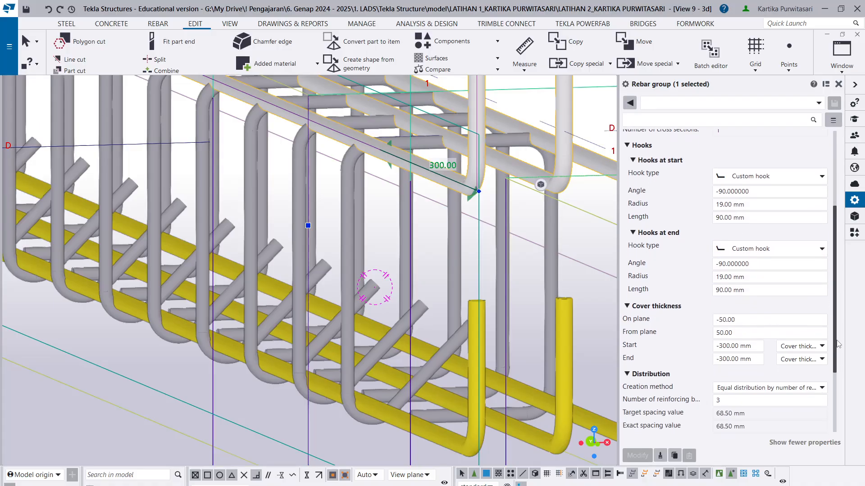
click(722, 314)
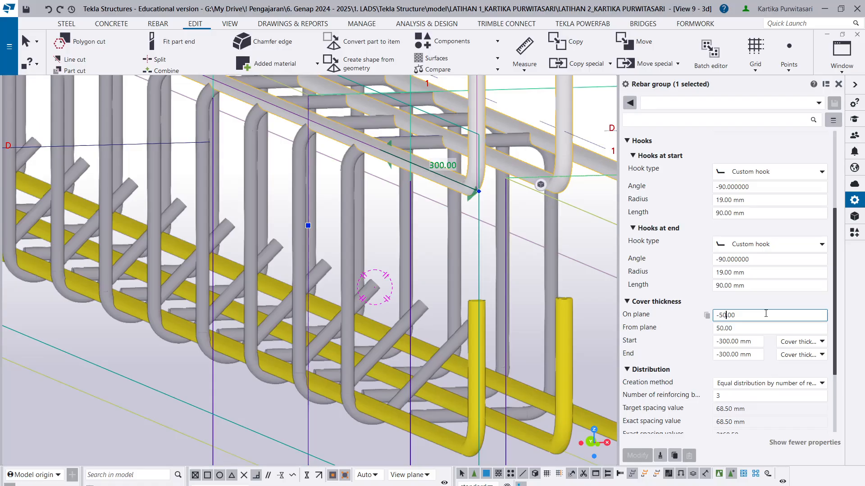
key(BackSpace)
text(45)
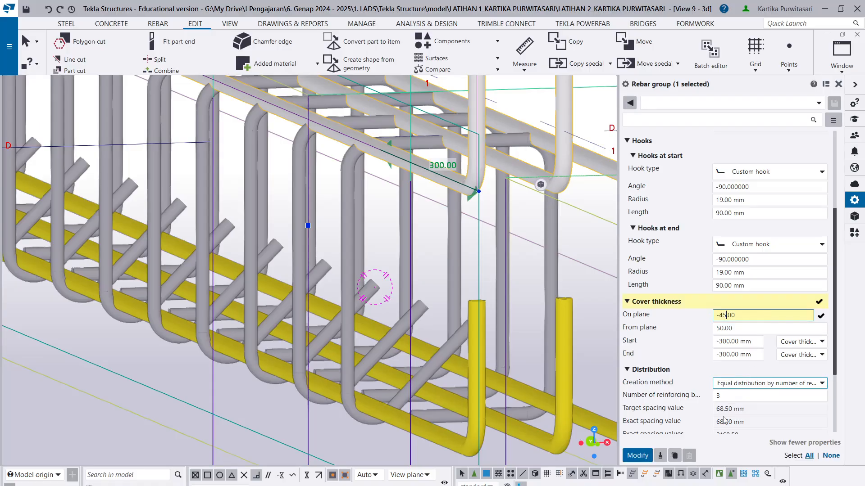
click(636, 455)
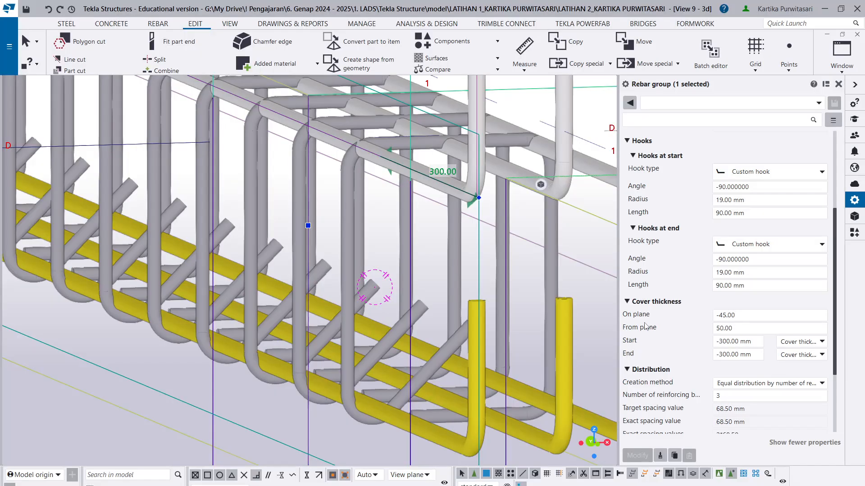
- Set the upper main bars' on-plane cover thickness to -40 and apply it
click(725, 314)
key(BackSpace)
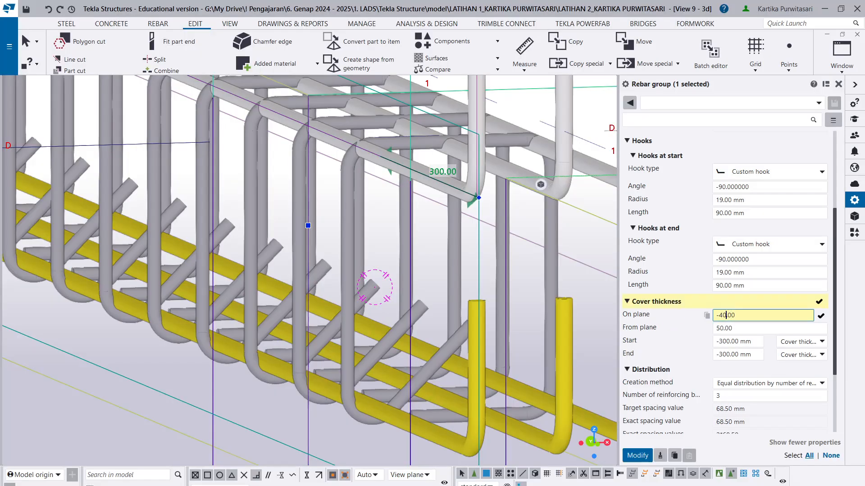
text(0)
click(637, 455)
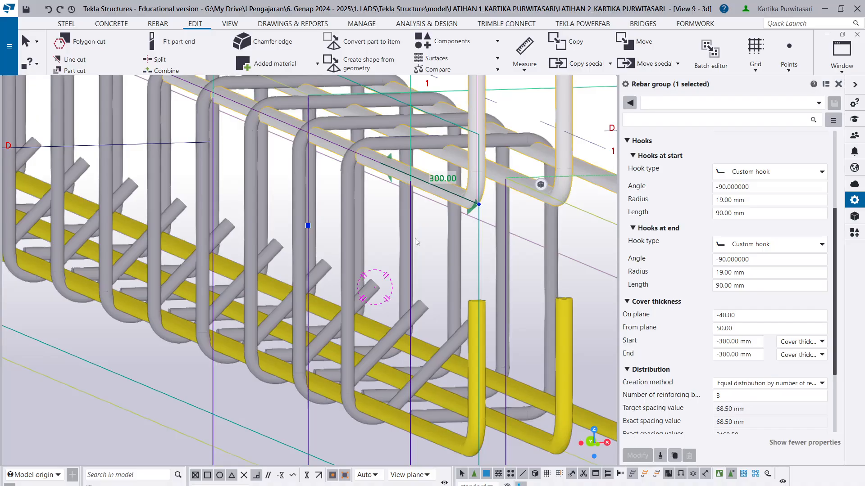
- Set the upper main bars' on-plane cover thickness to -30 and apply it
scroll(395, 216, up, 2)
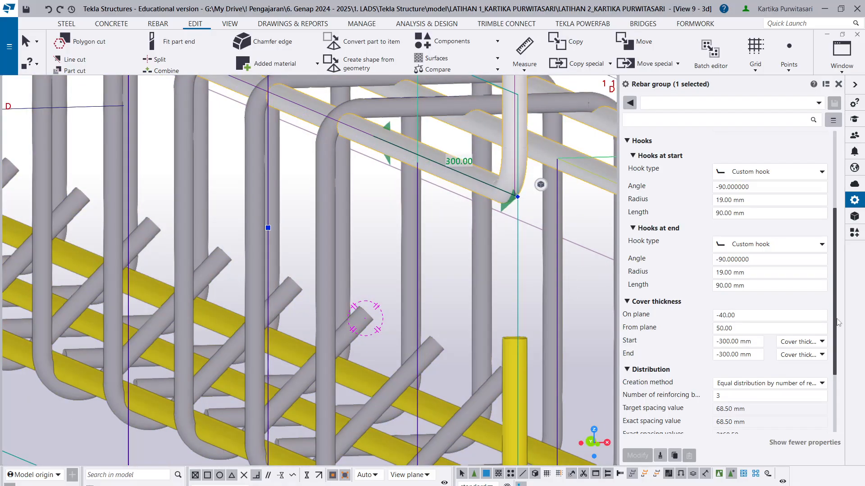
click(725, 316)
key(BackSpace)
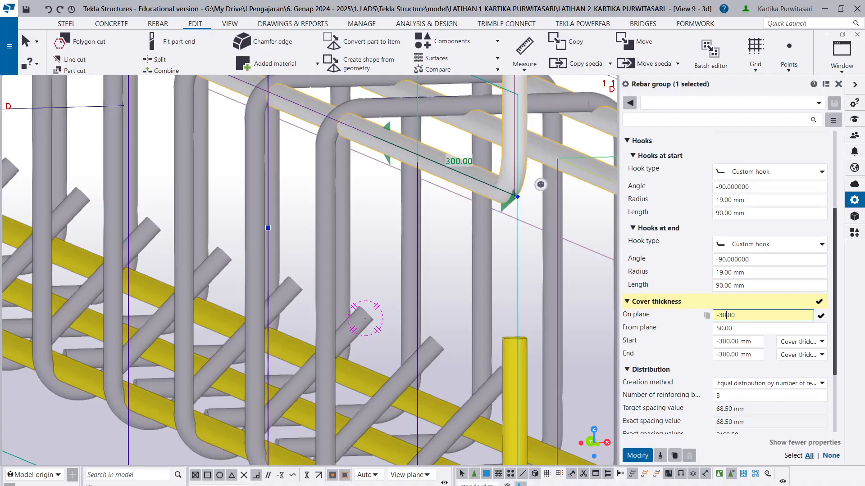
text(3)
click(637, 456)
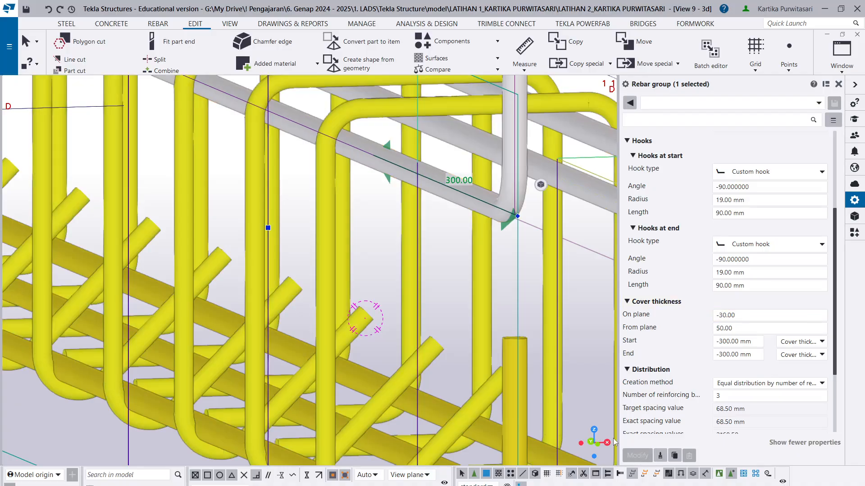
scroll(321, 269, down, 3)
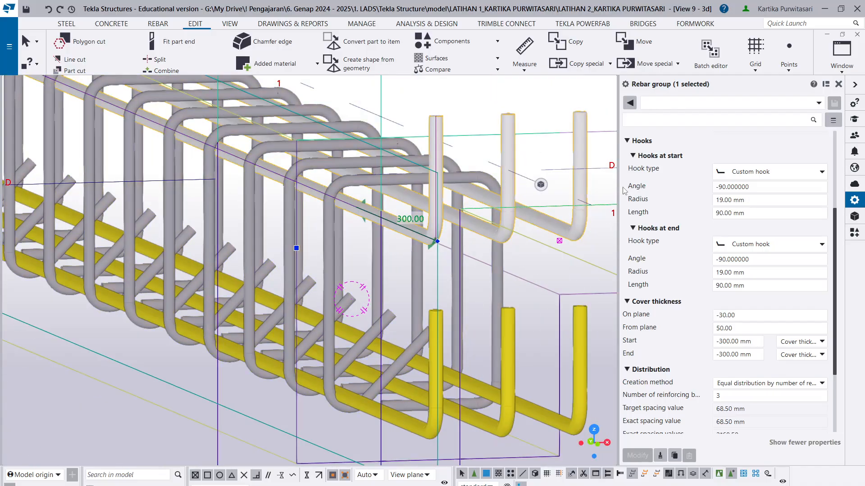
- Change the upper main bars' start and end hooks to Standard 90-degrees and apply the change
click(761, 244)
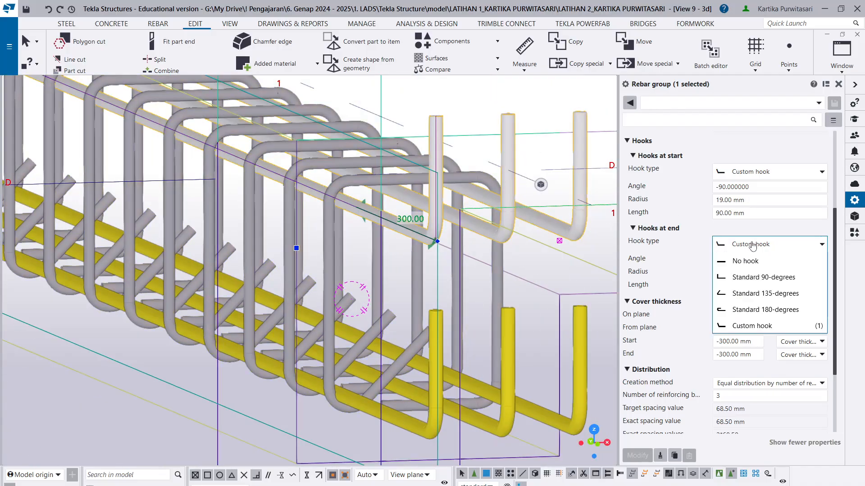
click(748, 278)
click(751, 172)
click(752, 209)
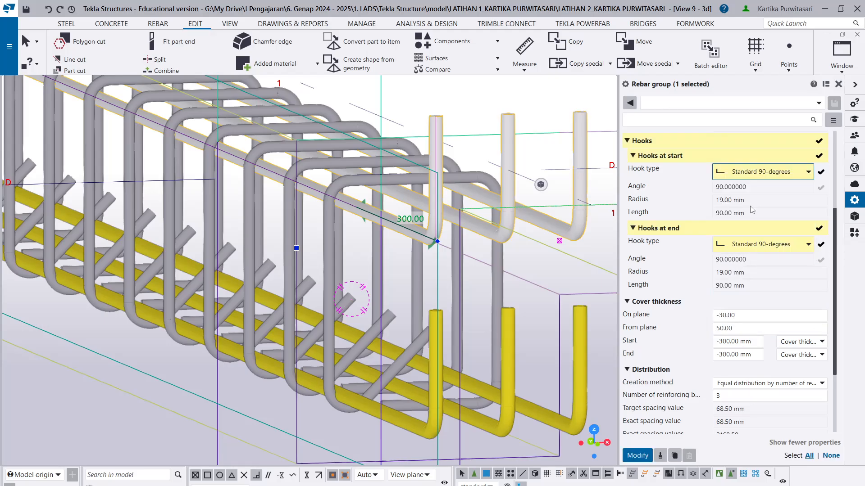
click(637, 455)
scroll(470, 310, down, 4)
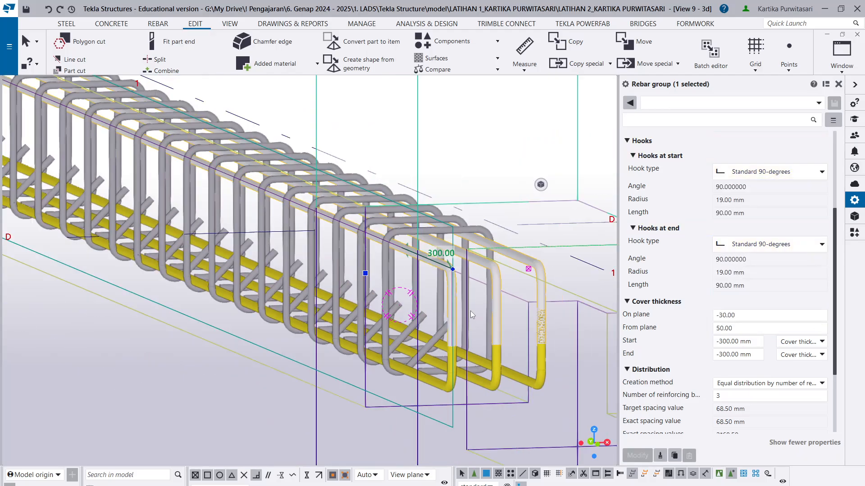
ctrl+middle_drag(433, 346, 515, 328)
scroll(386, 282, down, 2)
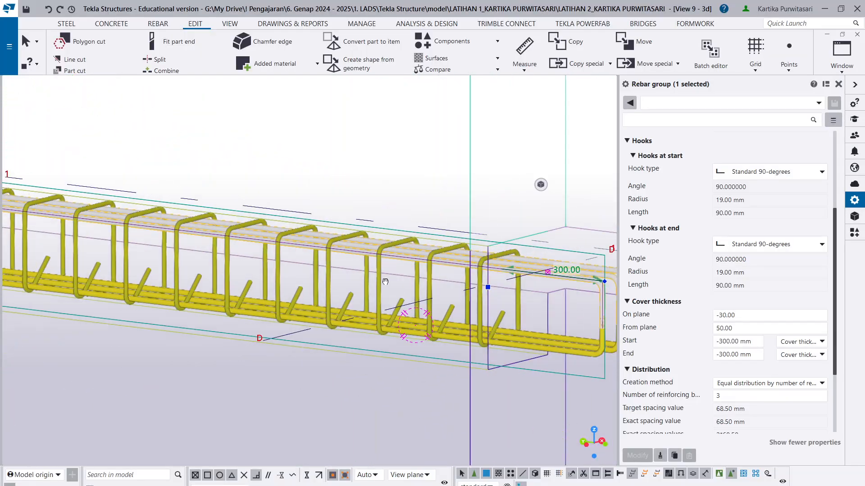
- Change the upper main bars' start hook to a Custom hook with a length of 40 mm
scroll(581, 316, up, 3)
middle_drag(581, 315, 322, 266)
scroll(335, 262, up, 1)
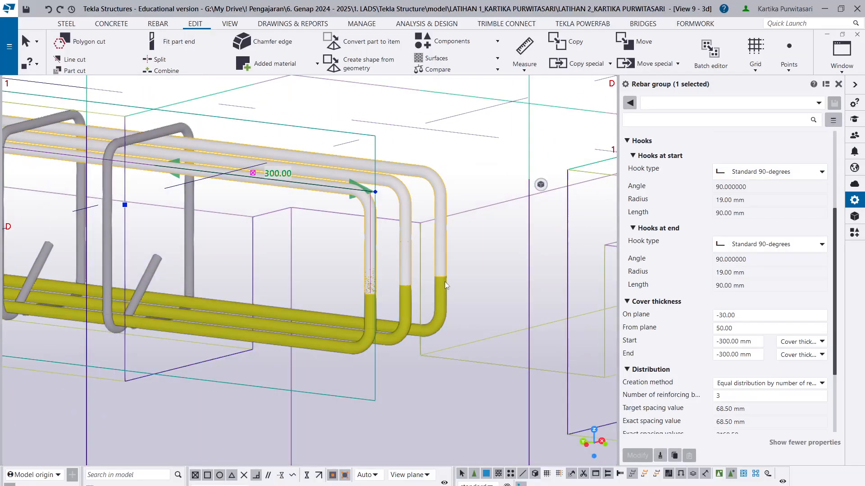
click(779, 172)
click(780, 255)
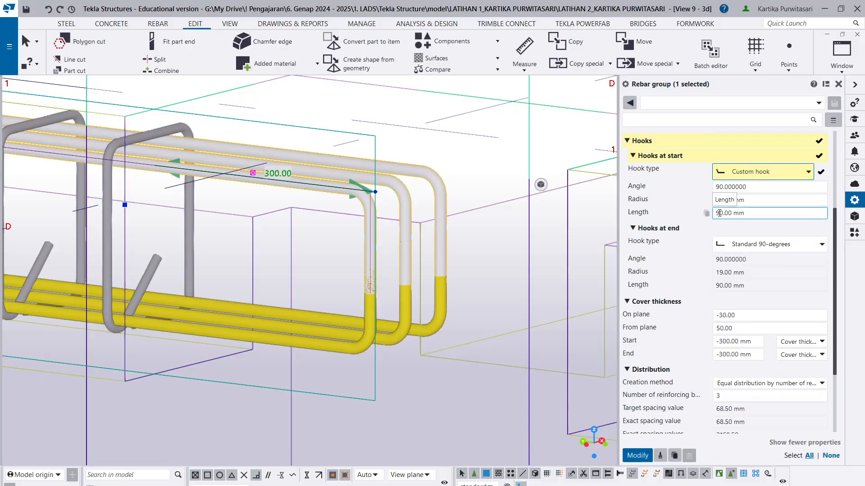
drag(719, 213, 662, 211)
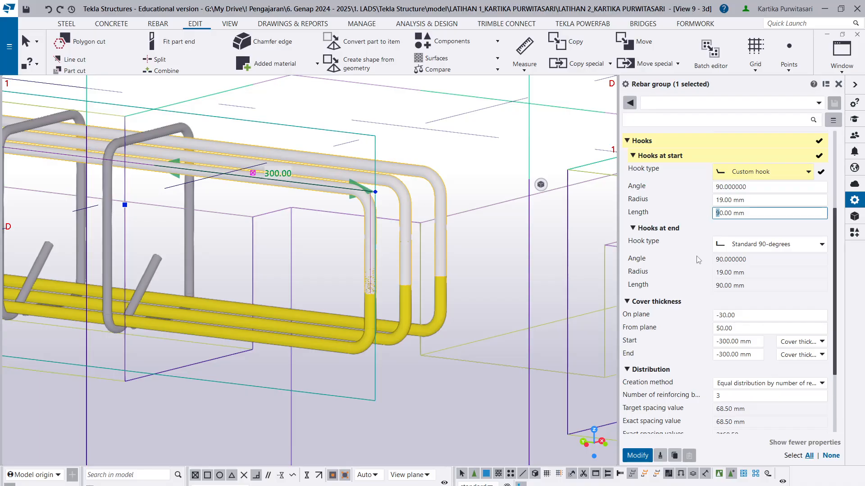
text(4)
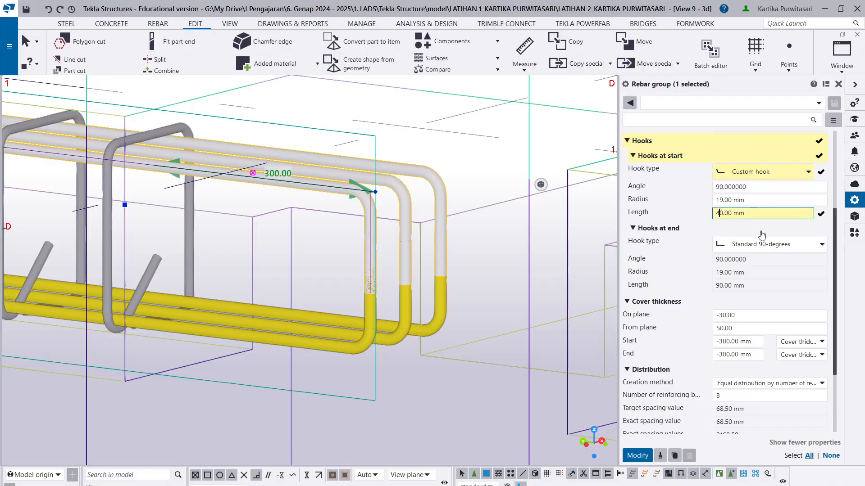
- Change the upper main bars' end hook to a Custom hook 40 mm long and apply the hook changes
click(779, 244)
click(766, 326)
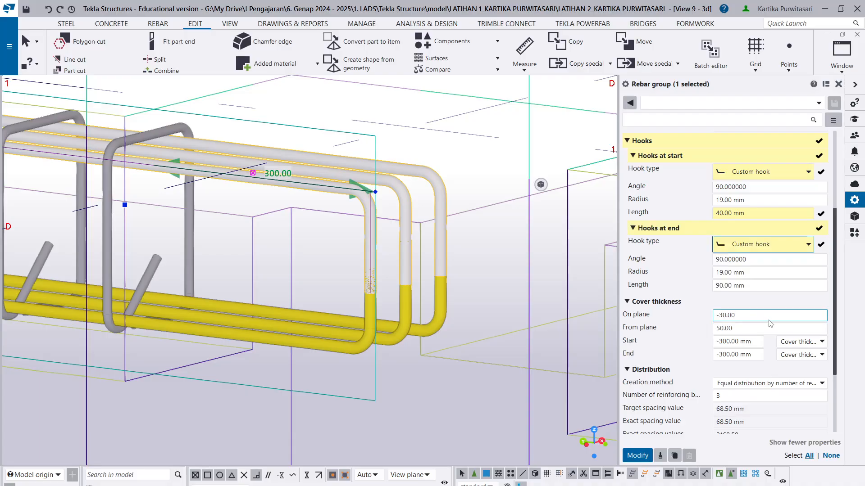
drag(719, 285, 716, 286)
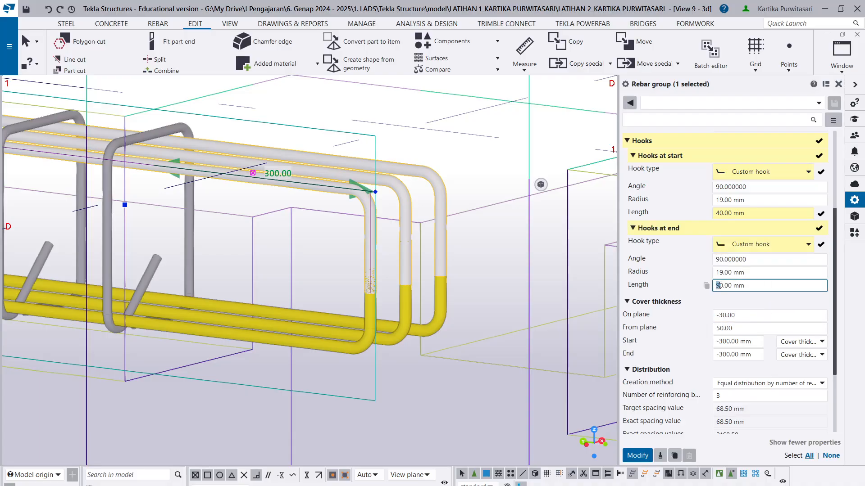
text(4)
click(637, 456)
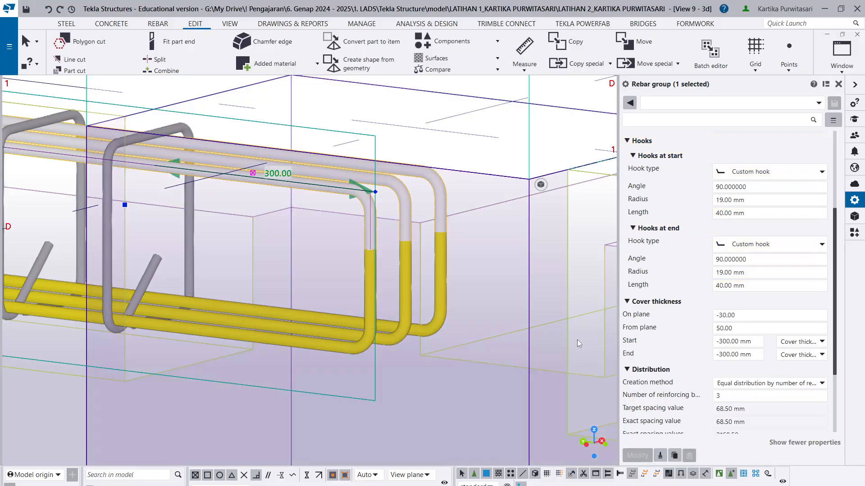
- Set the lower main bars' start and end hook lengths to 40 mm and apply the change
scroll(415, 295, up, 3)
click(412, 338)
click(744, 286)
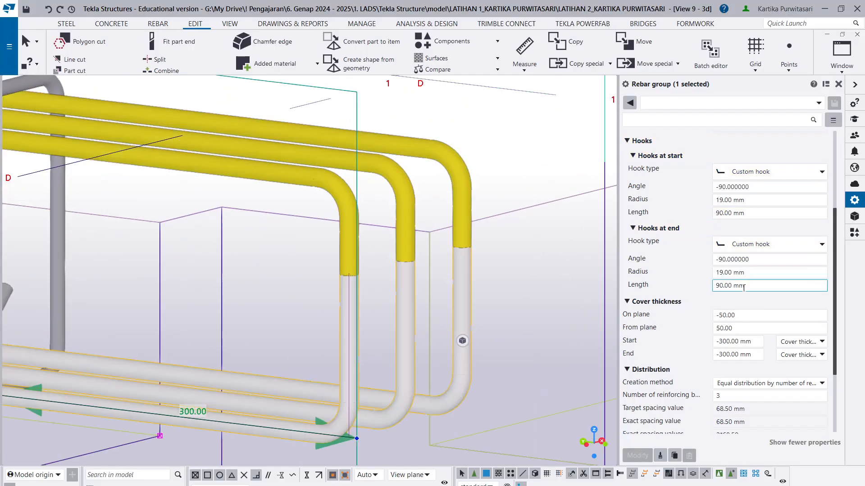
drag(720, 285, 718, 286)
text(4)
click(721, 213)
text(4)
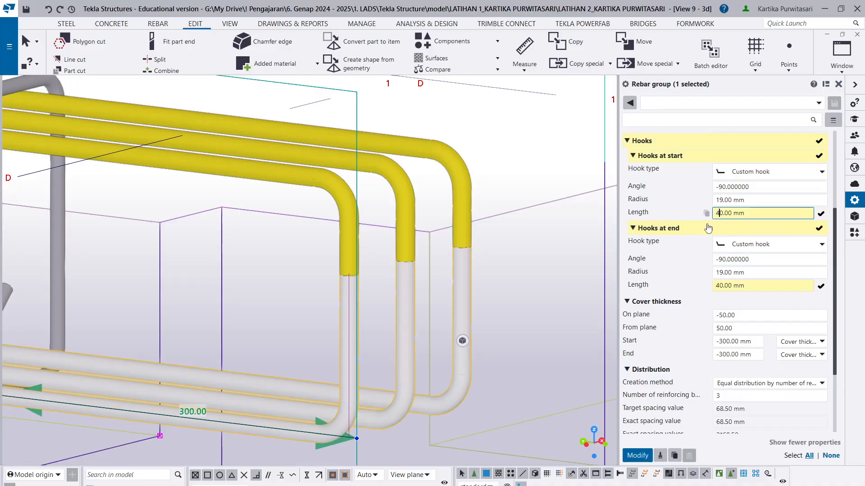
click(638, 456)
- Examine the upper and lower main bars' hooks at the grid D and grid E ends of the sloof beam
scroll(360, 288, down, 5)
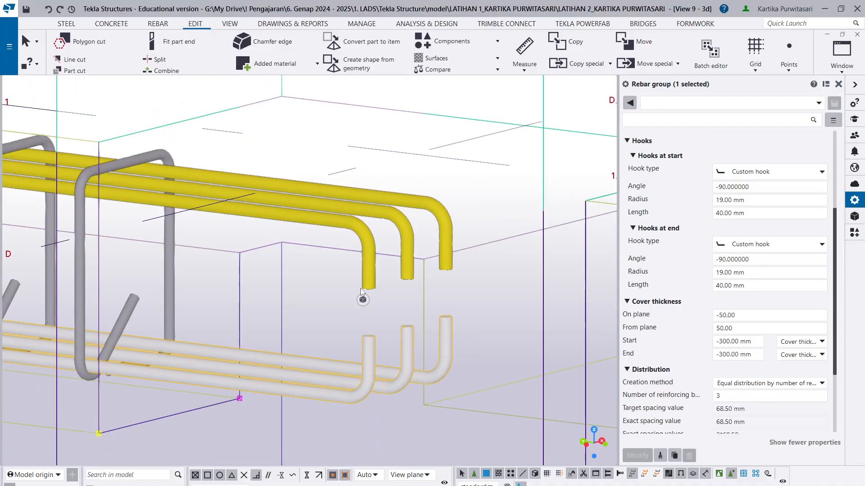
scroll(393, 272, down, 3)
click(196, 351)
scroll(196, 352, down, 3)
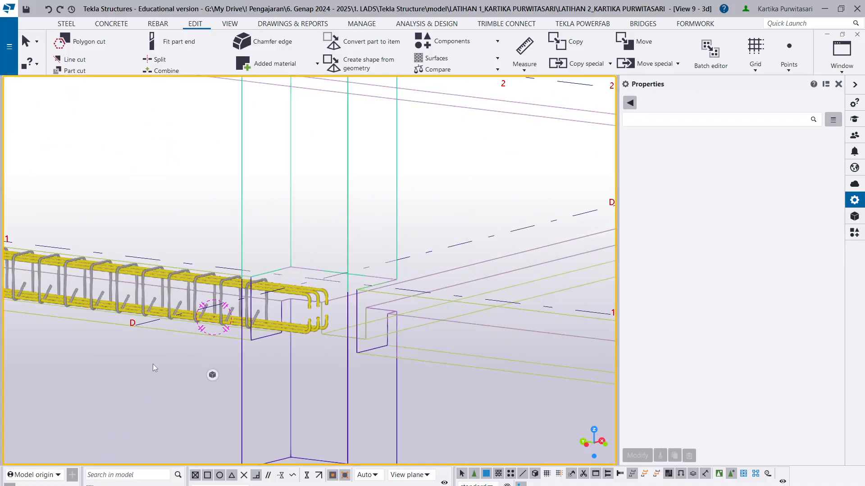
middle_drag(152, 364, 572, 287)
middle_drag(74, 221, 370, 313)
middle_drag(81, 291, 473, 338)
scroll(399, 315, up, 5)
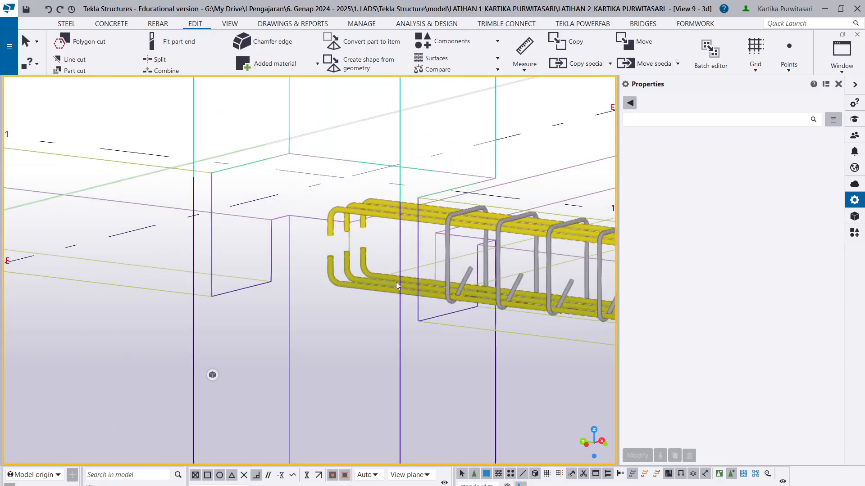
scroll(409, 276, down, 3)
scroll(297, 268, down, 4)
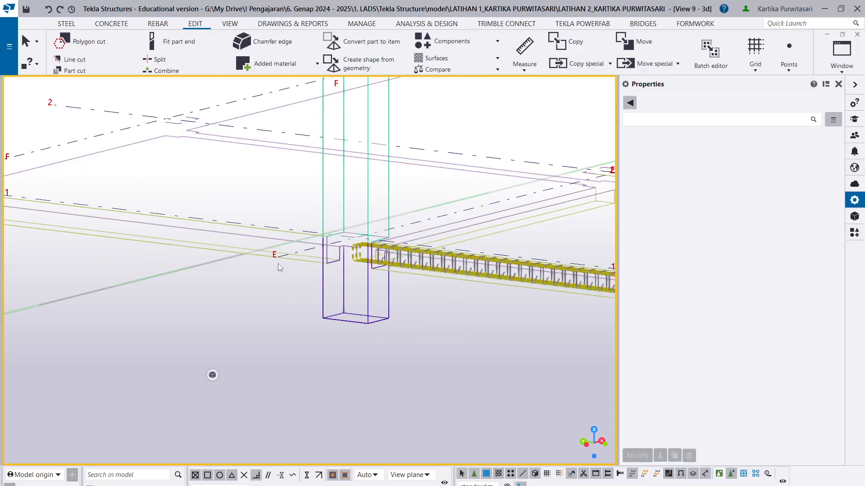
- Switch to the TUGAS PENULANGAN BETON BERTULANG document in Revu and look through the sloof and column reinforcement details
click(168, 485)
click(94, 470)
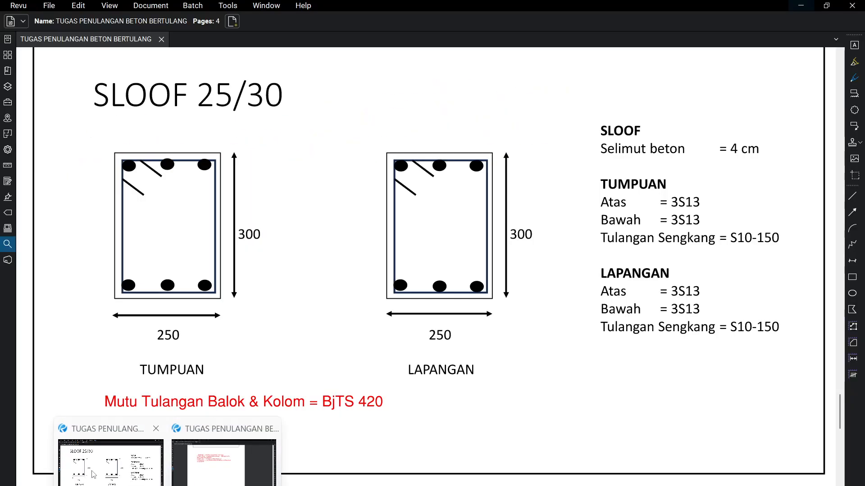
scroll(293, 315, down, 1)
scroll(555, 219, up, 15)
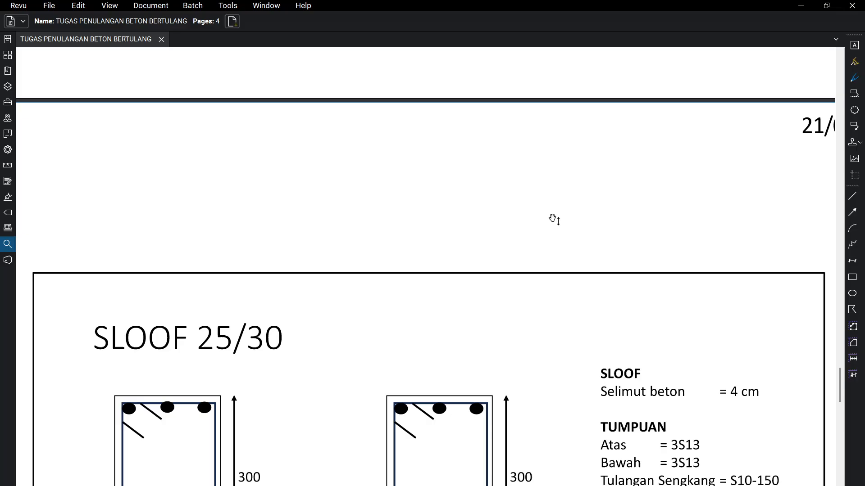
scroll(538, 211, up, 13)
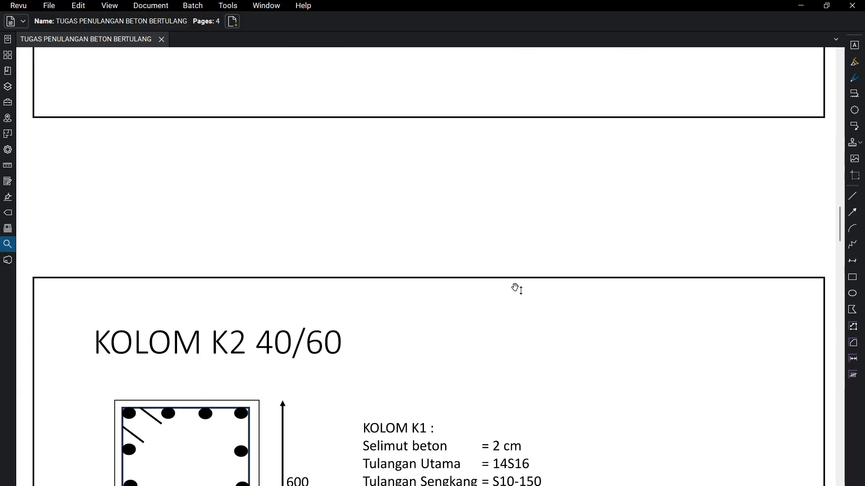
scroll(512, 302, down, 16)
scroll(594, 245, up, 6)
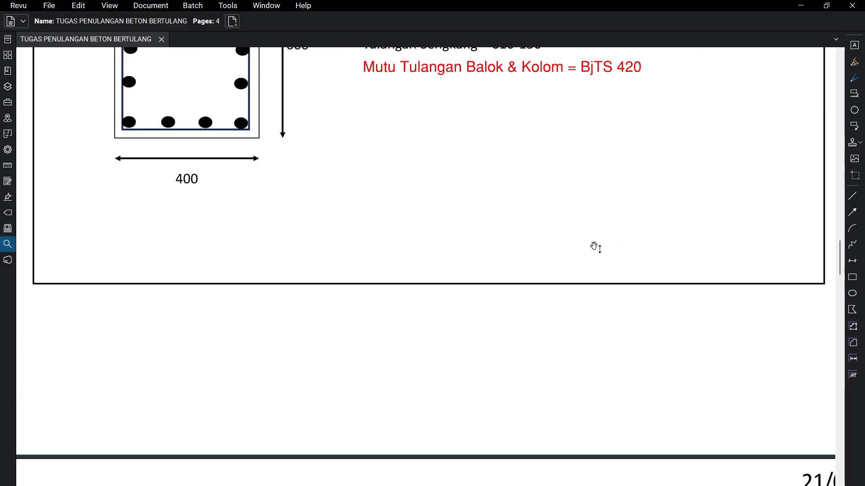
- Return to Tekla Structures, redraw the 3D view and examine the gridline 1 sloof beam's reinforcement end at grid B
click(800, 6)
scroll(472, 249, down, 5)
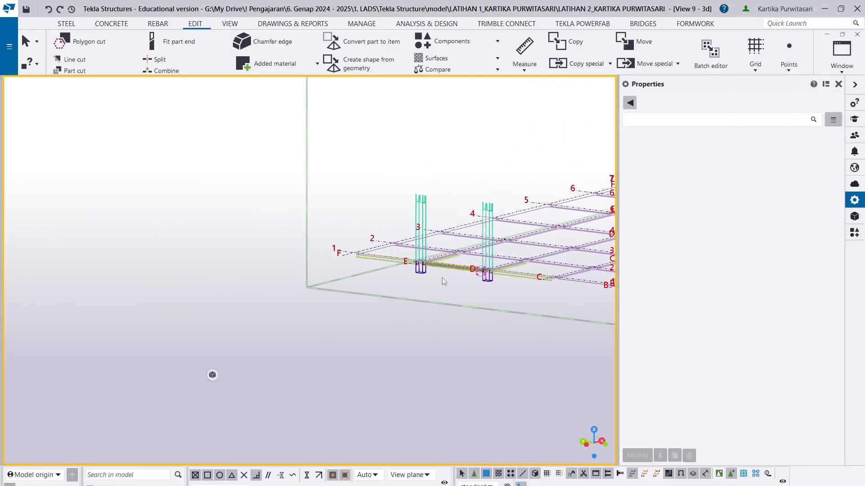
middle_drag(442, 278, 108, 279)
right_click(293, 326)
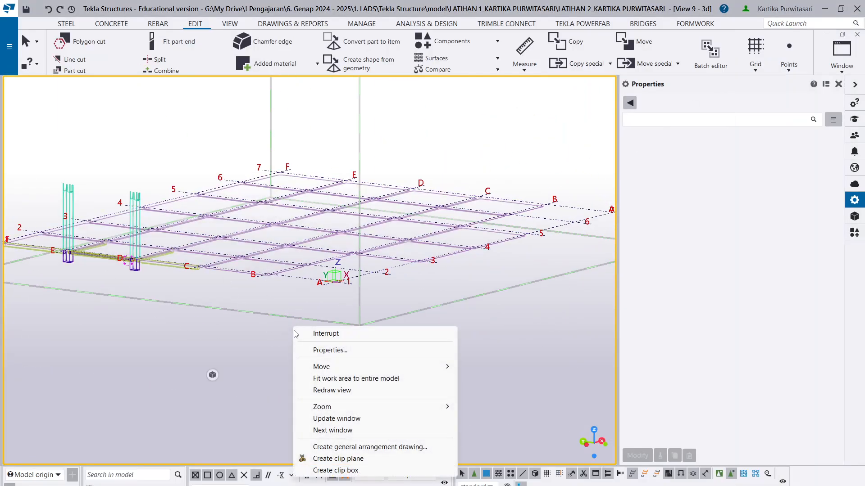
click(345, 390)
scroll(212, 284, up, 10)
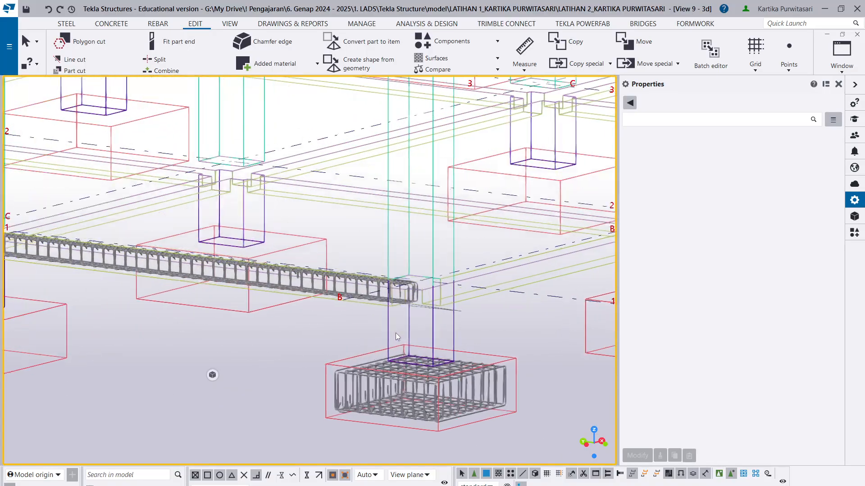
ctrl+middle_drag(404, 309, 158, 223)
scroll(301, 329, up, 6)
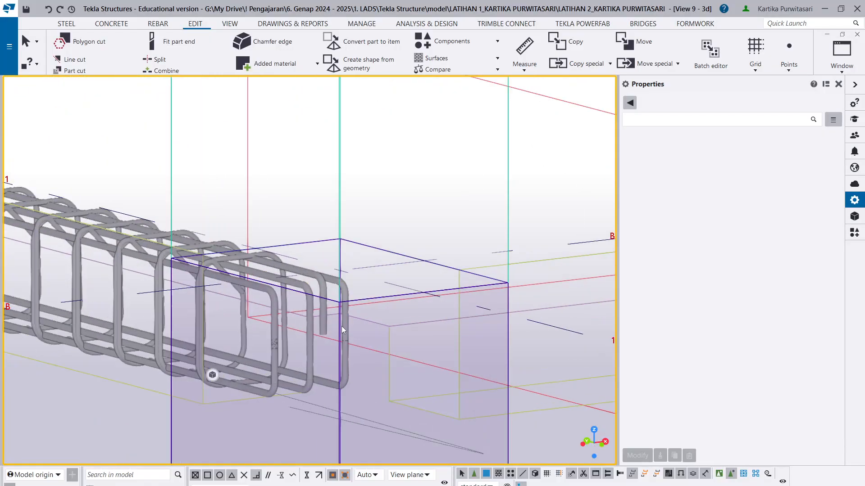
ctrl+middle_drag(338, 341, 280, 342)
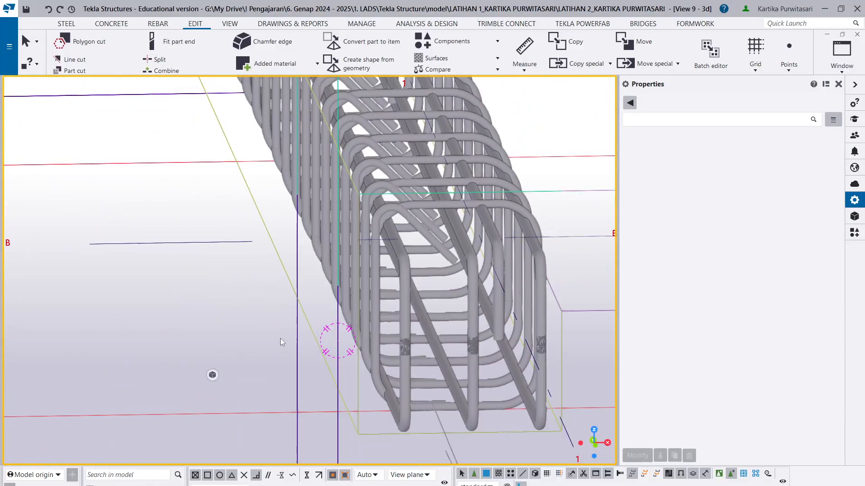
- Switch to the reinforcement document in Revu and add the text note "1/4*6000 = 1500" below the BALOK B1 40/70 title
click(167, 485)
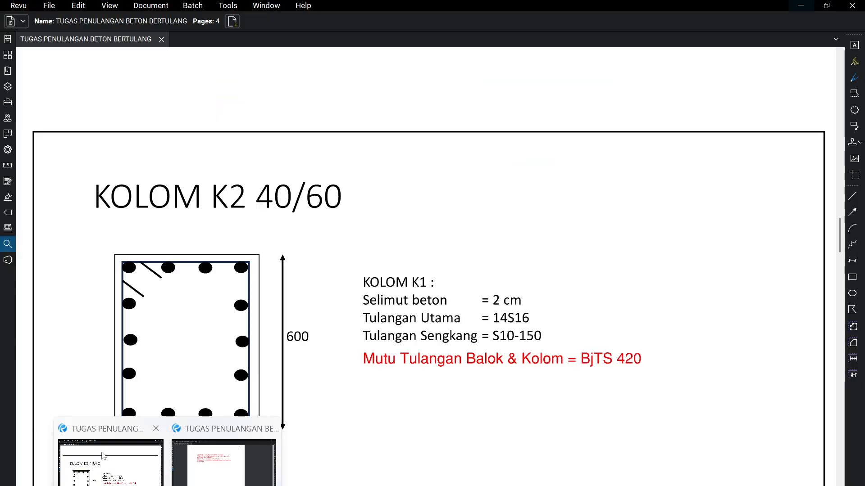
click(101, 455)
scroll(212, 318, down, 12)
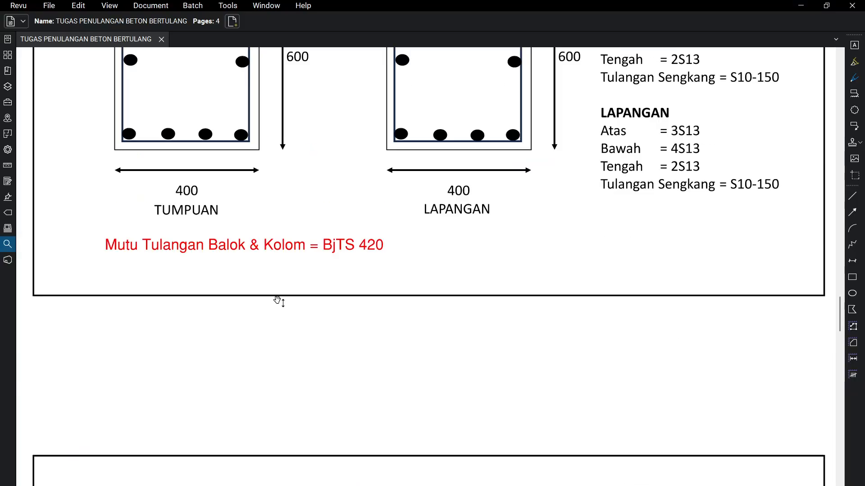
scroll(278, 292, up, 2)
scroll(229, 221, up, 4)
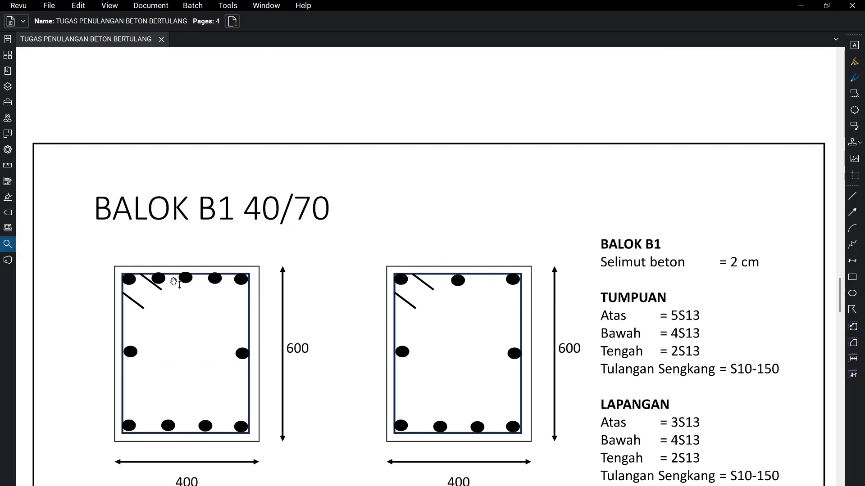
scroll(305, 302, down, 6)
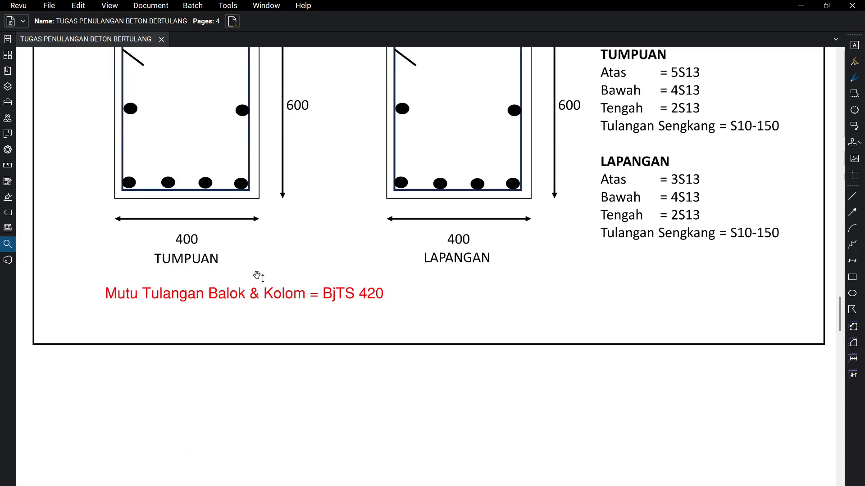
scroll(257, 276, up, 4)
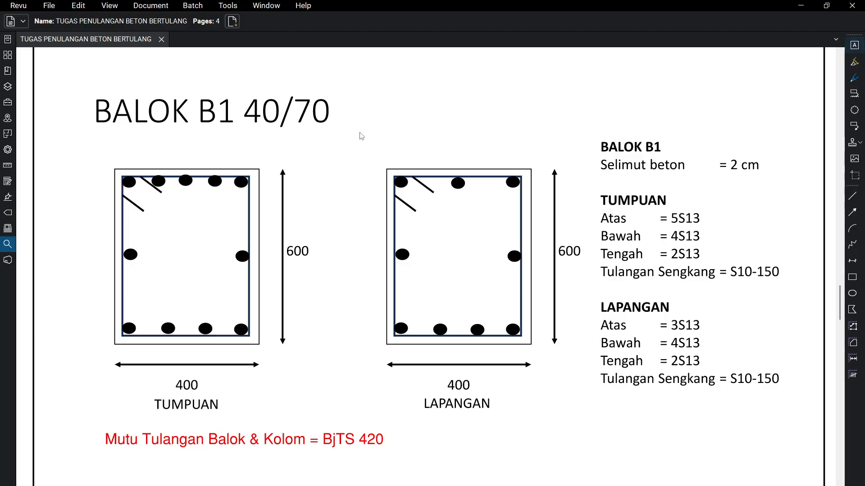
drag(118, 131, 311, 163)
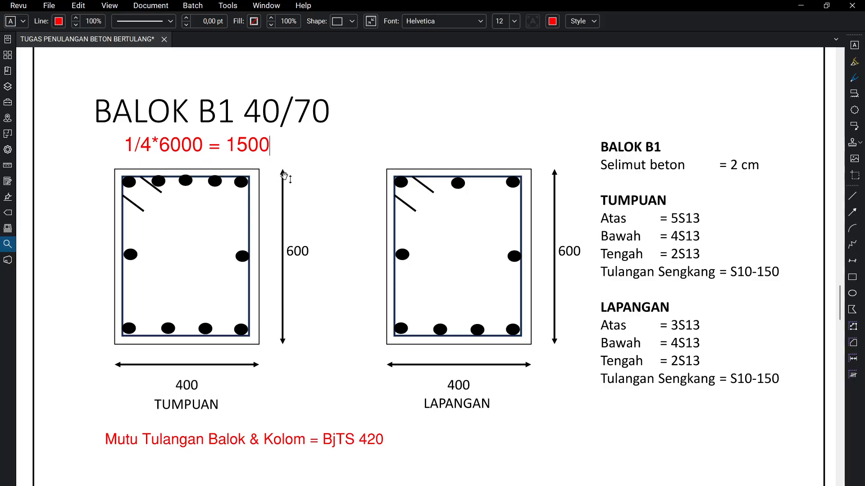
click(364, 168)
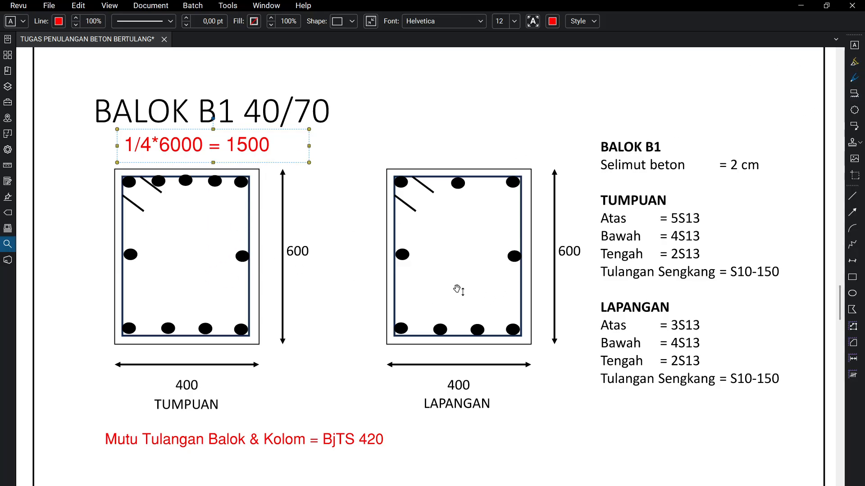
- Return to Tekla Structures and set the start and end hook lengths of the beam's lower main bar group to 40 mm
click(801, 4)
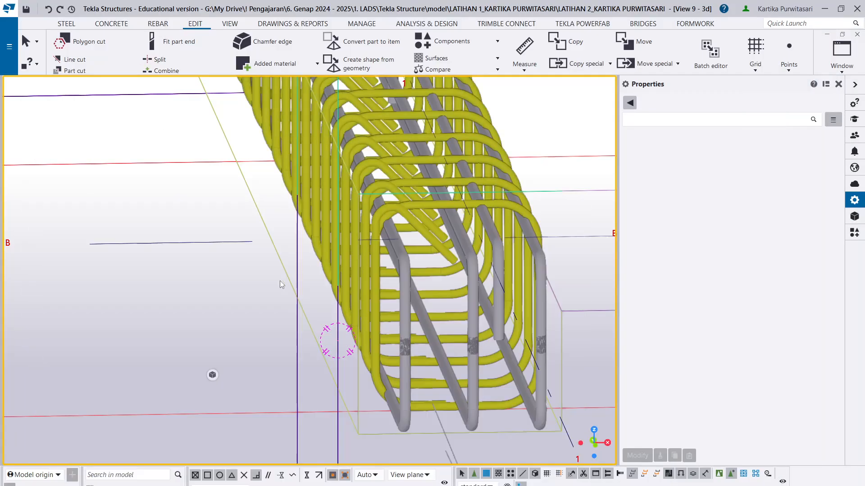
scroll(407, 334, down, 6)
scroll(436, 352, up, 4)
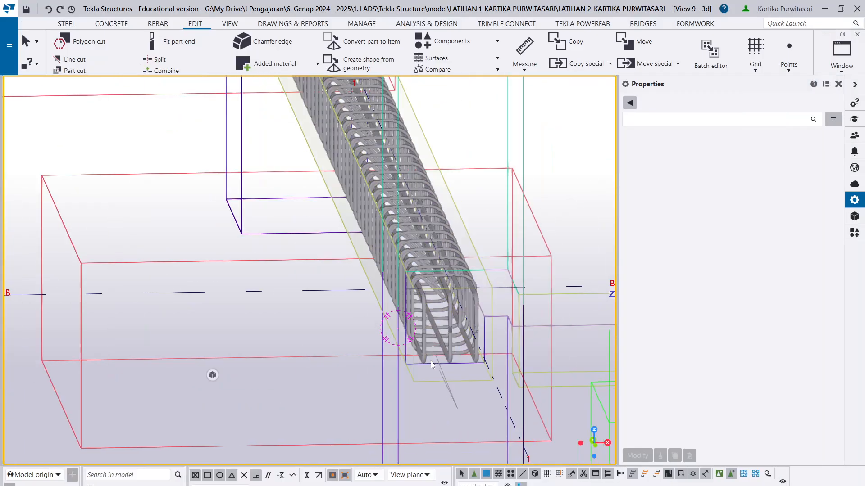
scroll(399, 340, down, 2)
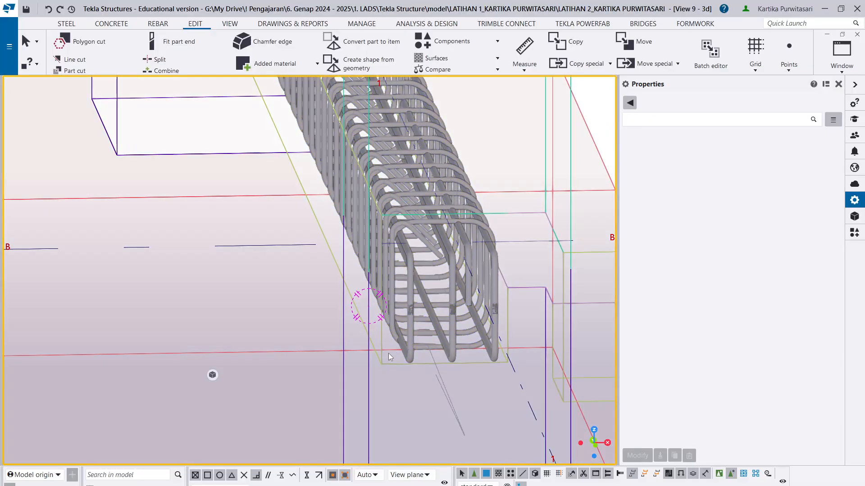
ctrl+middle_drag(389, 353, 409, 358)
scroll(344, 280, up, 2)
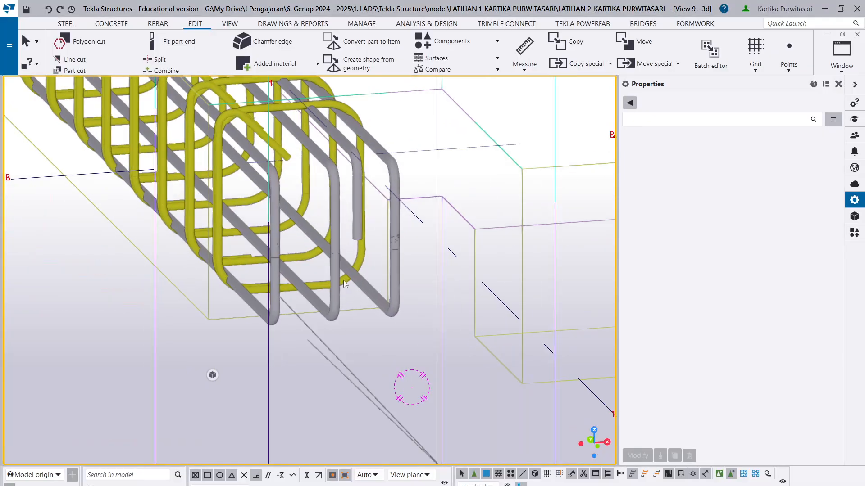
click(334, 243)
scroll(487, 271, down, 2)
click(757, 213)
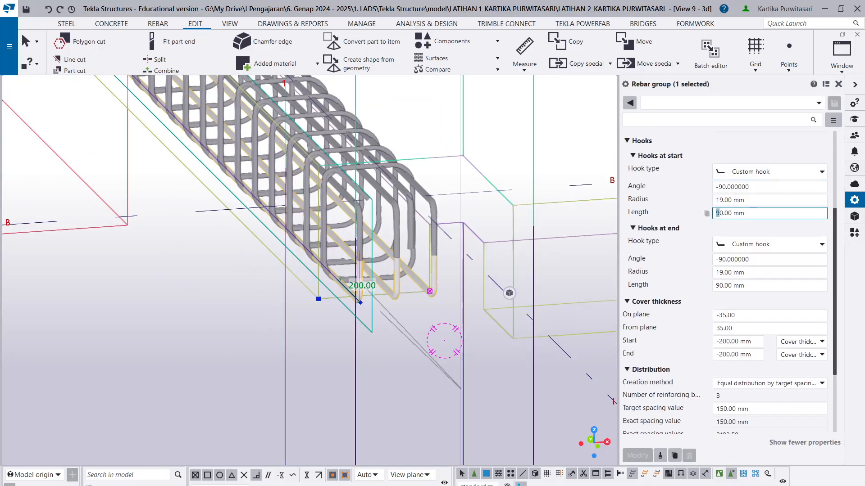
text(4)
drag(720, 285, 714, 285)
text(4)
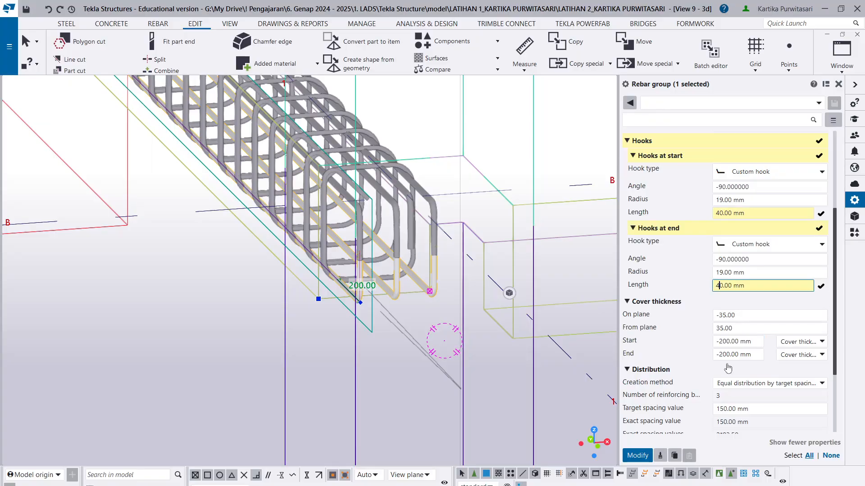
click(637, 455)
- Change the start and end hook types of the beam's upper main bar group to Custom hook
scroll(487, 250, up, 4)
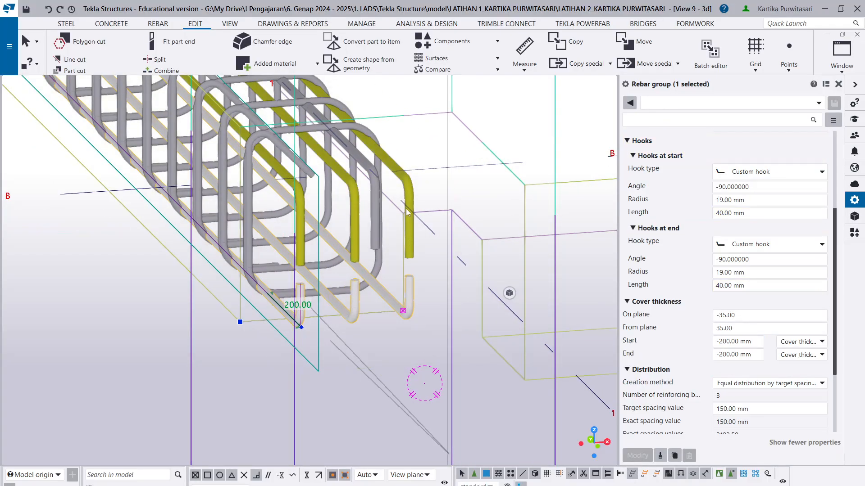
click(406, 209)
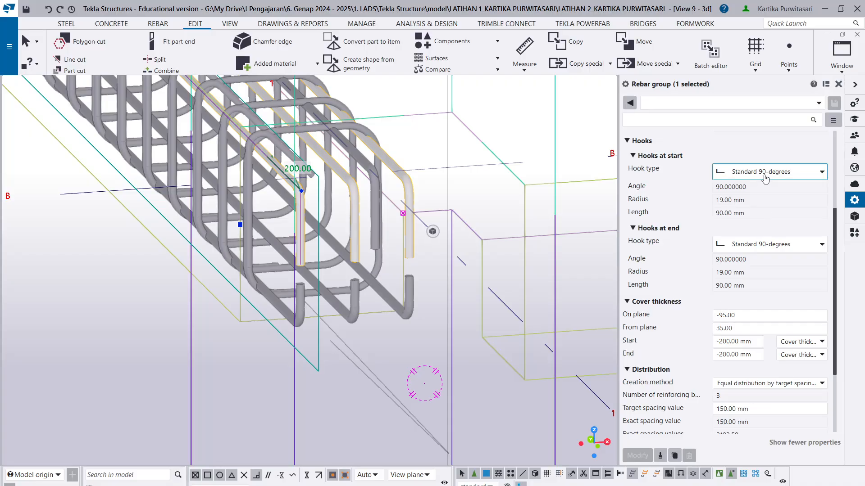
click(720, 174)
click(745, 250)
click(736, 228)
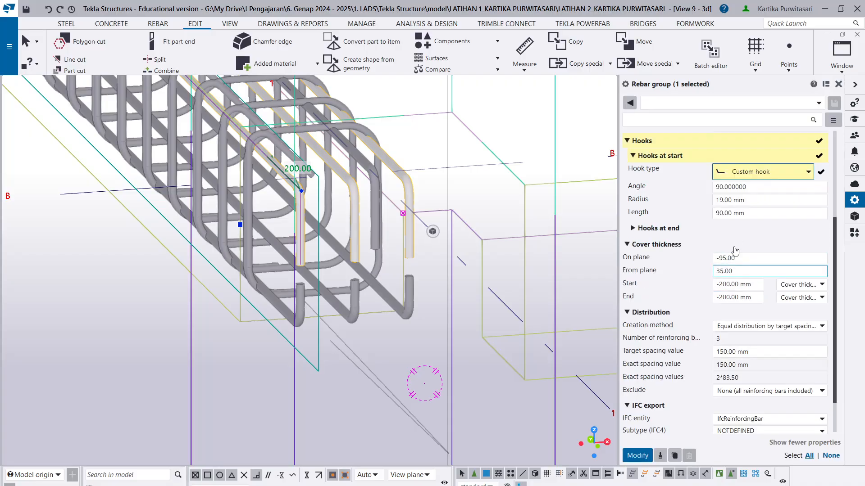
click(722, 229)
click(738, 246)
click(751, 326)
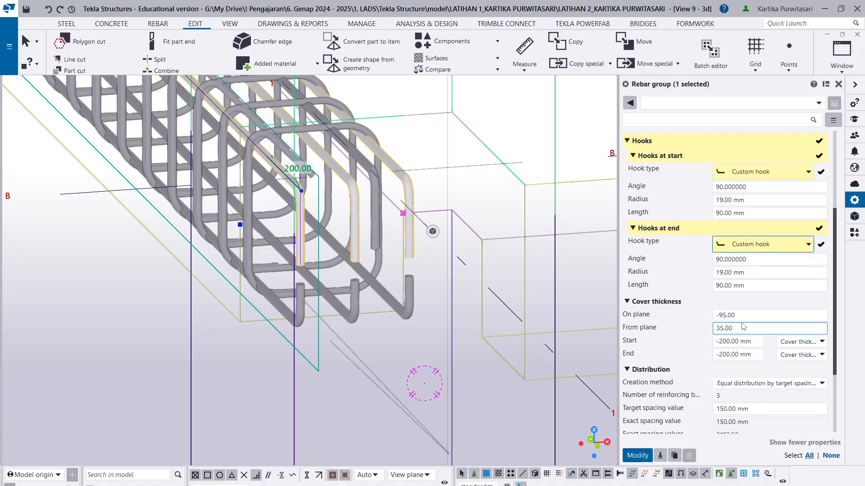
- Set both hook lengths of the upper main bar group to 40 mm and apply the changes
click(719, 213)
key(BackSpace)
text(4)
click(720, 285)
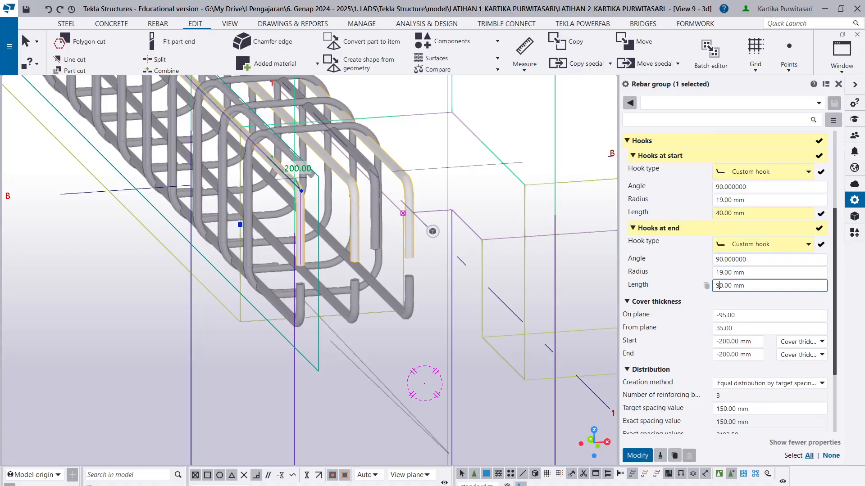
key(BackSpace)
text(4)
click(636, 457)
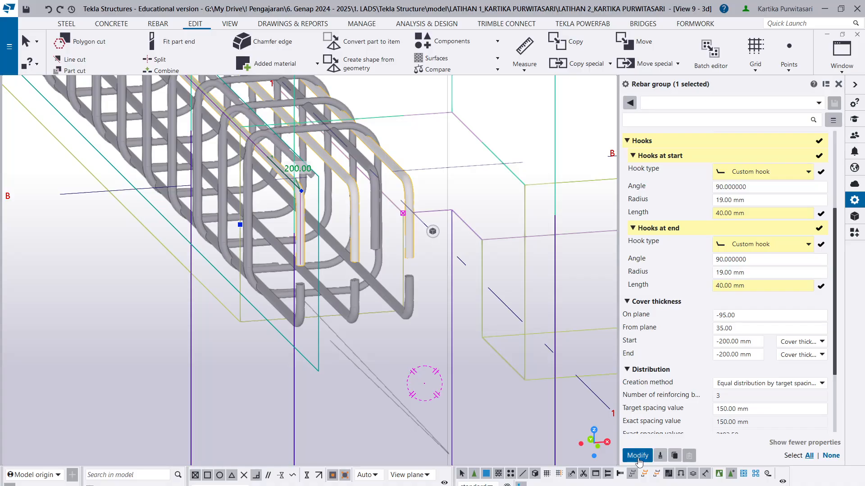
- Change the start hook of the single bar between the upper main bars to a Custom hook 40 mm long
scroll(331, 231, down, 4)
scroll(324, 172, up, 3)
scroll(343, 196, up, 3)
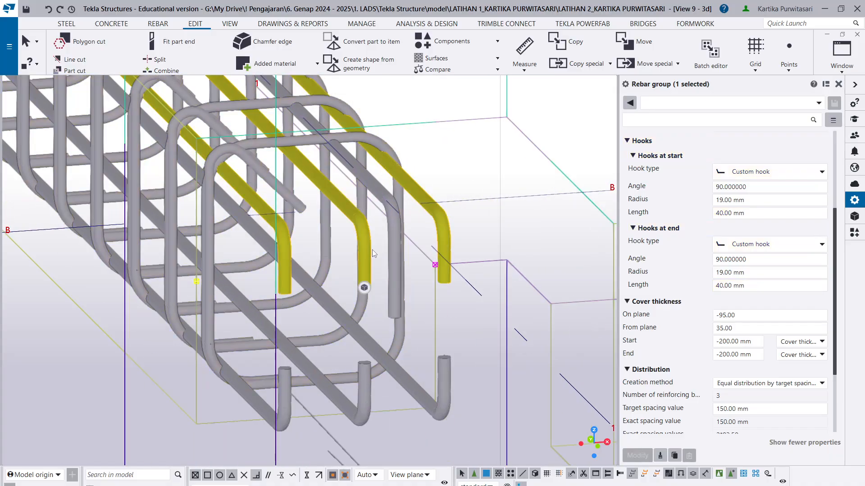
ctrl+middle_drag(372, 249, 344, 234)
scroll(383, 250, up, 2)
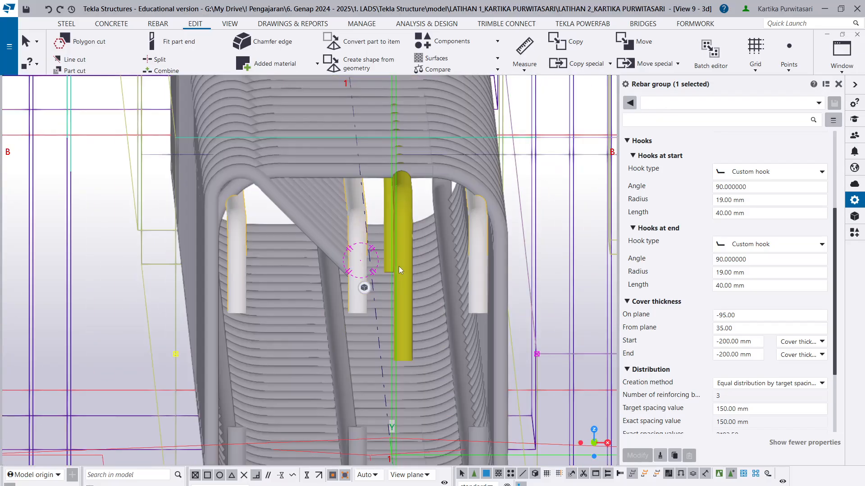
click(399, 267)
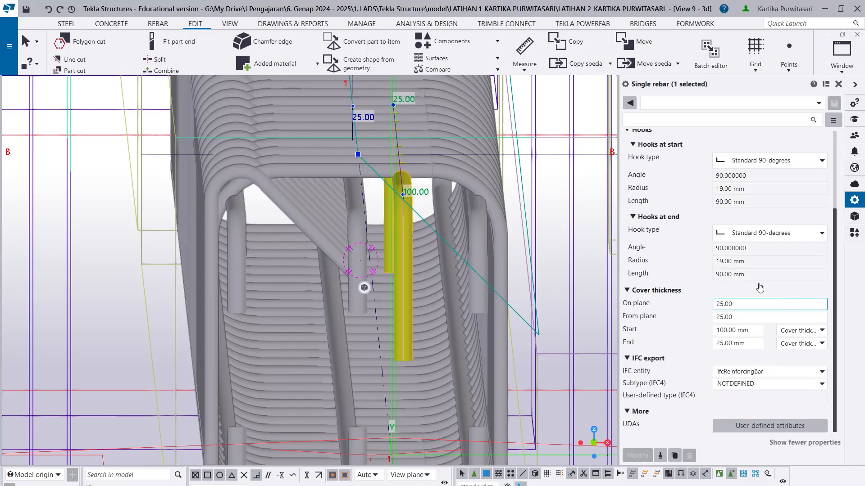
click(738, 161)
click(770, 244)
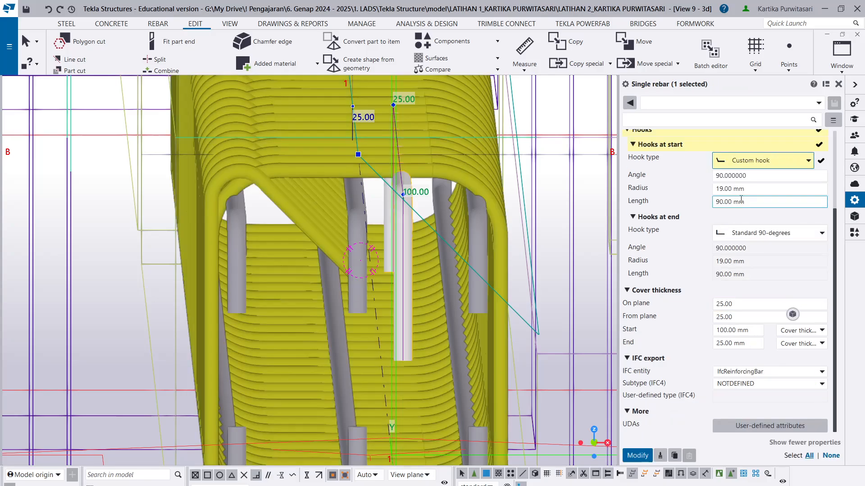
drag(721, 203, 709, 204)
text(4)
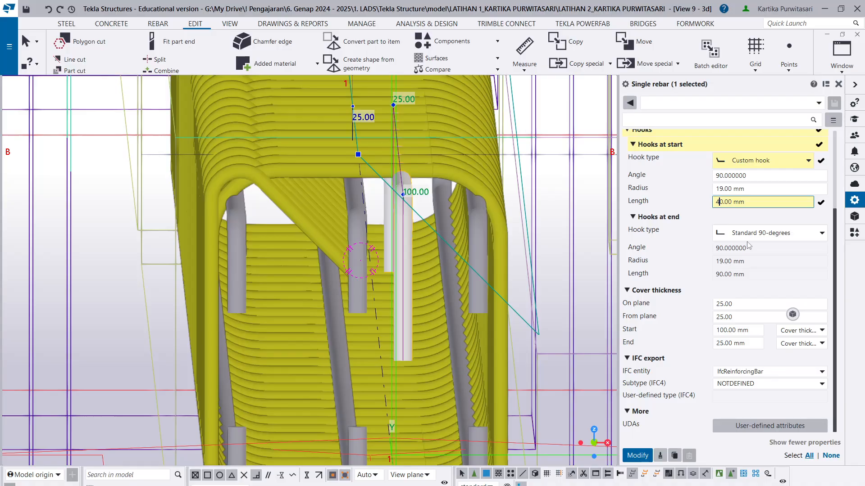
- Change the single bar's end hook to a Custom hook 40 mm long and apply both hook changes
click(746, 240)
click(745, 316)
drag(720, 274, 704, 279)
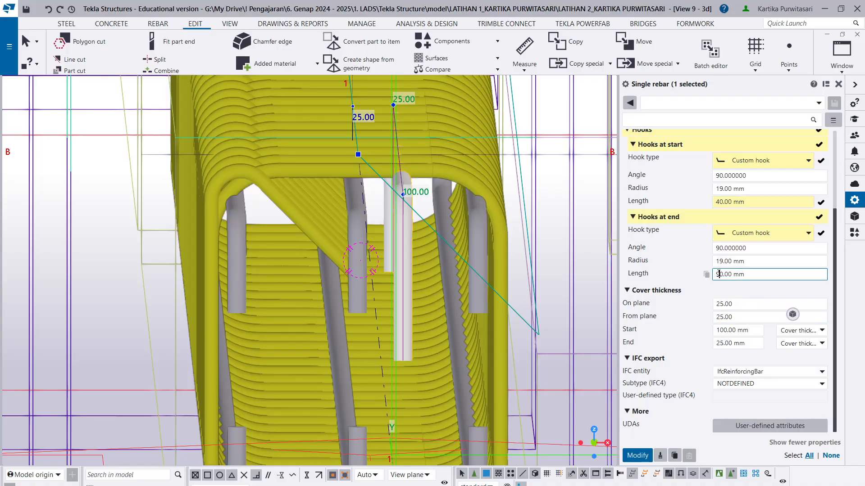
text(4)
click(637, 455)
- Examine the main bars' shortened hooks along the gridline 1 sloof beams, from grid B to the grid D end
scroll(417, 315, down, 6)
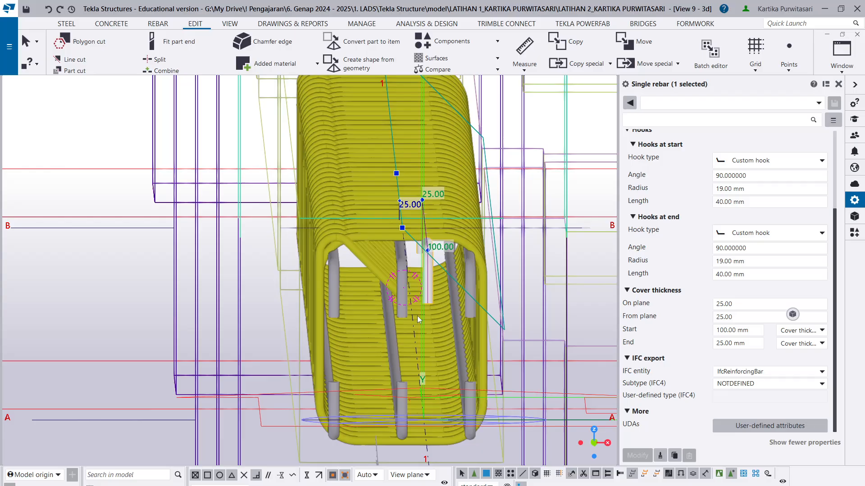
scroll(342, 204, up, 3)
scroll(314, 277, down, 2)
ctrl+middle_drag(315, 276, 304, 304)
scroll(465, 243, down, 6)
middle_drag(307, 208, 526, 290)
scroll(526, 290, up, 1)
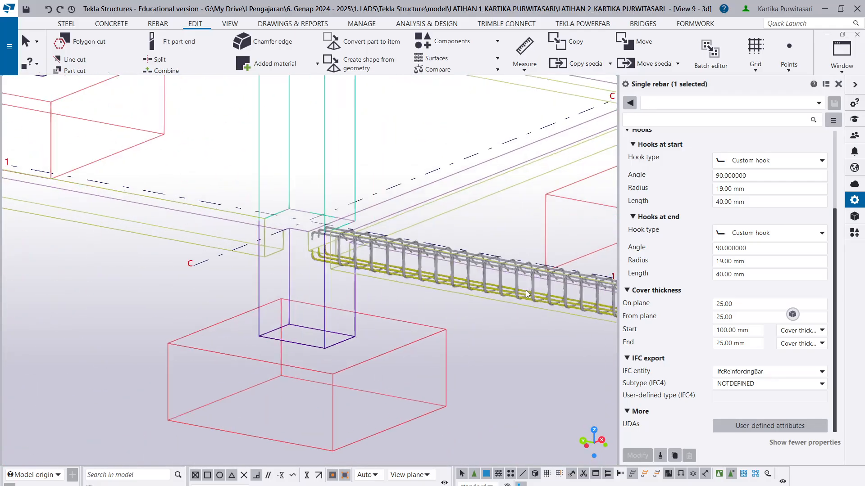
scroll(525, 290, down, 2)
scroll(357, 265, down, 3)
scroll(90, 227, up, 3)
scroll(204, 249, up, 3)
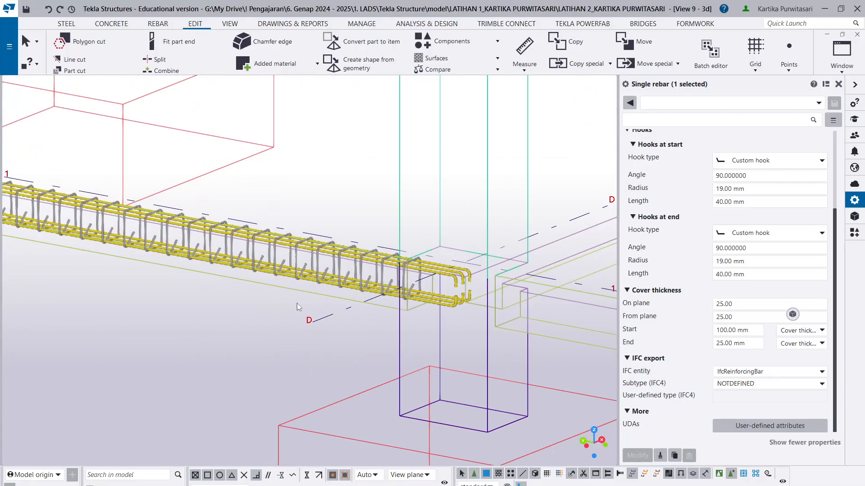
scroll(489, 279, up, 1)
scroll(488, 277, up, 2)
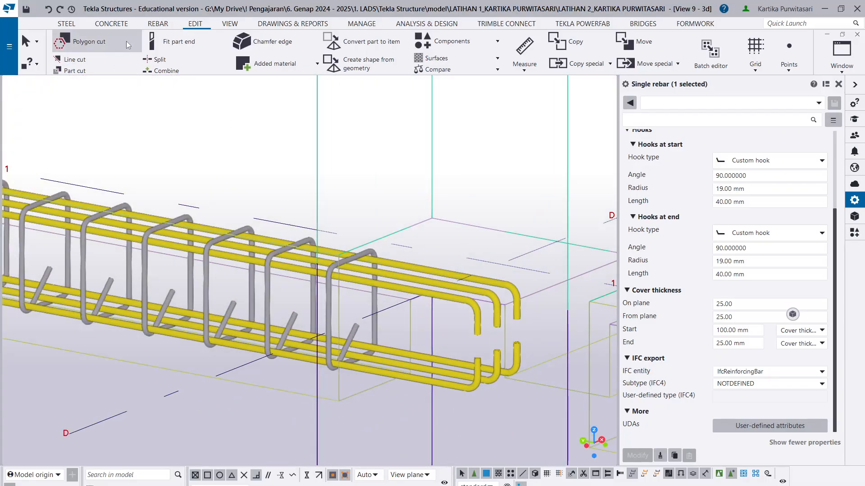
- Start the Single bar command, with the new bar's class set to 2 and its name to TbTul
click(156, 24)
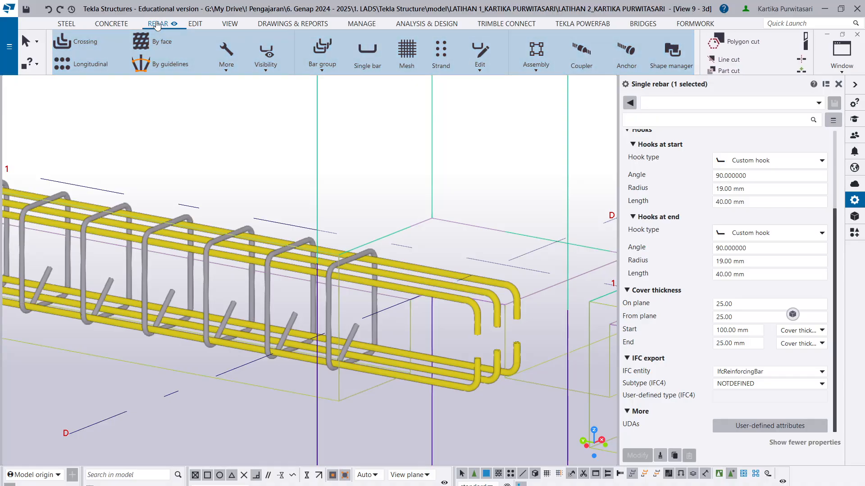
click(366, 58)
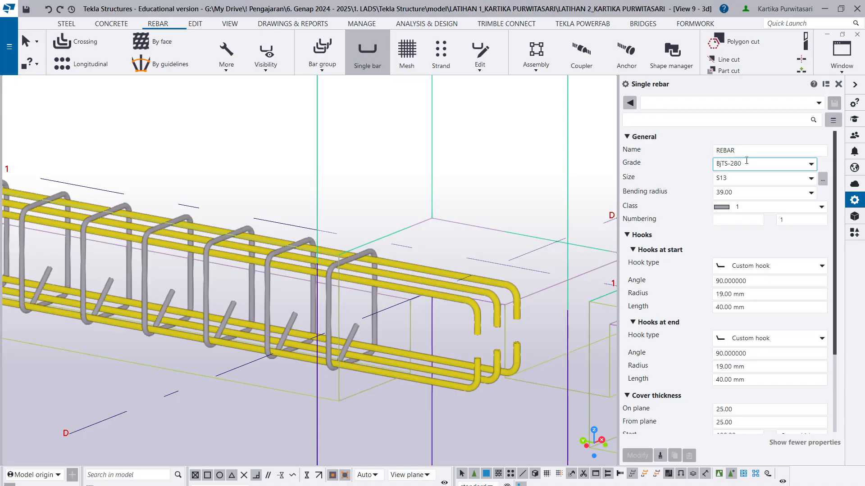
click(755, 207)
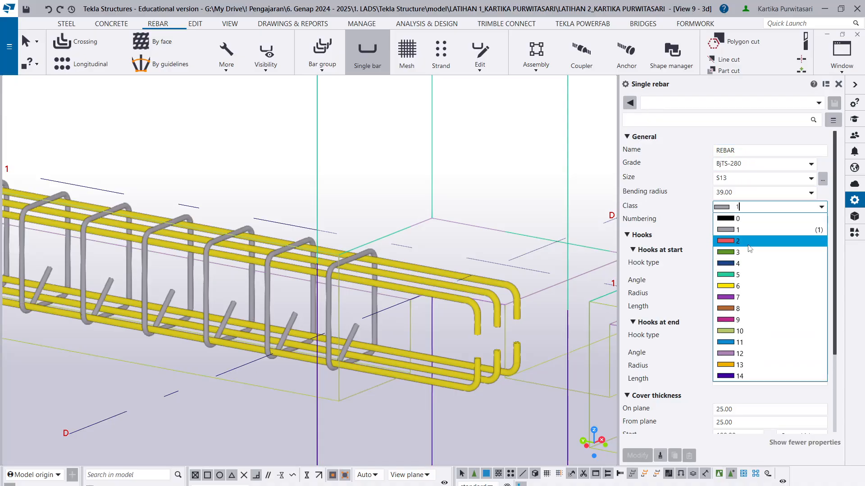
click(735, 236)
click(722, 149)
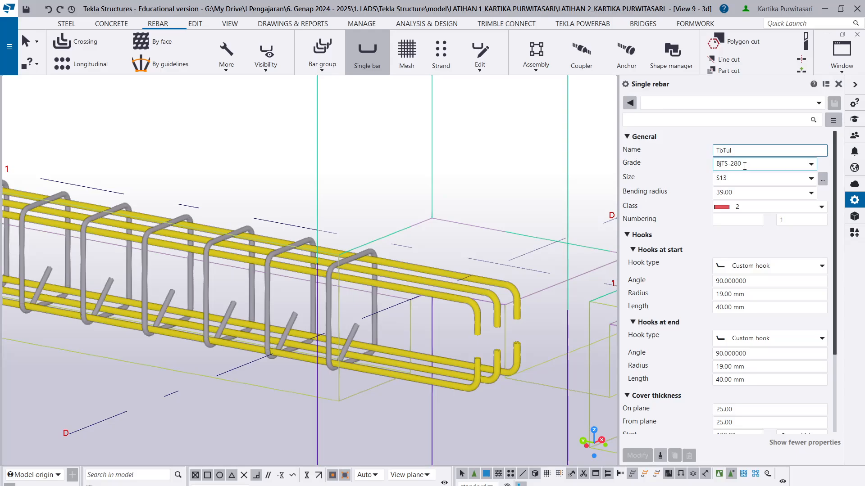
- Keep size S13 for the new single bar and set its bending radius to 19.00
click(811, 180)
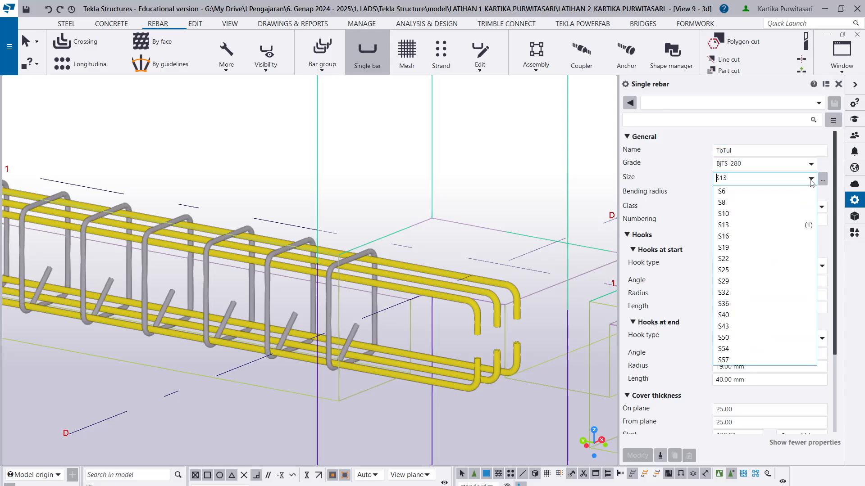
click(780, 182)
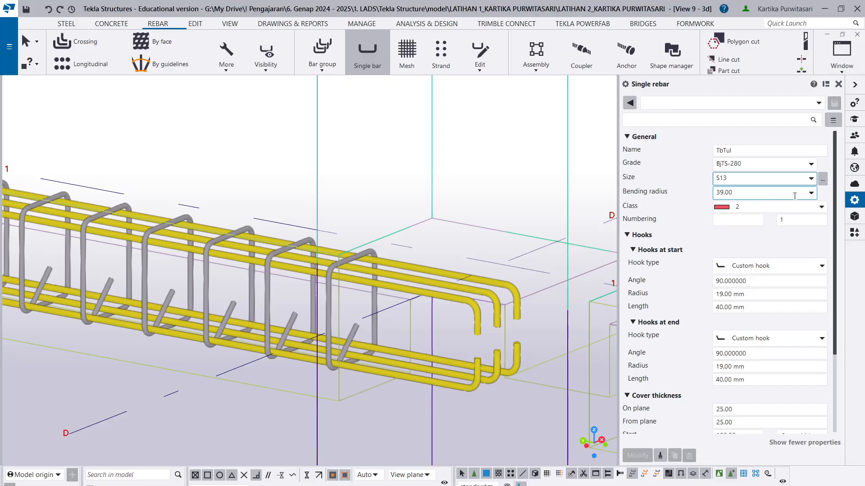
click(811, 194)
click(743, 206)
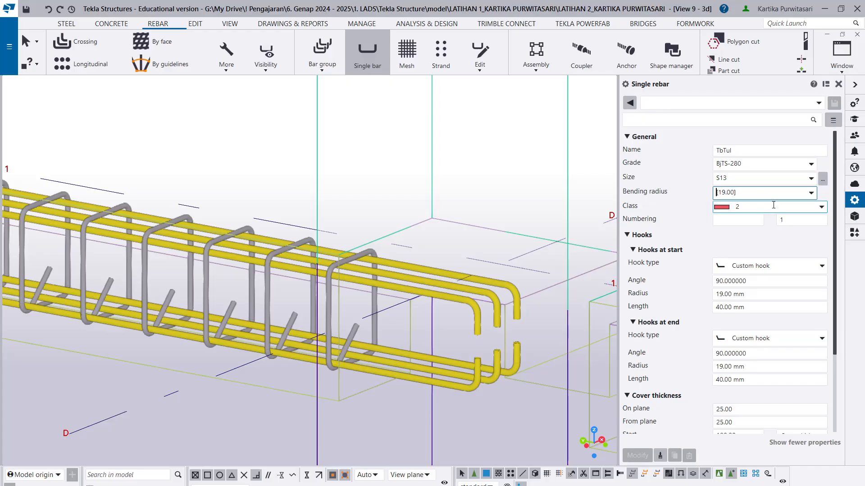
- Set the new single bar's grade to BjTS-420
scroll(768, 261, down, 1)
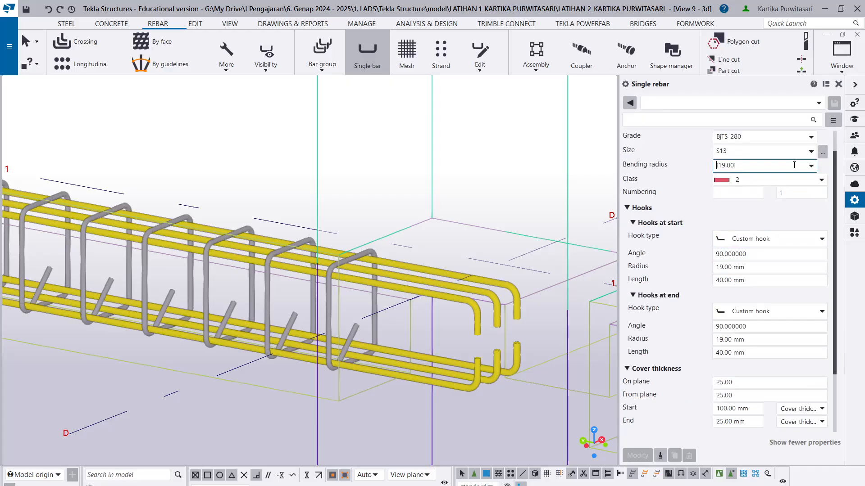
scroll(795, 167, up, 1)
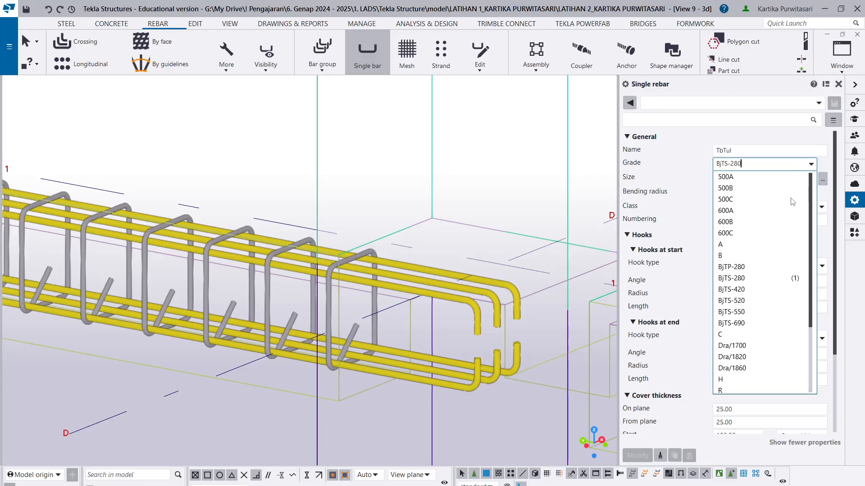
click(760, 301)
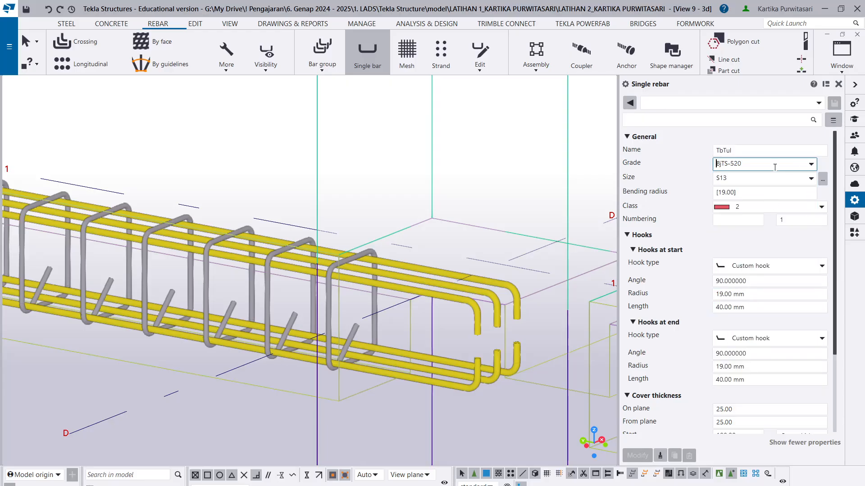
click(810, 164)
click(760, 291)
click(738, 236)
click(716, 236)
- Try to lay the TbTul bar along the gridline 1 sloof beam, from its grid D end to its grid E end
scroll(728, 332, down, 3)
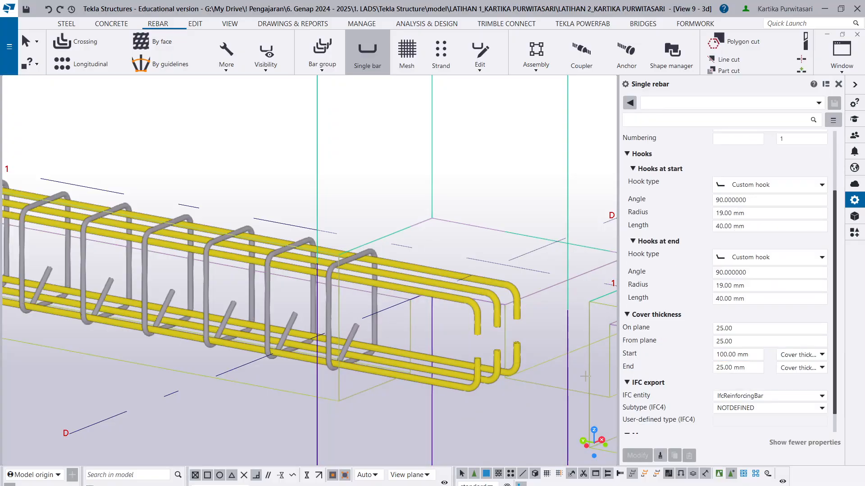
scroll(304, 366, down, 1)
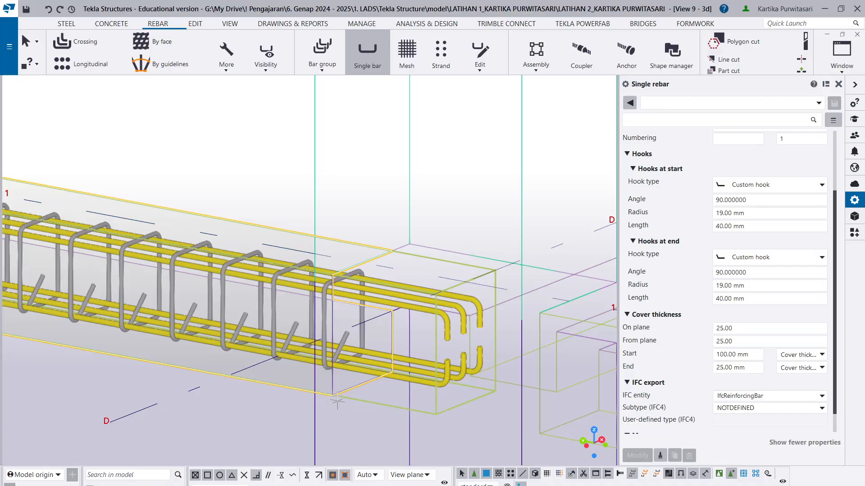
click(465, 282)
scroll(388, 315, down, 6)
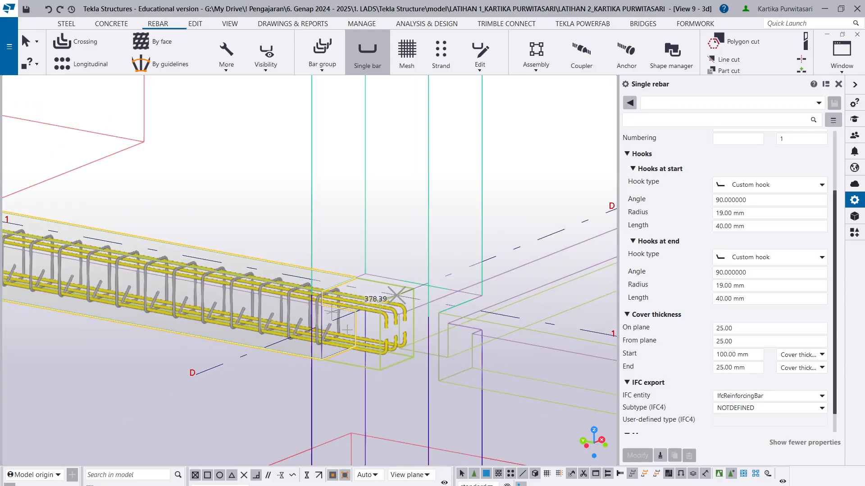
scroll(53, 261, up, 5)
scroll(62, 262, up, 3)
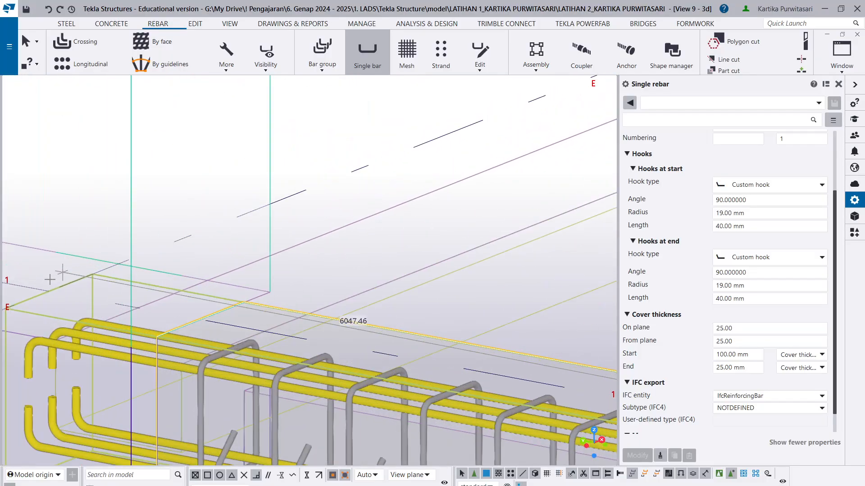
click(49, 291)
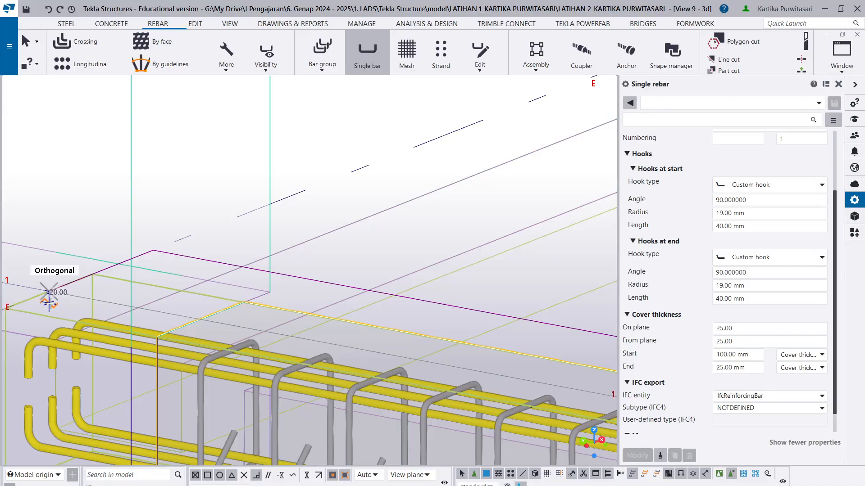
- Try to complete the bar with a third point back at the beam's grid D end, and dismiss the geometry warning
scroll(72, 293, down, 4)
scroll(116, 311, down, 3)
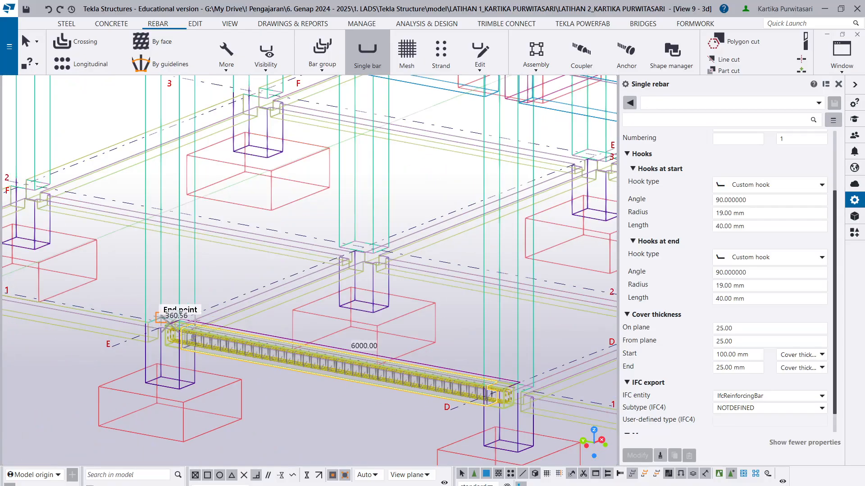
scroll(518, 392, up, 5)
scroll(485, 379, up, 2)
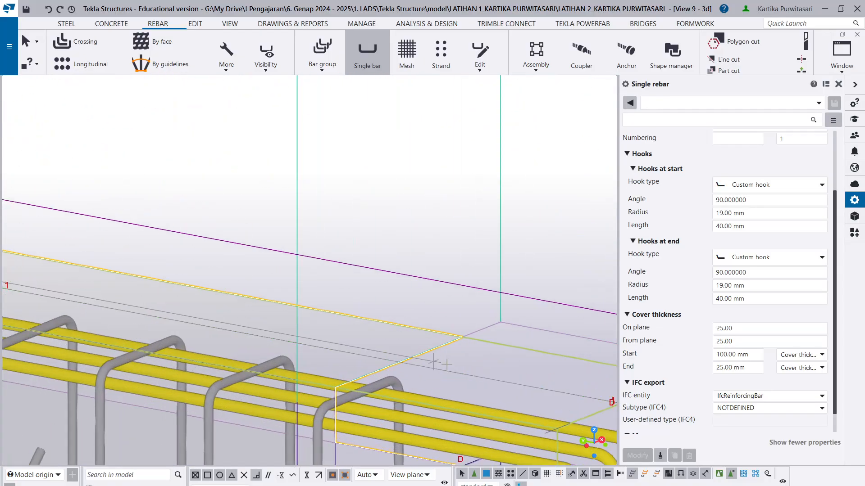
scroll(544, 388, down, 3)
scroll(429, 387, up, 2)
scroll(469, 379, up, 3)
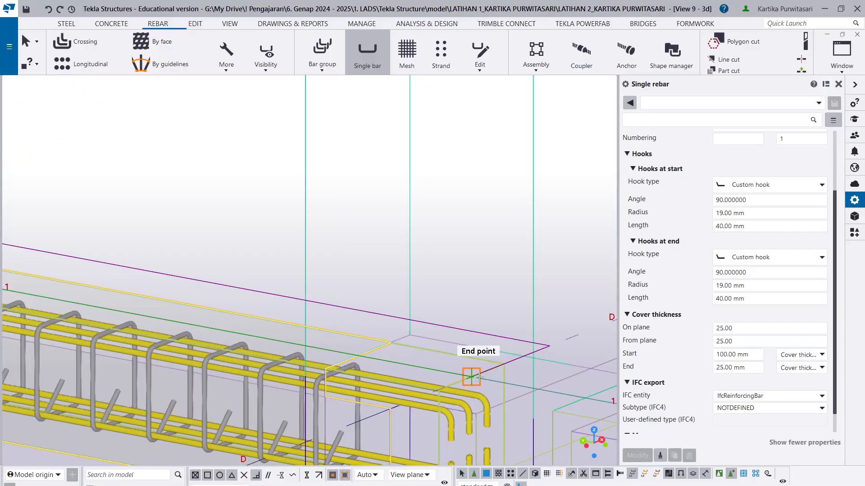
click(469, 376)
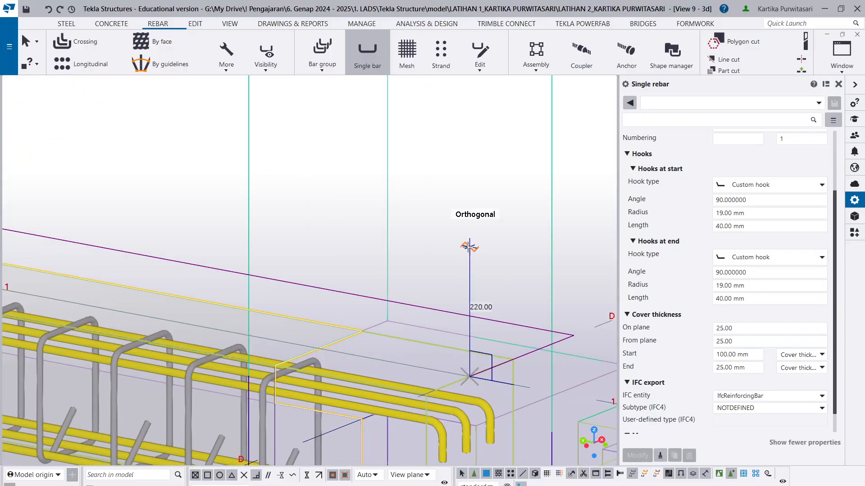
middle_click(470, 247)
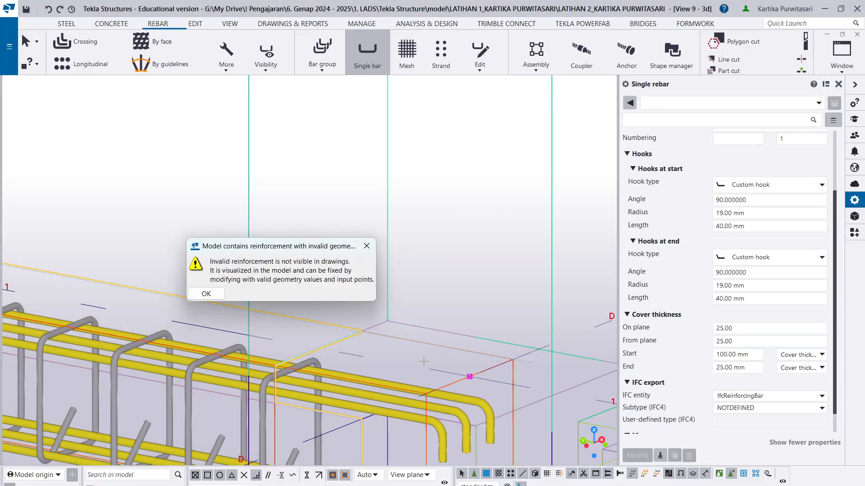
click(206, 293)
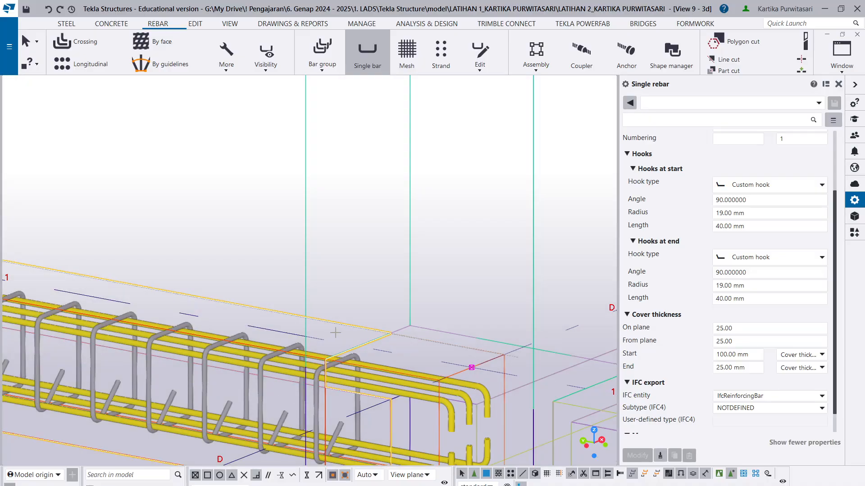
- Try to place a single bar over the beam's full length, using only its grid D and grid E end points
scroll(138, 303, down, 5)
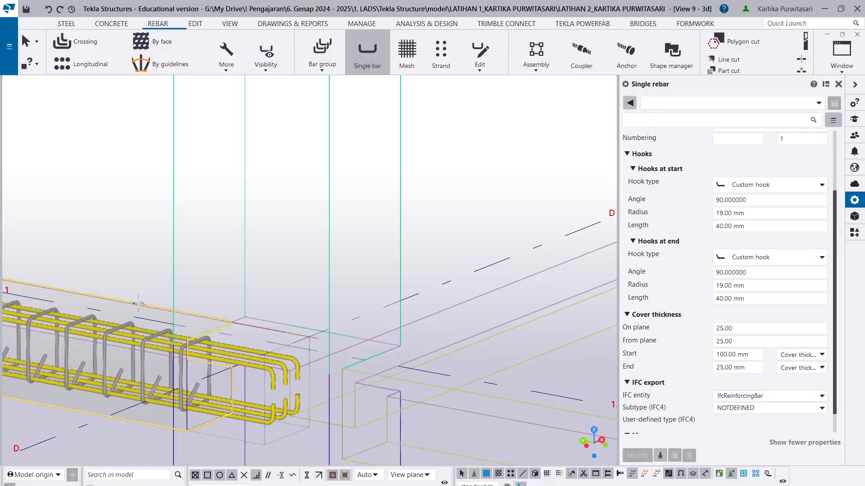
scroll(261, 360, up, 3)
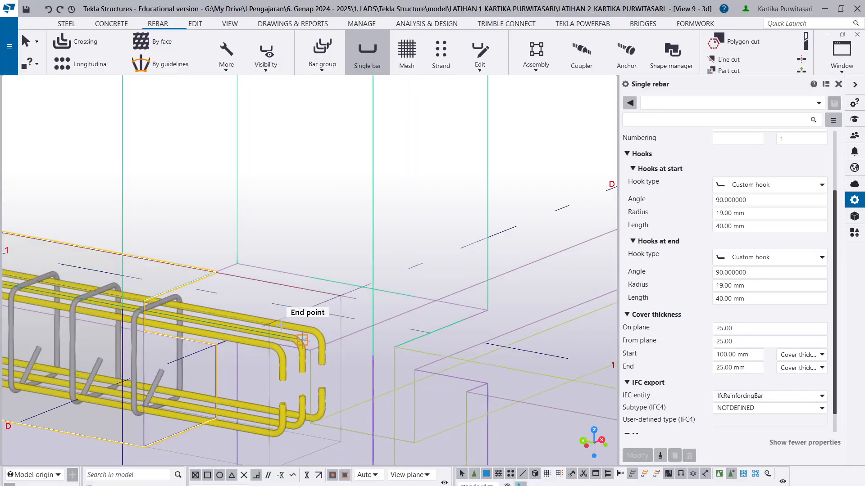
scroll(305, 309, down, 5)
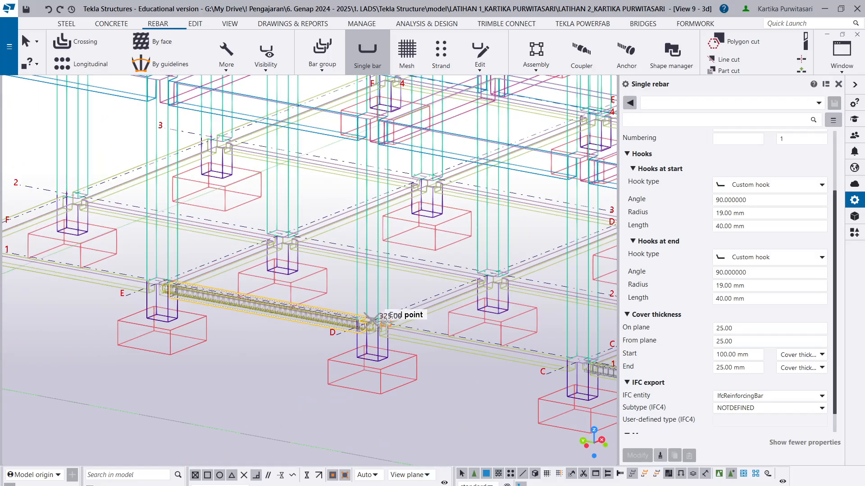
scroll(155, 291, up, 3)
scroll(155, 293, up, 5)
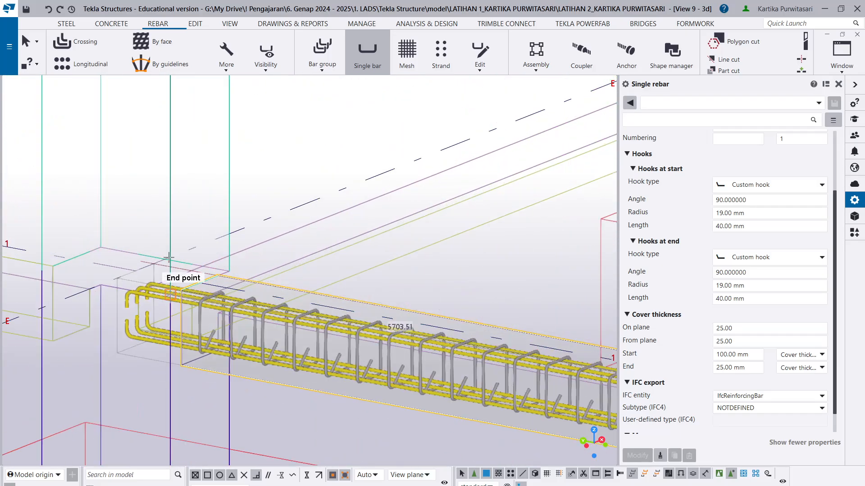
scroll(109, 280, down, 3)
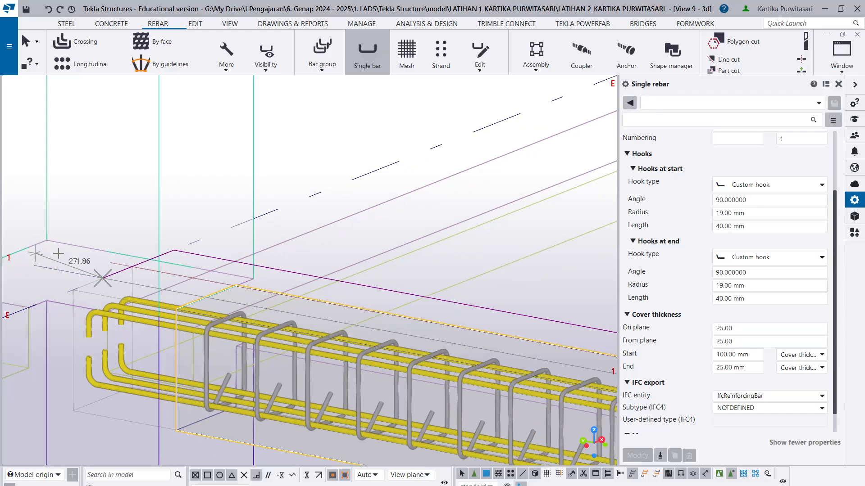
middle_click(85, 269)
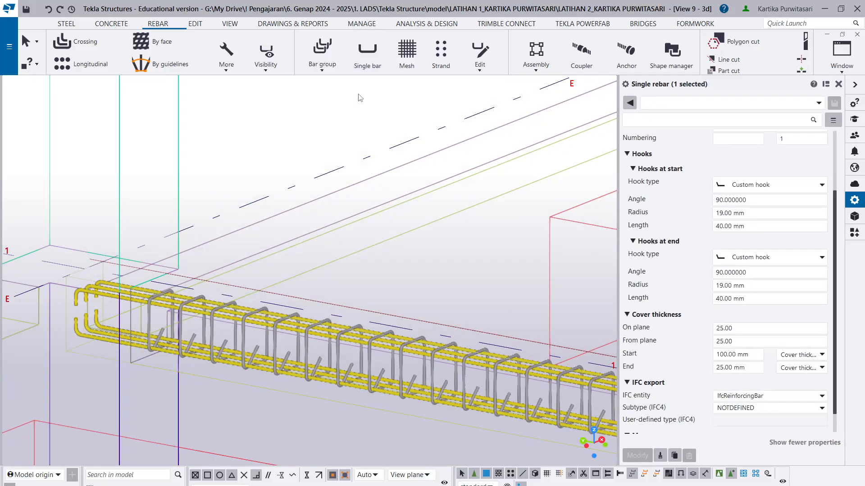
- Start another single bar on the D–E sloof beam, with its first point on the beam's top centreline at the grid D column face
click(364, 63)
scroll(285, 222, down, 4)
scroll(276, 311, down, 3)
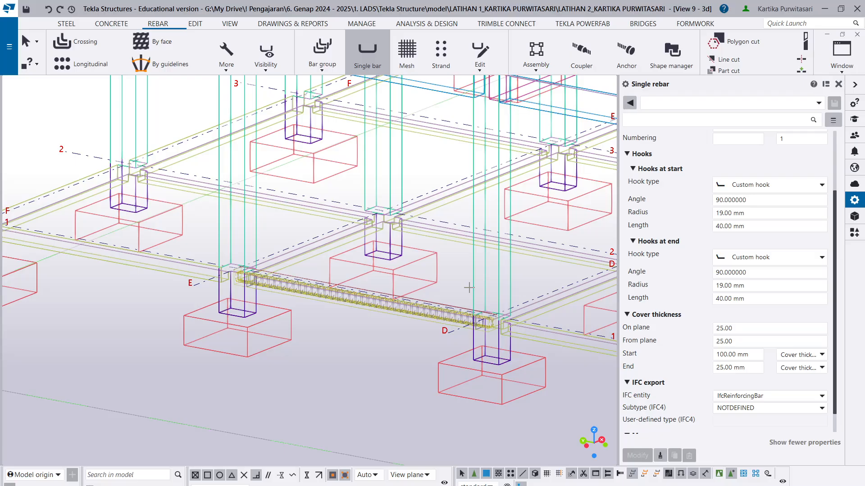
scroll(504, 350, up, 8)
scroll(349, 304, up, 2)
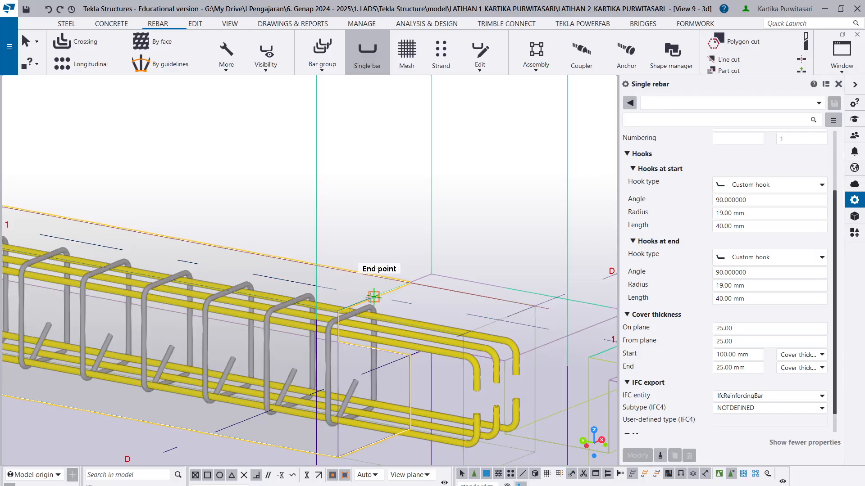
scroll(368, 304, down, 3)
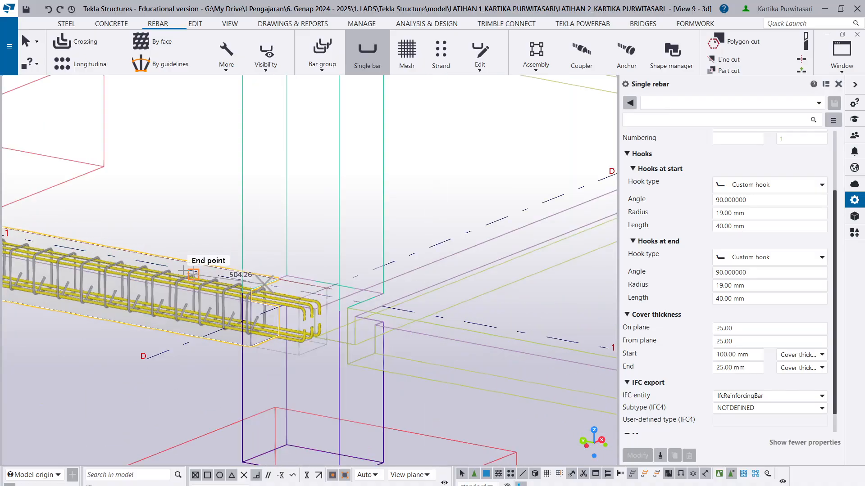
click(264, 283)
- Set the bar's second point 1500 mm from the first, towards grid E, and create the bar
scroll(266, 270, down, 5)
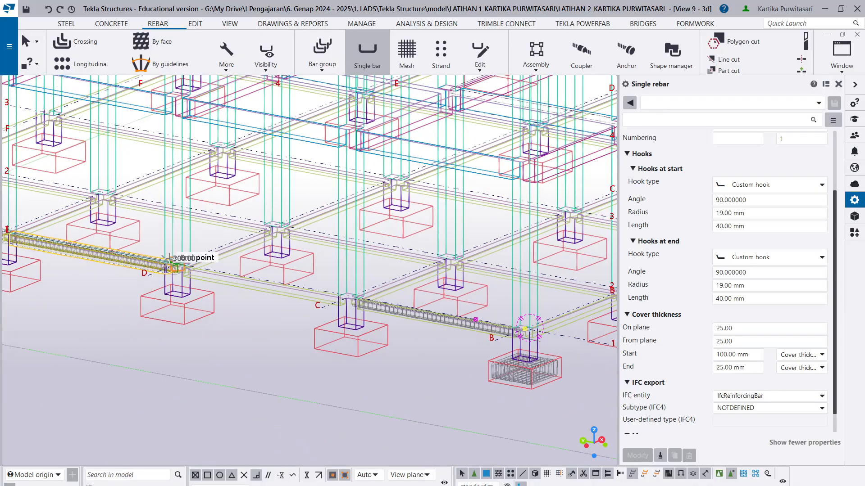
scroll(66, 238, up, 5)
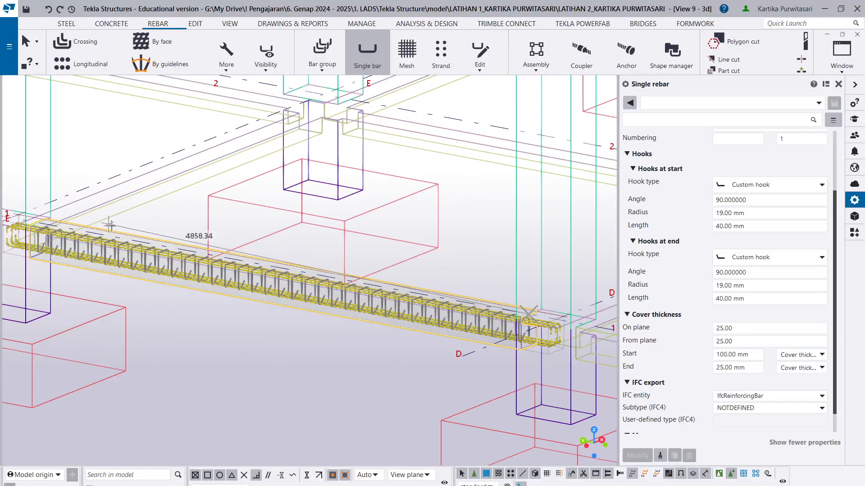
scroll(41, 220, up, 1)
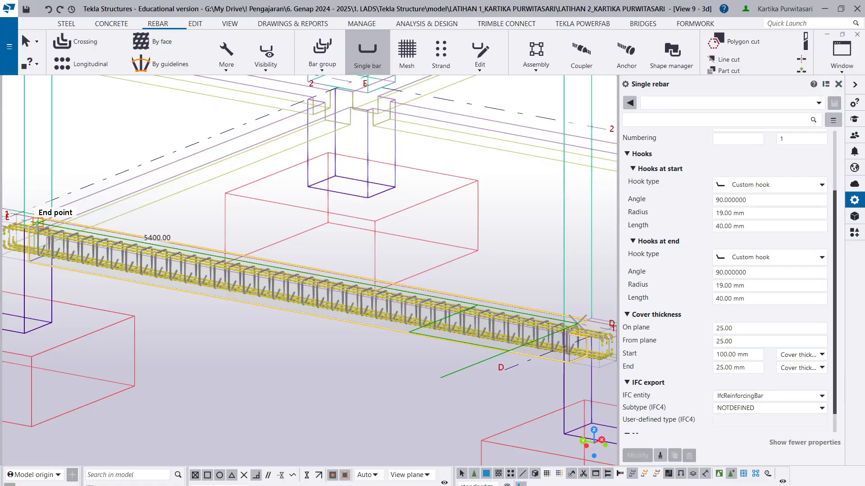
text(15)
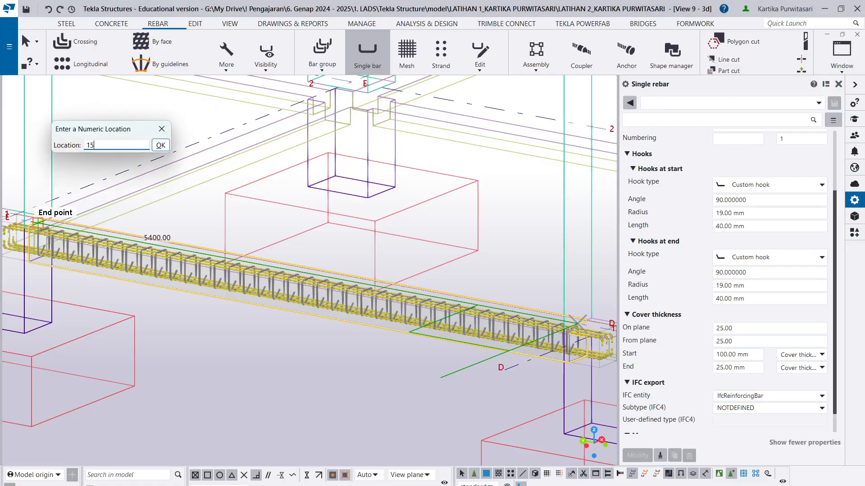
text(00)
key(Return)
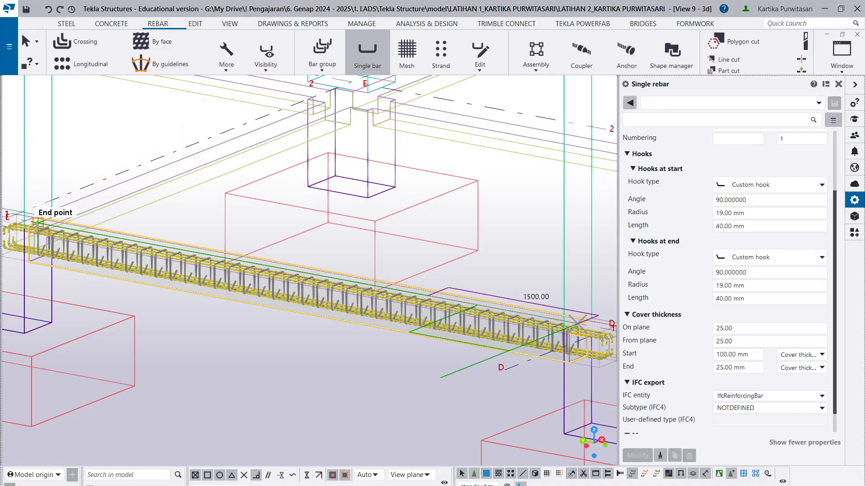
middle_click(490, 262)
- End the Single bar command and examine the new short bar's position among the main bars and stirrups near grid D
scroll(508, 309, up, 4)
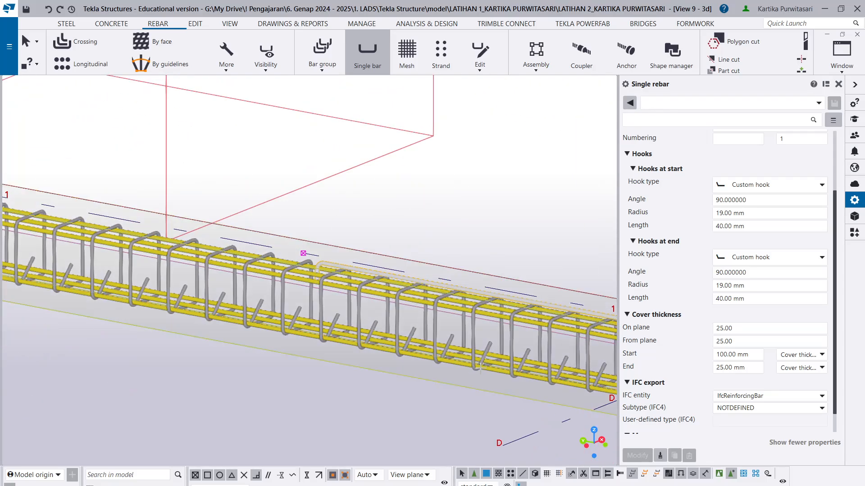
scroll(419, 364, down, 1)
middle_drag(420, 365, 53, 361)
key(Escape)
scroll(241, 343, up, 2)
scroll(382, 364, up, 2)
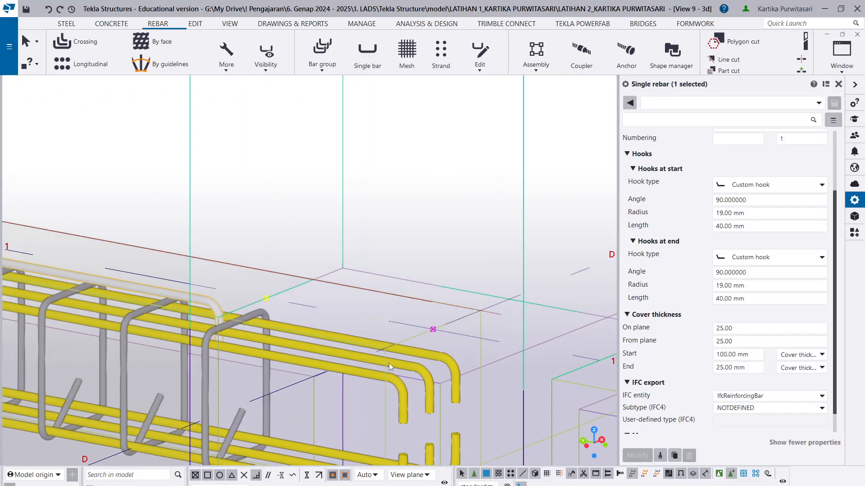
scroll(378, 367, down, 2)
scroll(272, 326, up, 2)
- Select the new short bar near grid D and change its class to 9
click(271, 320)
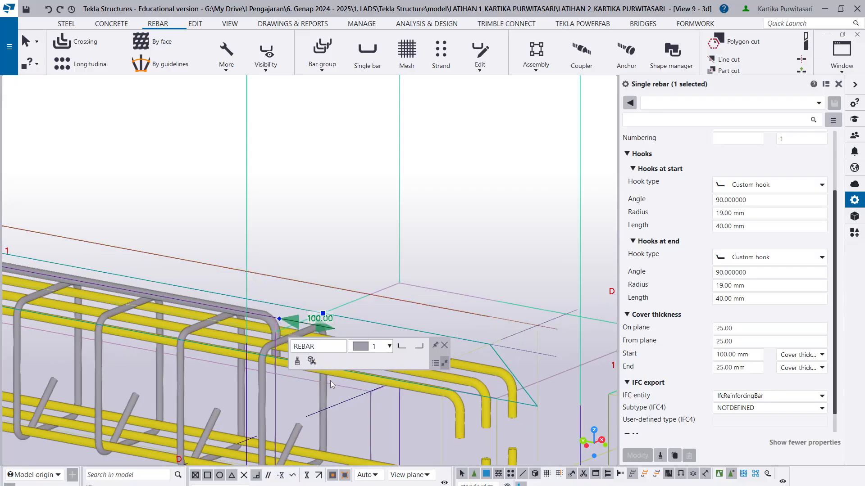
ctrl+middle_drag(280, 409, 208, 407)
scroll(550, 382, up, 6)
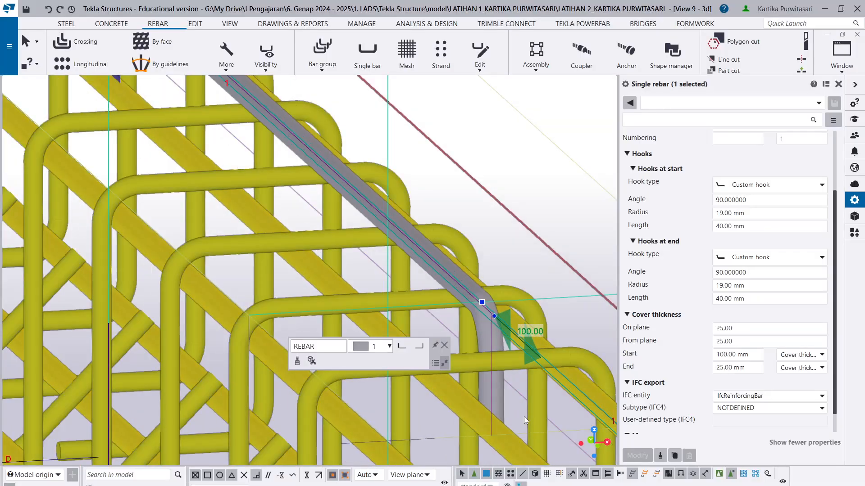
middle_drag(524, 417, 444, 392)
scroll(824, 200, up, 1)
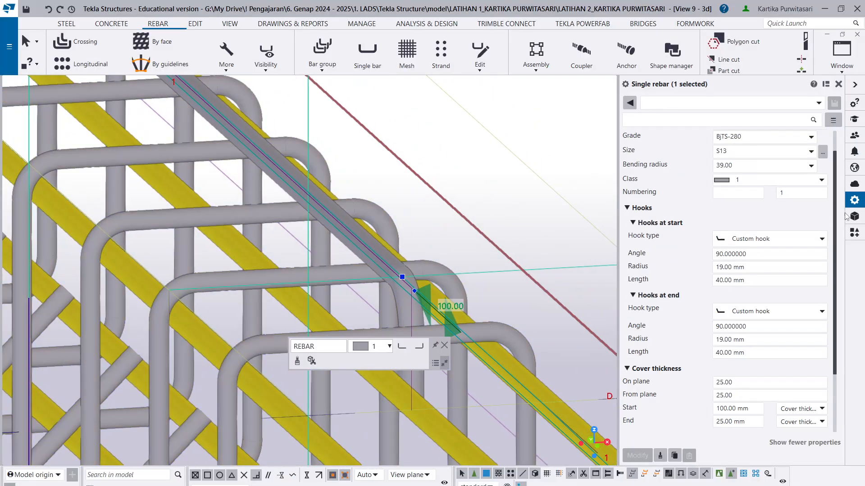
click(815, 179)
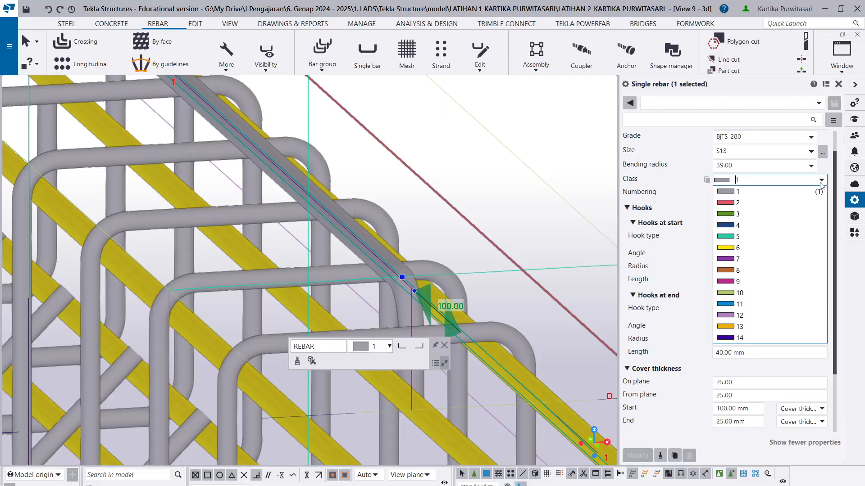
click(772, 293)
click(647, 460)
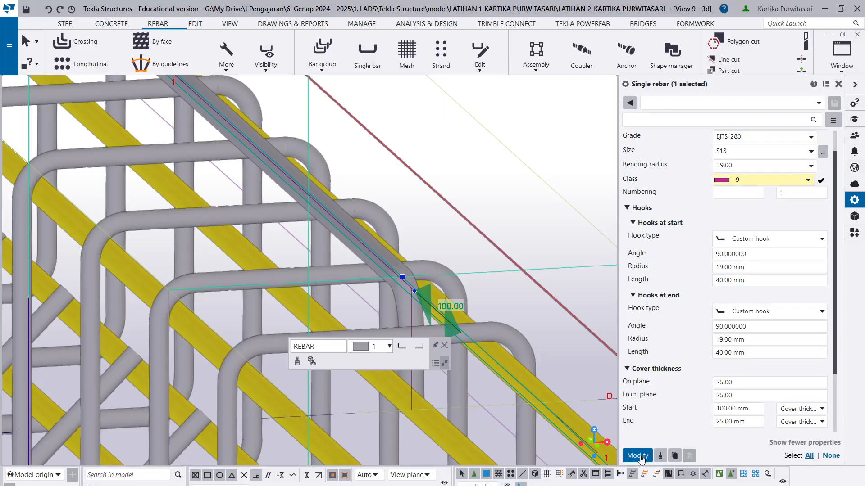
- Select the class 9 short bar at the beam end near grid D
scroll(444, 303, down, 4)
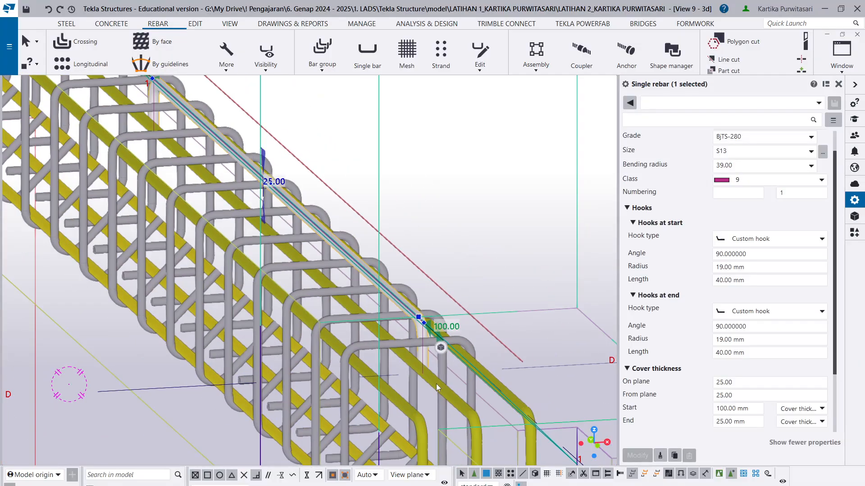
ctrl+middle_drag(436, 383, 413, 360)
scroll(404, 366, up, 5)
click(412, 359)
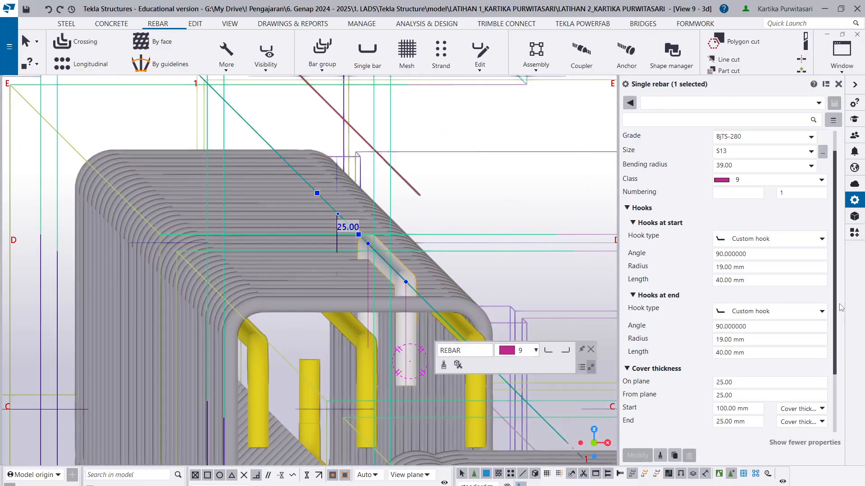
- Try a from-plane cover thickness of 100 on the short bar
click(750, 409)
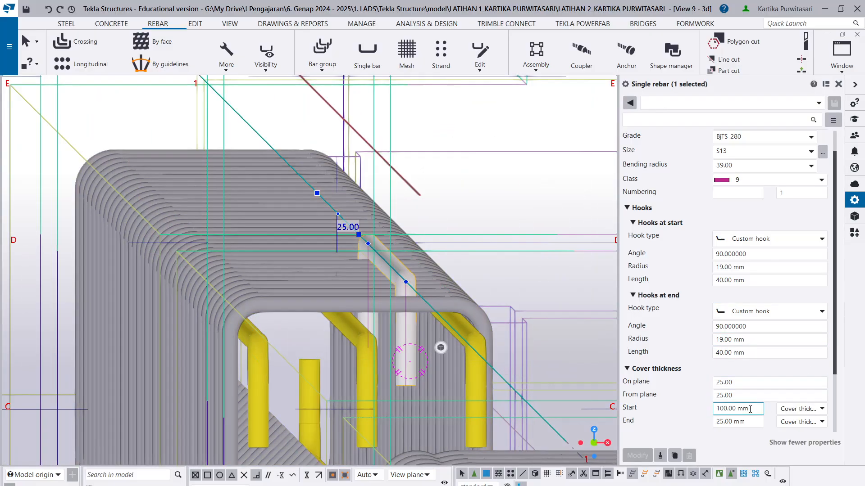
click(736, 395)
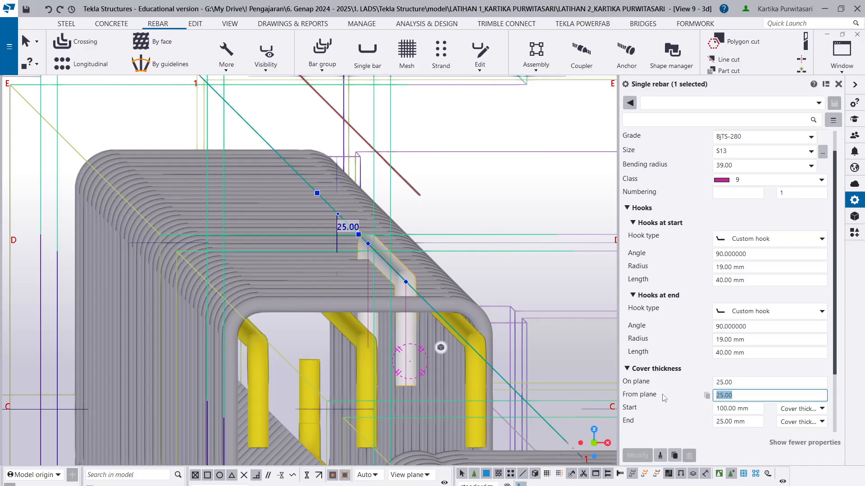
key(BackSpace)
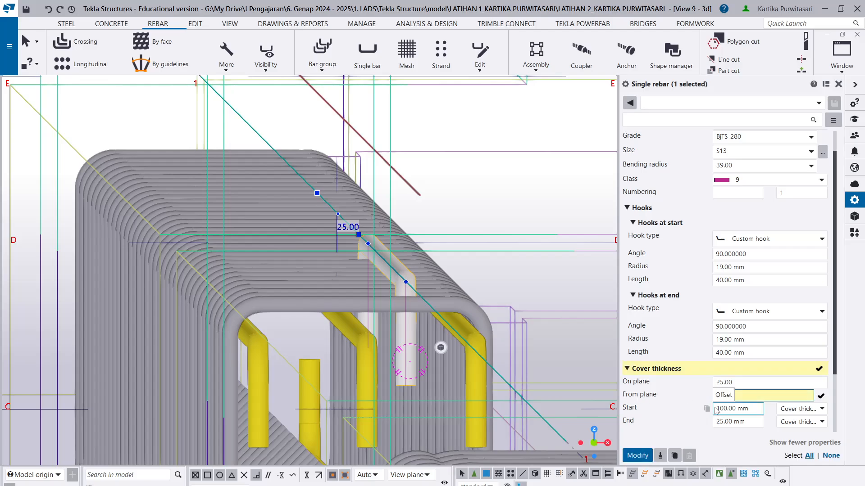
text(100)
click(631, 455)
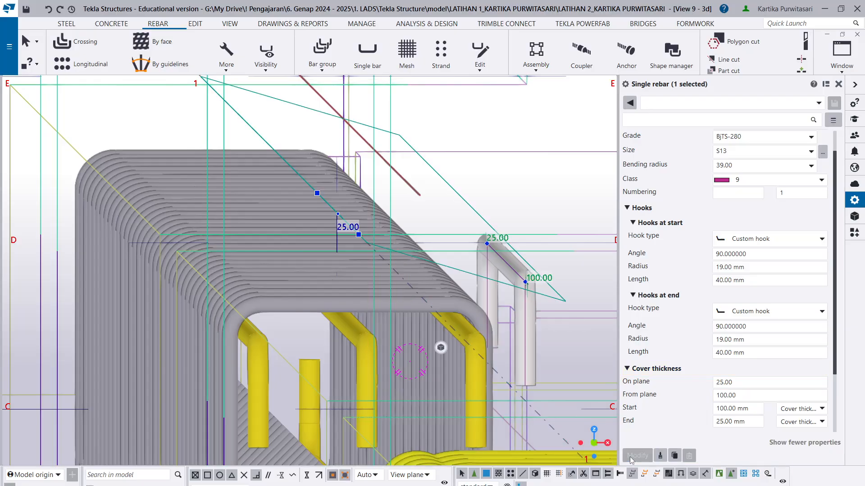
- Return the short bar's from-plane cover thickness to 25
text(2)
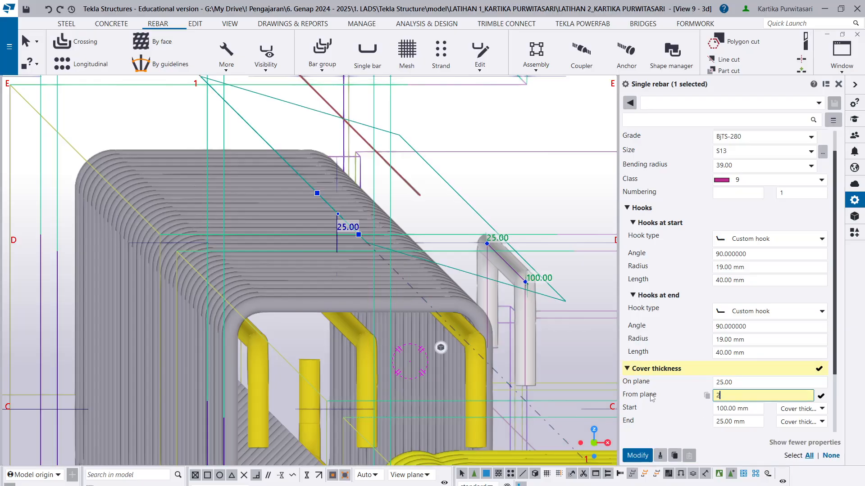
text(5)
click(638, 455)
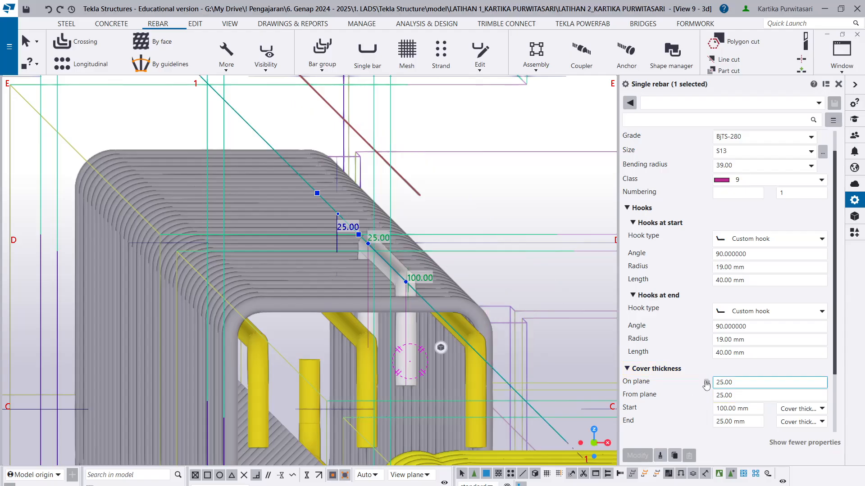
- Try an on-plane cover thickness of 100 on the short bar
text(1)
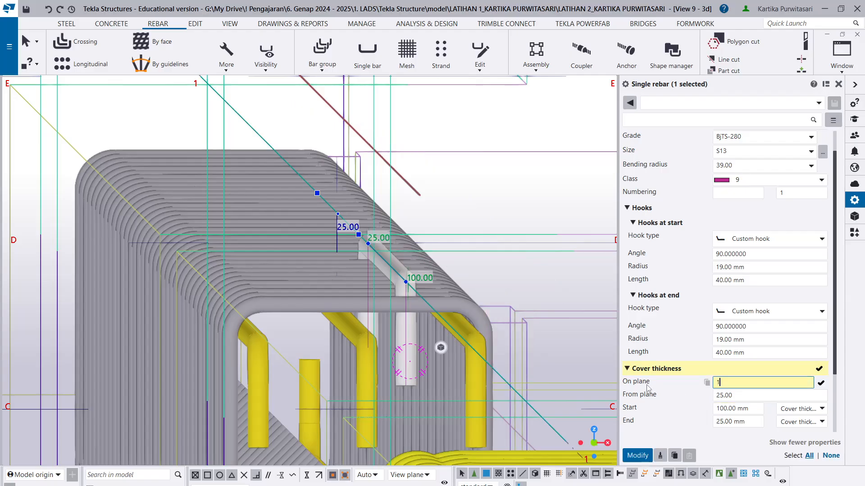
text(00)
click(640, 455)
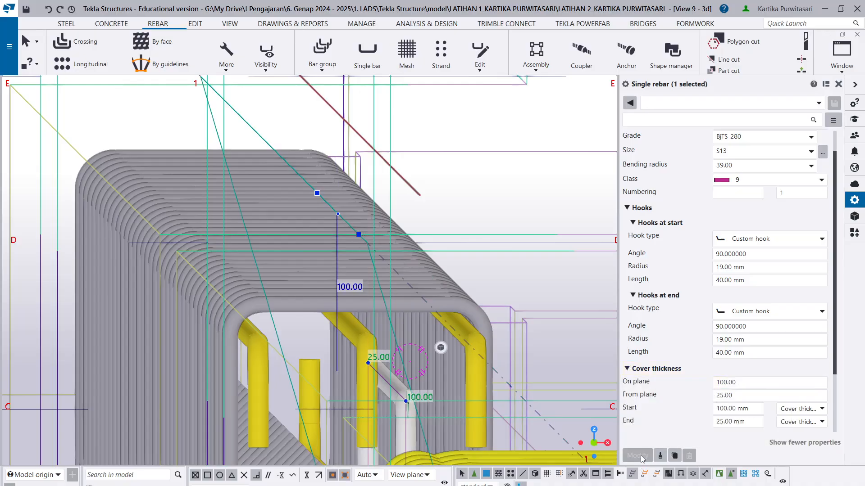
- Set the short bar's on-plane cover thickness to 50
click(735, 383)
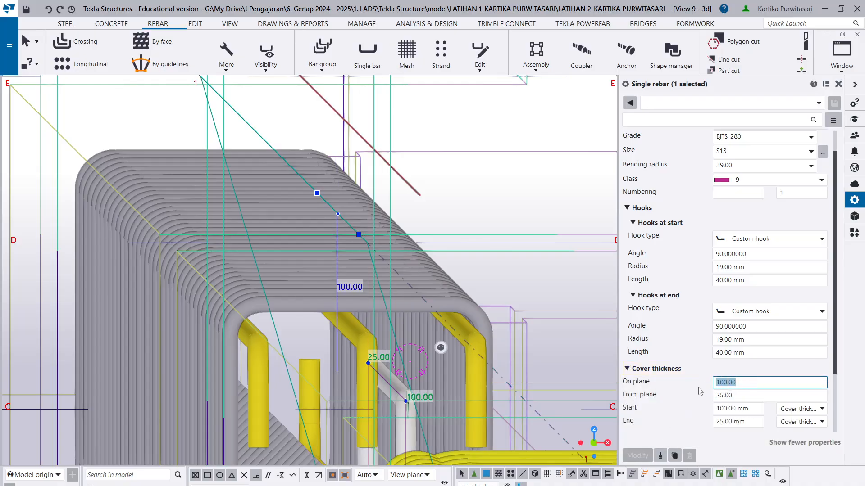
text(50)
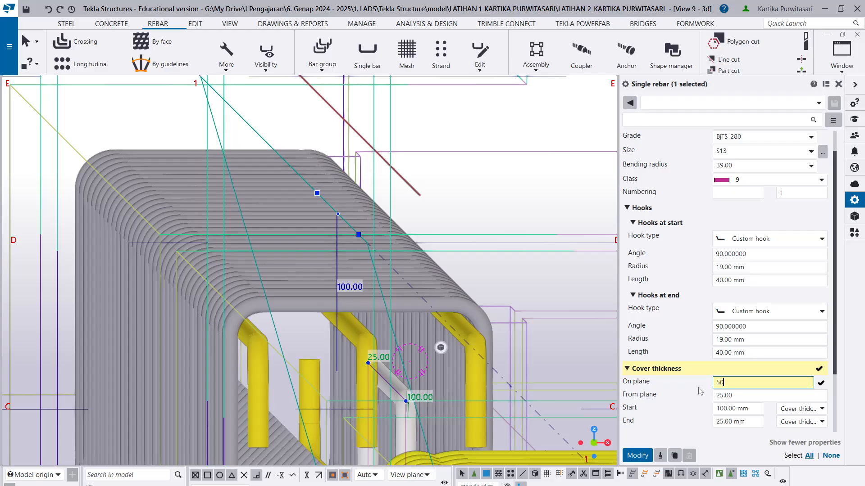
click(640, 455)
- Set both the start and end cover thickness of the short bar to 300 mm
scroll(404, 377, down, 4)
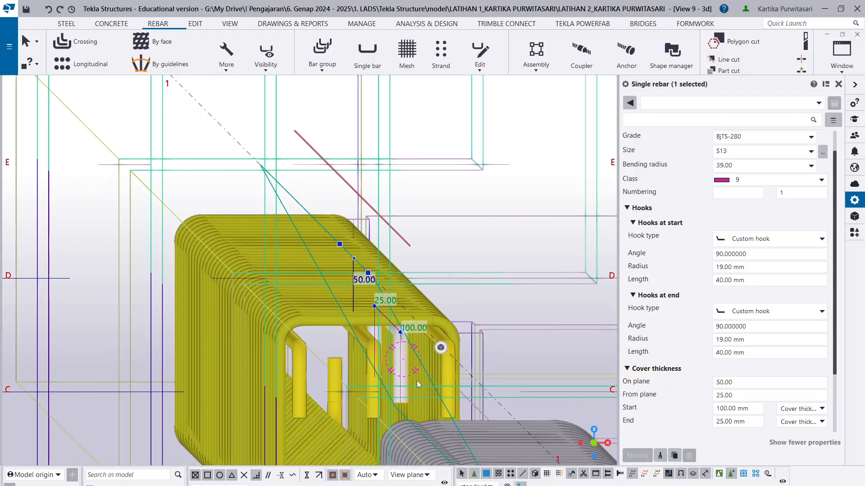
ctrl+middle_drag(415, 379, 362, 206)
scroll(353, 354, up, 2)
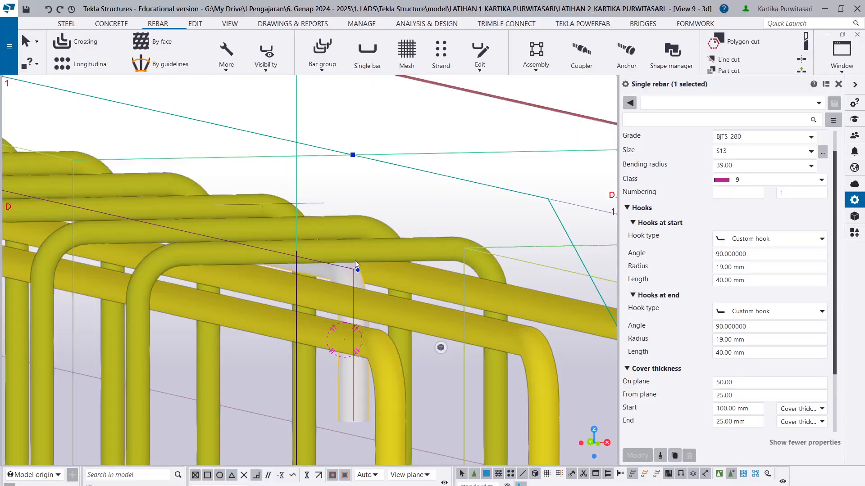
mouse_move(355, 260)
ctrl+middle_down()
mouse_move(412, 277)
mouse_move(420, 291)
mouse_move(391, 291)
ctrl+middle_up()
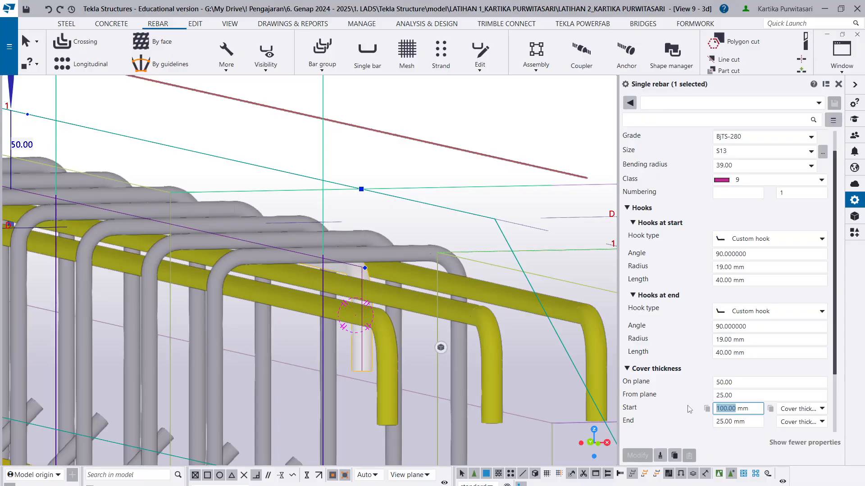
text(300)
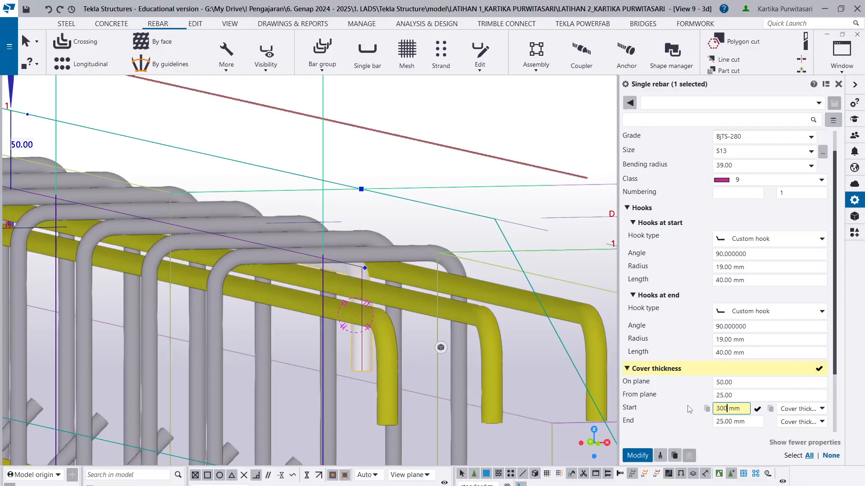
double_click(731, 420)
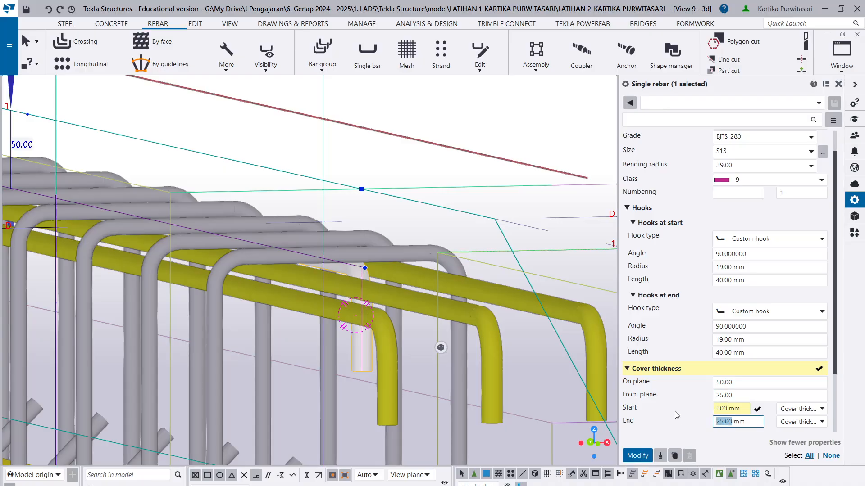
text(3)
click(637, 455)
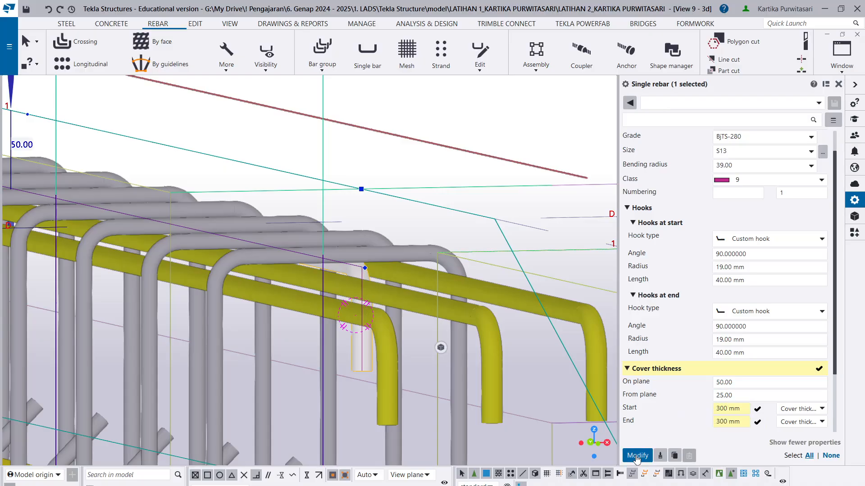
- Make the short bar's start and end cover thickness negative, -300 mm each, and apply the change
click(716, 409)
text(-)
text(-)
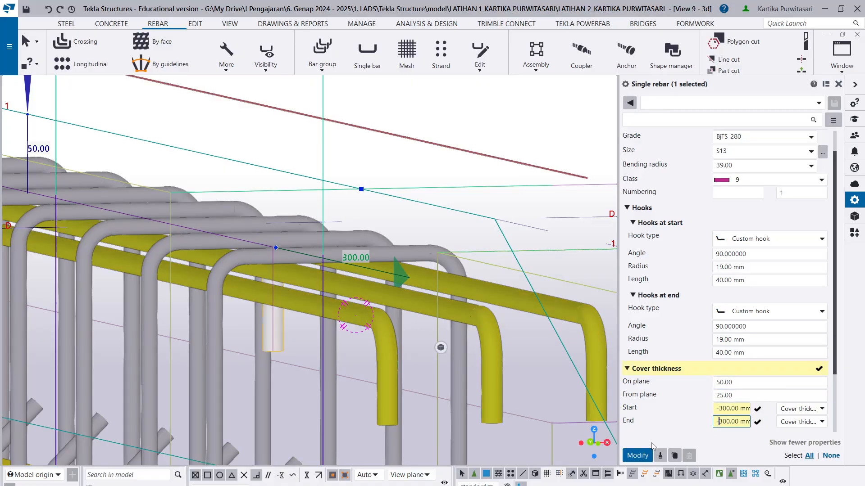
click(637, 455)
- Make one linear copy of the short class 9 bar with dX 80, dY 0 and dZ 0
scroll(527, 360, down, 2)
click(580, 307)
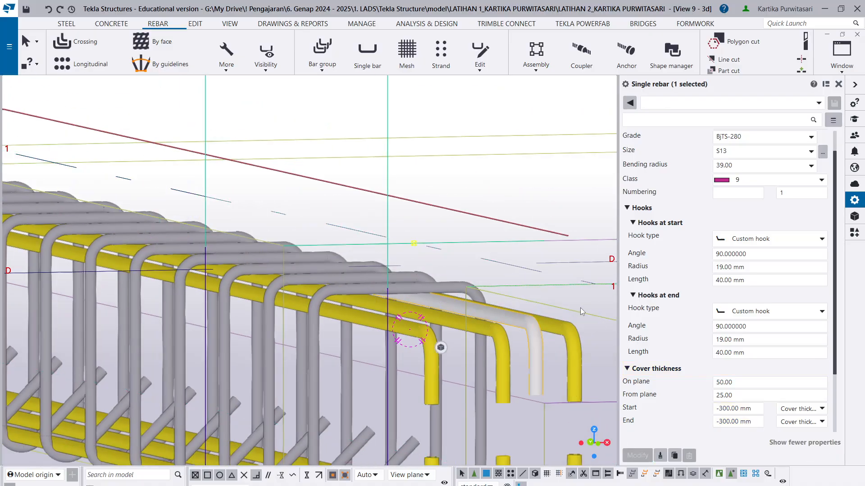
scroll(535, 358, down, 3)
ctrl+middle_drag(525, 380, 476, 361)
click(468, 337)
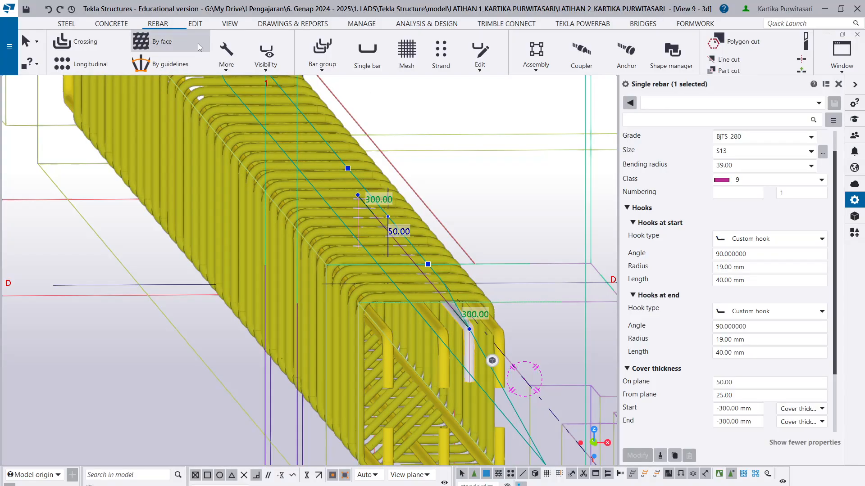
click(201, 27)
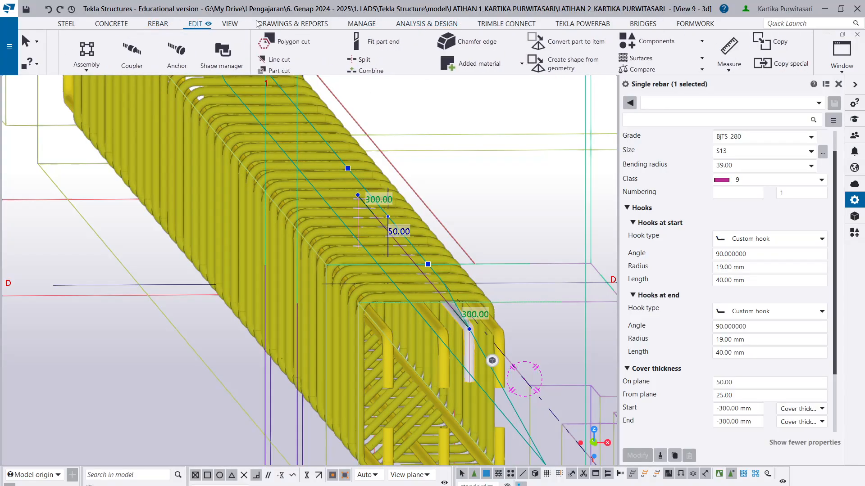
click(583, 62)
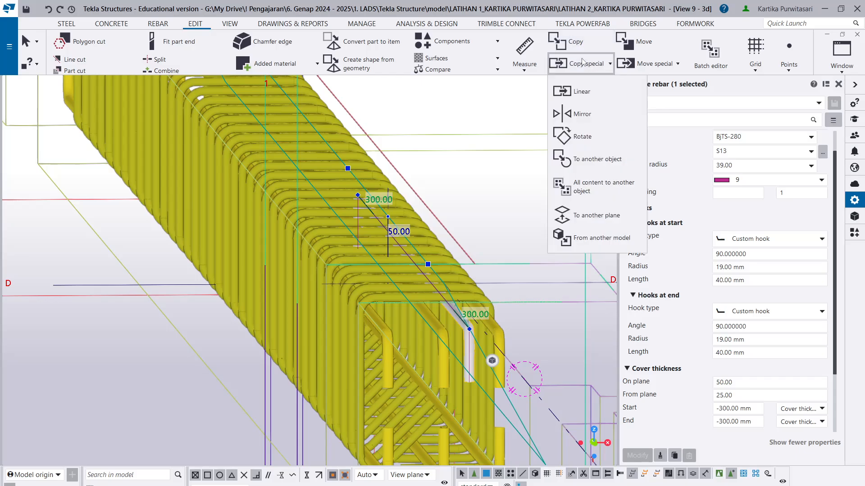
click(580, 91)
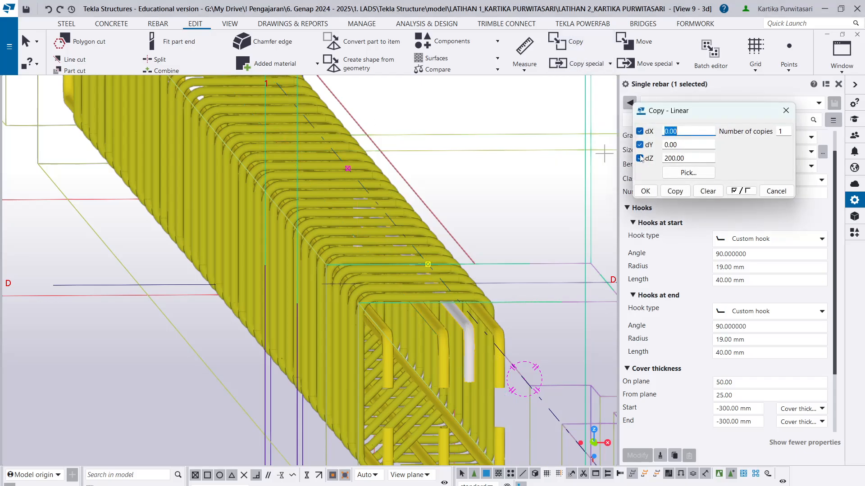
double_click(698, 159)
click(674, 191)
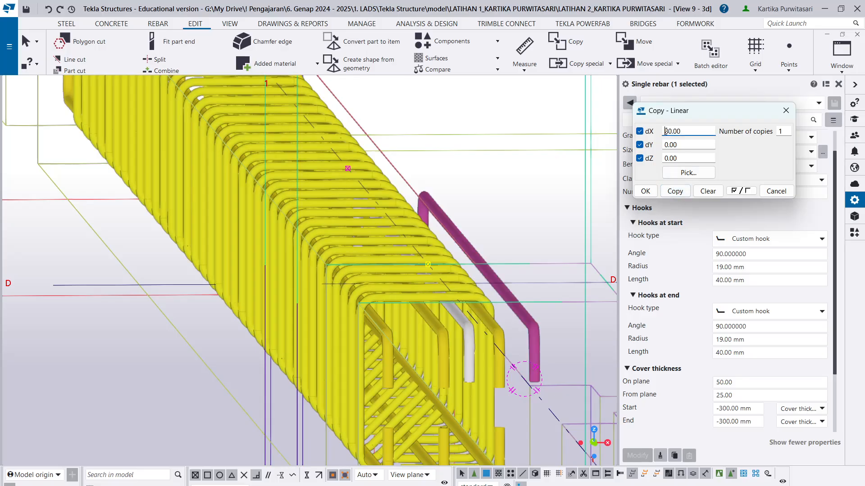
- Make another linear copy of the short bar with dX -80, and end the copy command
click(675, 191)
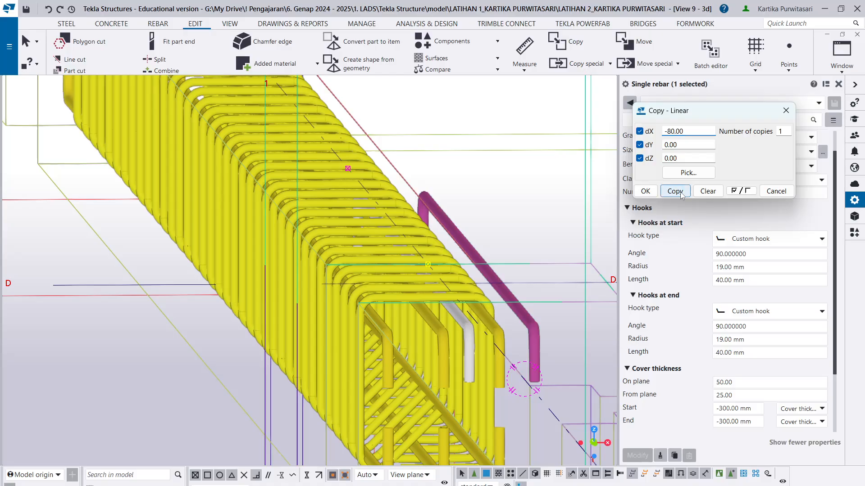
scroll(498, 290, up, 1)
key(Escape)
- Delete the copied short bar that lies outside the beam's stirrups
scroll(543, 337, up, 1)
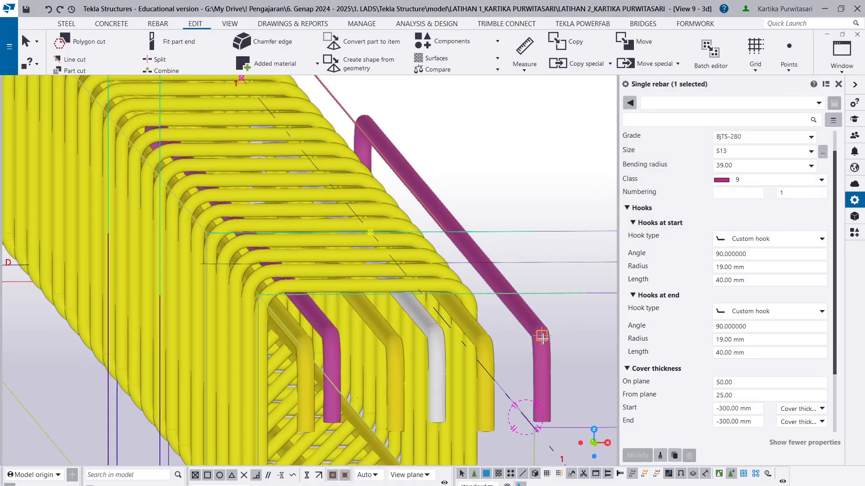
scroll(545, 361, up, 1)
click(551, 356)
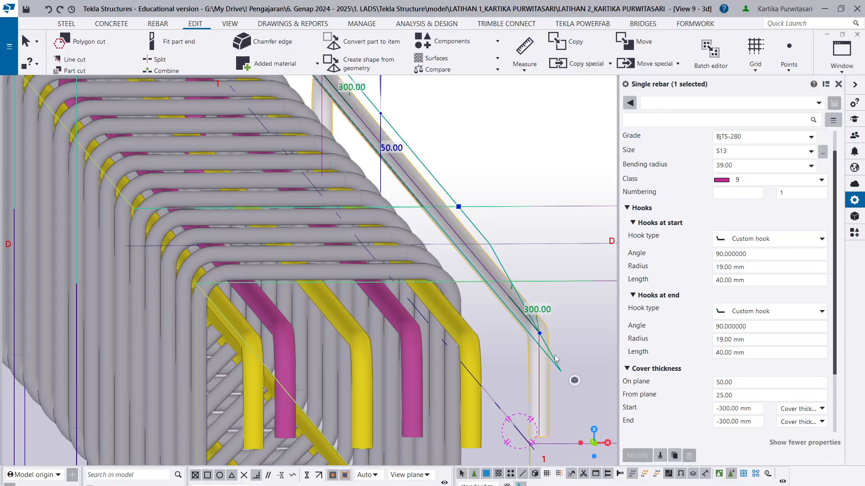
key(Delete)
- Select the left-hand short class 9 bar at the beam's grid D end and bring up its cover thickness settings
scroll(452, 291, down, 2)
scroll(479, 346, down, 1)
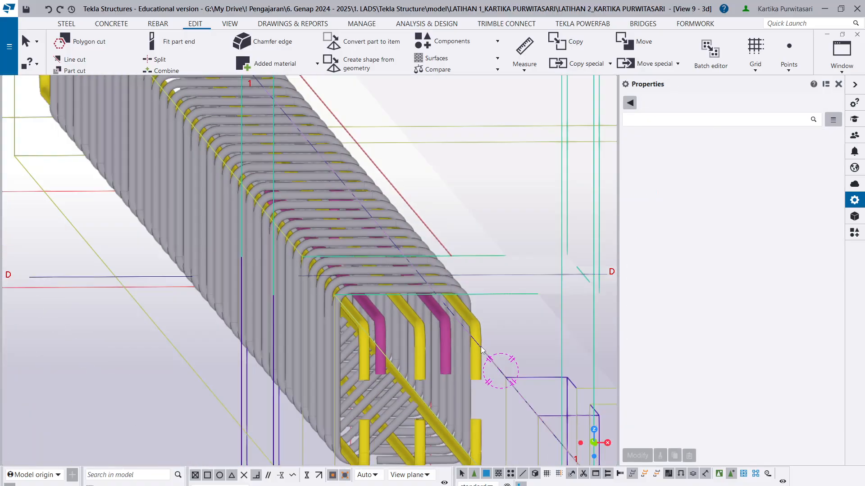
ctrl+middle_drag(476, 355, 417, 354)
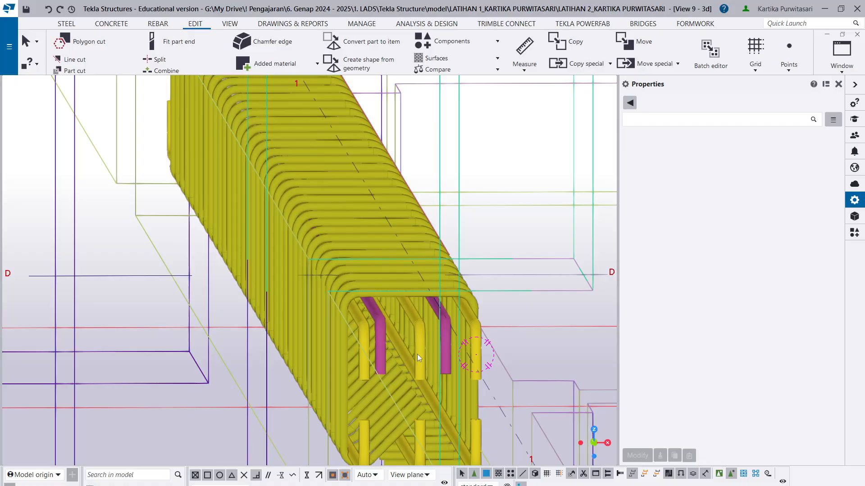
scroll(401, 353, up, 2)
ctrl+click(367, 309)
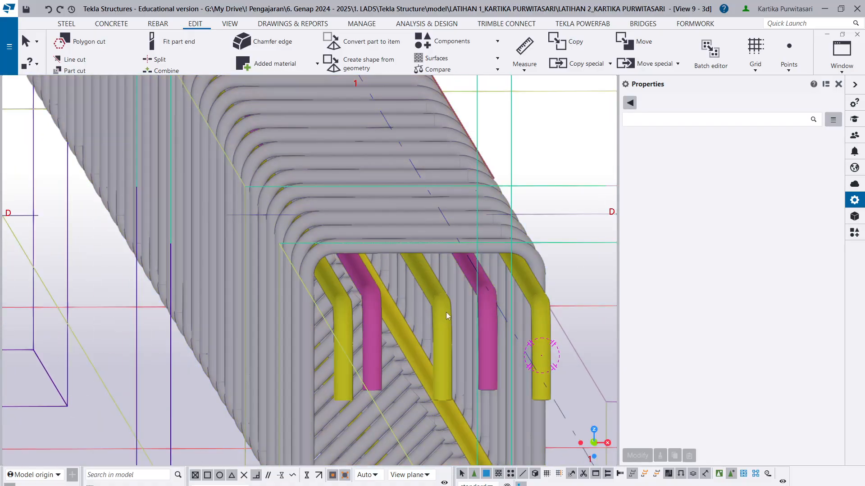
scroll(387, 315, up, 3)
click(368, 295)
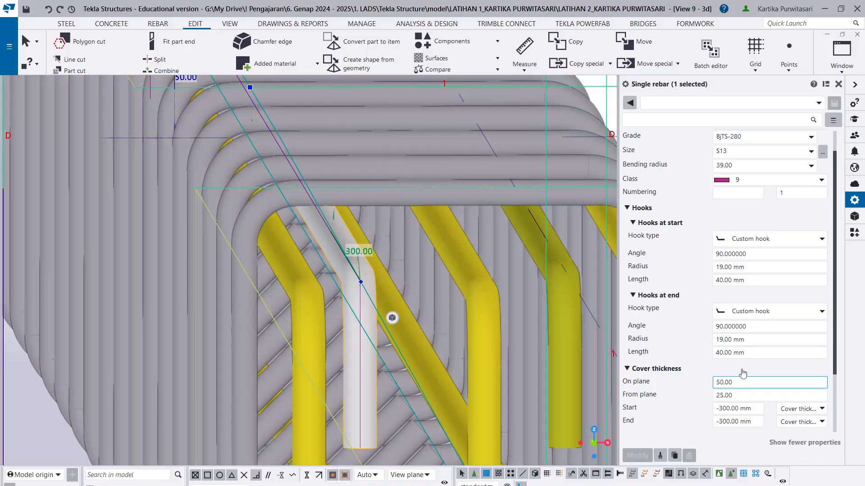
scroll(734, 303, up, 2)
scroll(747, 304, down, 4)
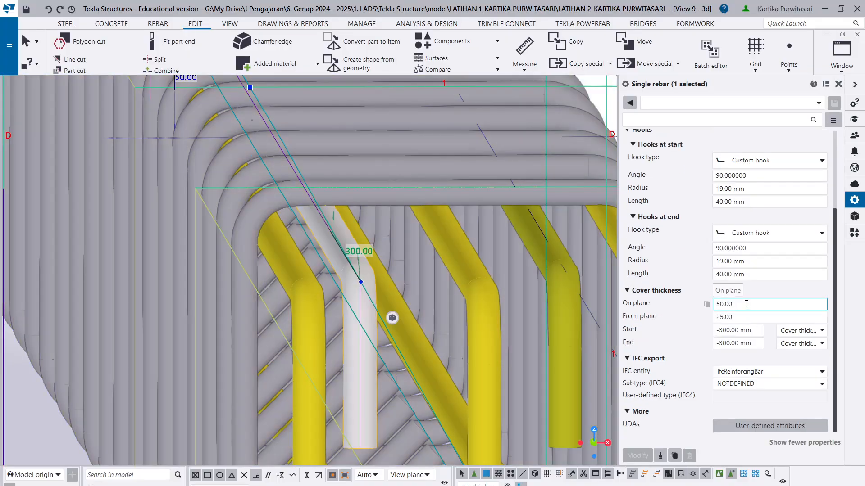
click(723, 305)
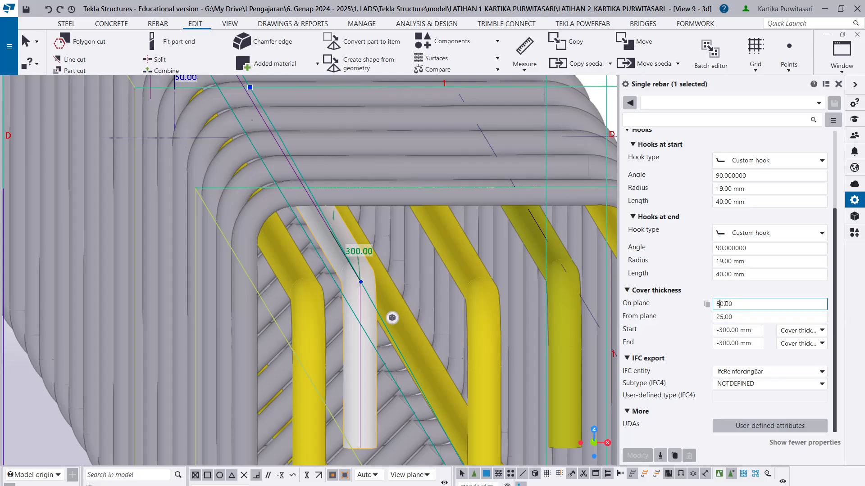
- Try a cover thickness from plane of 10 mm on the selected short class 9 bar and apply it
click(723, 317)
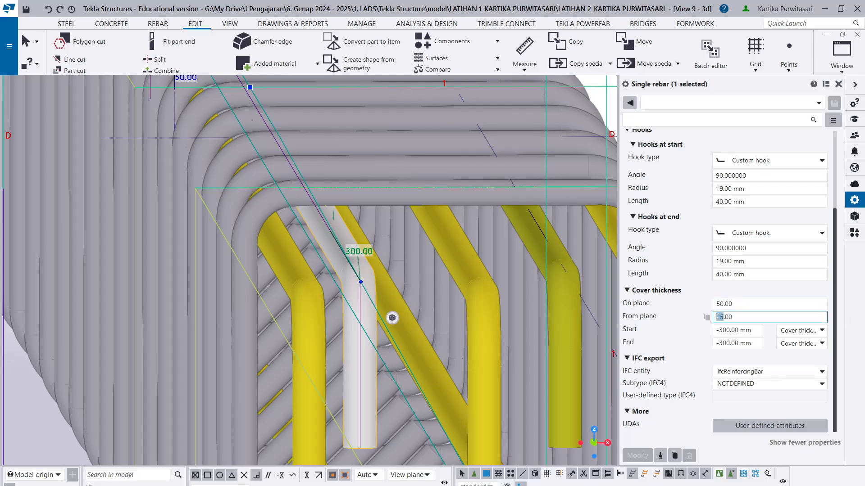
key(BackSpace)
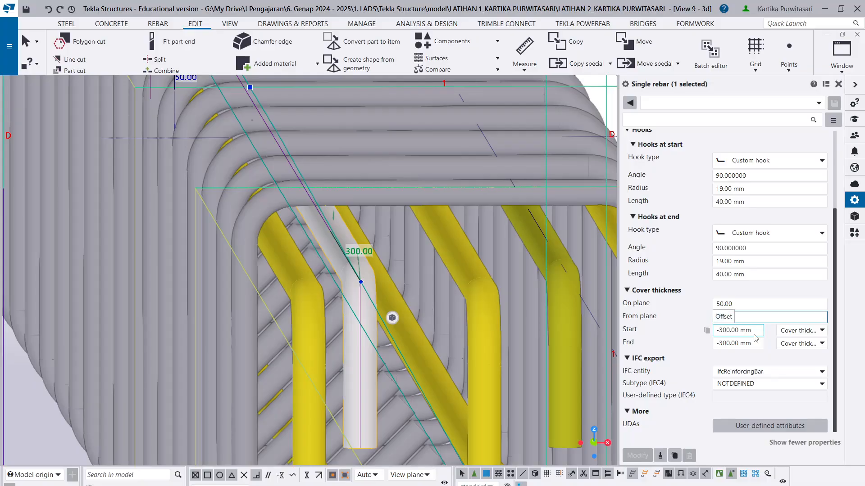
text(1)
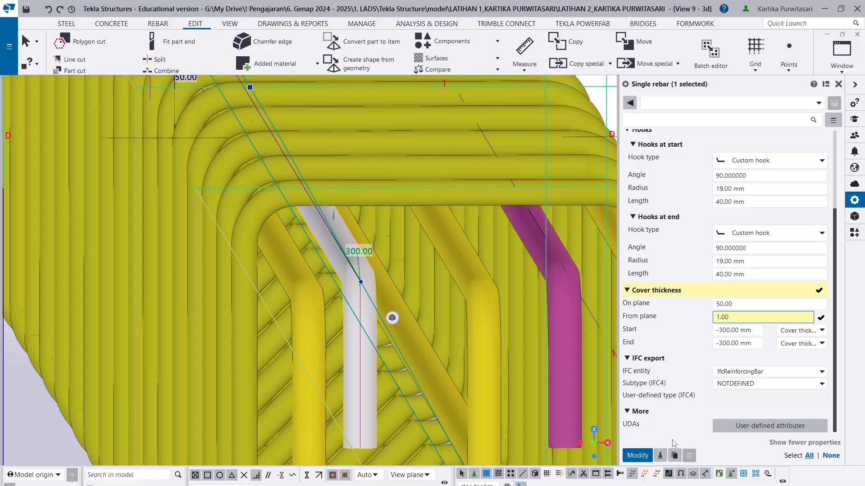
text(0)
click(643, 456)
- Set the short class 9 bar's cover thickness from plane to 40 mm, apply the change and deselect the bar
click(721, 317)
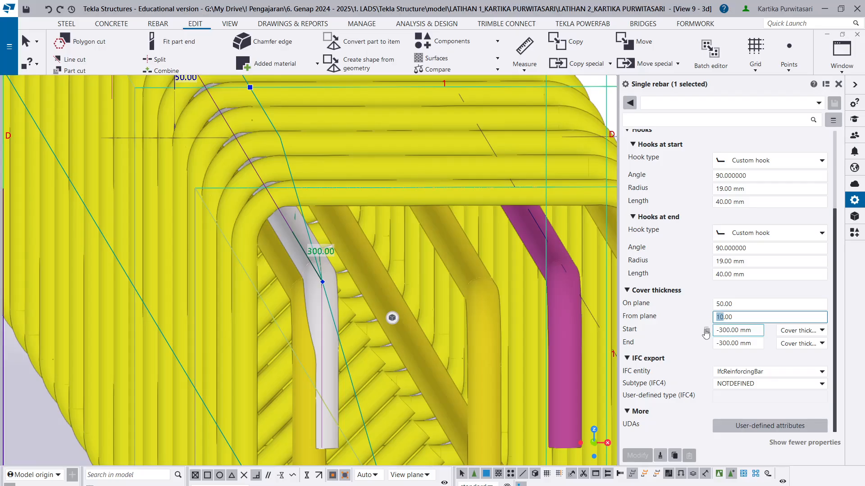
text(4)
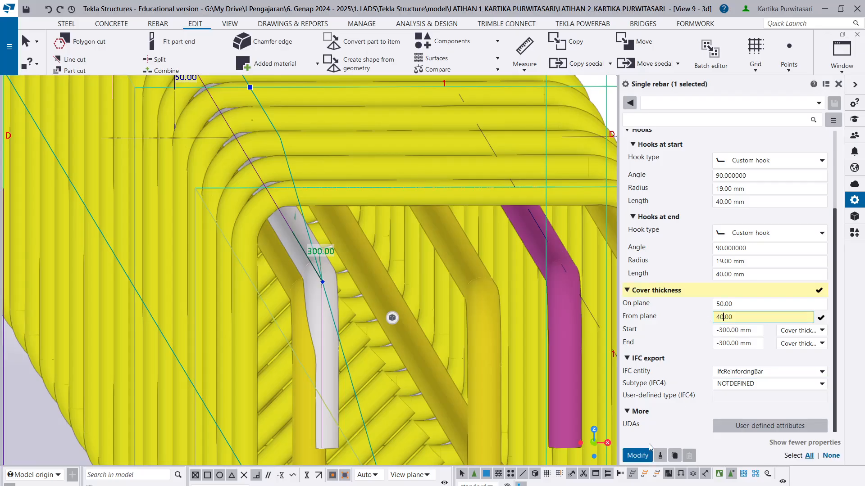
click(637, 455)
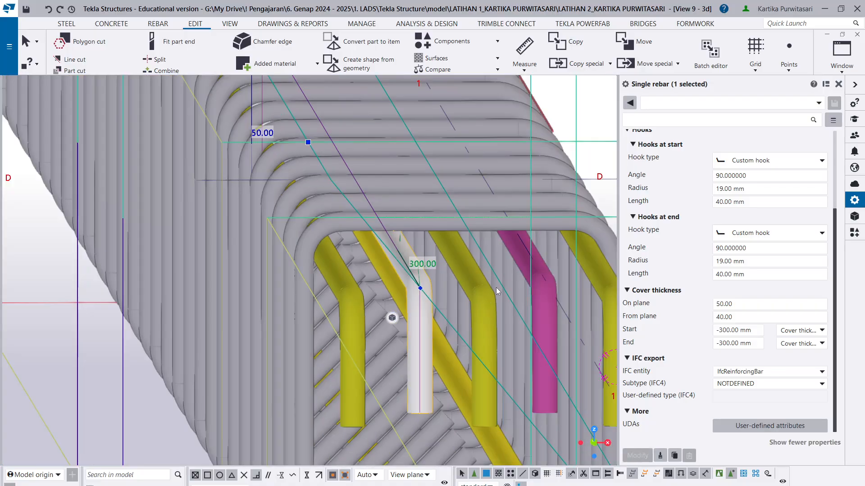
scroll(499, 331, down, 5)
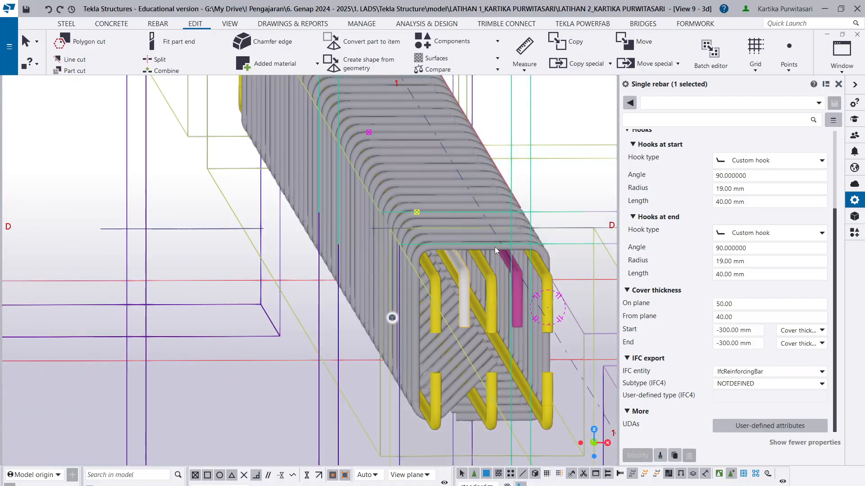
scroll(495, 251, down, 1)
click(552, 204)
scroll(546, 213, down, 2)
scroll(434, 409, down, 2)
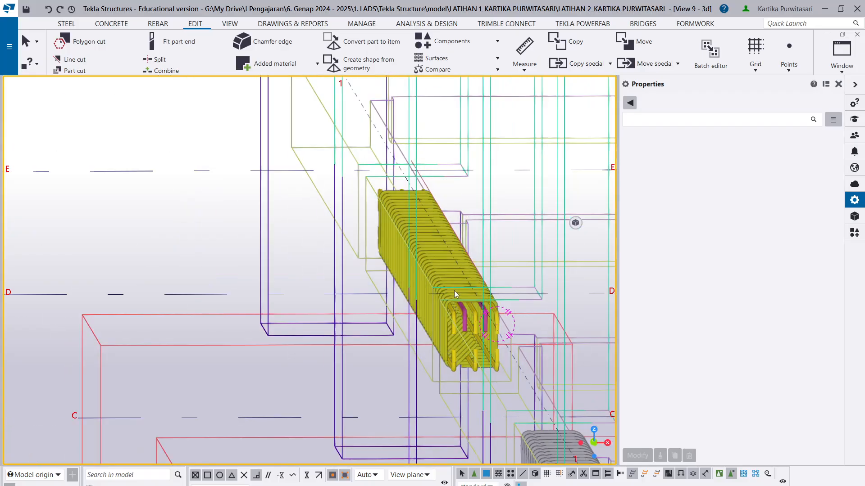
scroll(454, 294, down, 1)
- Switch to the TUGAS PENULANGAN BETON BERTULANG document in Revu and review its column, beam, sloof and slab reinforcement specifications
mouse_move(168, 485)
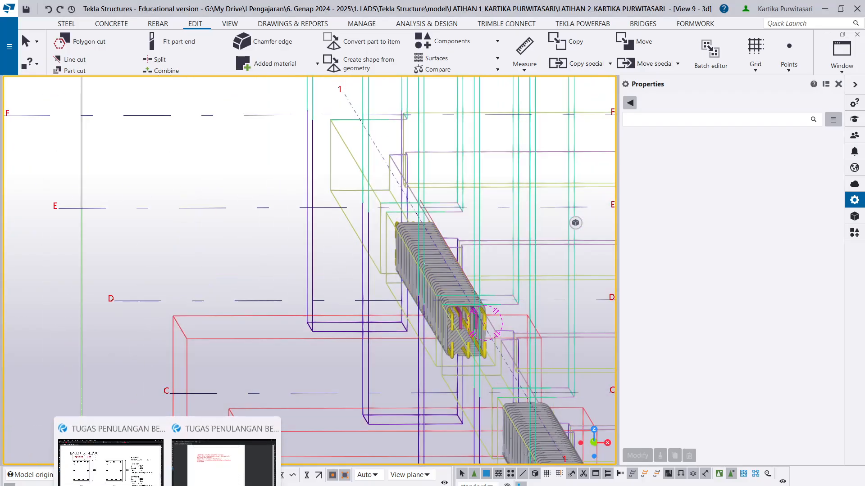
click(118, 464)
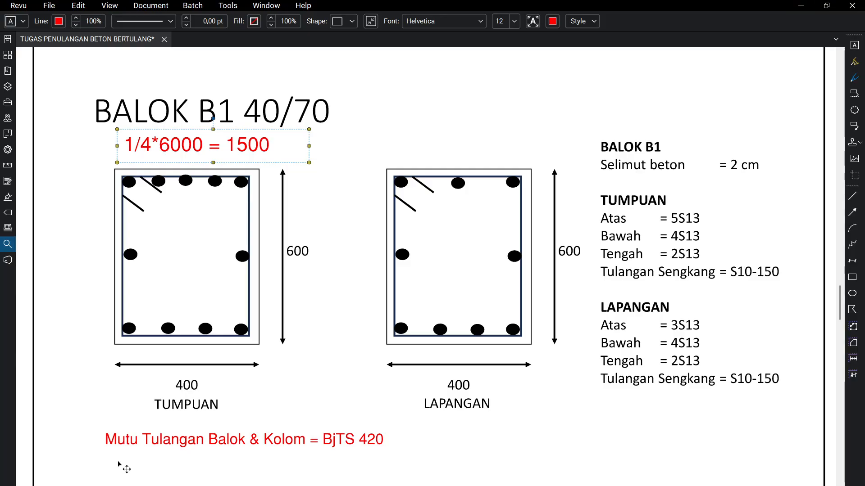
scroll(366, 240, down, 10)
scroll(376, 236, up, 2)
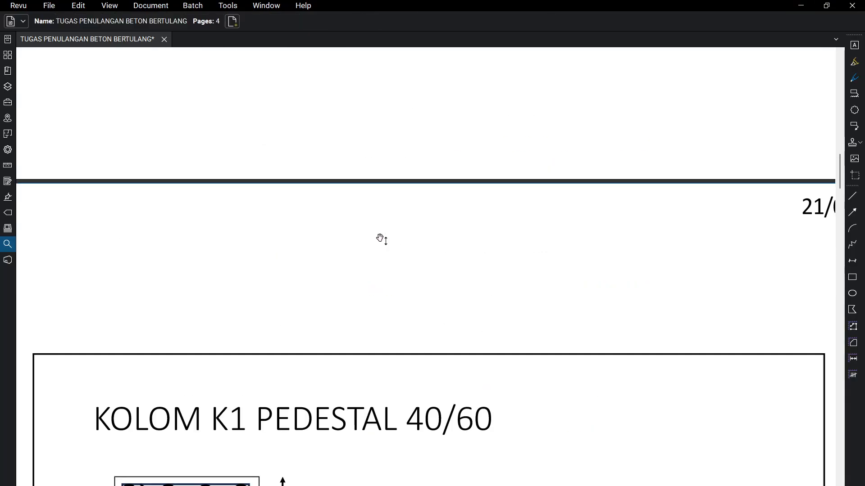
ctrl+scroll(375, 250, down, 3)
ctrl+scroll(375, 250, down, 1)
scroll(367, 242, up, 3)
scroll(355, 269, down, 7)
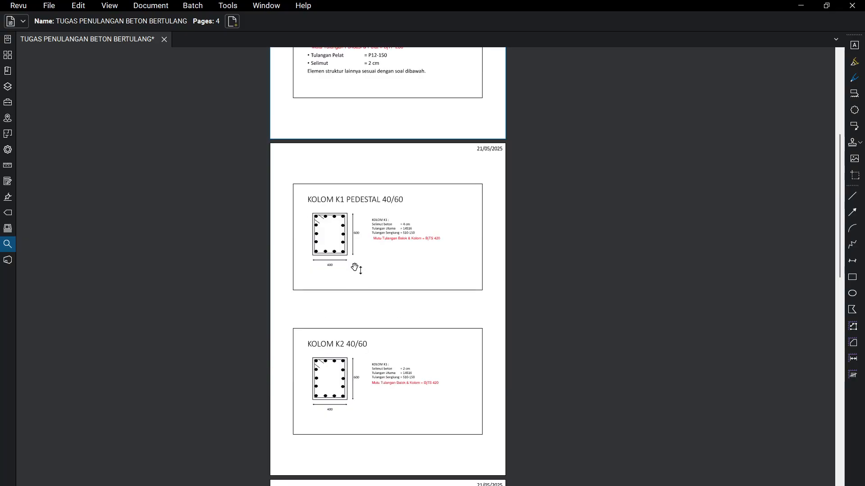
scroll(356, 265, down, 1)
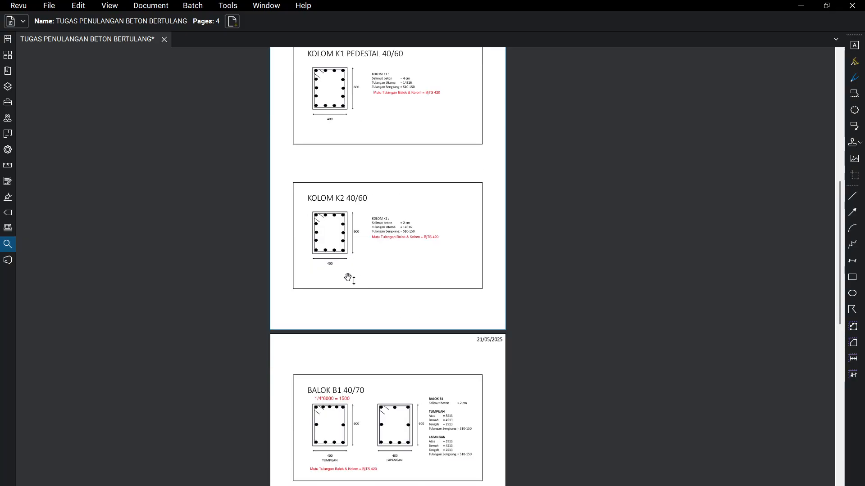
scroll(347, 281, down, 11)
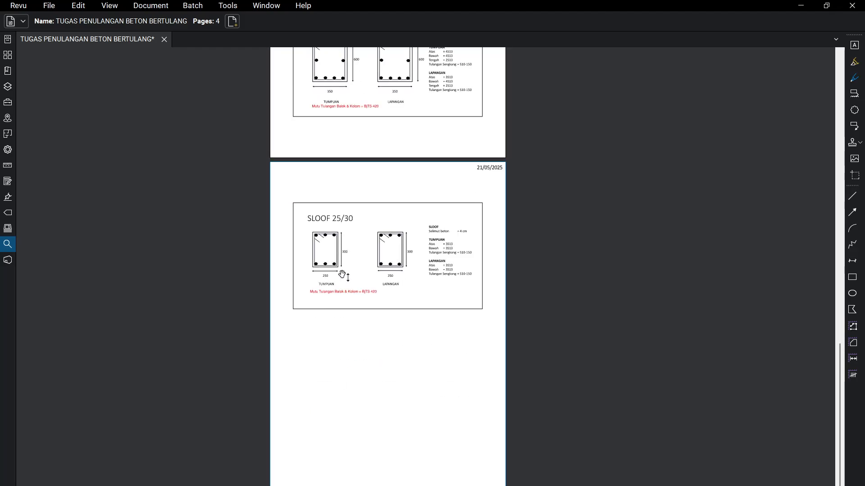
scroll(344, 276, up, 5)
scroll(342, 270, up, 6)
scroll(342, 268, up, 4)
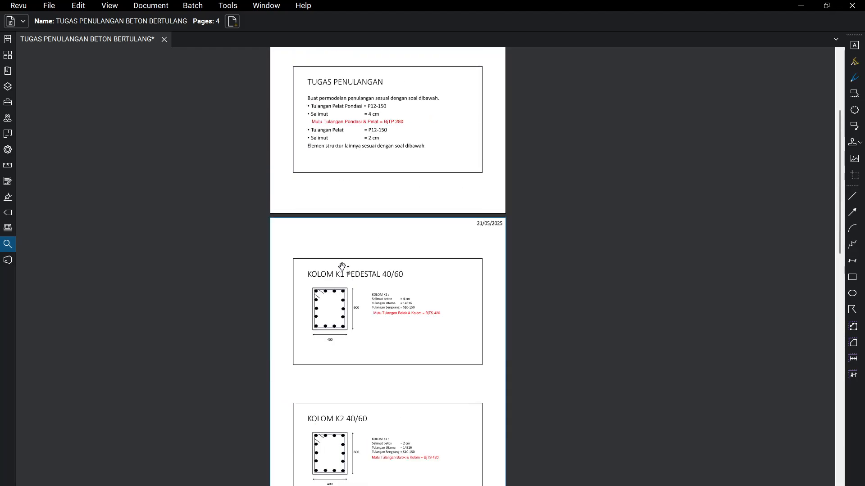
ctrl+scroll(346, 108, up, 3)
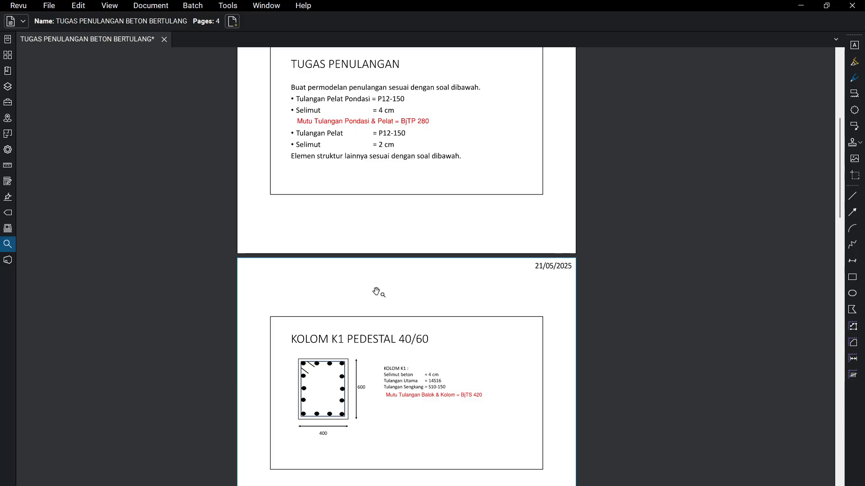
scroll(396, 311, down, 13)
scroll(396, 304, down, 9)
scroll(394, 302, up, 17)
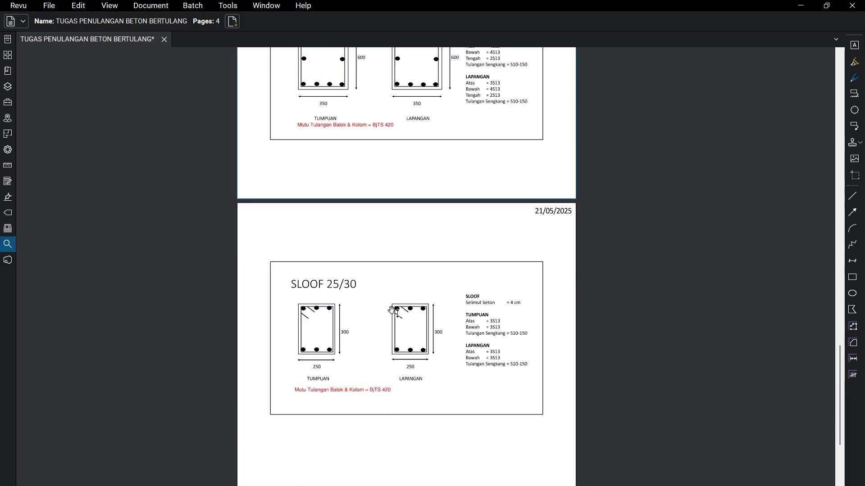
scroll(391, 295, up, 6)
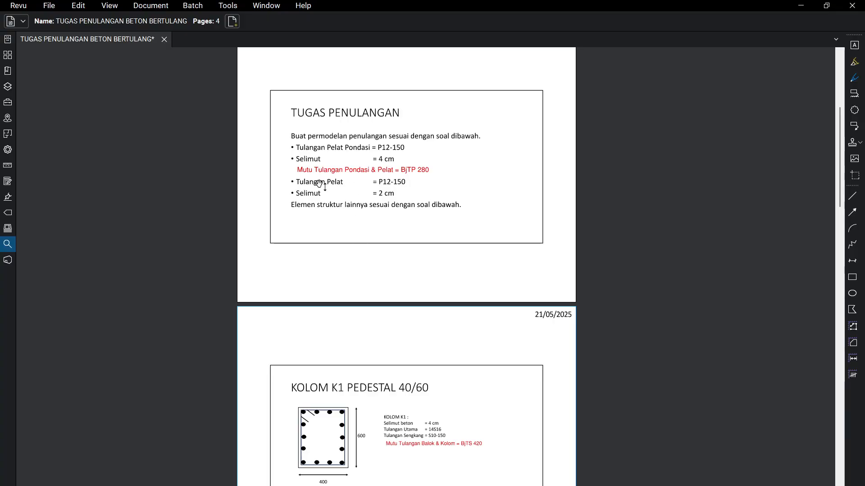
- Return to the Tekla Structures model and start a rebar set by face at the building's top floor slab
click(798, 5)
scroll(385, 83, down, 5)
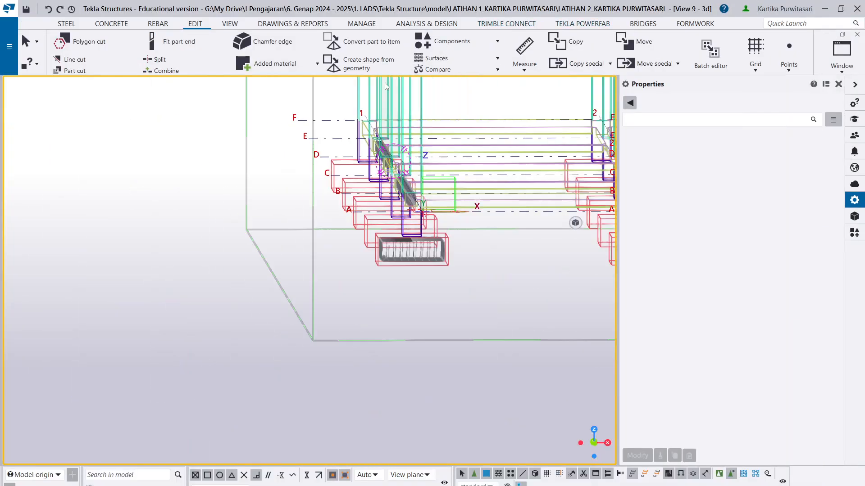
scroll(360, 232, down, 6)
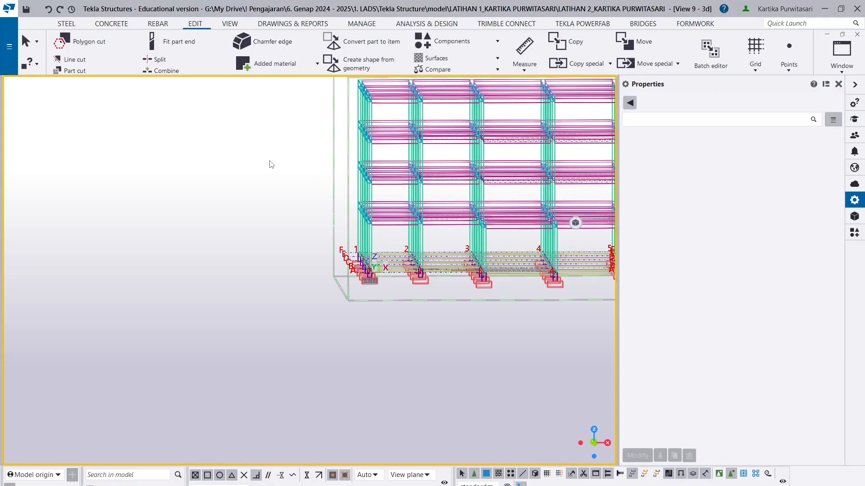
ctrl+middle_drag(271, 164, 346, 178)
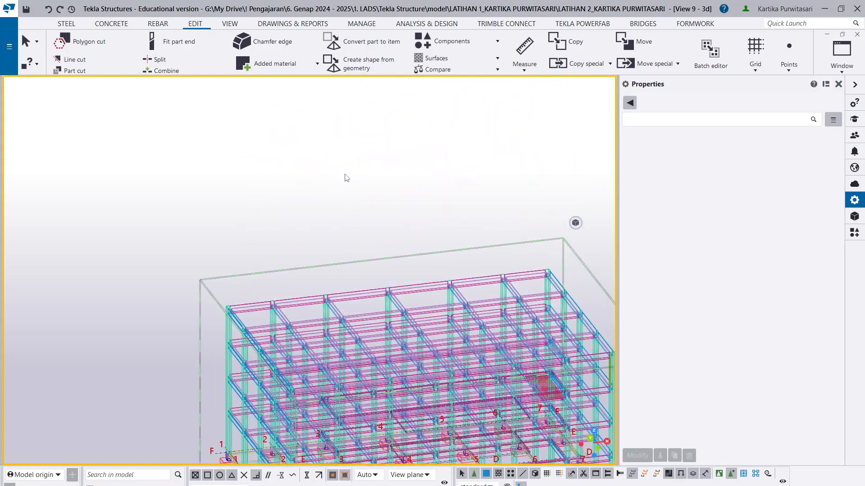
scroll(346, 72, up, 2)
scroll(162, 25, up, 3)
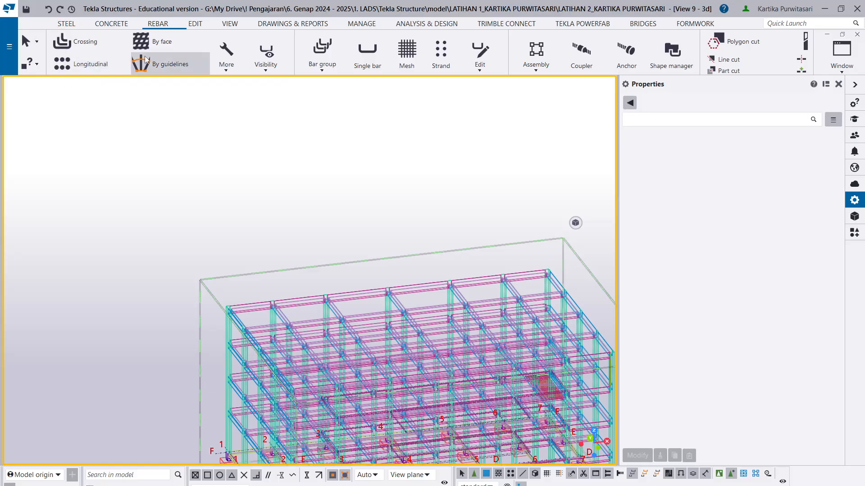
scroll(280, 326, up, 2)
scroll(278, 323, up, 3)
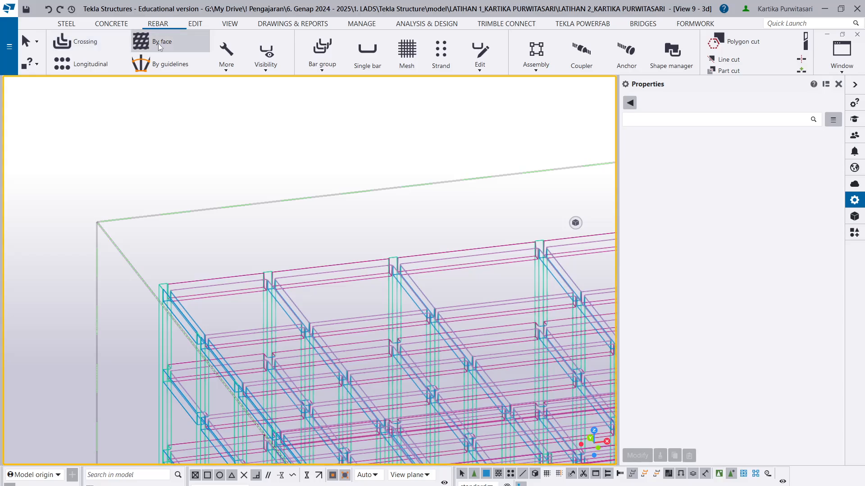
click(158, 43)
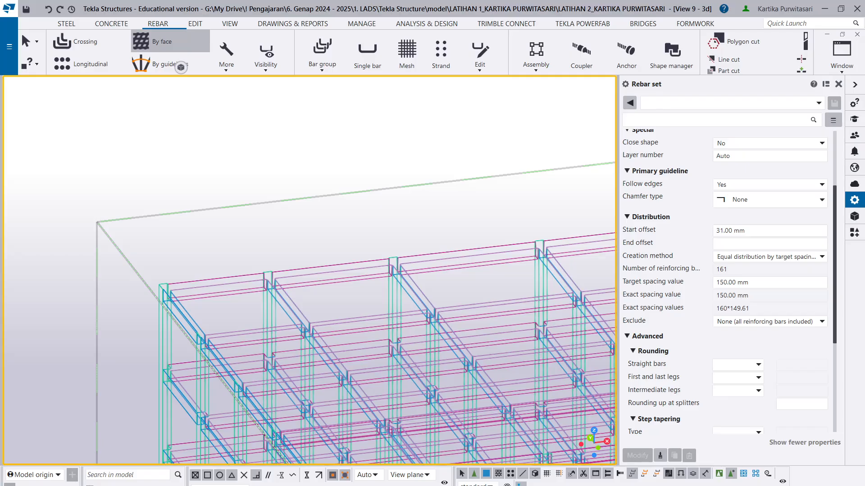
scroll(212, 306, up, 3)
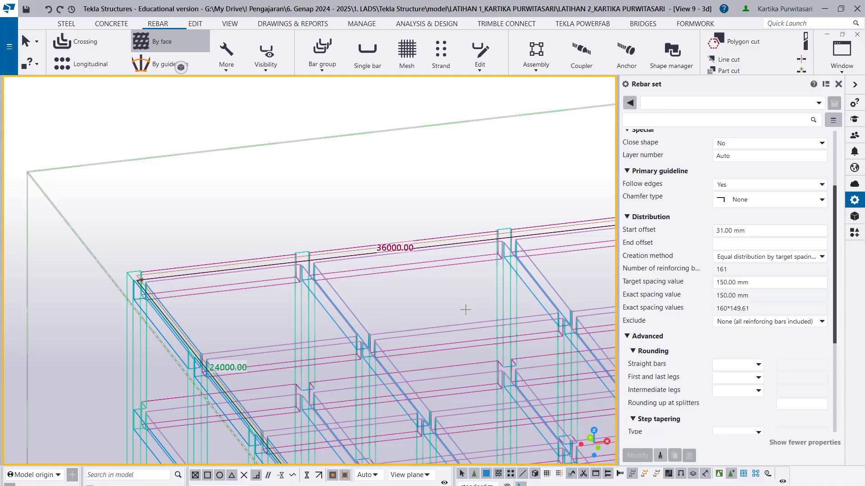
scroll(721, 248, up, 3)
- Check the rebar set's general properties, keeping the name TPELAT, grade BjTP-280 and size P12
click(761, 149)
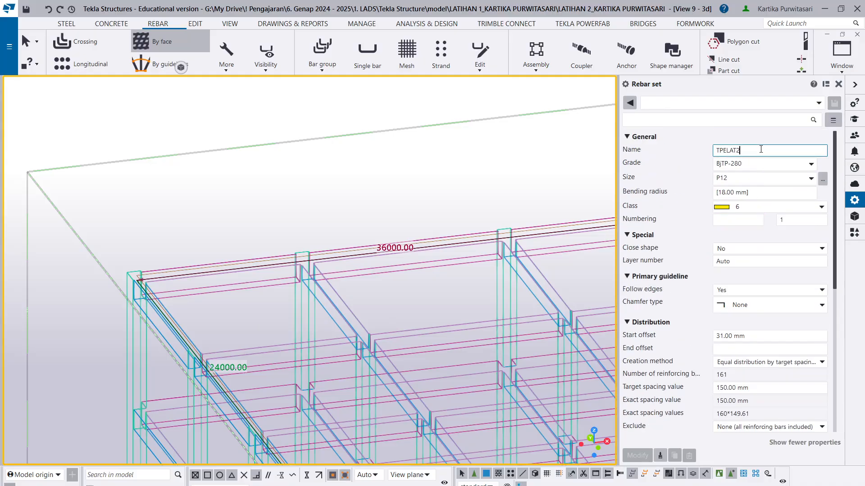
click(808, 169)
click(807, 167)
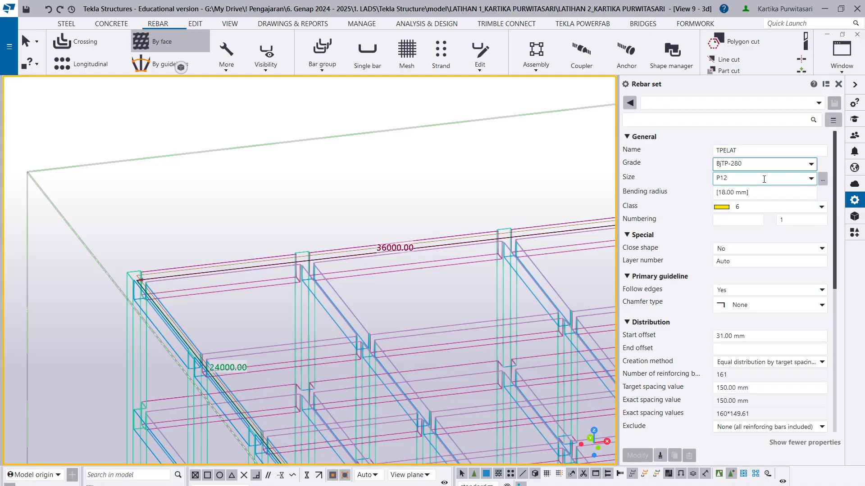
click(813, 178)
click(812, 179)
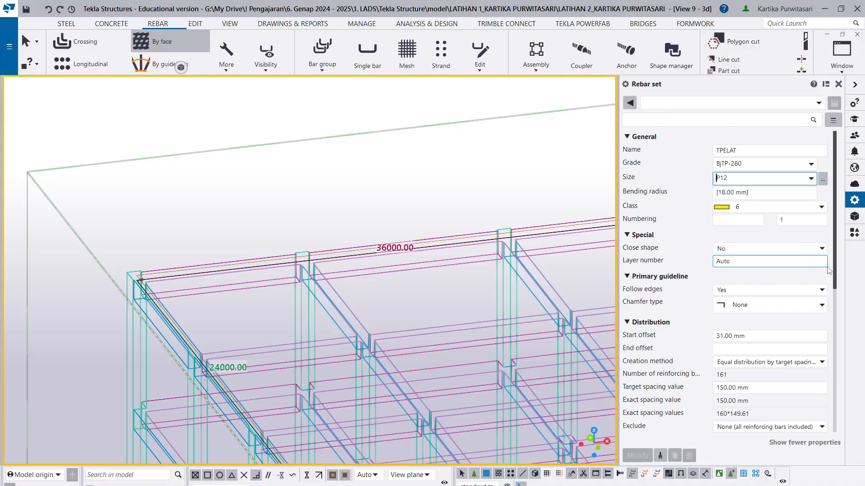
- Choose equal distribution by target spacing value as the rebar set's creation method, keeping the 150 mm target spacing
drag(834, 272, 835, 344)
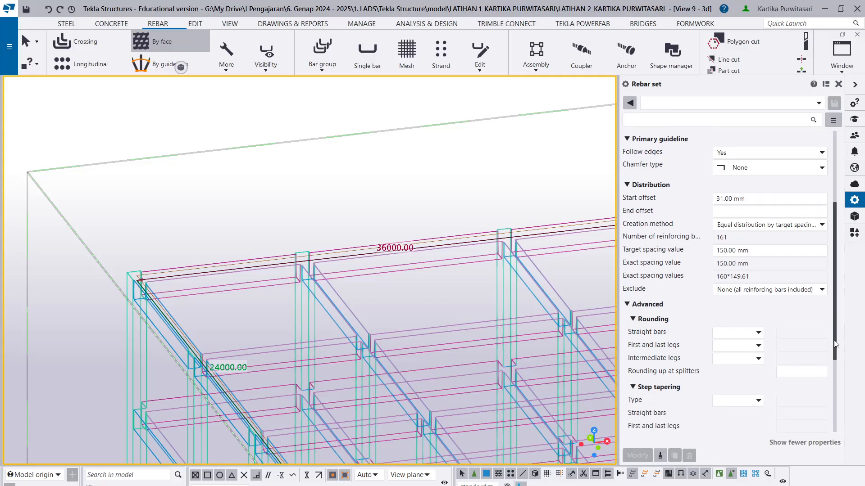
click(764, 224)
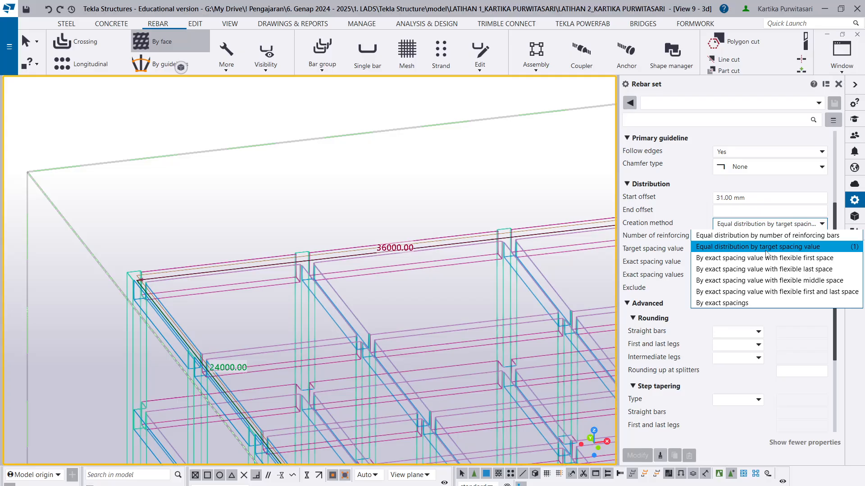
click(766, 249)
scroll(658, 289, down, 5)
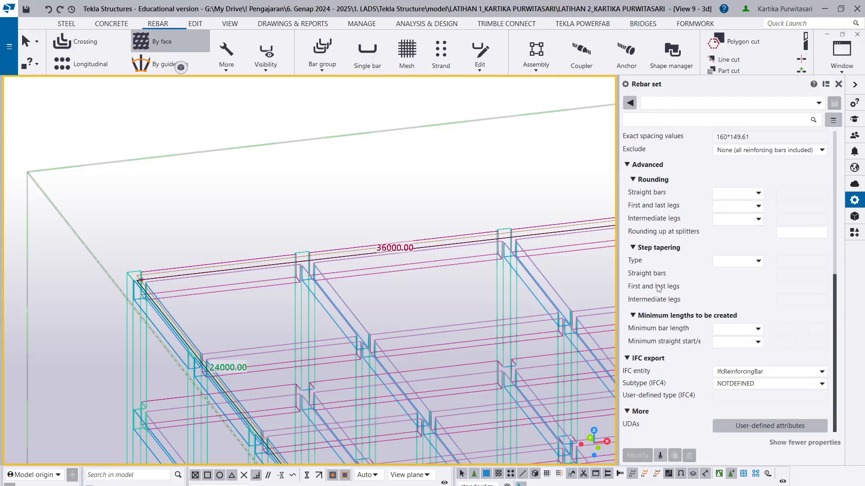
- Create the P12 rebar set on the top floor slab's face and end the command
scroll(367, 306, up, 5)
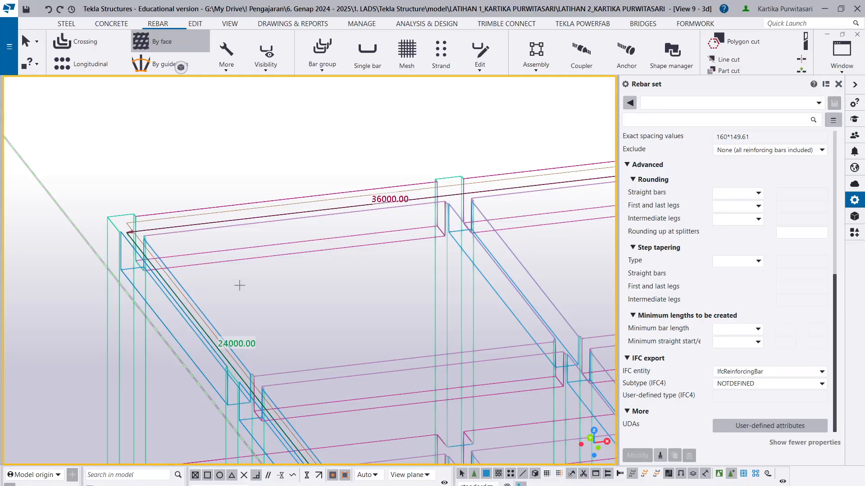
click(239, 285)
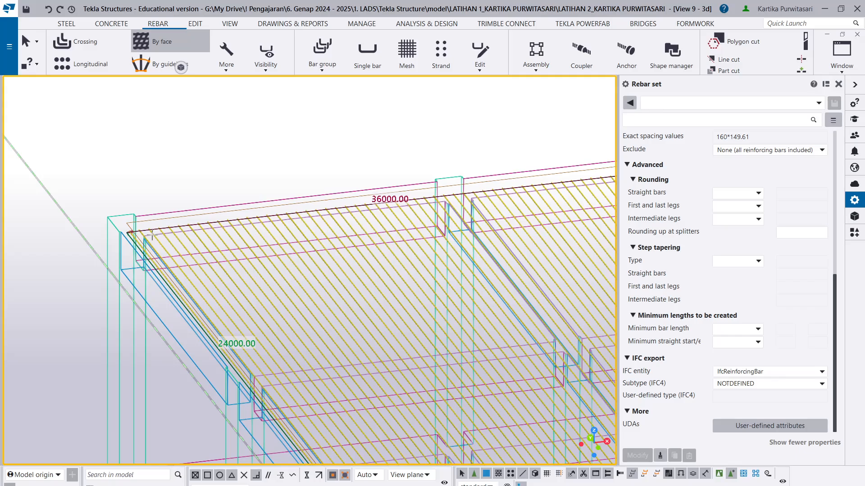
scroll(167, 242, up, 1)
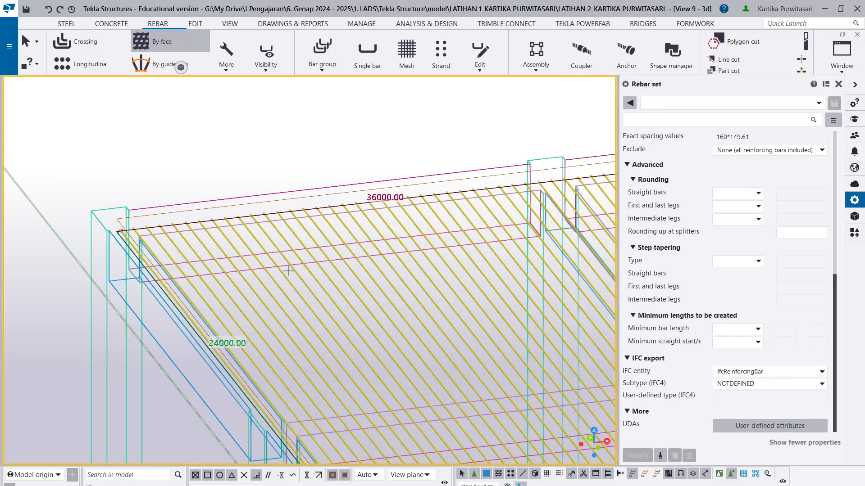
key(Escape)
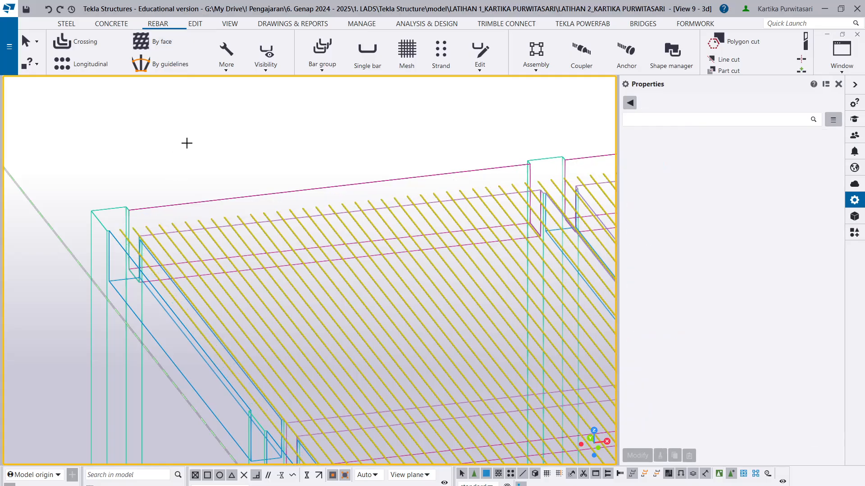
- Restart the rebar set by face command and examine the bars across the top floor slab
click(170, 42)
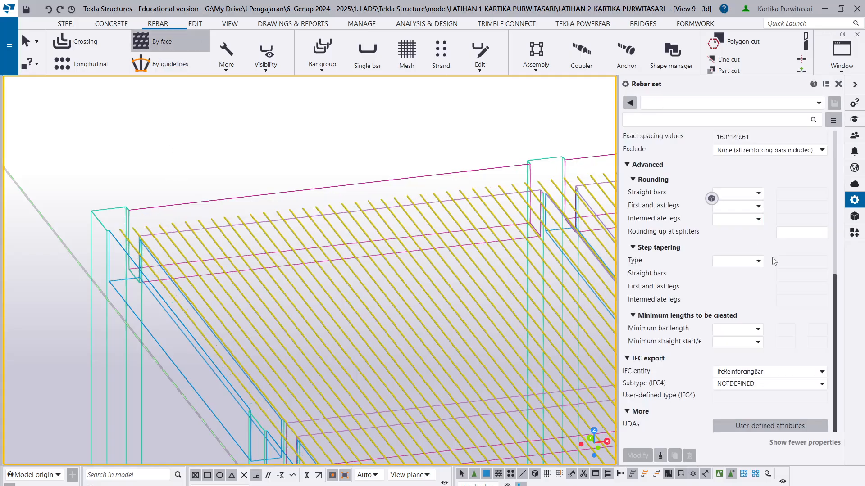
scroll(737, 197, up, 10)
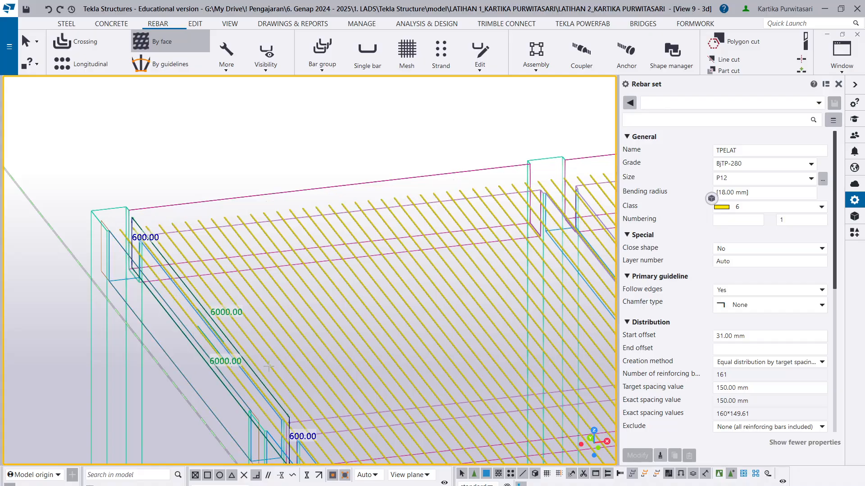
click(362, 331)
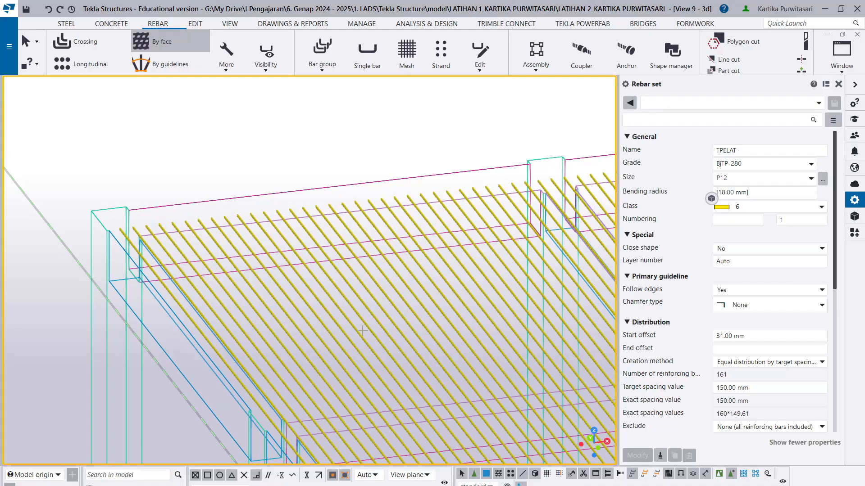
scroll(350, 324, down, 5)
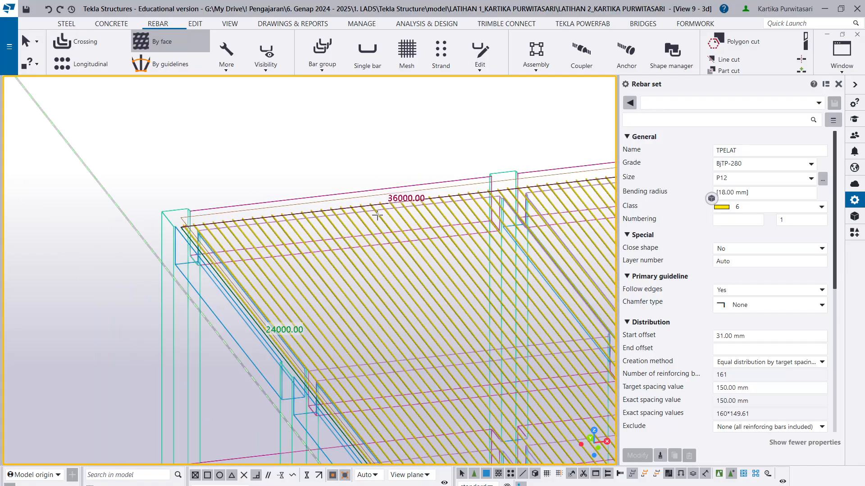
click(850, 86)
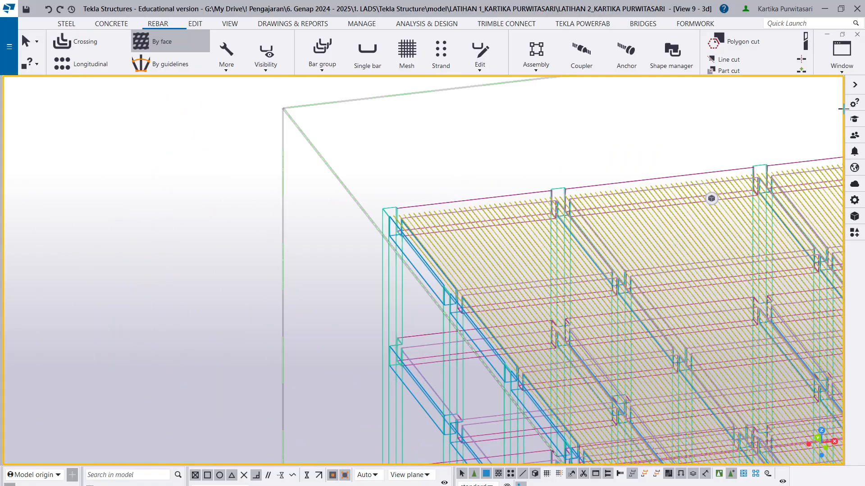
scroll(301, 193, down, 2)
scroll(270, 295, up, 8)
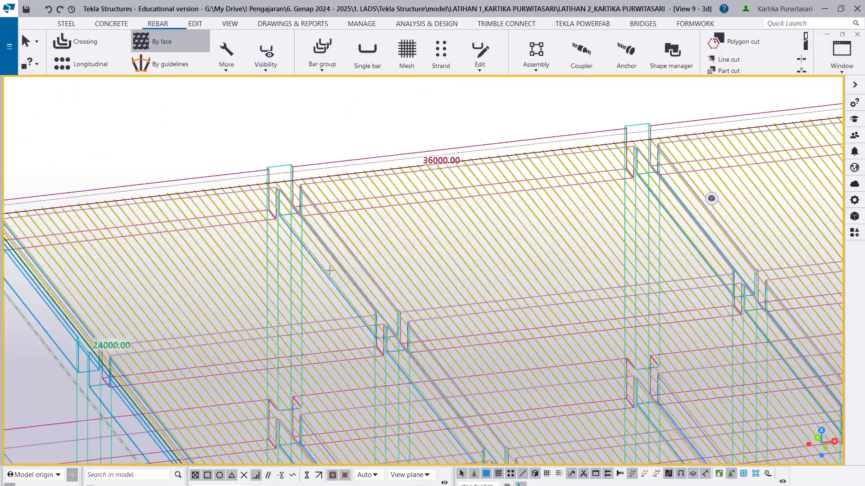
scroll(225, 305, up, 5)
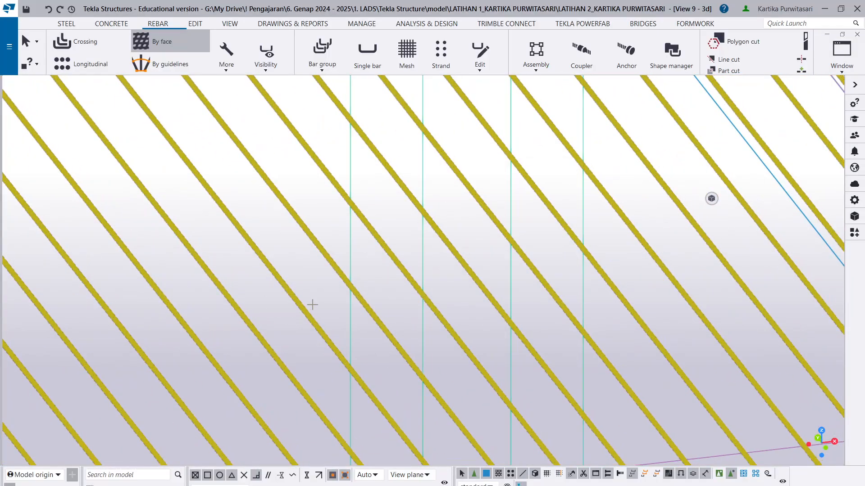
scroll(310, 298, down, 6)
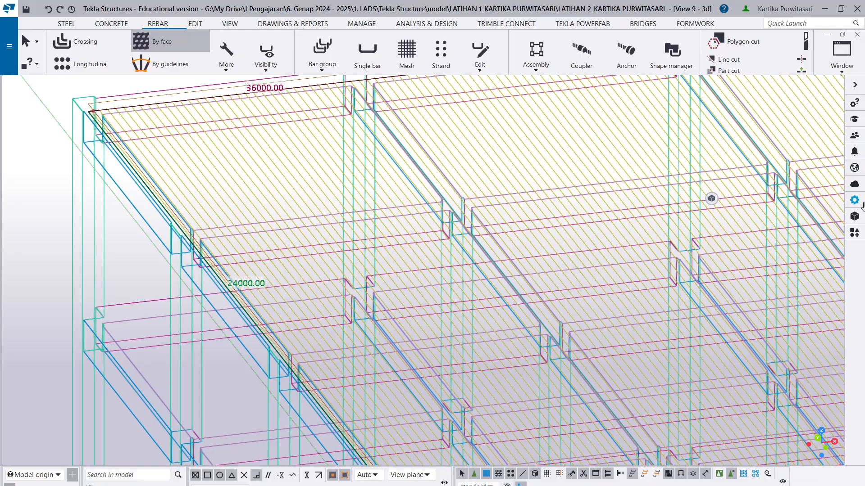
- Create a second P12 rebar set on the top floor slab's face in the short axis direction, and end the command
click(855, 200)
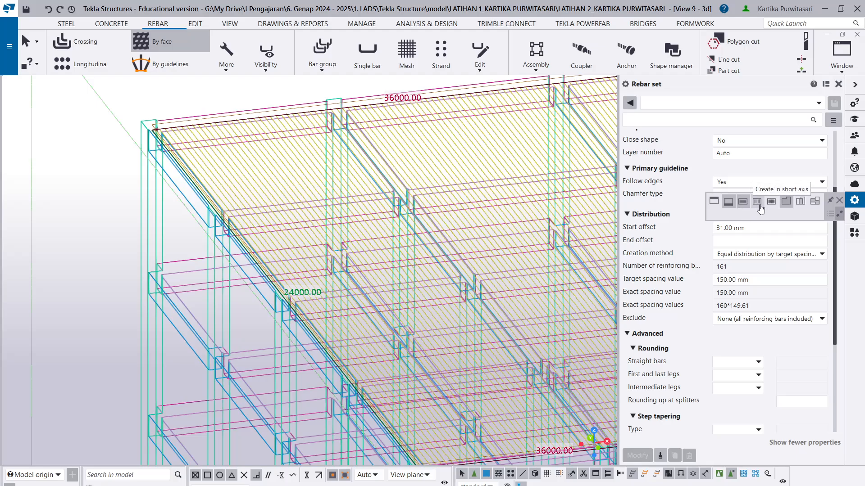
click(288, 172)
scroll(283, 172, up, 2)
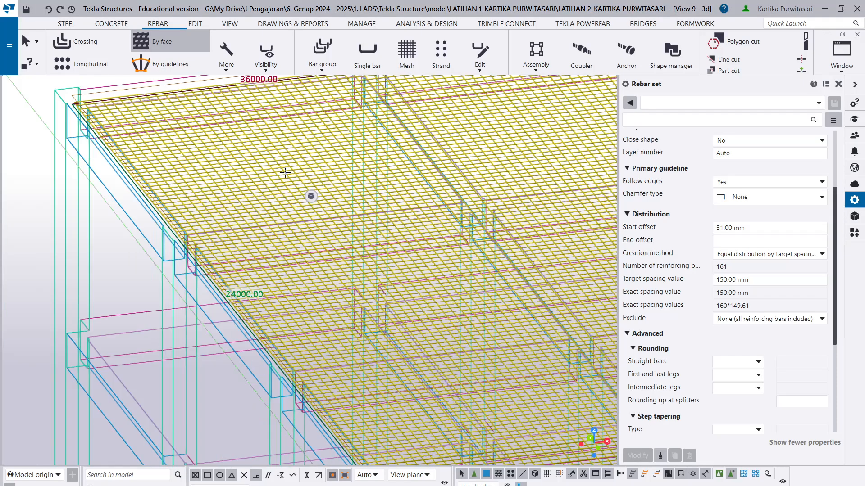
mouse_move(310, 195)
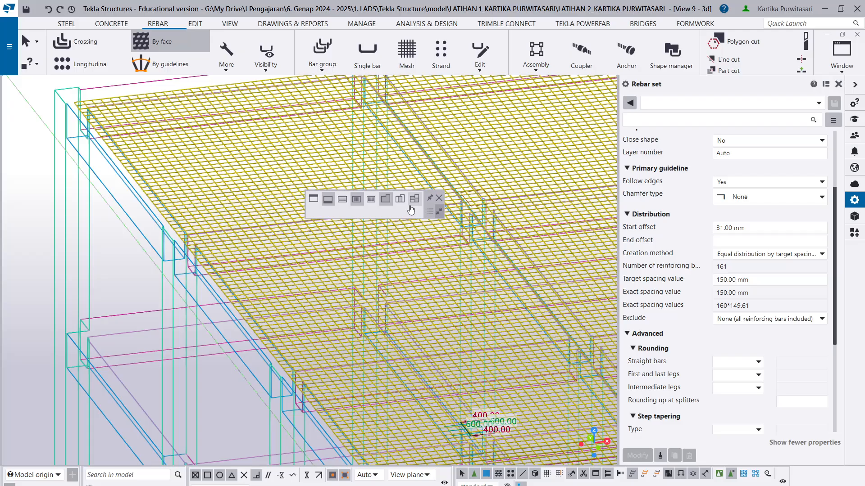
key(Escape)
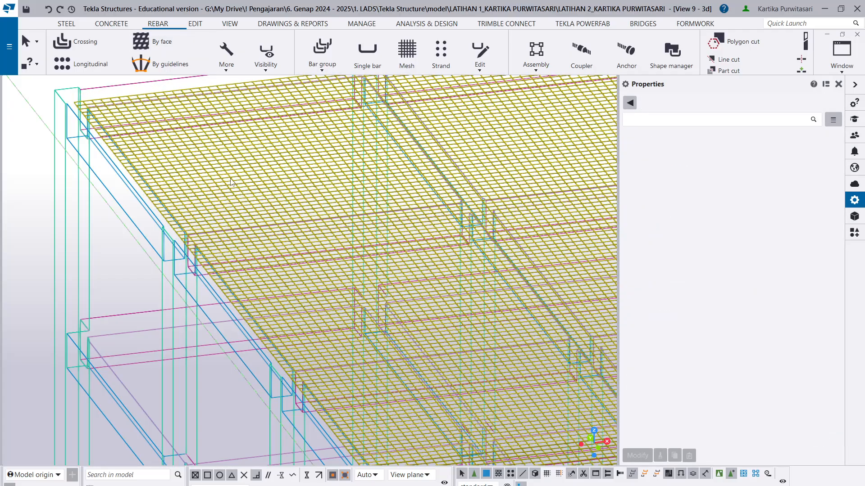
- Look at the model from the front and examine the position of both bar directions within the top floor slab
scroll(223, 181, up, 2)
scroll(190, 176, down, 4)
scroll(209, 145, down, 5)
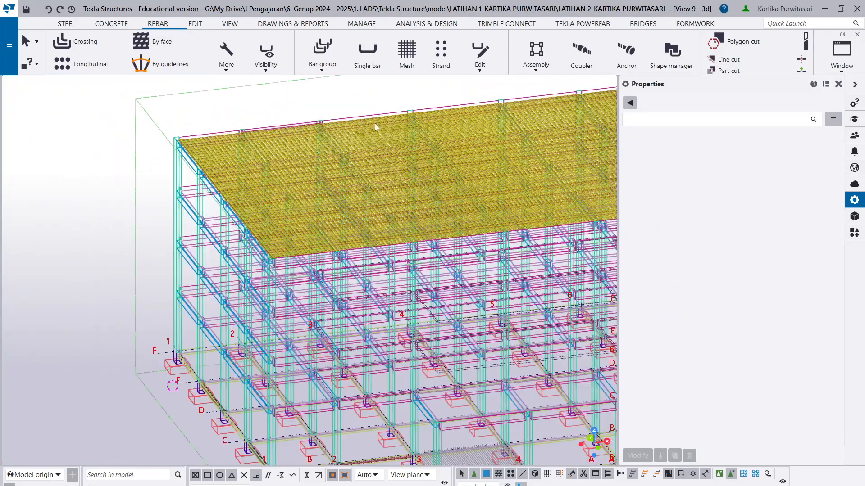
click(838, 84)
scroll(594, 155, down, 3)
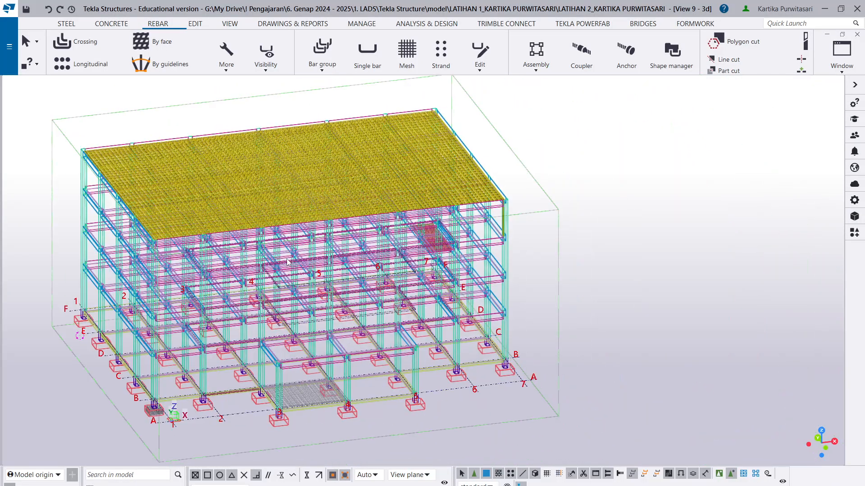
click(571, 222)
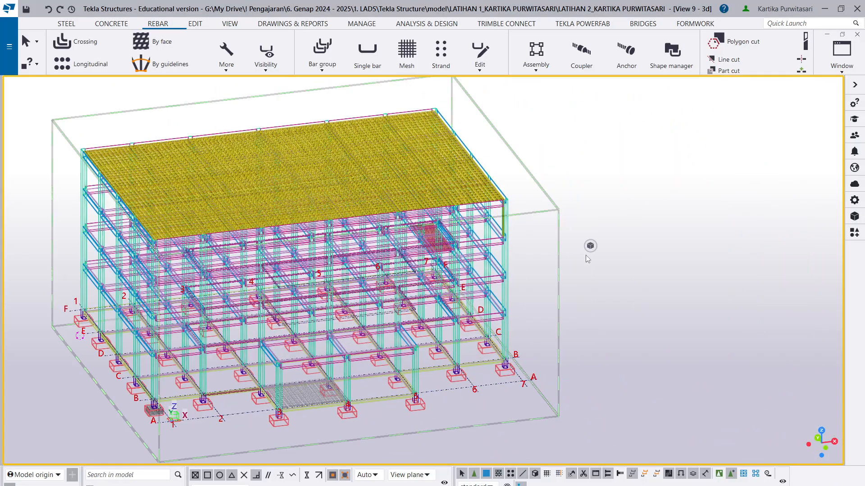
mouse_move(596, 244)
click(593, 278)
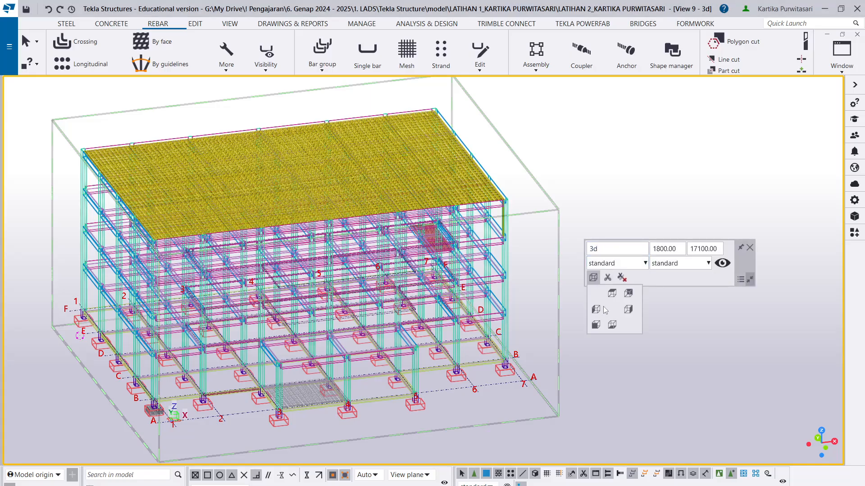
click(595, 325)
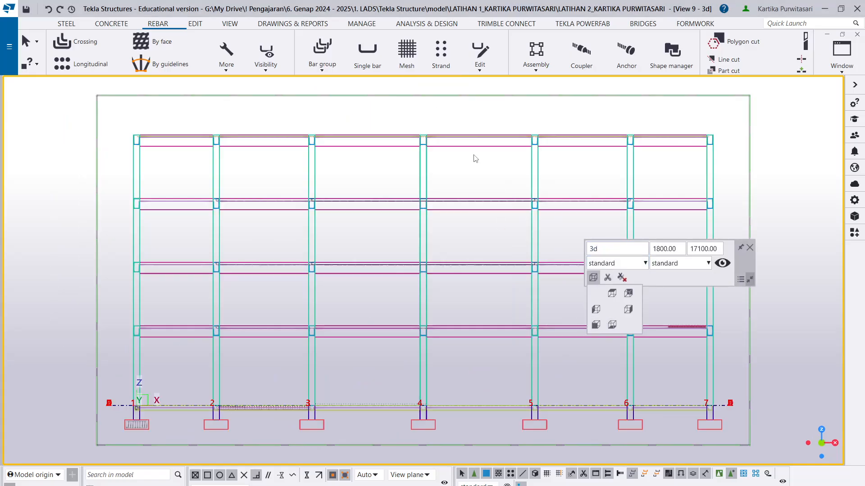
scroll(644, 125, up, 3)
scroll(644, 124, up, 5)
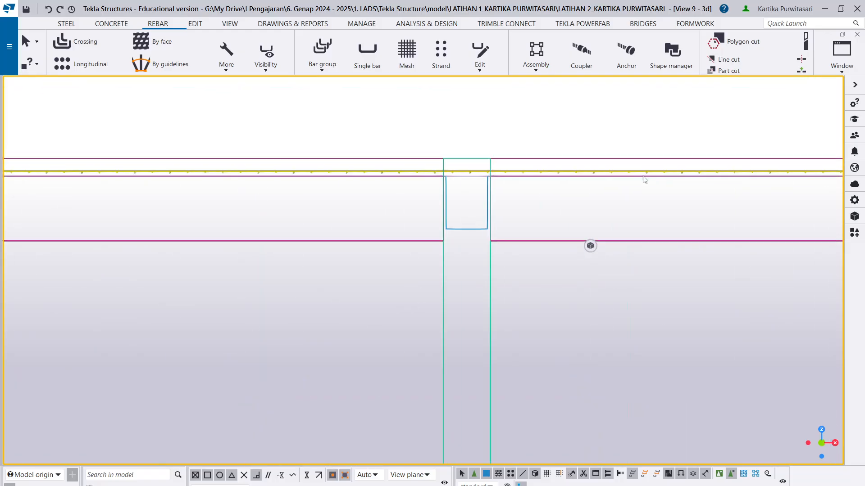
scroll(455, 173, up, 1)
scroll(415, 149, down, 3)
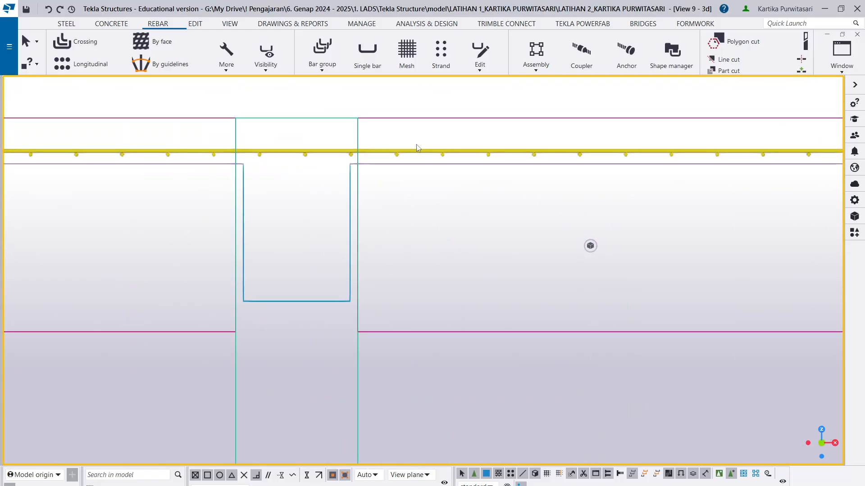
scroll(397, 158, down, 1)
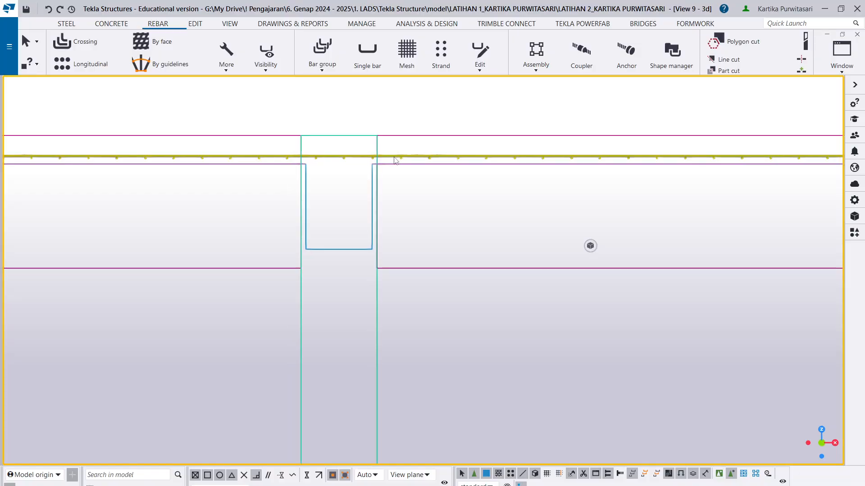
scroll(395, 160, down, 3)
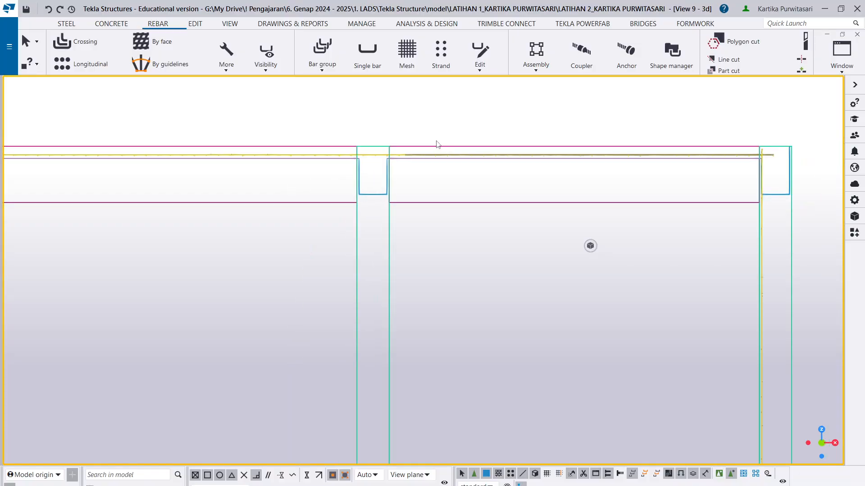
- Return to the 3D view and add another P12 rebar set by face on the top floor slab, and end the command
key(ctrl+p)
key(ctrl+p)
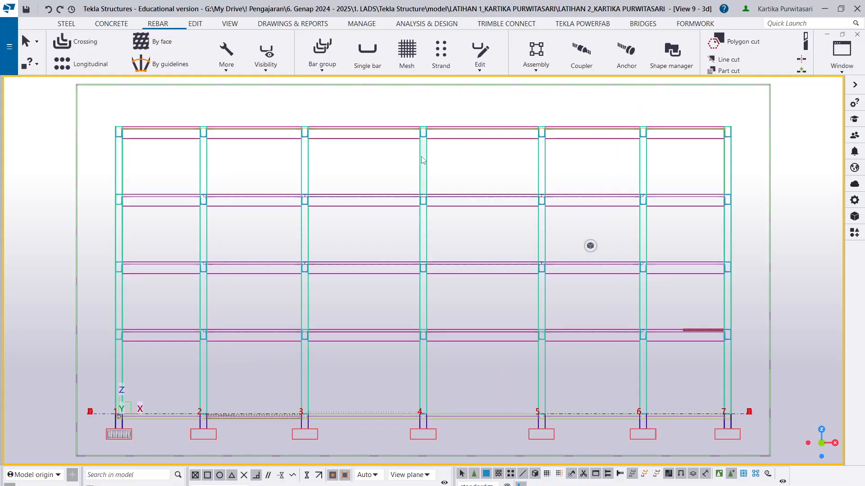
scroll(463, 173, down, 5)
ctrl+middle_drag(420, 148, 428, 165)
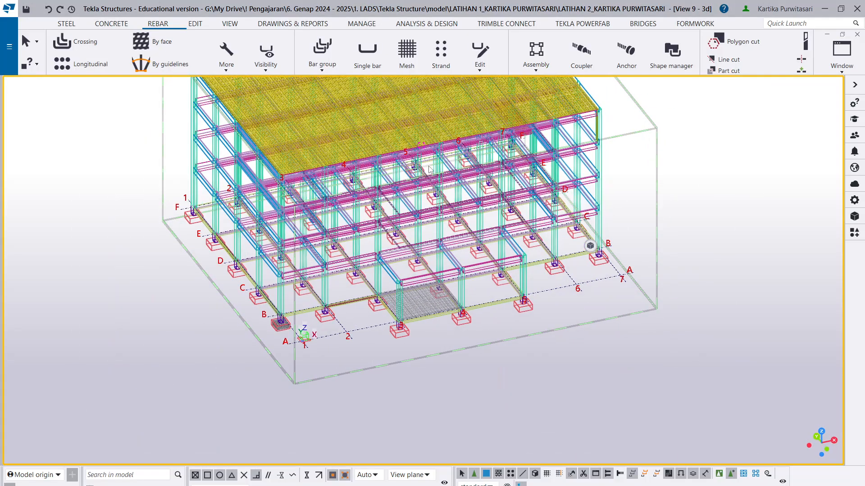
scroll(179, 62, up, 2)
scroll(194, 131, up, 2)
scroll(283, 223, up, 6)
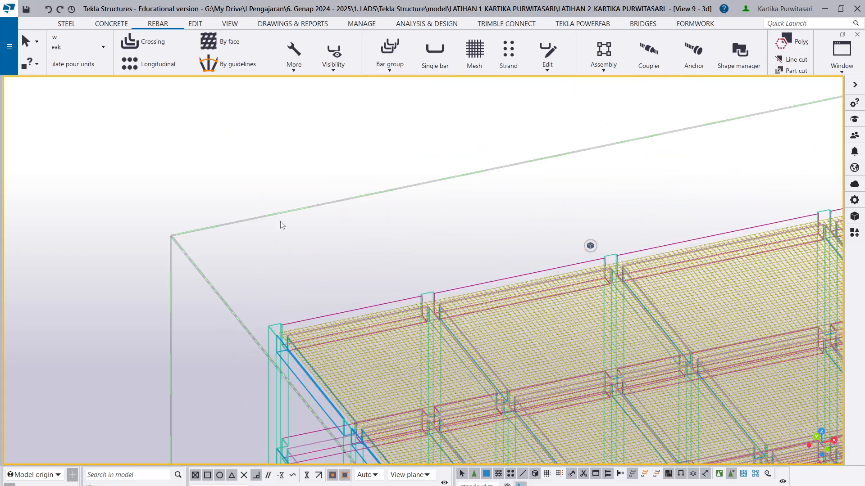
click(238, 45)
scroll(284, 332, up, 5)
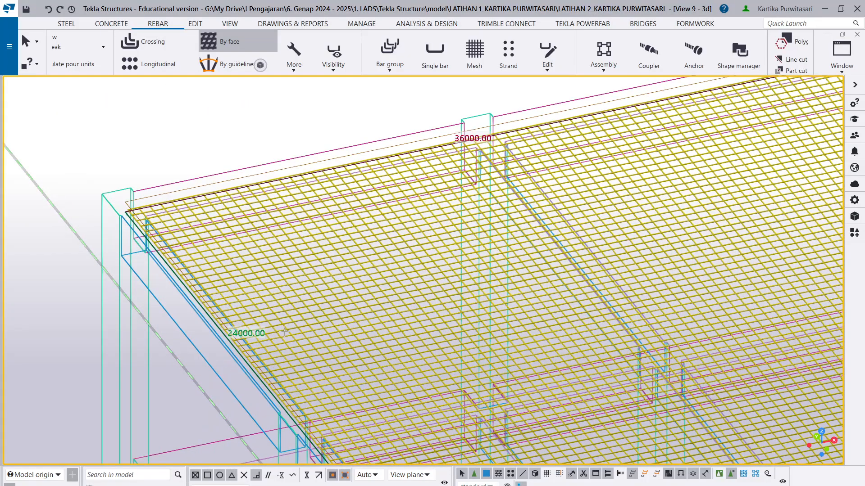
click(284, 332)
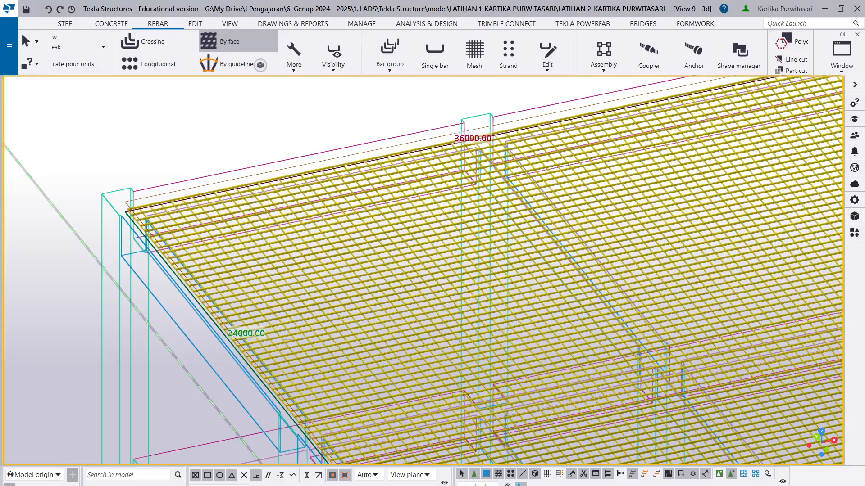
scroll(287, 339, up, 10)
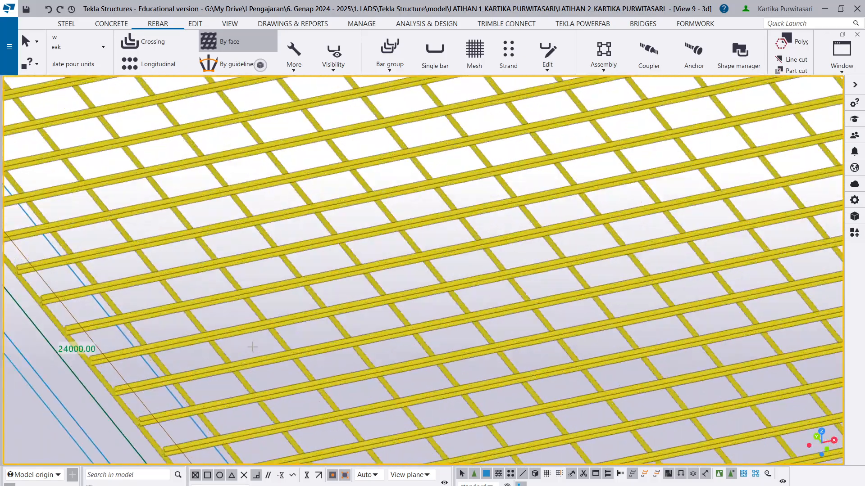
scroll(252, 347, up, 1)
key(Escape)
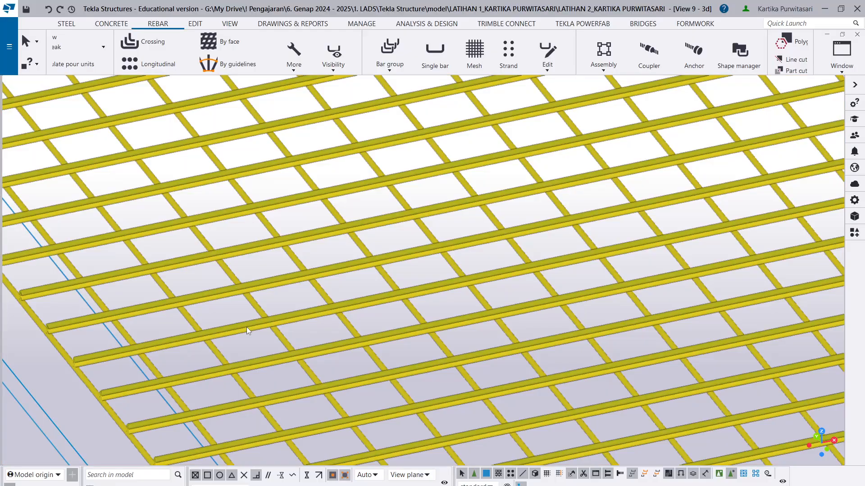
- Delete the extra P12 rebar set running along the long axis of the top floor slab
click(247, 327)
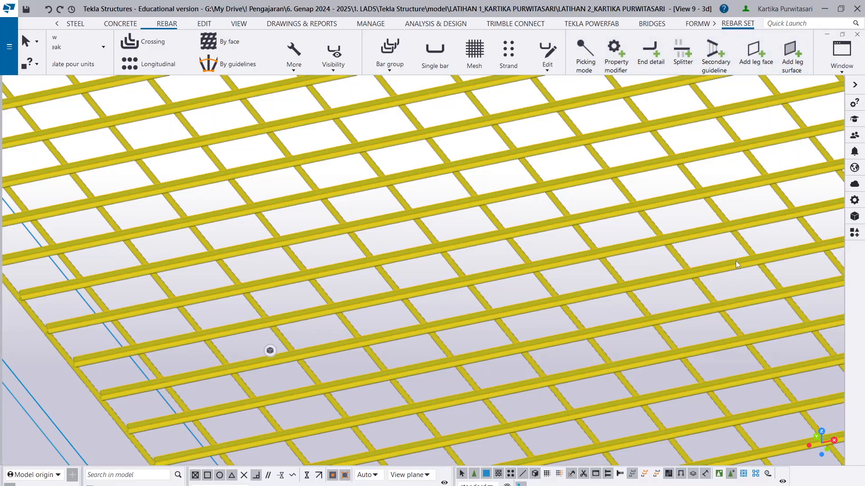
scroll(343, 221, down, 5)
middle_drag(445, 254, 449, 256)
scroll(449, 255, down, 8)
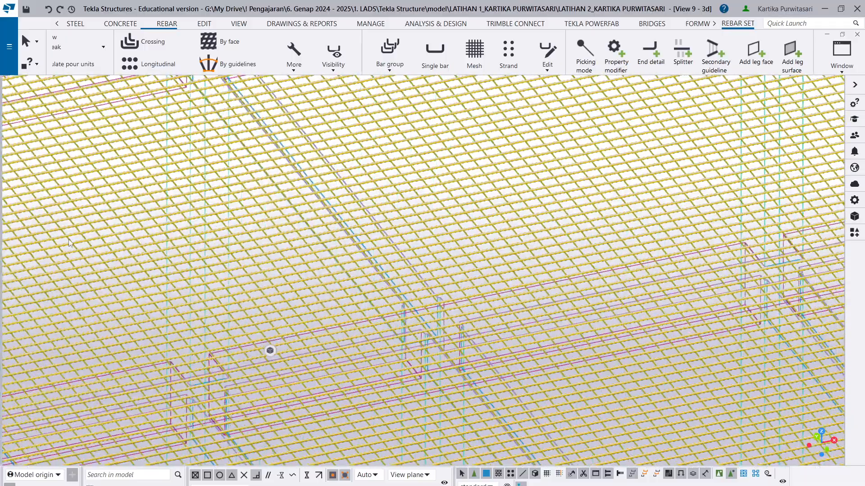
scroll(566, 209, down, 3)
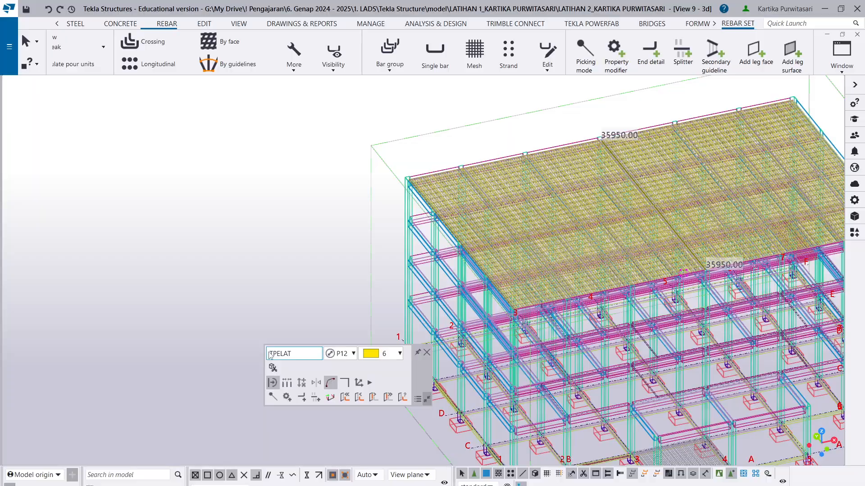
scroll(408, 227, up, 10)
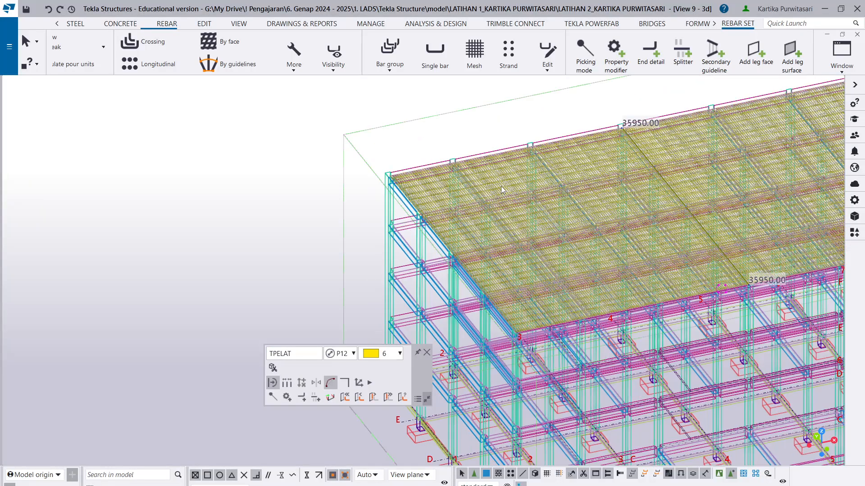
key(Delete)
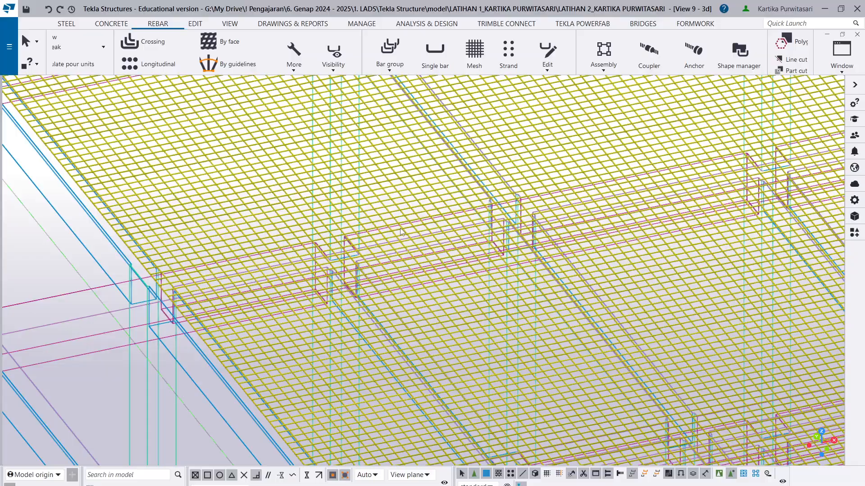
click(239, 44)
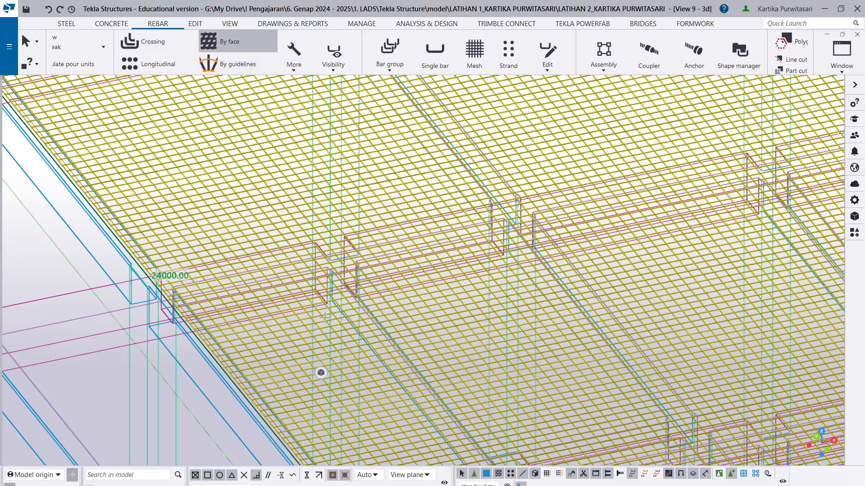
scroll(377, 421, down, 5)
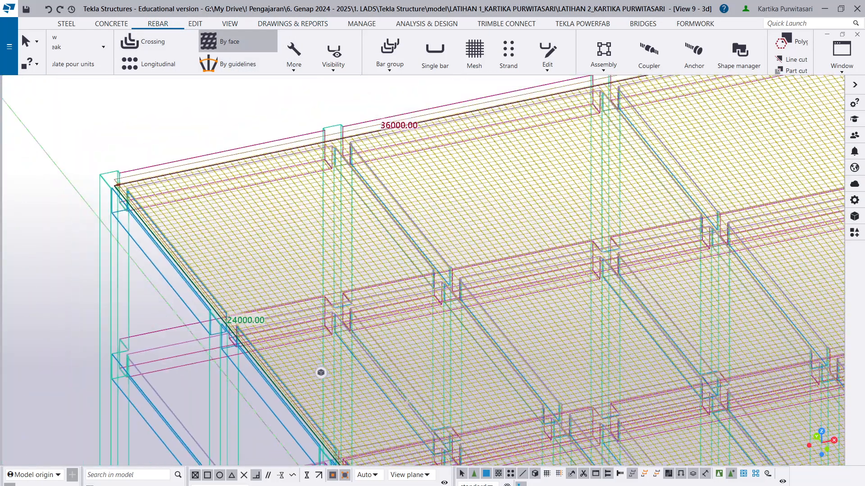
ctrl+middle_drag(408, 402, 524, 264)
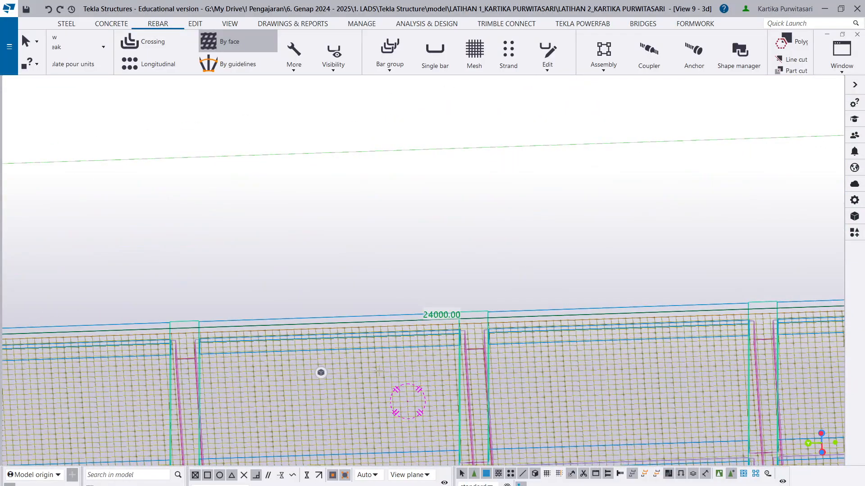
scroll(382, 372, up, 5)
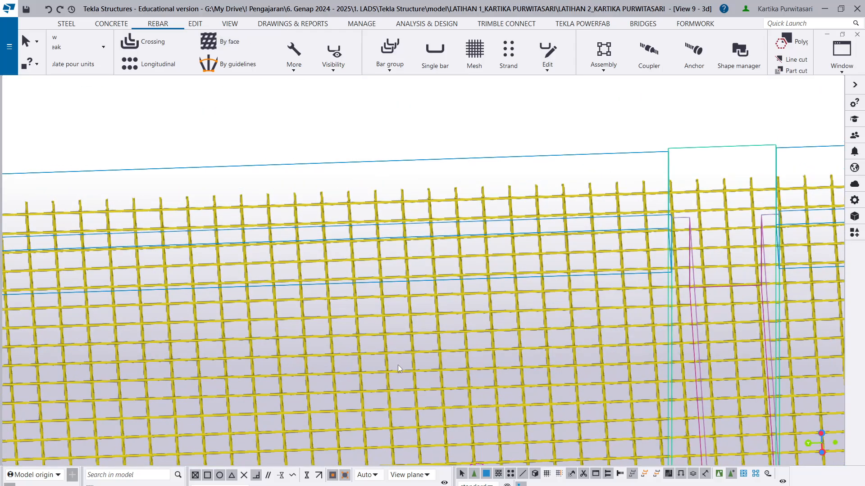
scroll(398, 365, up, 5)
scroll(383, 360, up, 3)
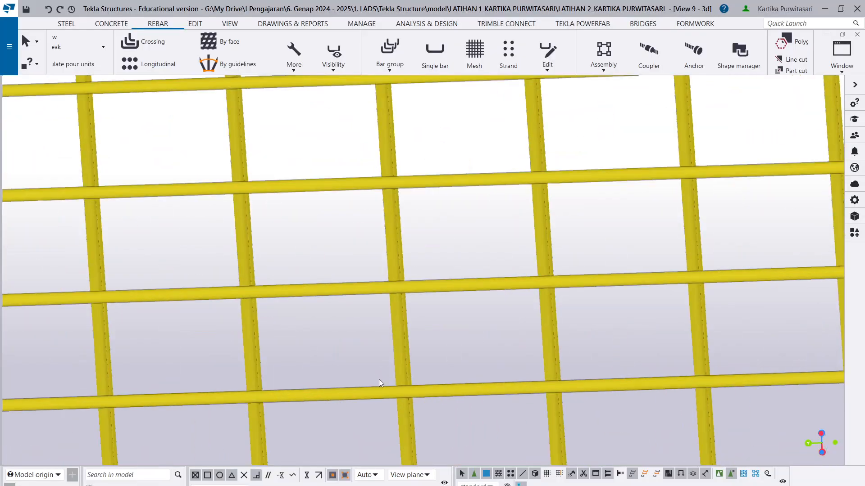
- Select one of the top slab's rebar sets and look through its guideline, spacing and leg face options and the reinforcement editing commands
click(401, 368)
click(426, 391)
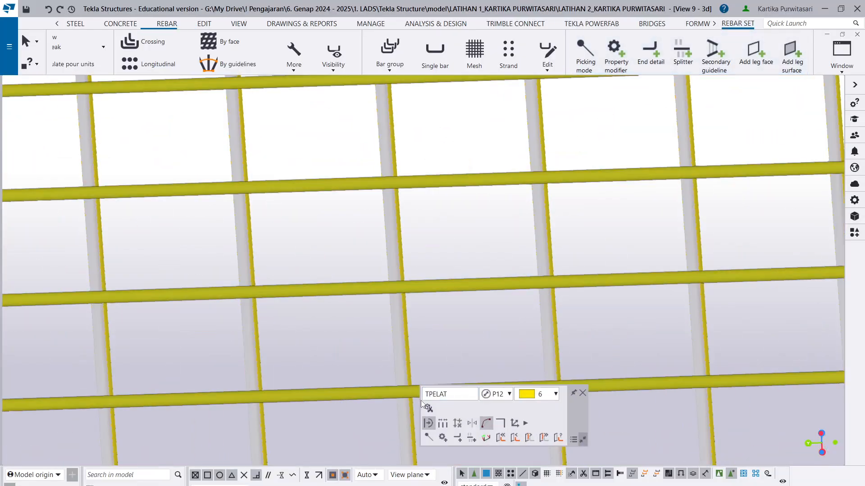
click(442, 424)
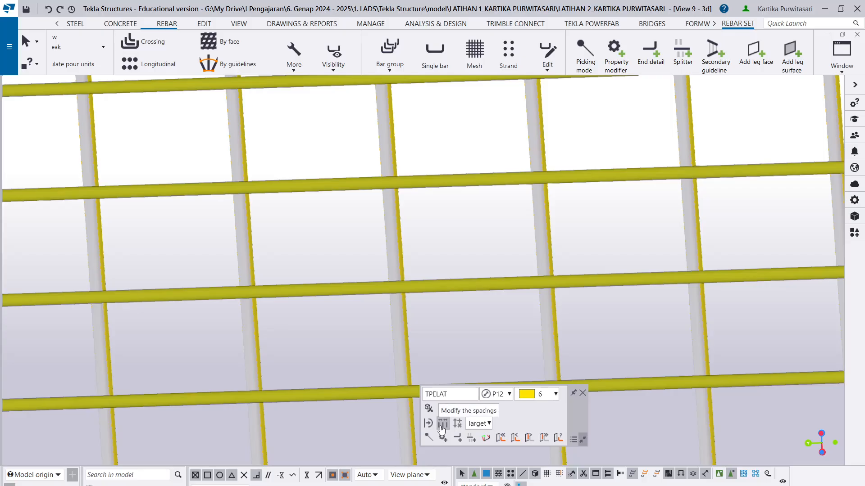
click(457, 424)
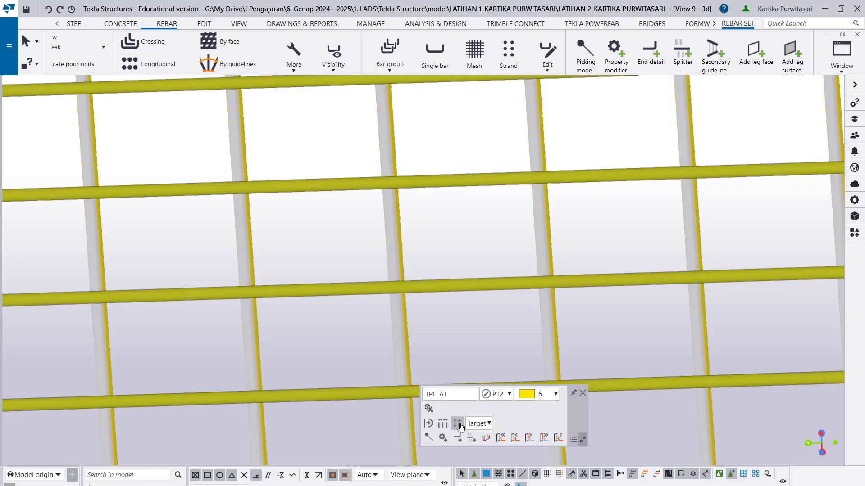
click(428, 425)
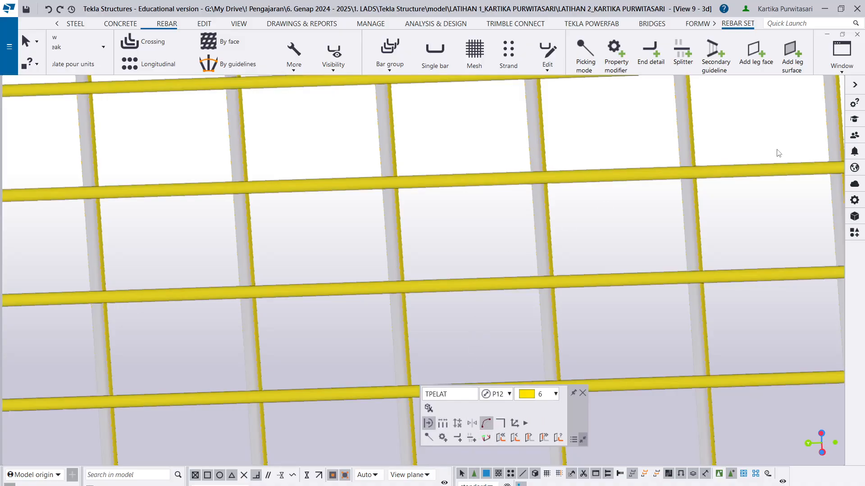
scroll(671, 216, down, 3)
click(540, 58)
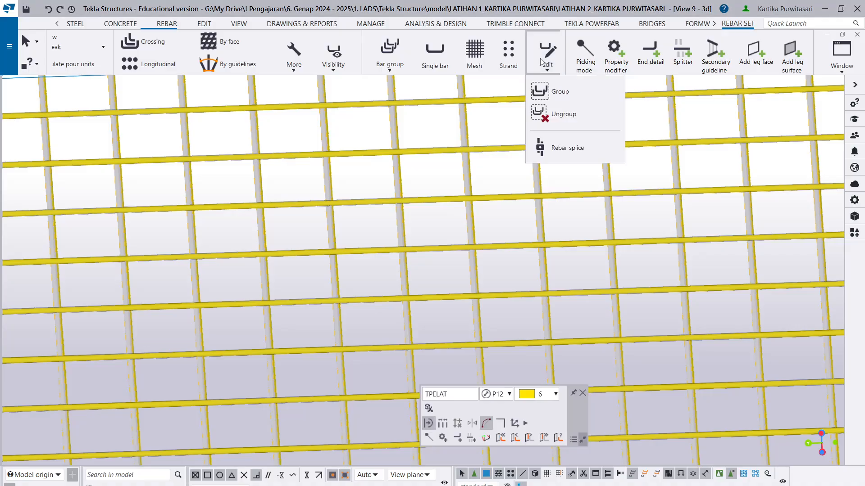
click(539, 57)
- Open the selected rebar set's properties, examine its distribution and advanced settings, and close them
click(859, 203)
scroll(796, 243, up, 3)
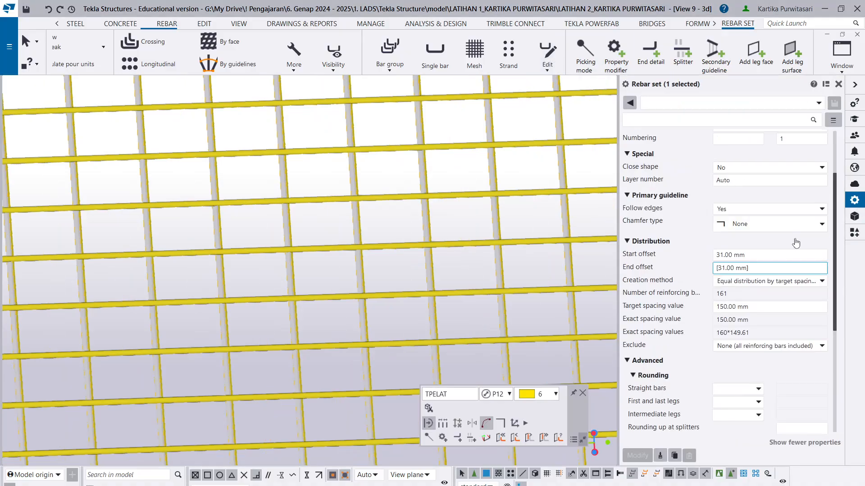
scroll(797, 244, down, 5)
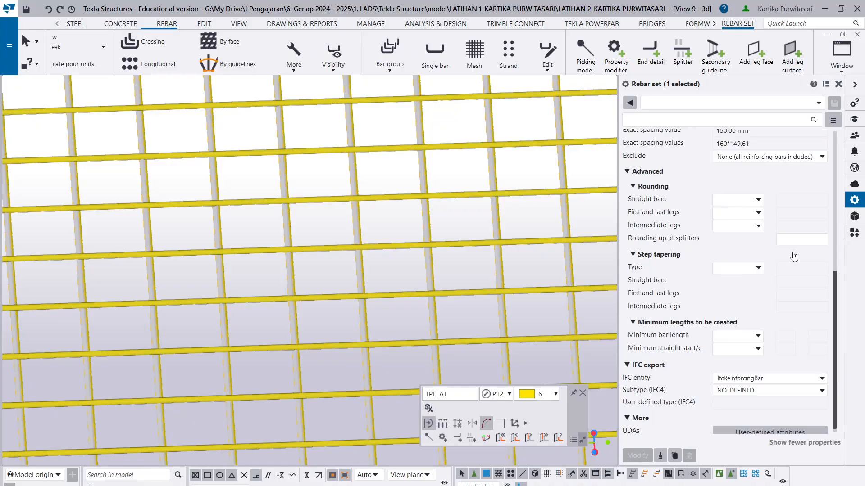
scroll(779, 263, up, 5)
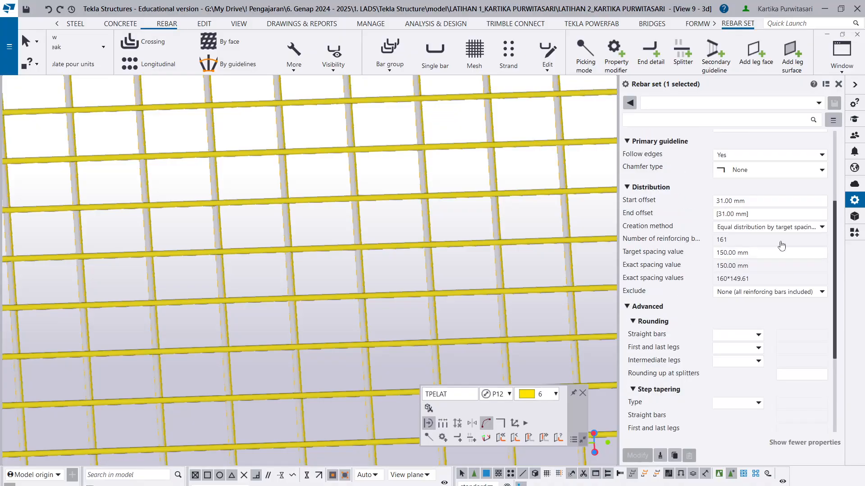
click(838, 85)
scroll(467, 266, down, 10)
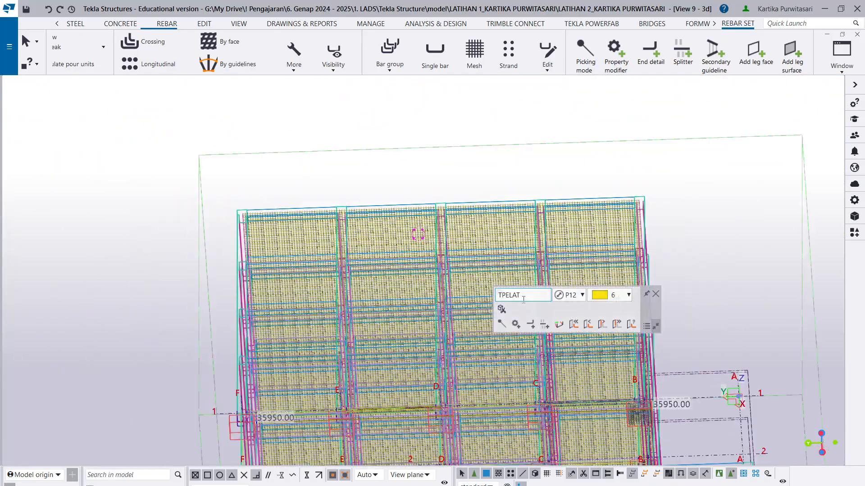
scroll(579, 292, up, 1)
click(647, 328)
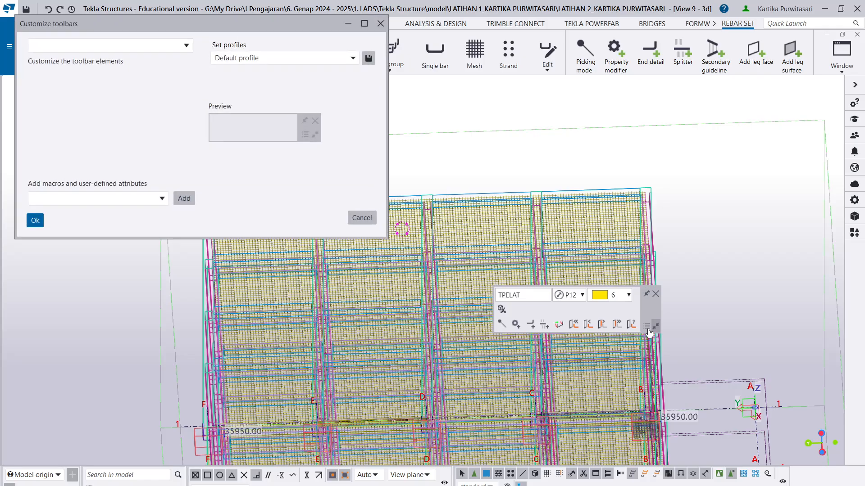
click(380, 24)
- Reopen the properties of a top slab rebar set and examine its general, distribution and rounding settings
scroll(398, 279, up, 10)
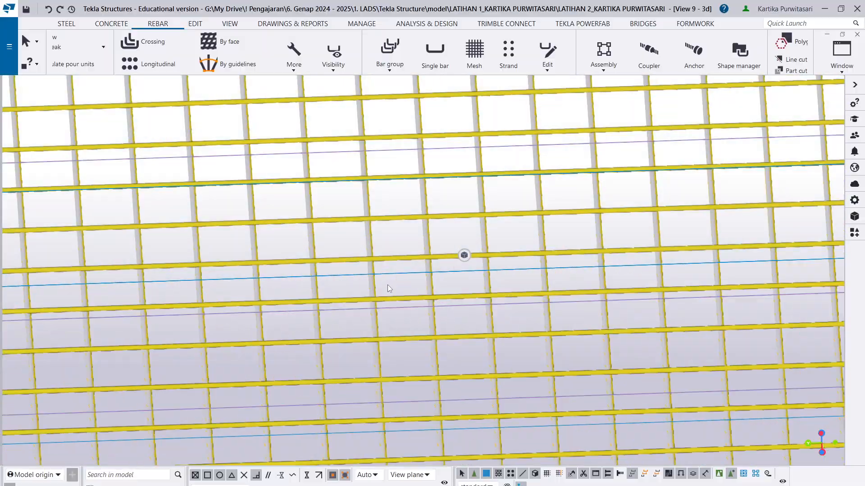
scroll(374, 283, up, 3)
double_click(363, 279)
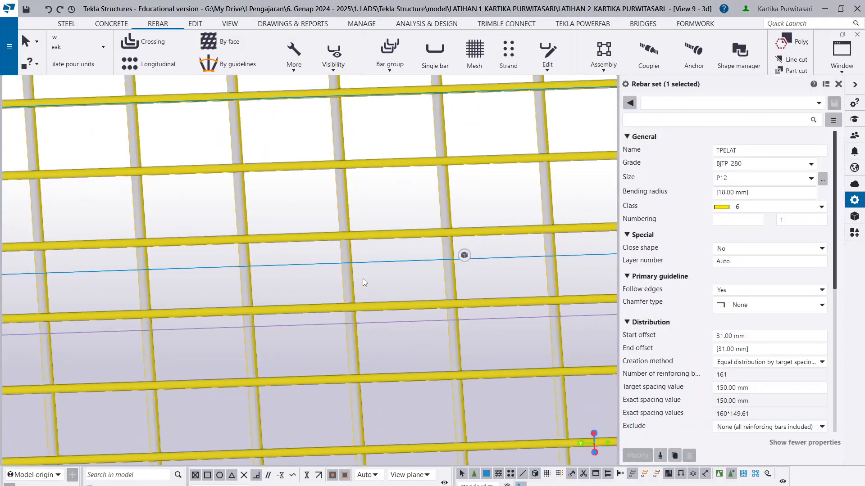
scroll(720, 315, down, 6)
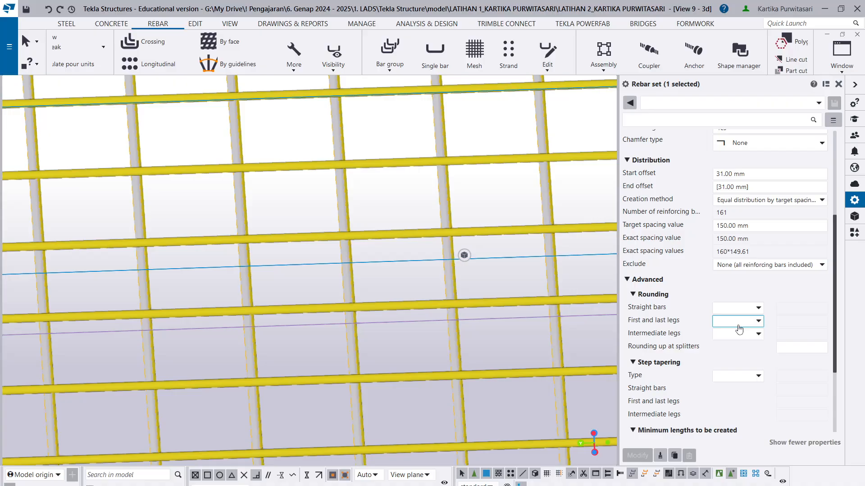
scroll(623, 329, down, 1)
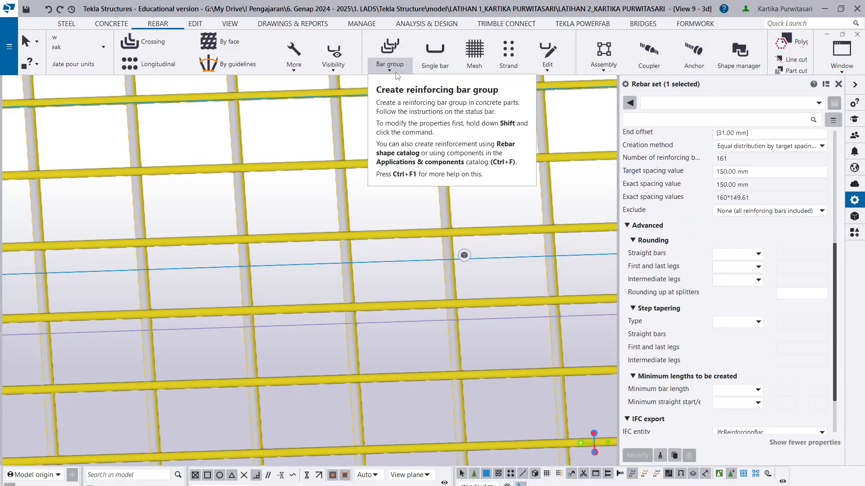
click(301, 68)
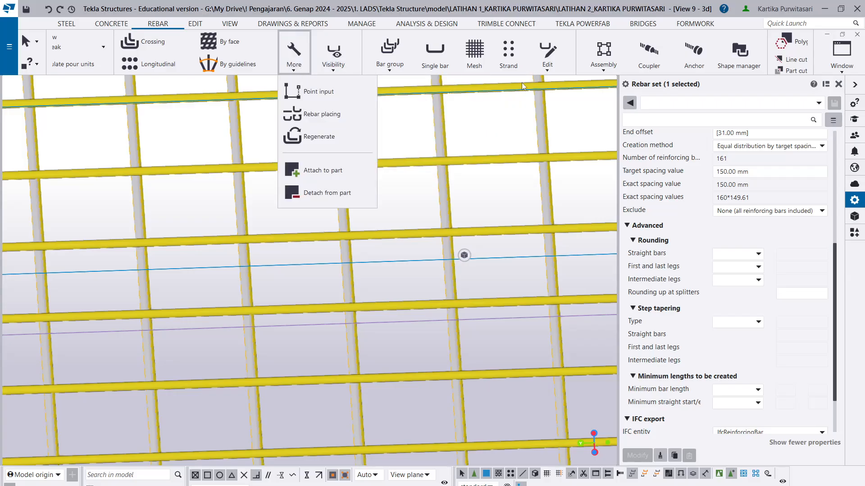
click(547, 67)
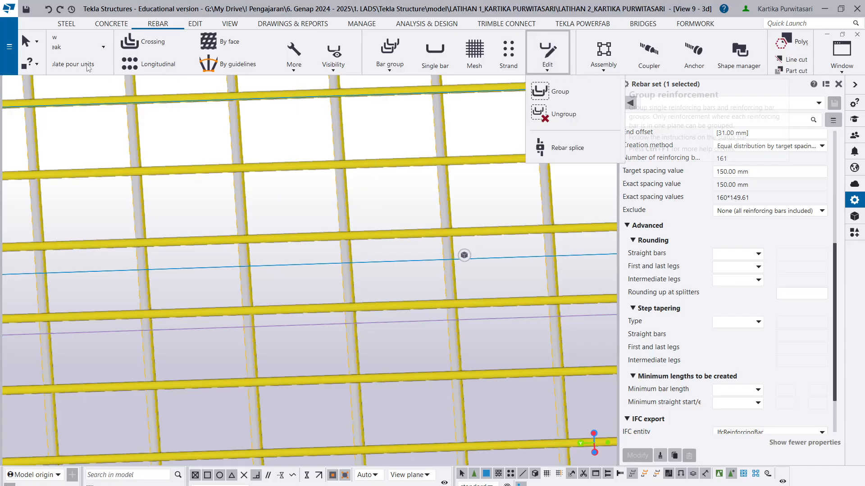
click(257, 5)
scroll(171, 72, up, 3)
scroll(186, 53, up, 4)
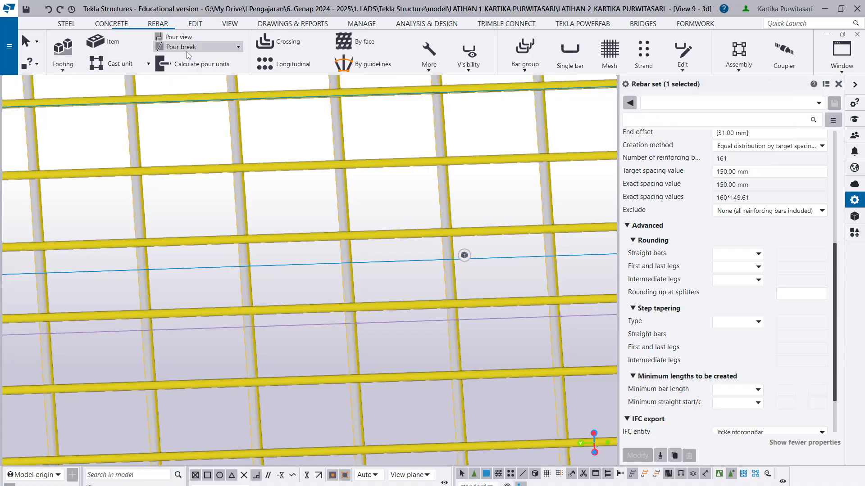
scroll(345, 54, down, 2)
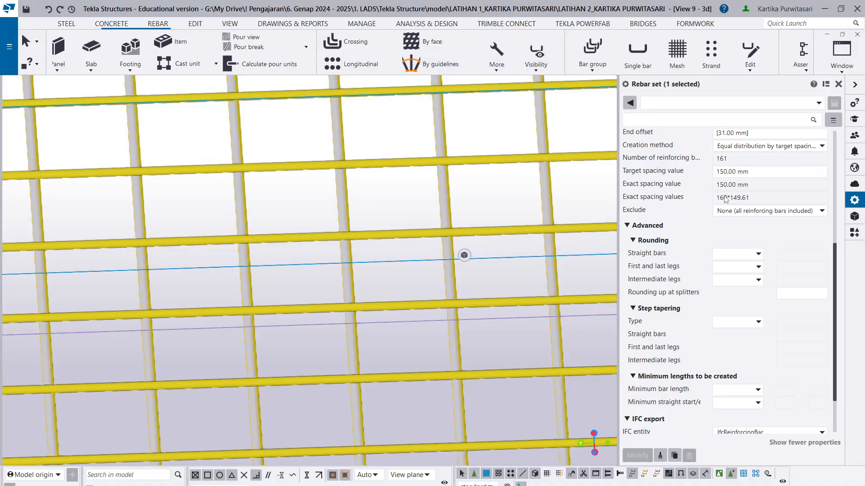
scroll(357, 234, down, 10)
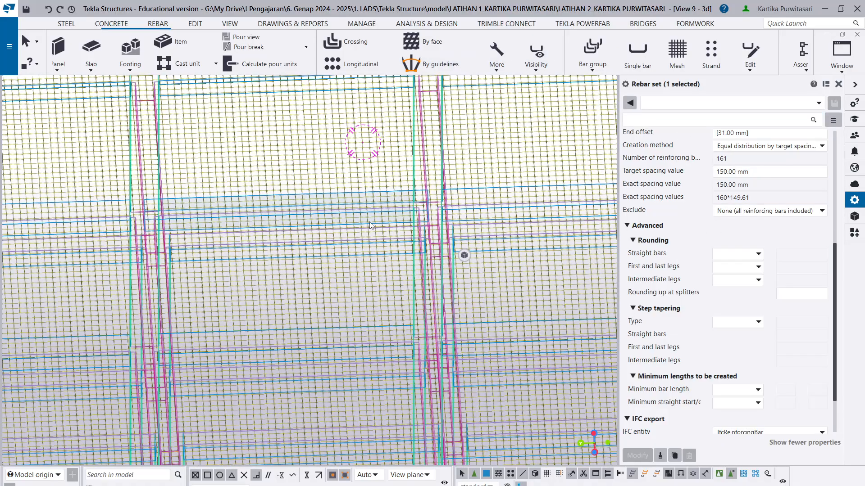
key(Escape)
scroll(388, 53, up, 6)
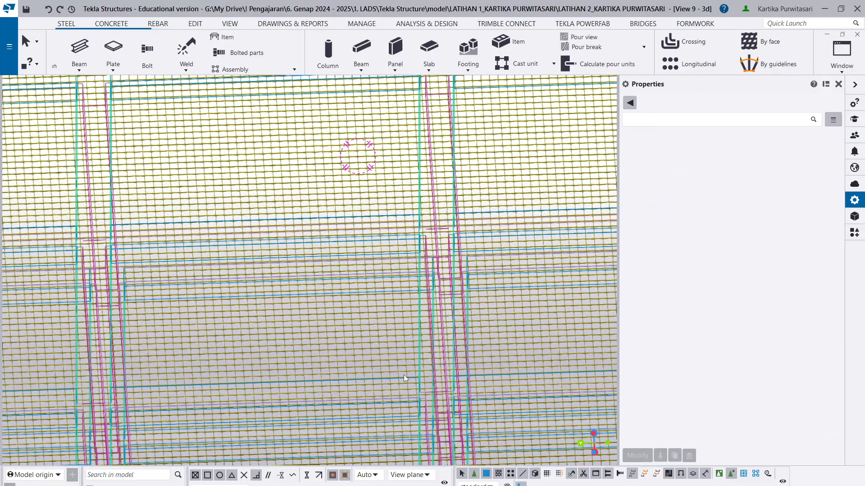